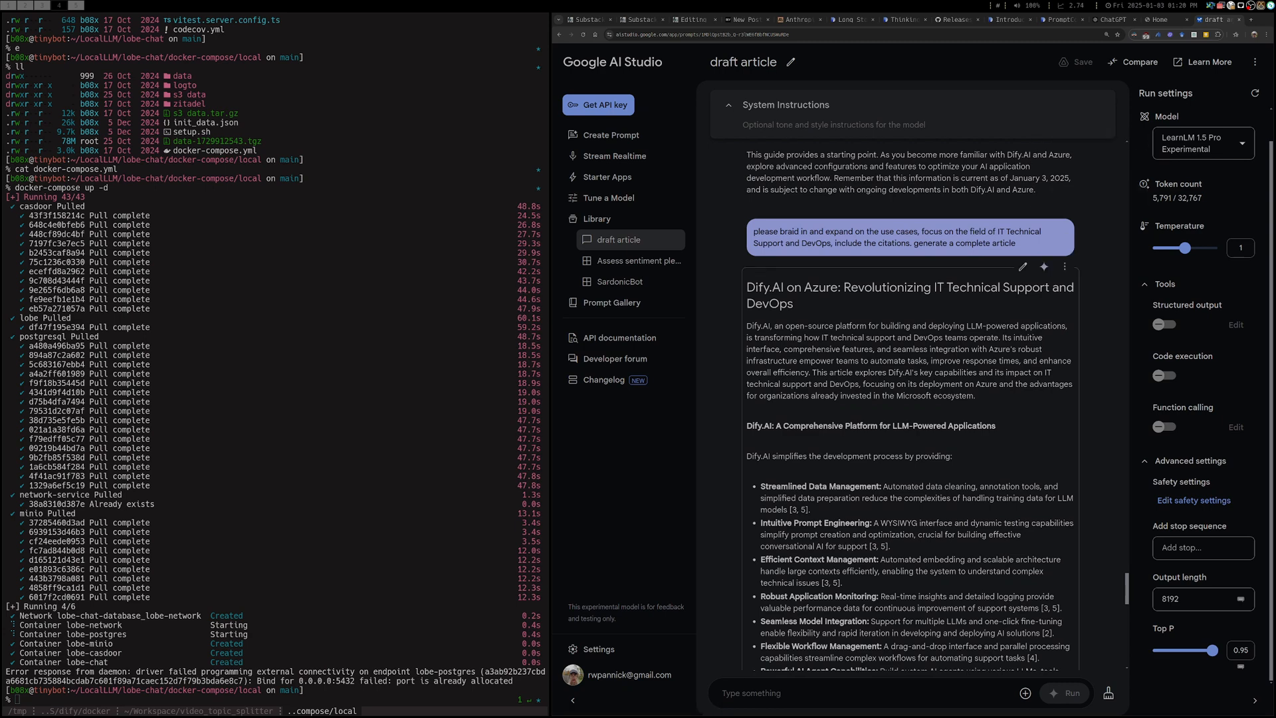
Go back through the draft article conversation to its opening prompt and highlight the line requesting a short, informative blog post
{"action": "scroll", "coordinate": [910, 405], "scroll_direction": "up", "scroll_amount": 1}
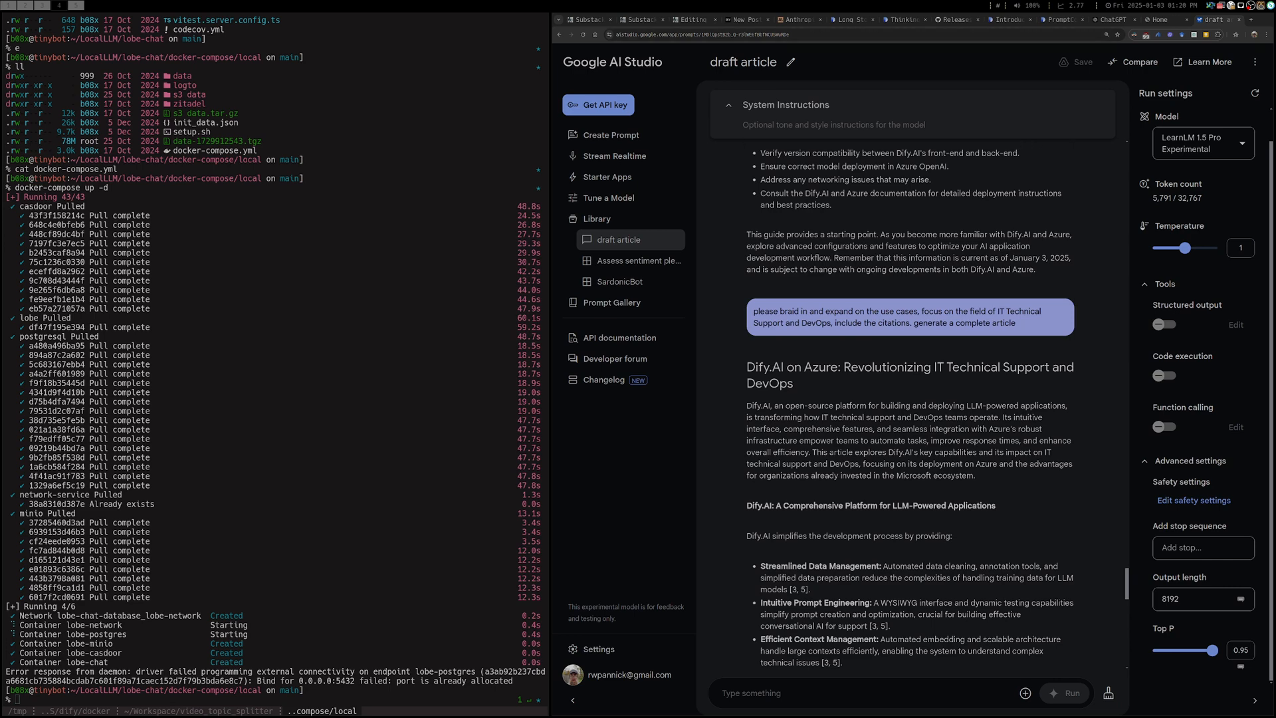
{"action": "scroll", "coordinate": [910, 398], "scroll_direction": "up", "scroll_amount": 15}
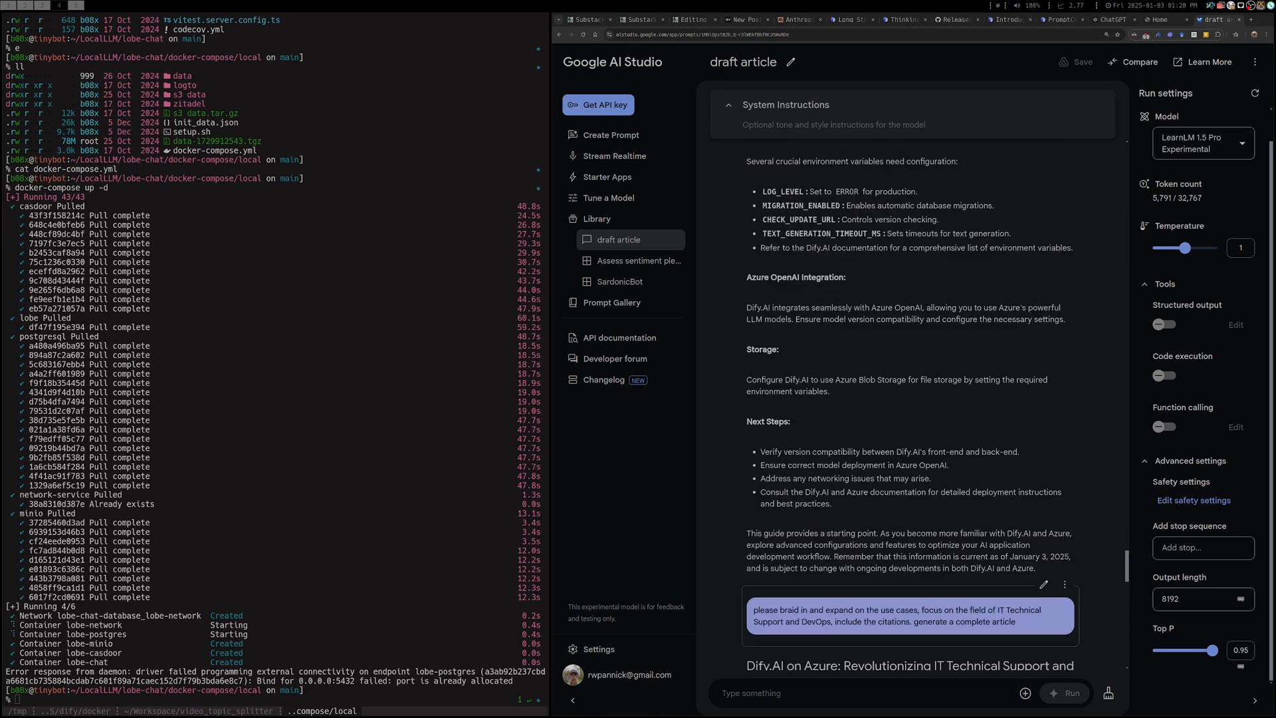
{"action": "scroll", "coordinate": [910, 398], "scroll_direction": "up", "scroll_amount": 15}
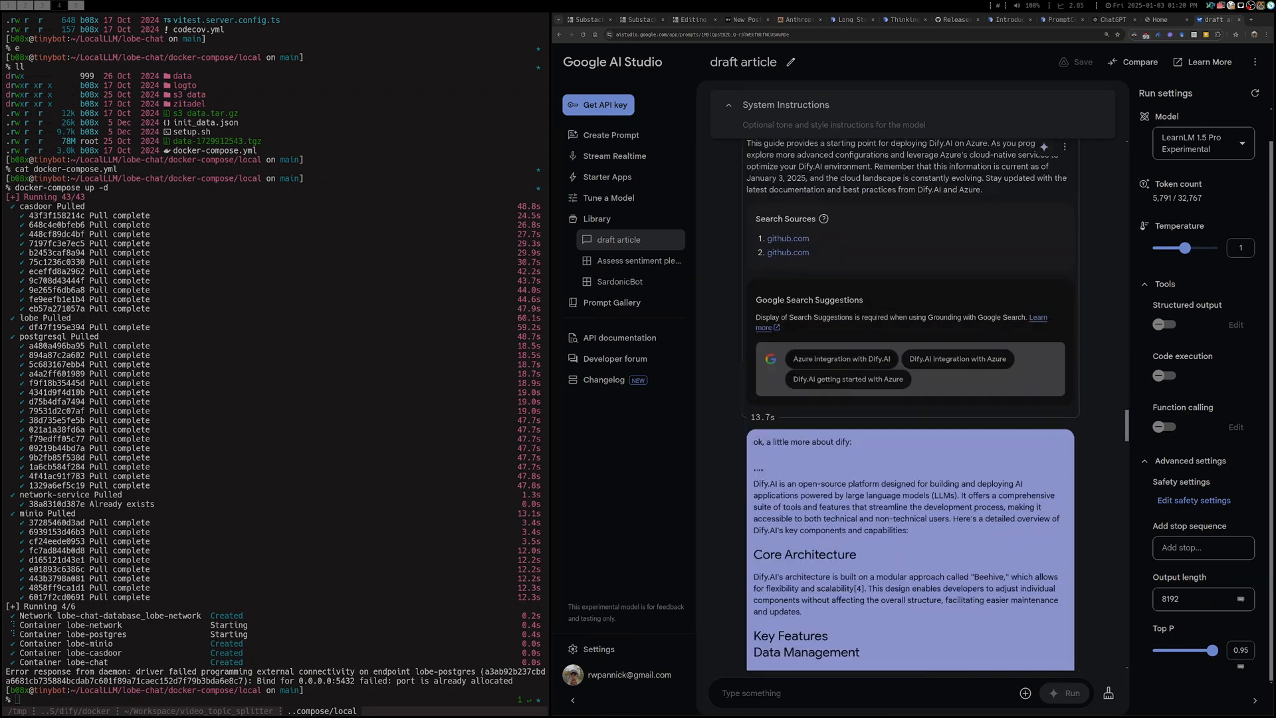
{"action": "scroll", "coordinate": [910, 399], "scroll_direction": "up", "scroll_amount": 15}
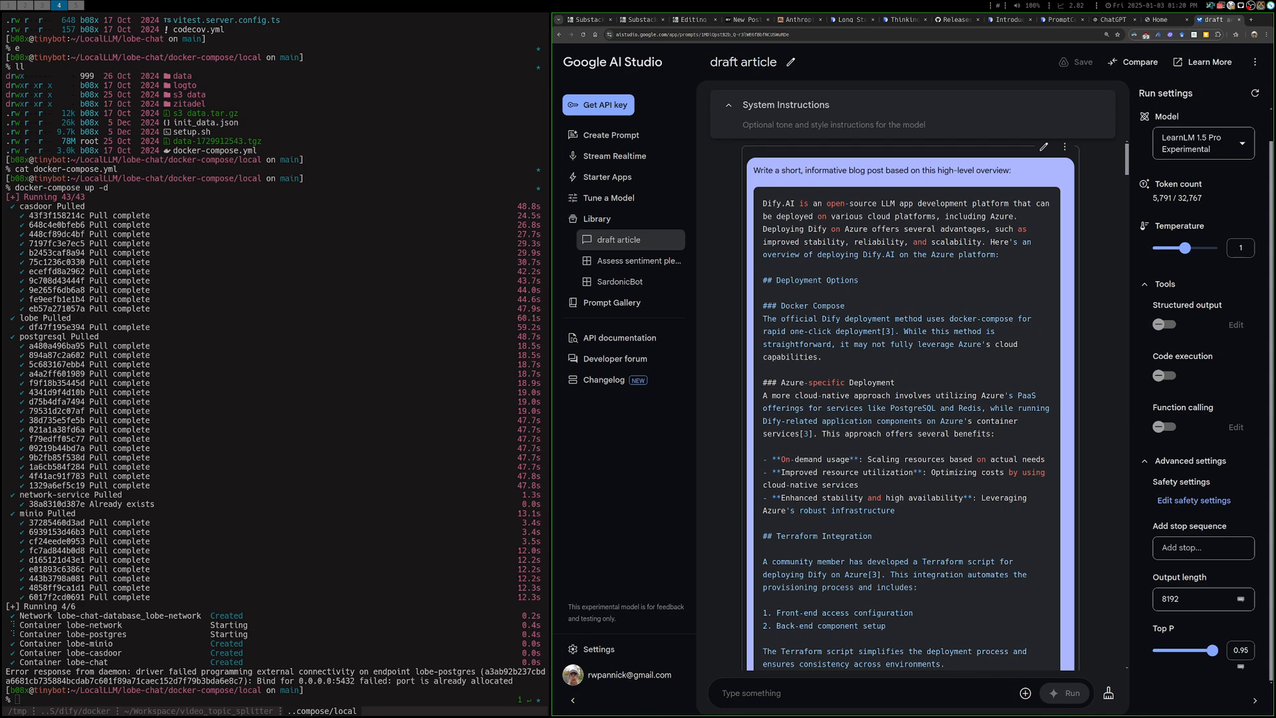
{"action": "triple_click", "coordinate": [882, 171]}
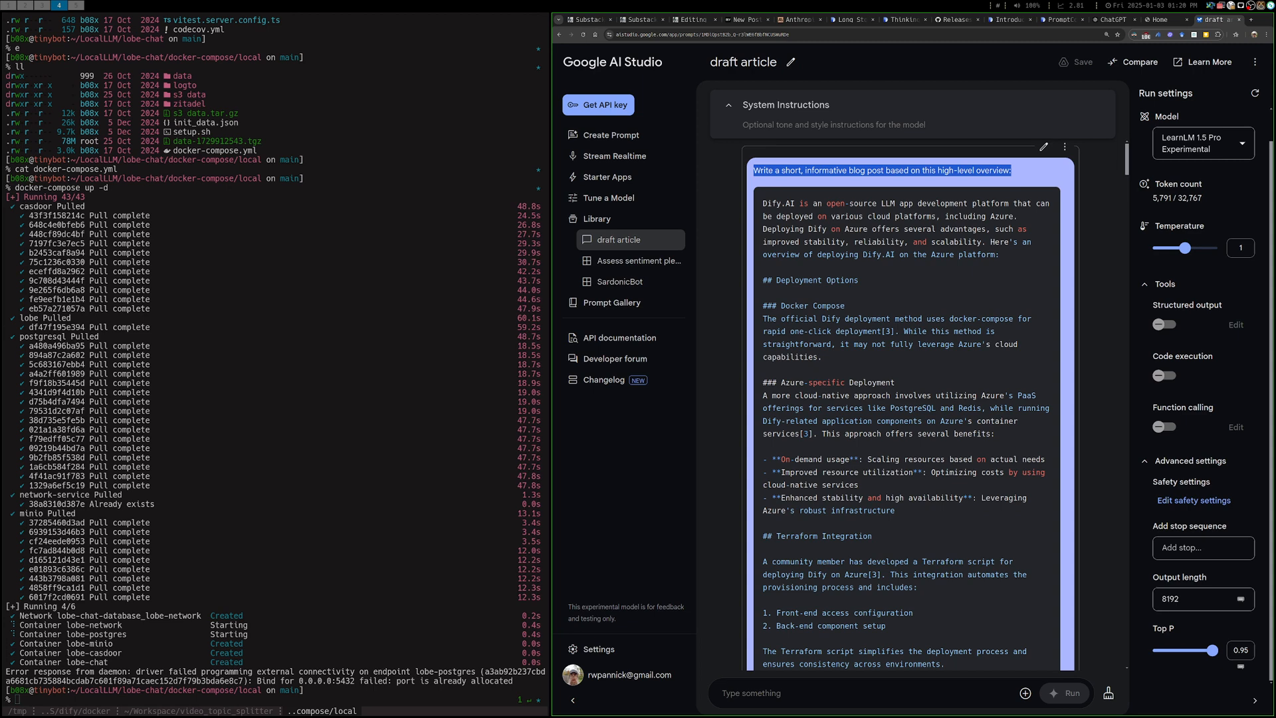
Review the Azure deployment overview supplied in the opening prompt and the Dify.AI guide generated from it
{"action": "scroll", "coordinate": [907, 405], "scroll_direction": "down", "scroll_amount": 5}
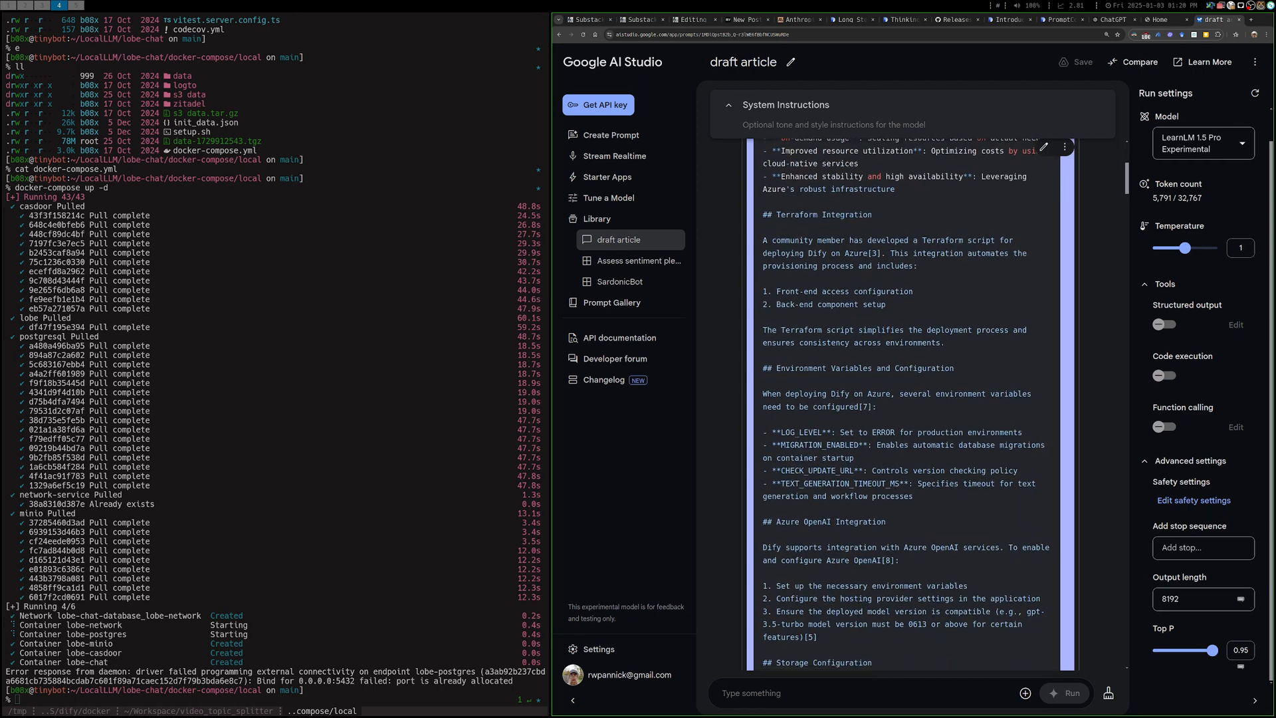
{"action": "scroll", "coordinate": [907, 405], "scroll_direction": "down", "scroll_amount": 8}
{"action": "scroll", "coordinate": [907, 405], "scroll_direction": "down", "scroll_amount": 15}
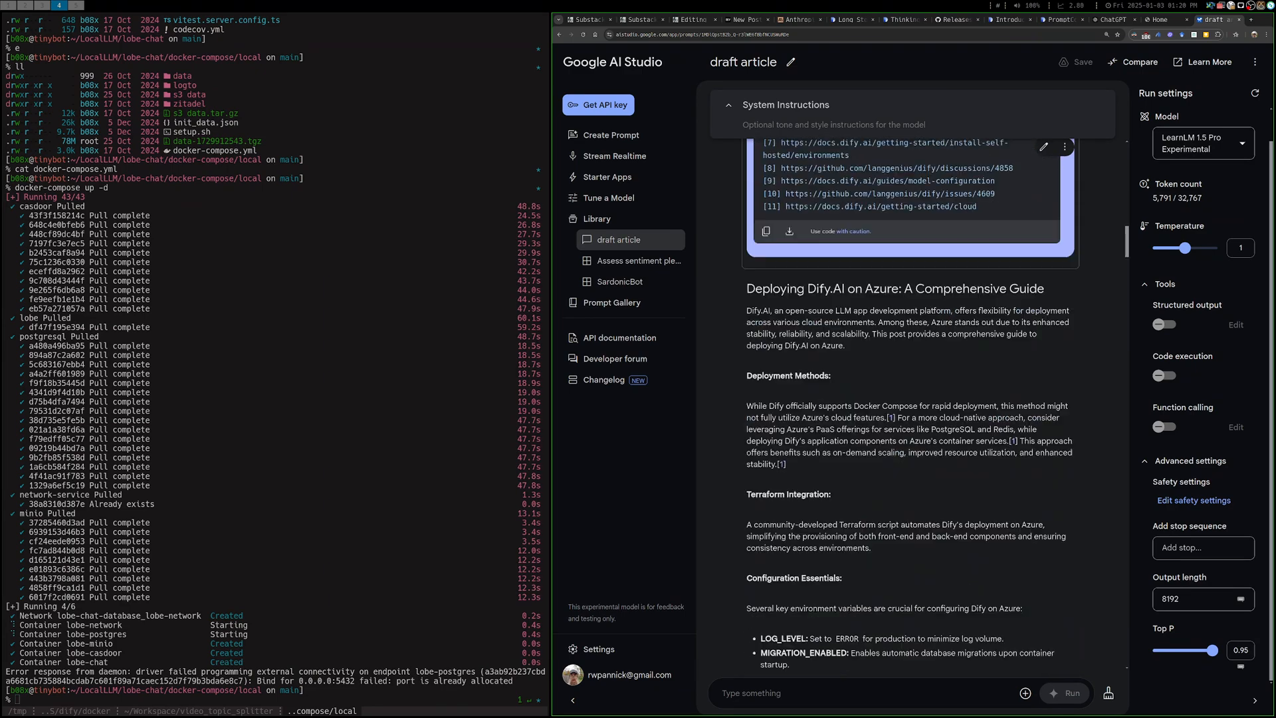
{"action": "scroll", "coordinate": [907, 405], "scroll_direction": "down", "scroll_amount": 3}
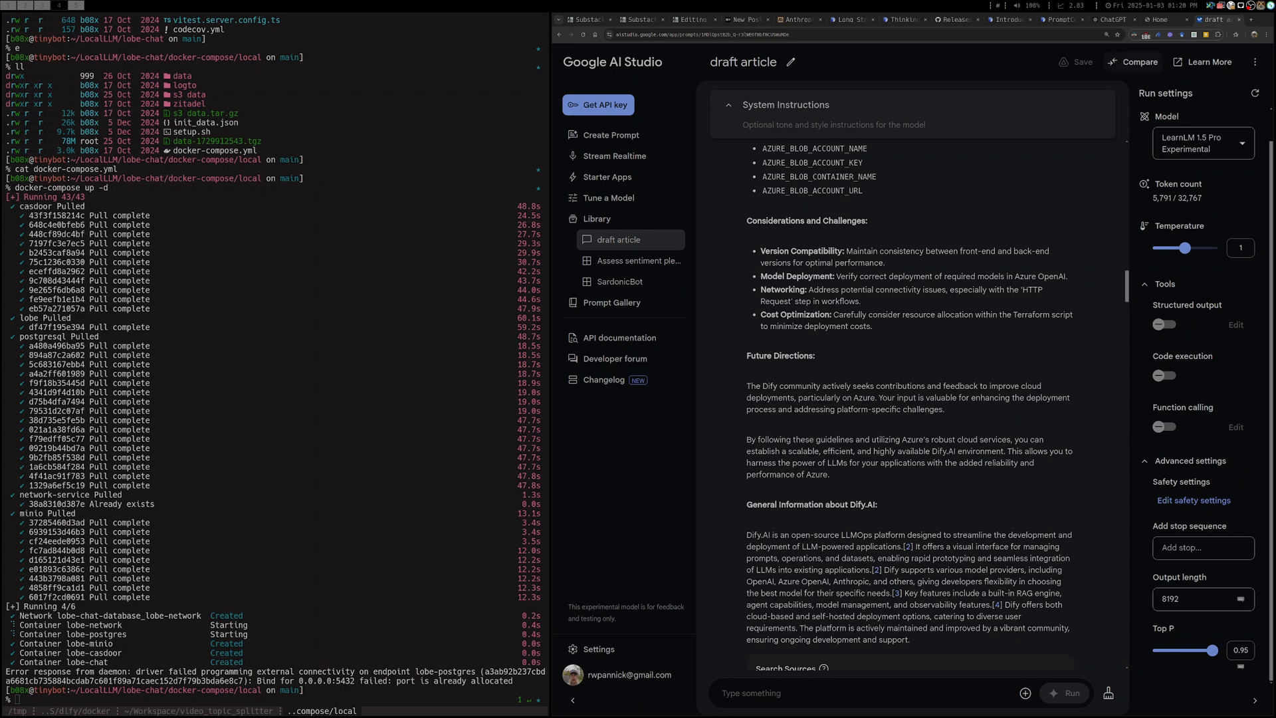
Switch to Perplexity from the Home page tab and open the library thread on researching dify.ai deployments on the Azure platform
{"action": "left_click", "coordinate": [1162, 20]}
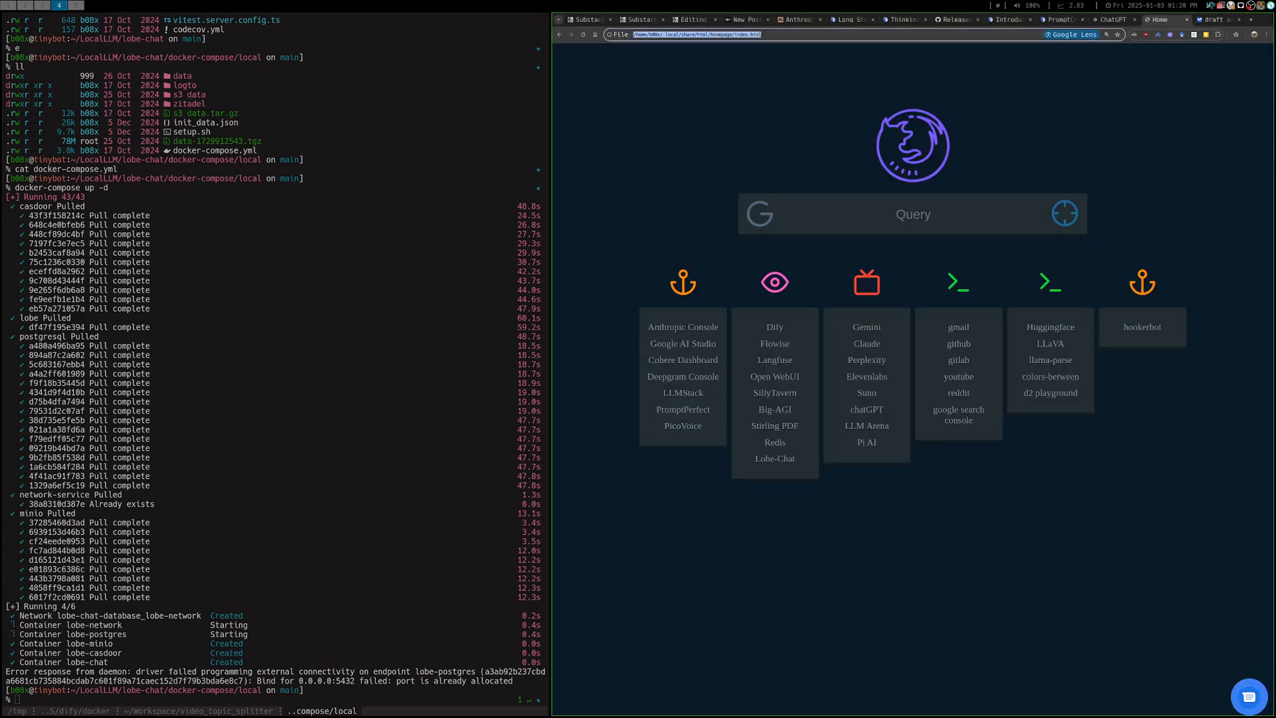
{"action": "left_click", "coordinate": [964, 35]}
{"action": "right_click", "coordinate": [963, 36]}
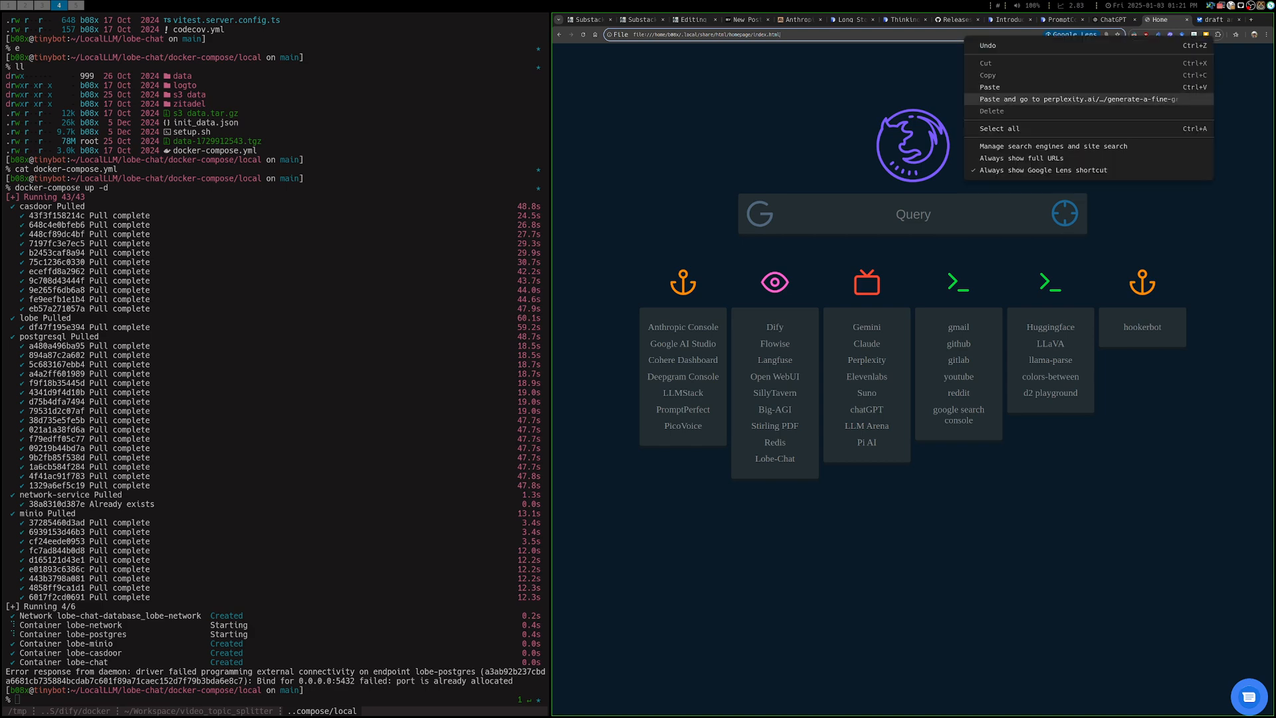
{"action": "left_click", "coordinate": [1063, 99]}
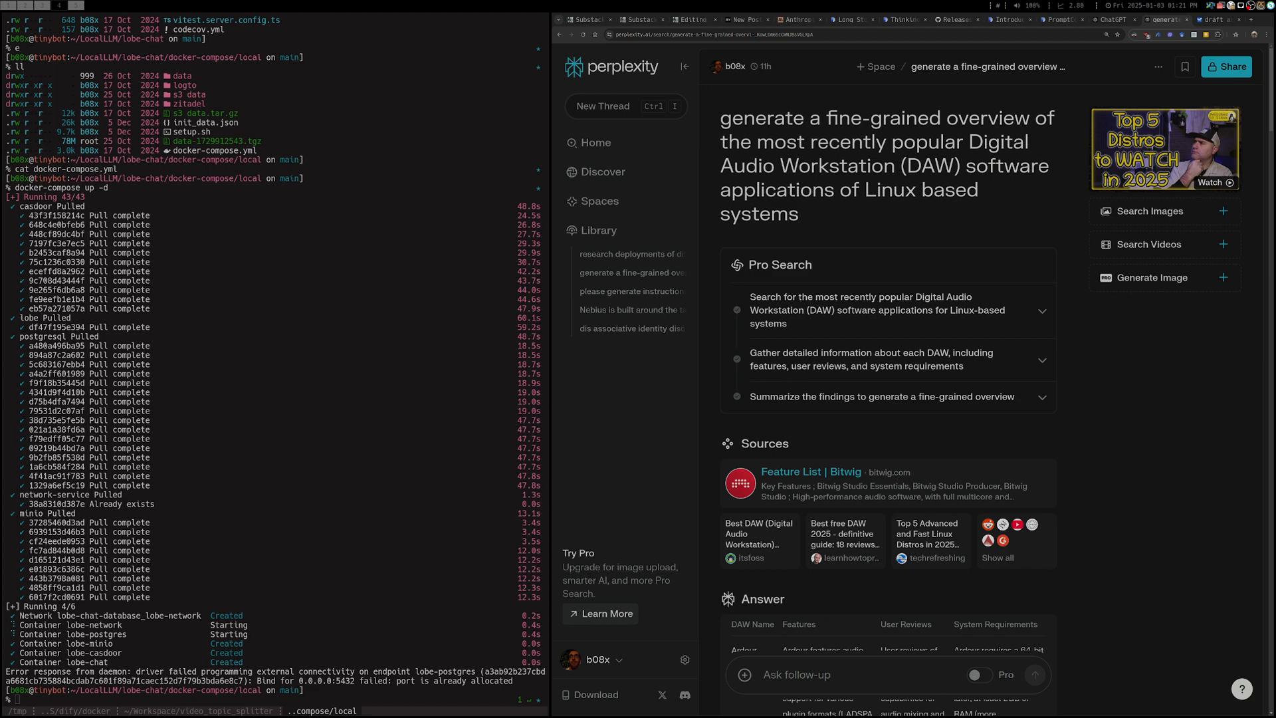
{"action": "left_click", "coordinate": [598, 229]}
{"action": "left_click", "coordinate": [624, 254]}
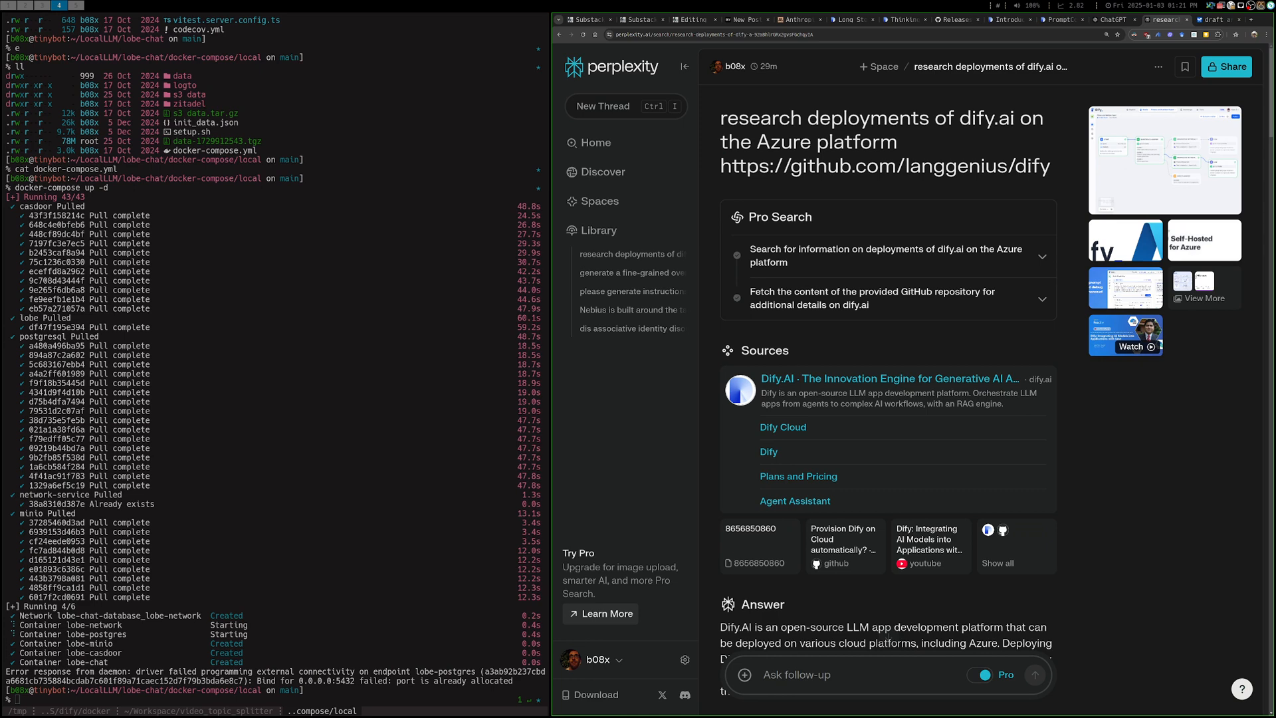
Read the thread's answer on Azure deployment, from deployment options and Terraform integration through storage configuration, challenges and future developments
{"action": "scroll", "coordinate": [888, 635], "scroll_direction": "down", "scroll_amount": 3}
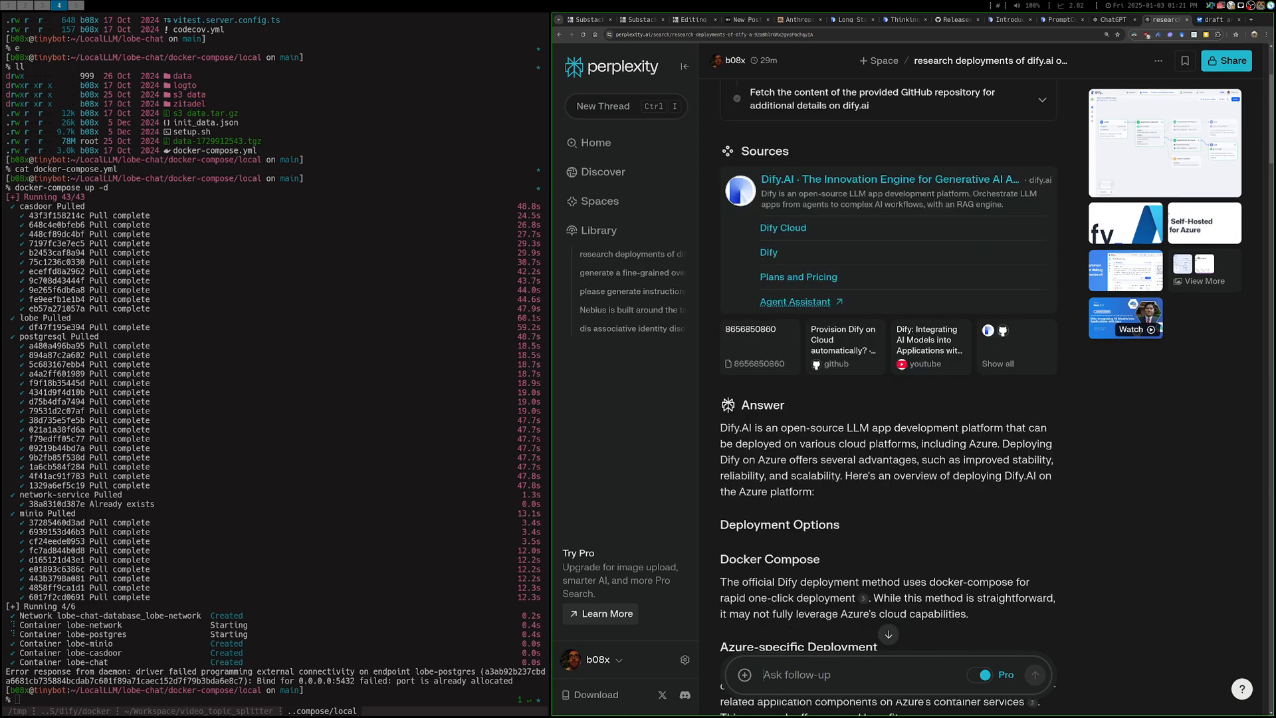
{"action": "scroll", "coordinate": [888, 399], "scroll_direction": "up", "scroll_amount": 3}
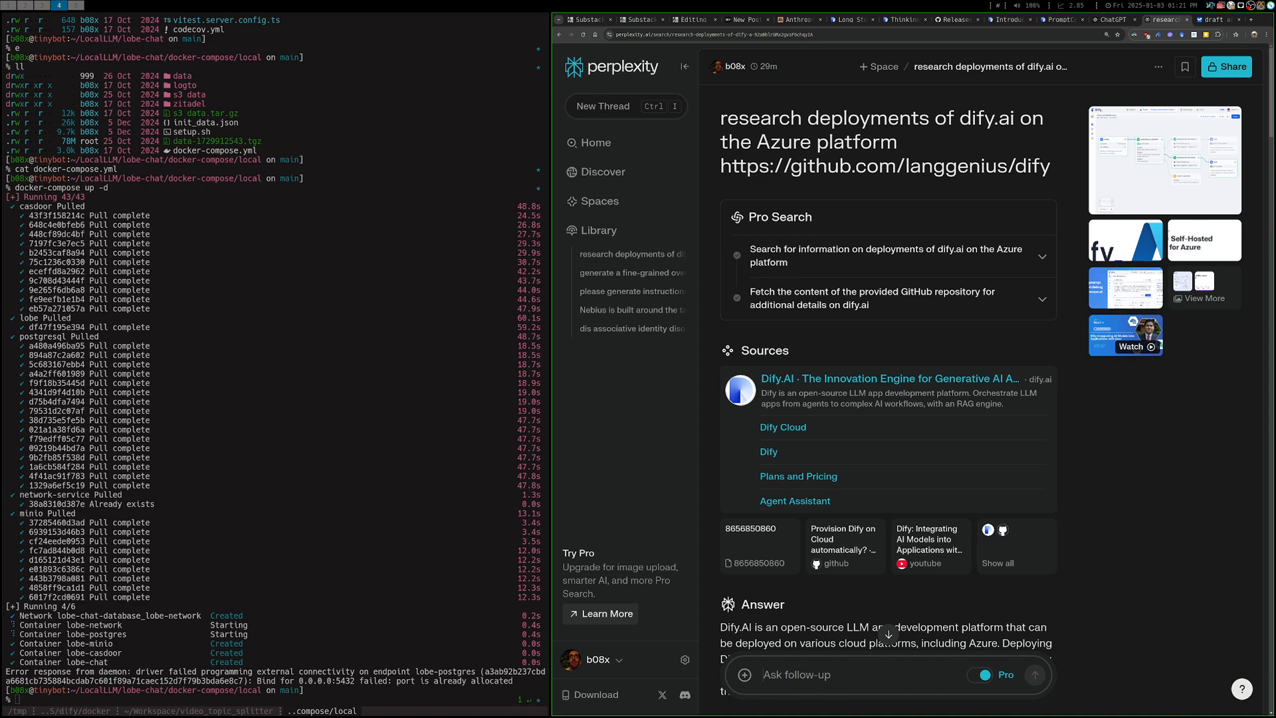
{"action": "key", "text": "super+Right"}
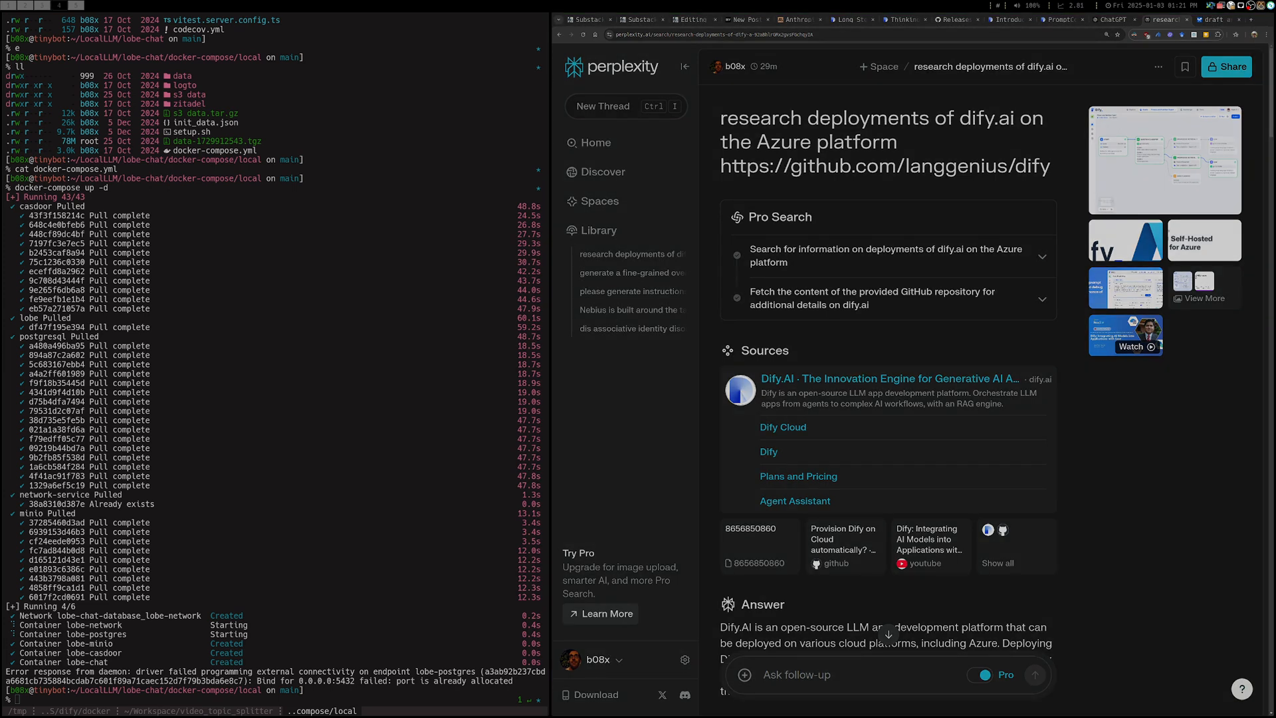
{"action": "scroll", "coordinate": [888, 399], "scroll_direction": "down", "scroll_amount": 10}
{"action": "scroll", "coordinate": [887, 399], "scroll_direction": "down", "scroll_amount": 7}
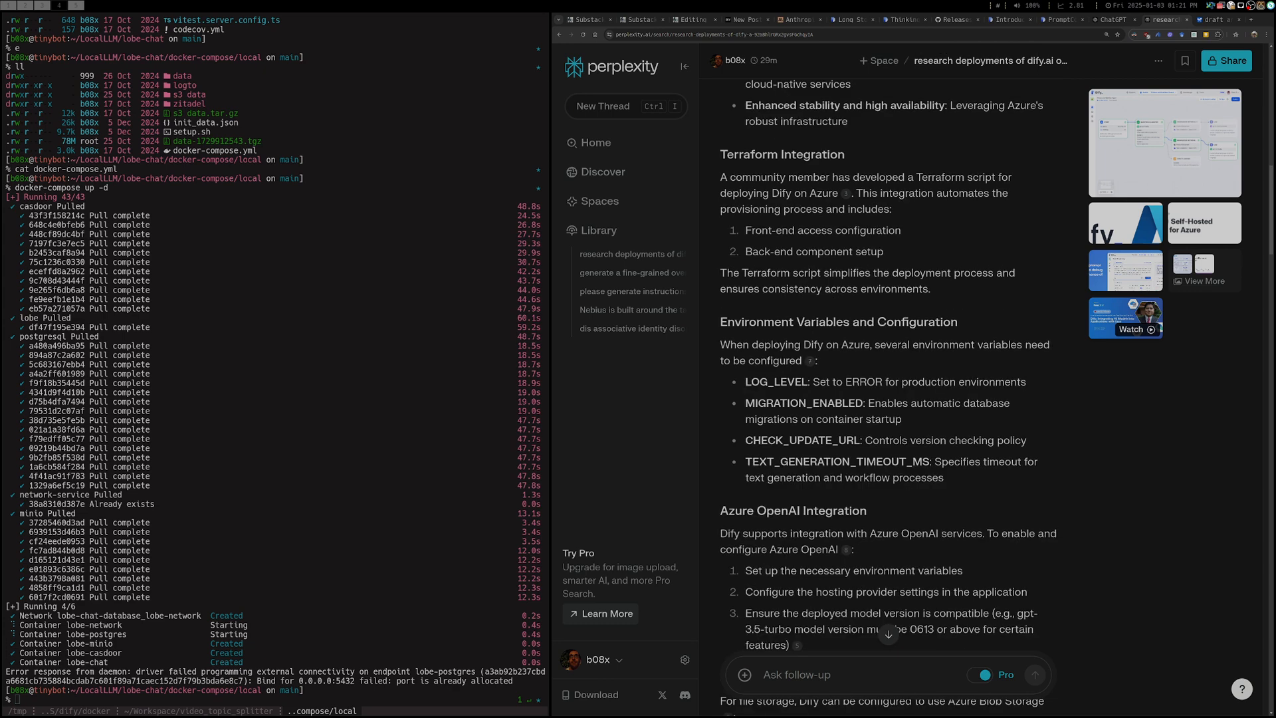
{"action": "scroll", "coordinate": [888, 399], "scroll_direction": "down", "scroll_amount": 5}
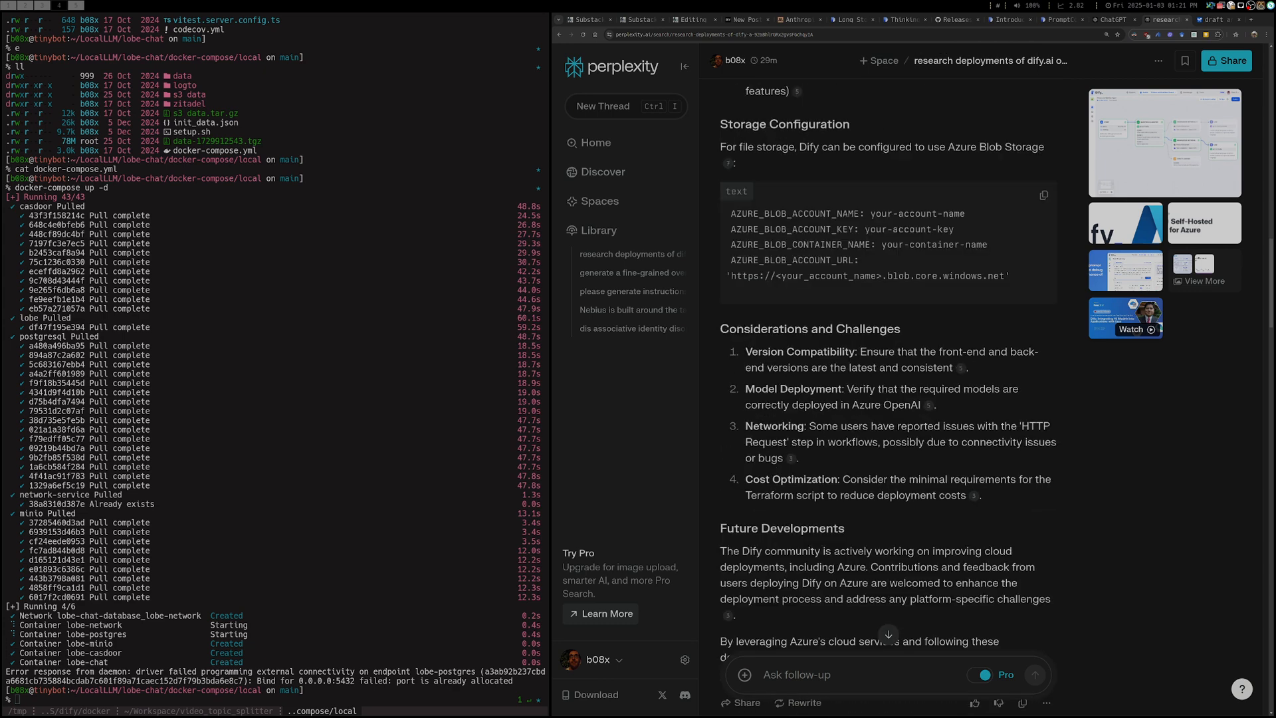
{"action": "scroll", "coordinate": [888, 398], "scroll_direction": "down", "scroll_amount": 6}
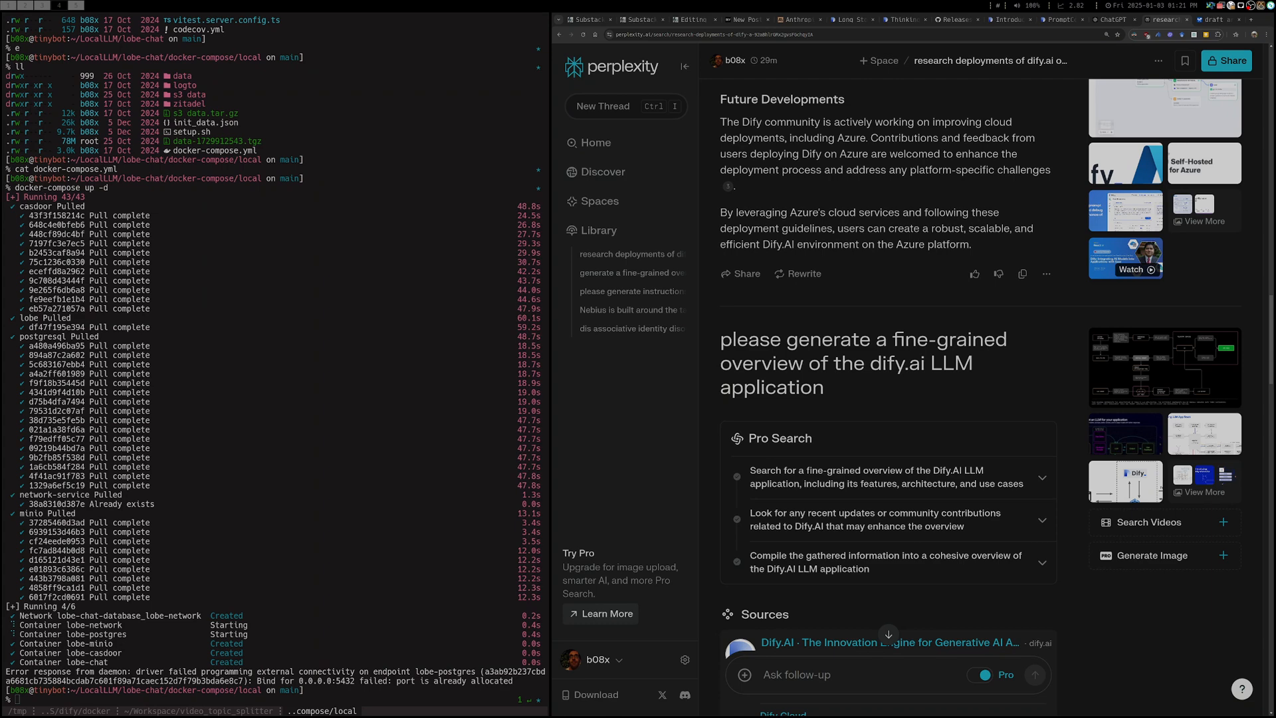
Read the follow-up answer giving a fine-grained overview of the dify.ai LLM application, through its use cases and recent updates
{"action": "scroll", "coordinate": [887, 399], "scroll_direction": "down", "scroll_amount": 4}
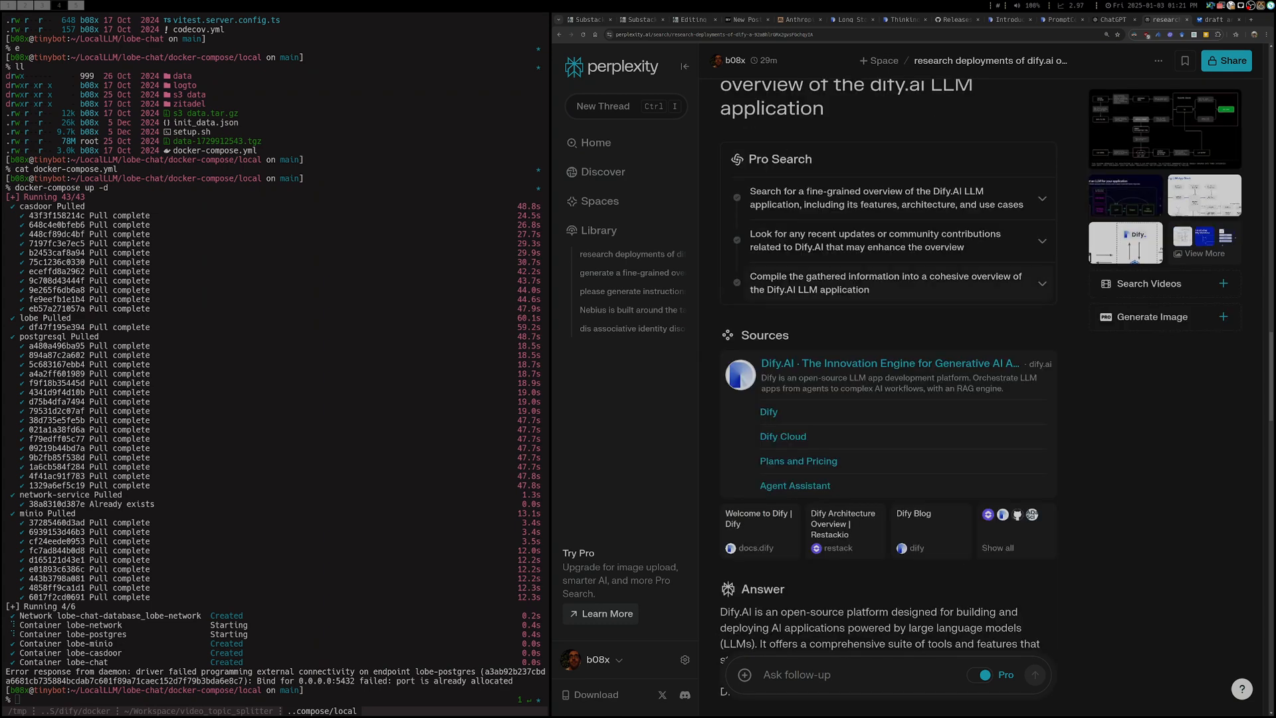
{"action": "scroll", "coordinate": [888, 399], "scroll_direction": "up", "scroll_amount": 1}
{"action": "scroll", "coordinate": [887, 398], "scroll_direction": "down", "scroll_amount": 9}
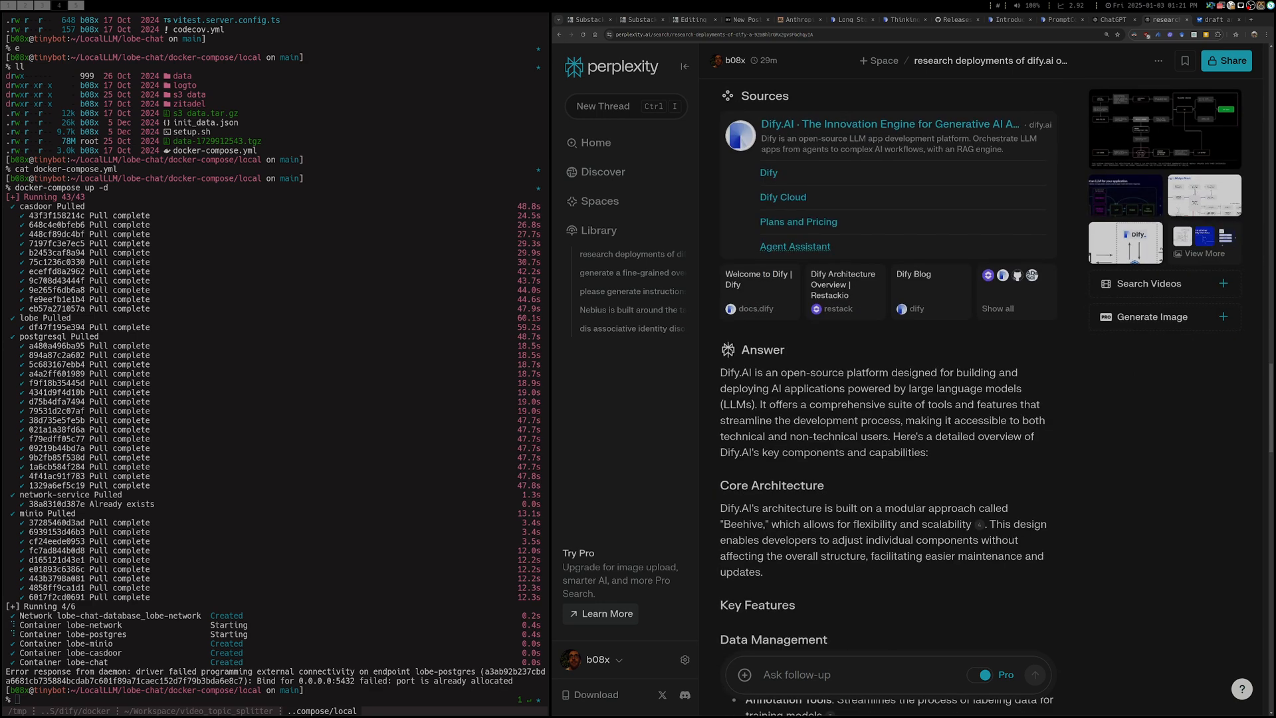
{"action": "scroll", "coordinate": [888, 399], "scroll_direction": "down", "scroll_amount": 20}
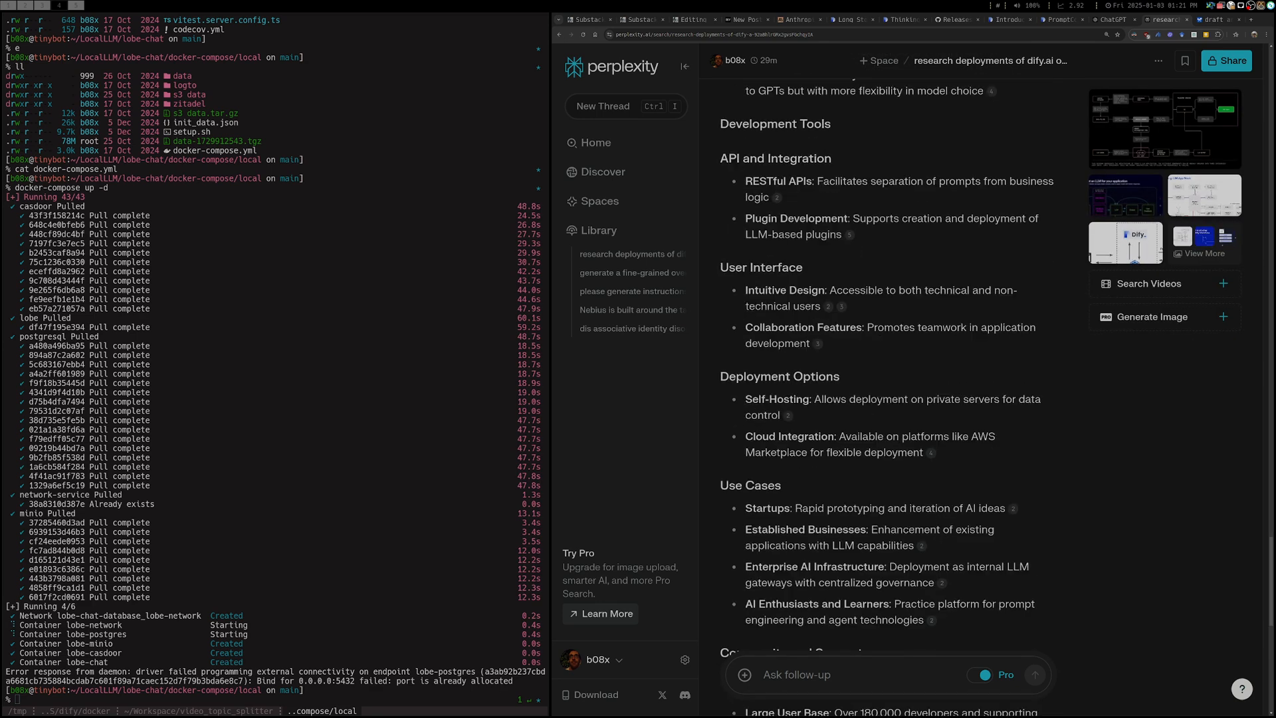
{"action": "scroll", "coordinate": [888, 398], "scroll_direction": "down", "scroll_amount": 5}
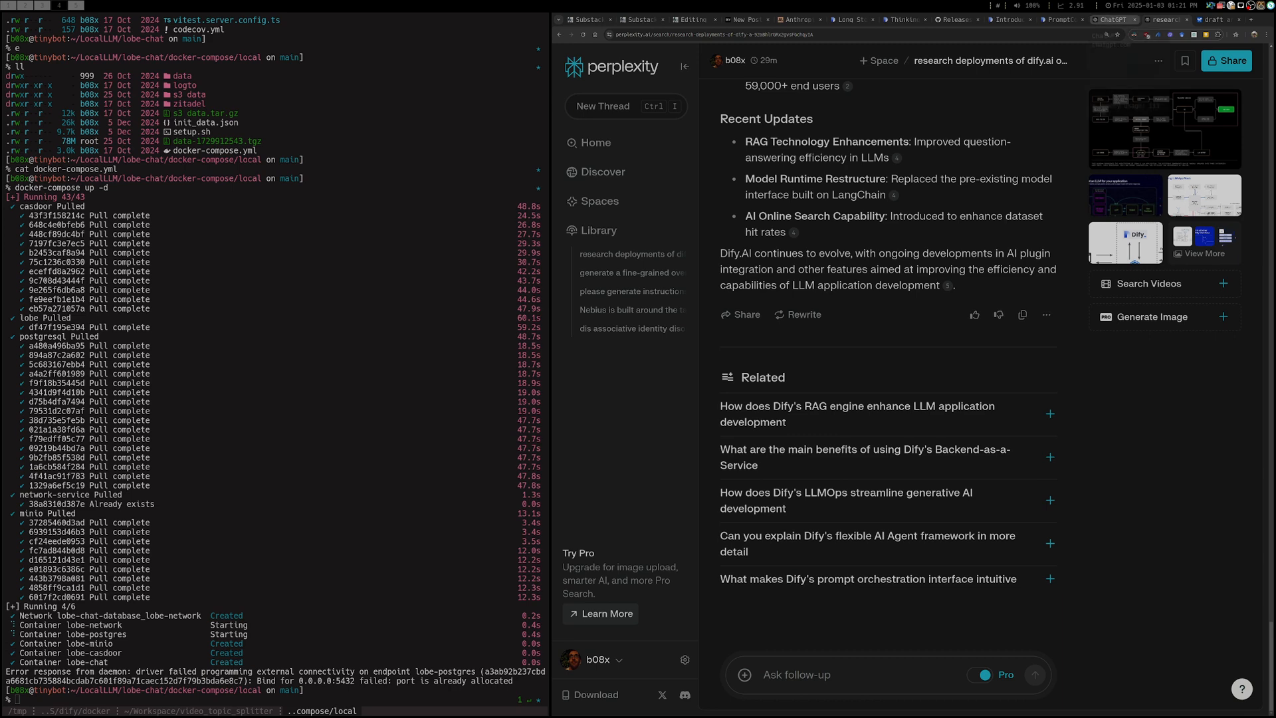
Return to the draft article in Google AI Studio and review the first generated guide on deploying Dify.AI on Azure
{"action": "left_click", "coordinate": [1215, 20]}
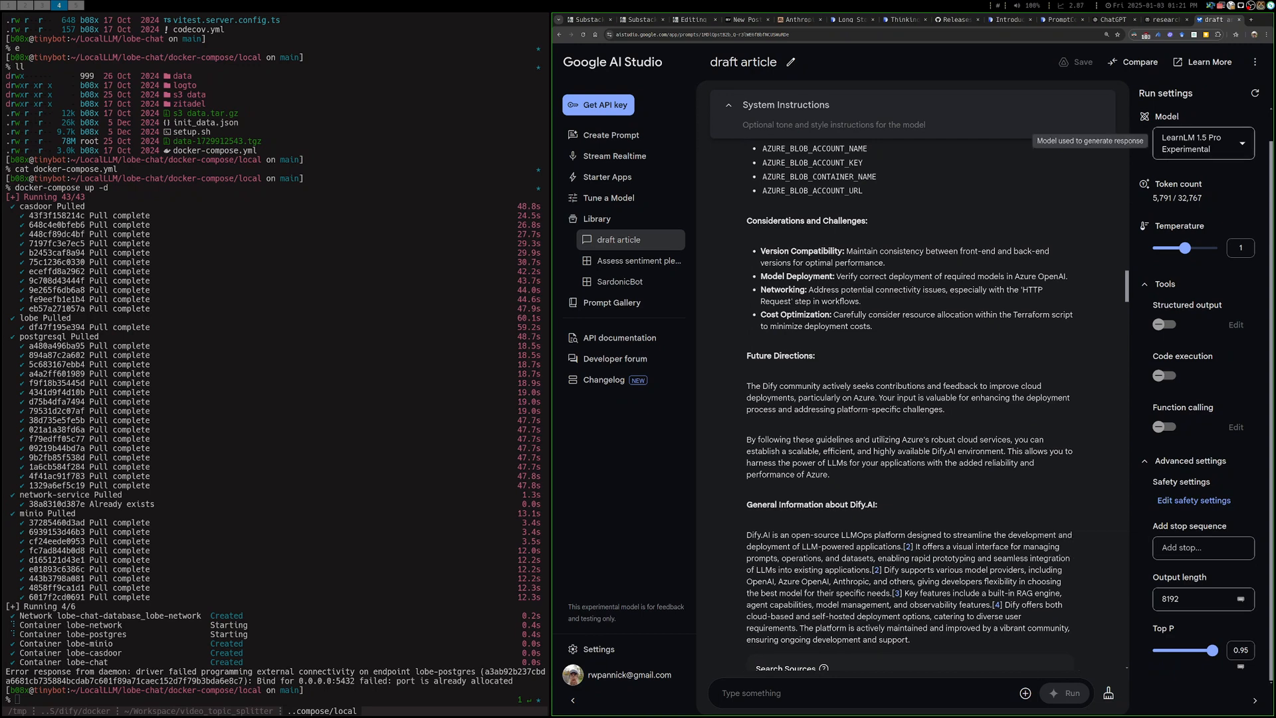
{"action": "scroll", "coordinate": [911, 398], "scroll_direction": "down", "scroll_amount": 9}
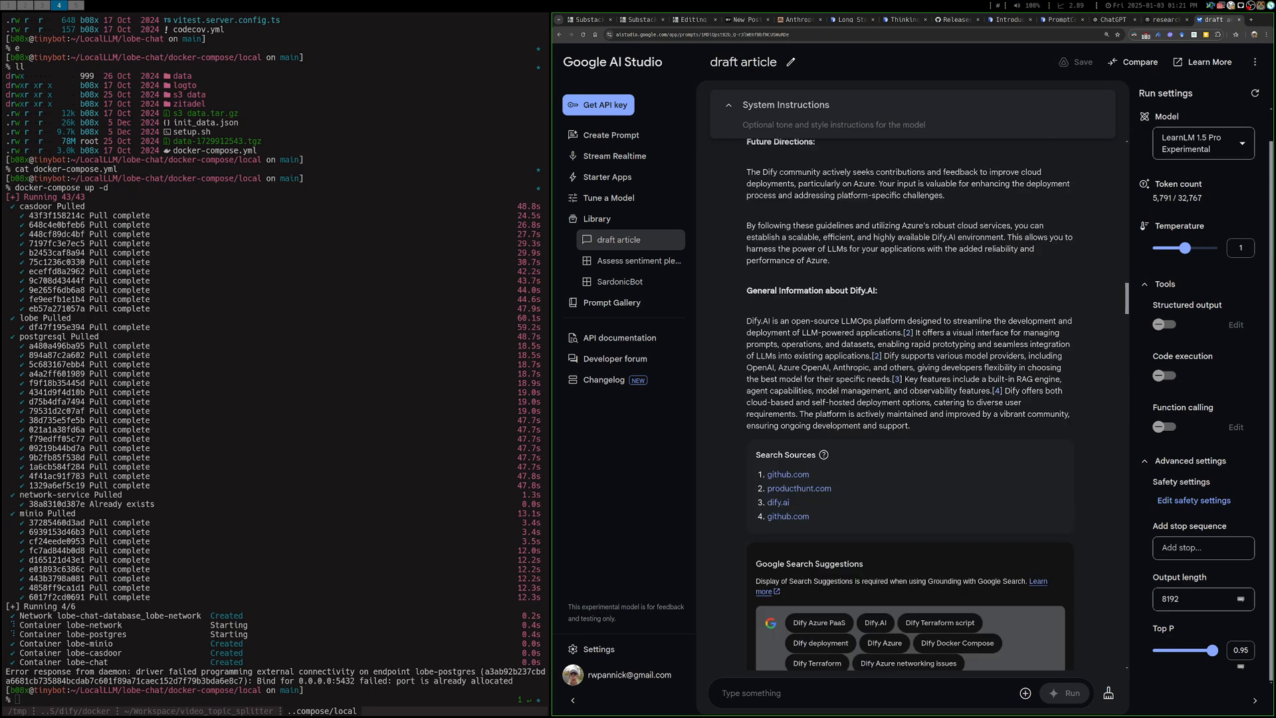
{"action": "scroll", "coordinate": [910, 398], "scroll_direction": "up", "scroll_amount": 9}
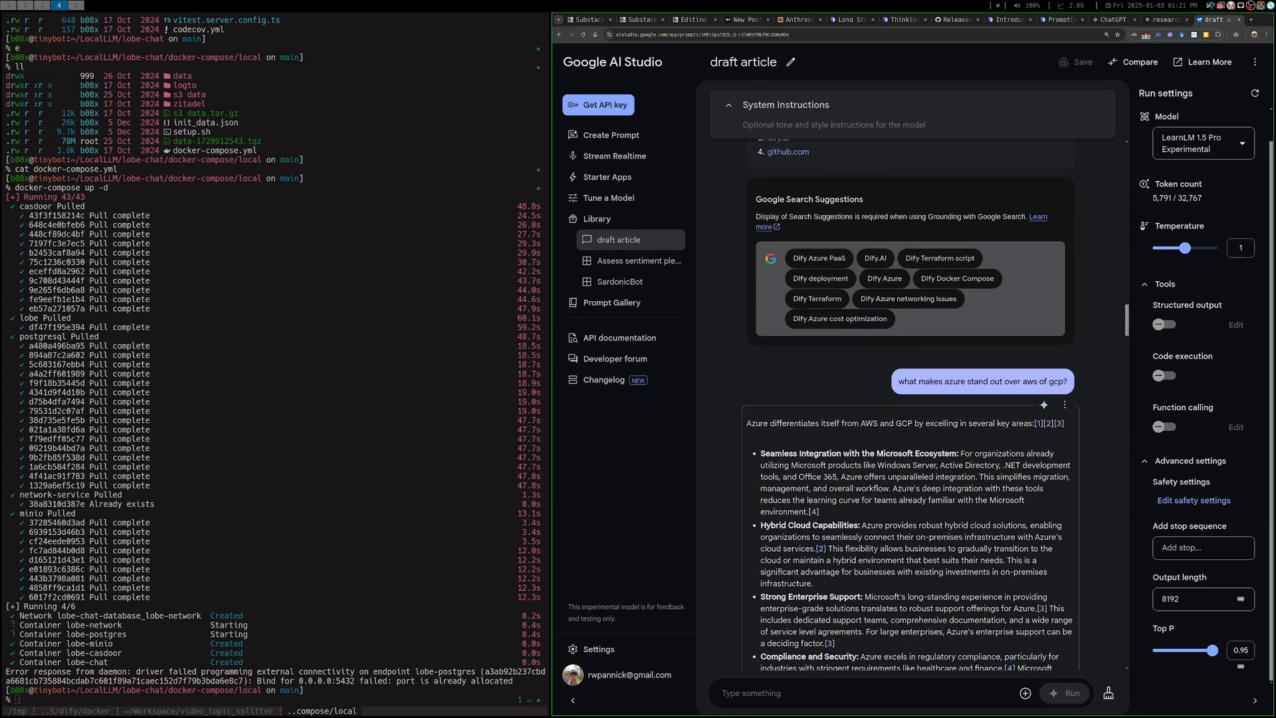
{"action": "scroll", "coordinate": [910, 399], "scroll_direction": "up", "scroll_amount": 10}
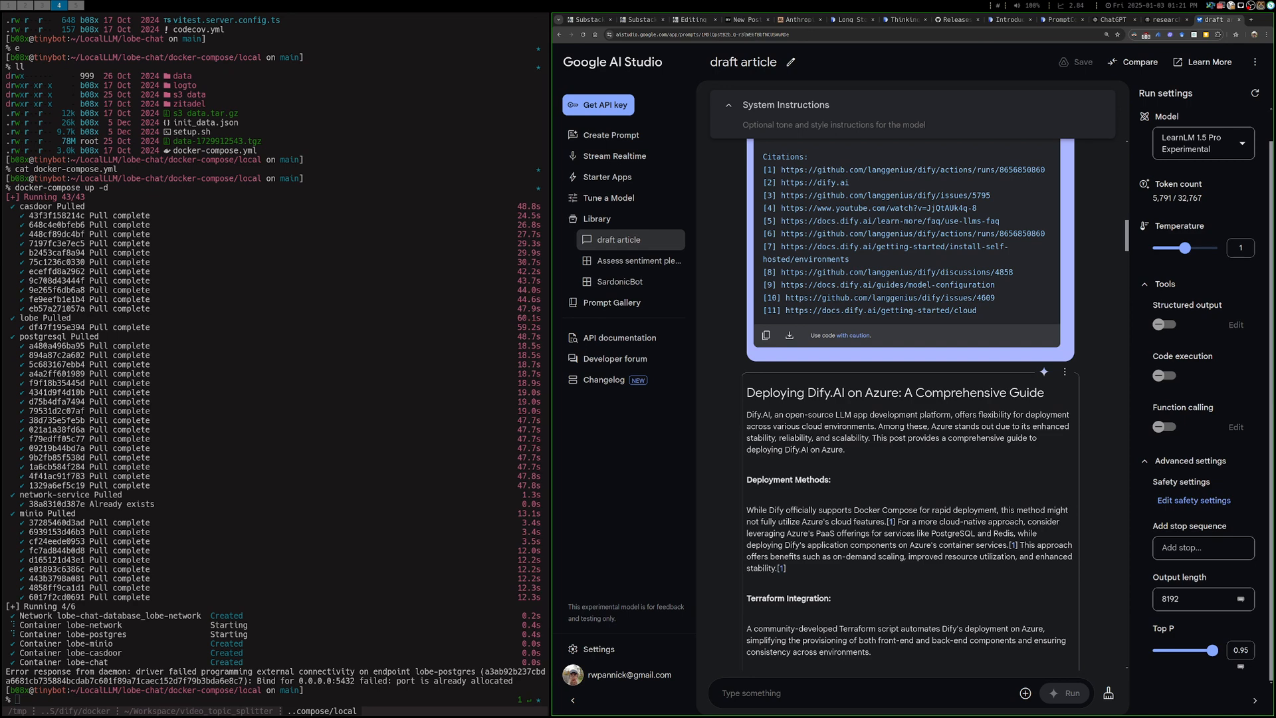
{"action": "scroll", "coordinate": [910, 398], "scroll_direction": "down", "scroll_amount": 5}
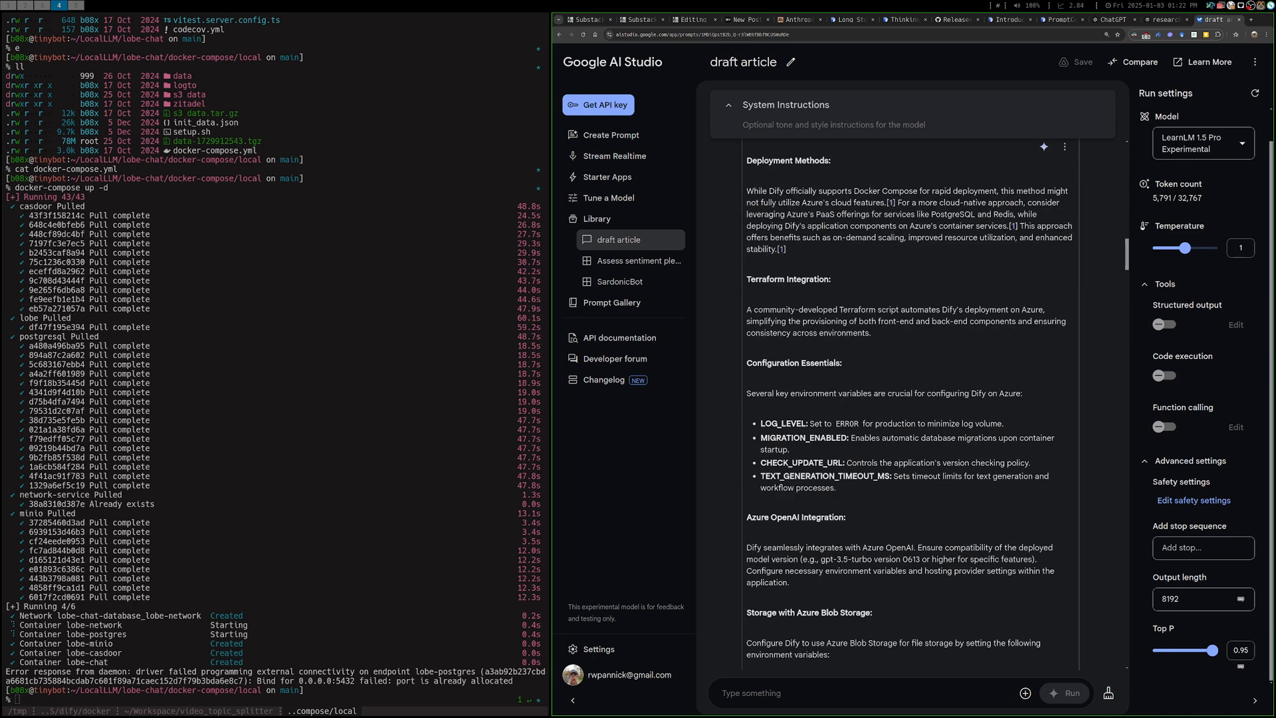
{"action": "scroll", "coordinate": [910, 398], "scroll_direction": "down", "scroll_amount": 11}
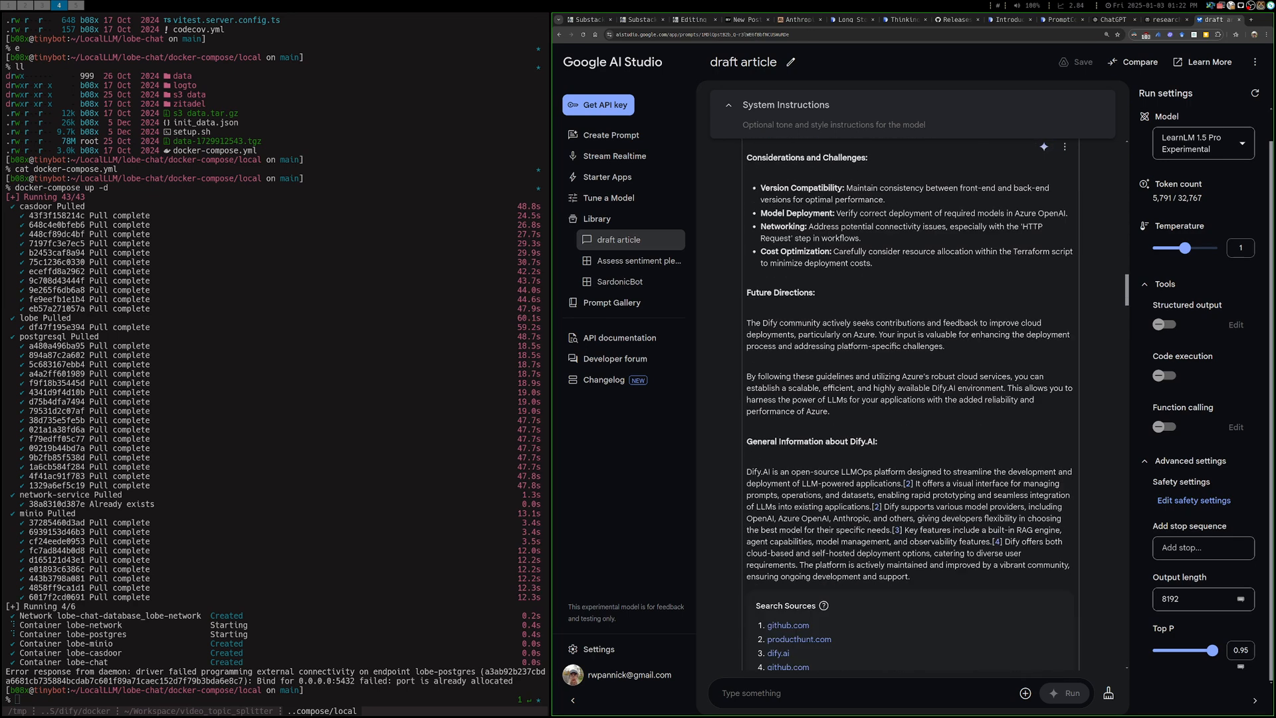
Examine the prompt comparing Azure with AWS and GCP, its answer, and the prompt braiding Microsoft ecosystem integration into the getting-started guide's intro
{"action": "scroll", "coordinate": [910, 398], "scroll_direction": "down", "scroll_amount": 9}
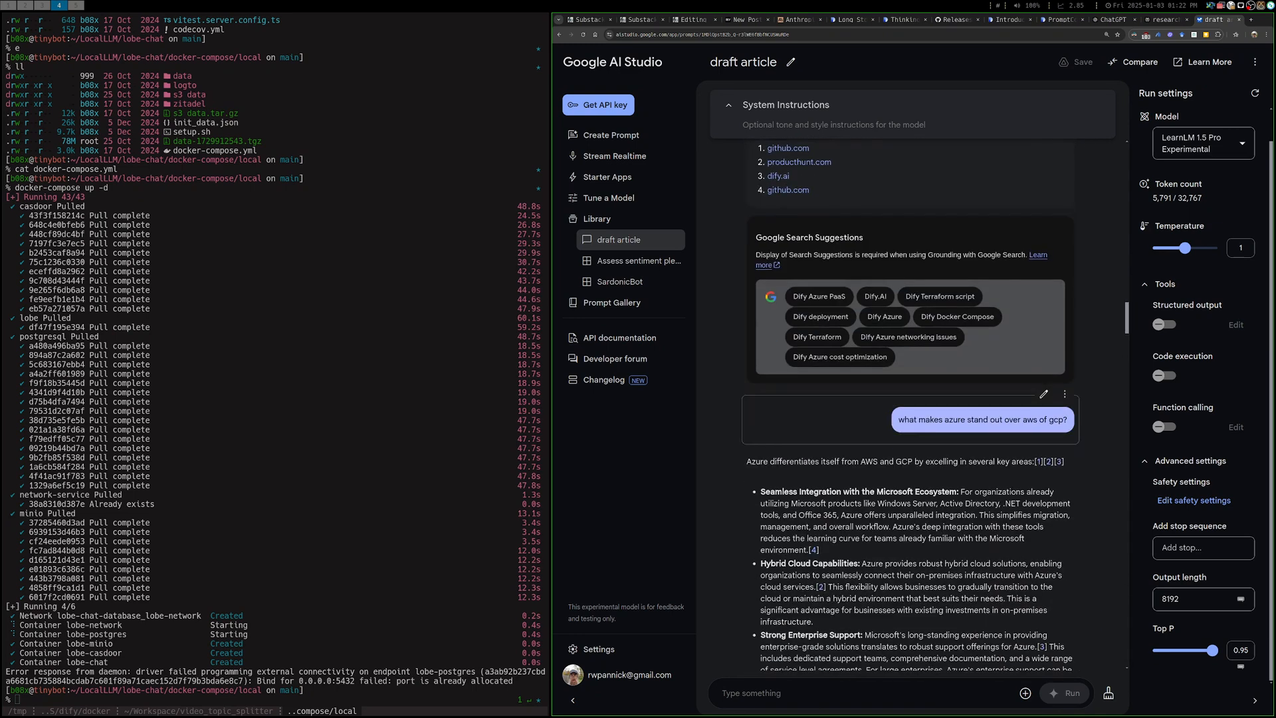
{"action": "scroll", "coordinate": [911, 398], "scroll_direction": "down", "scroll_amount": 8}
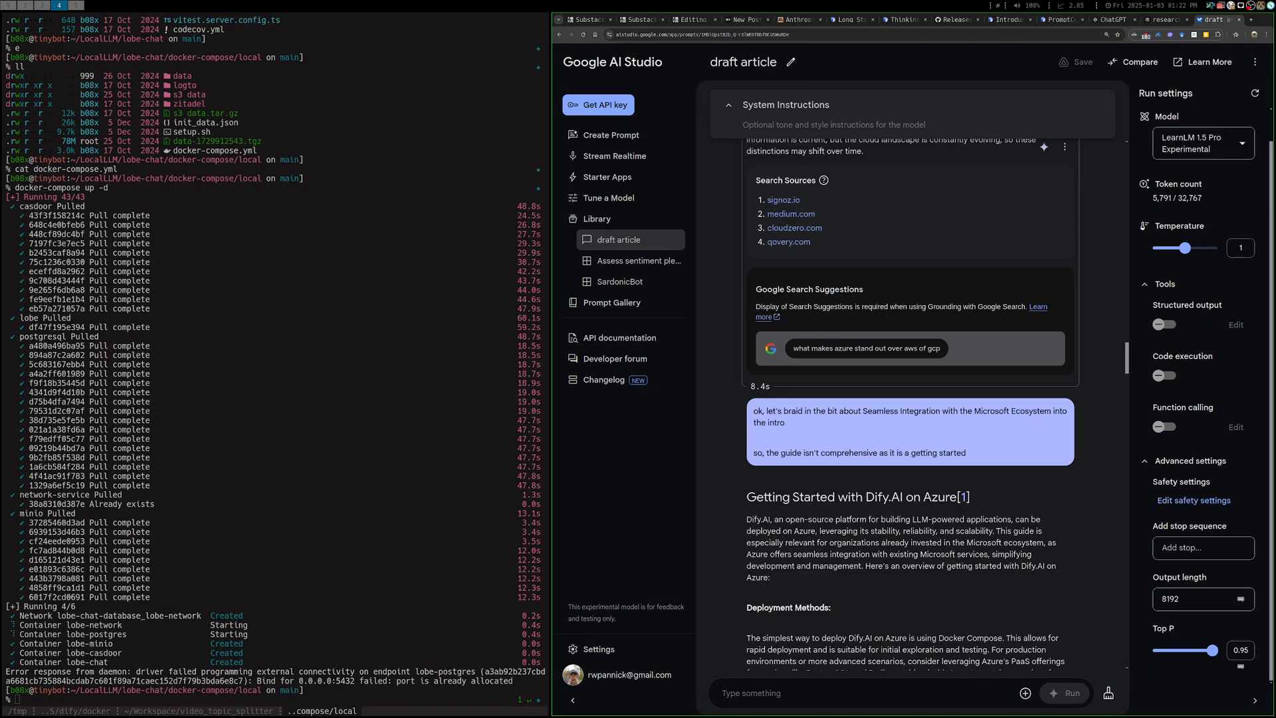
{"action": "scroll", "coordinate": [911, 398], "scroll_direction": "down", "scroll_amount": 3}
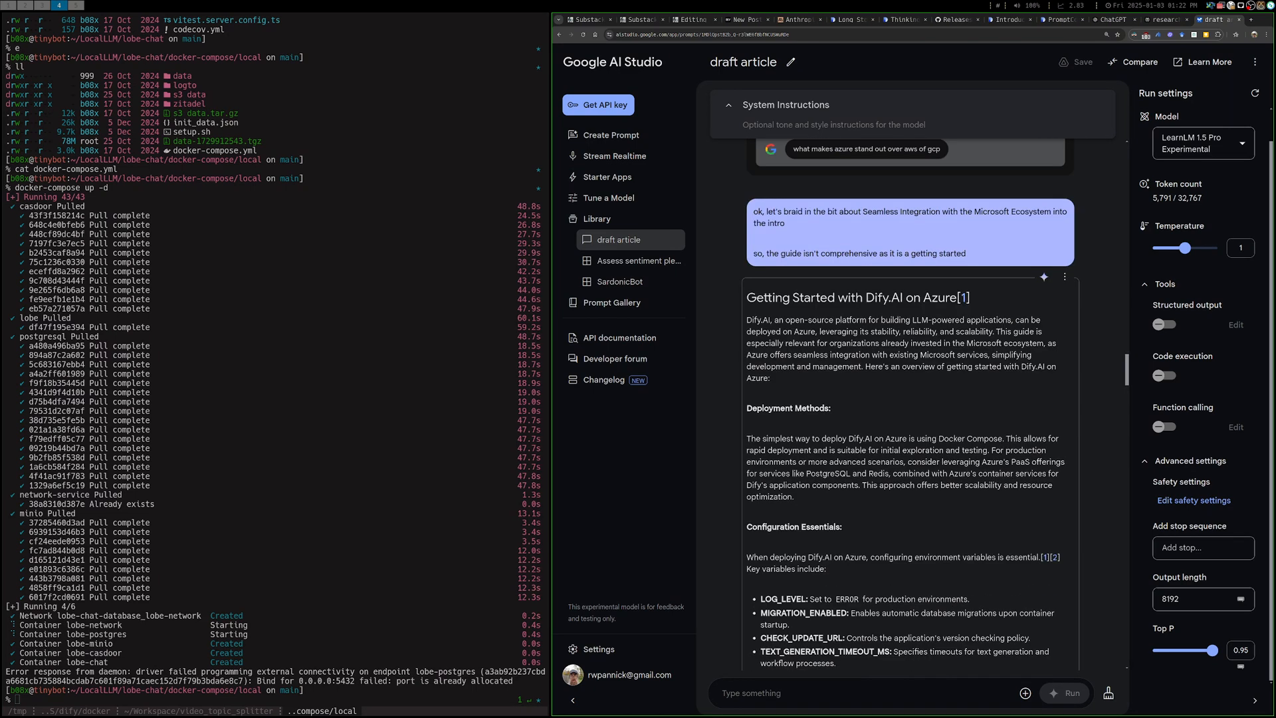
{"action": "scroll", "coordinate": [910, 399], "scroll_direction": "down", "scroll_amount": 2}
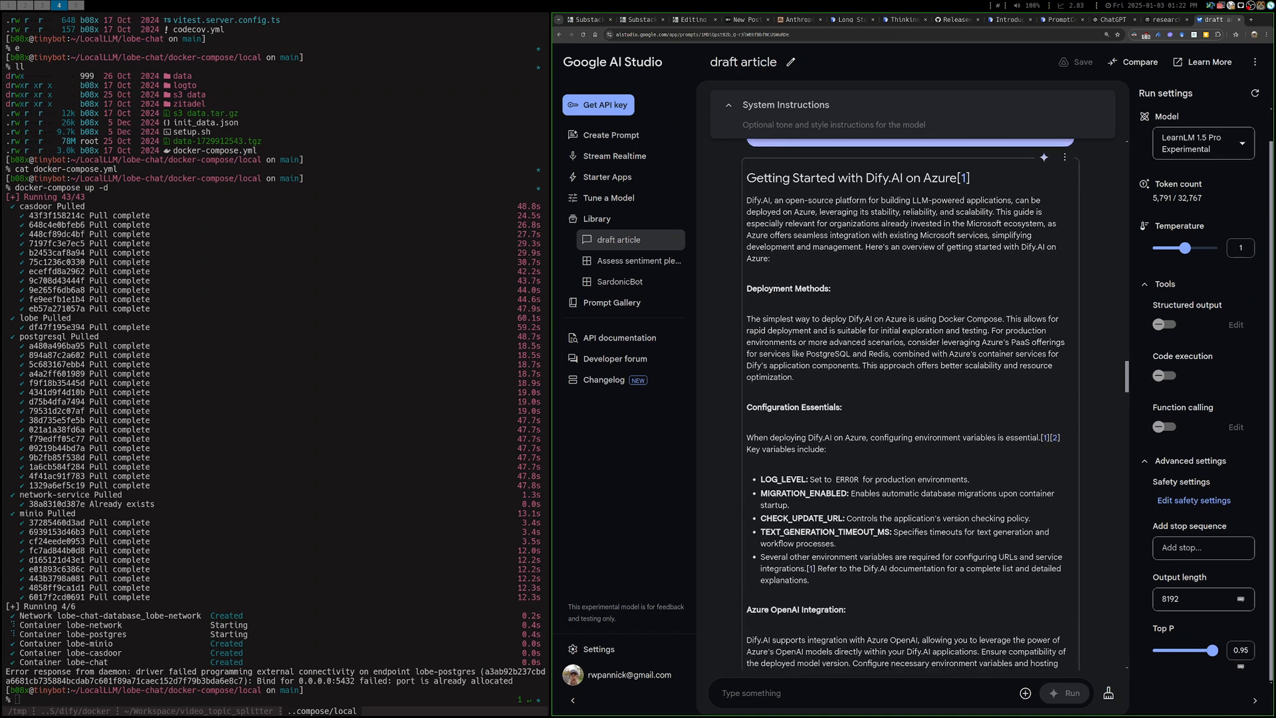
{"action": "scroll", "coordinate": [910, 399], "scroll_direction": "up", "scroll_amount": 1}
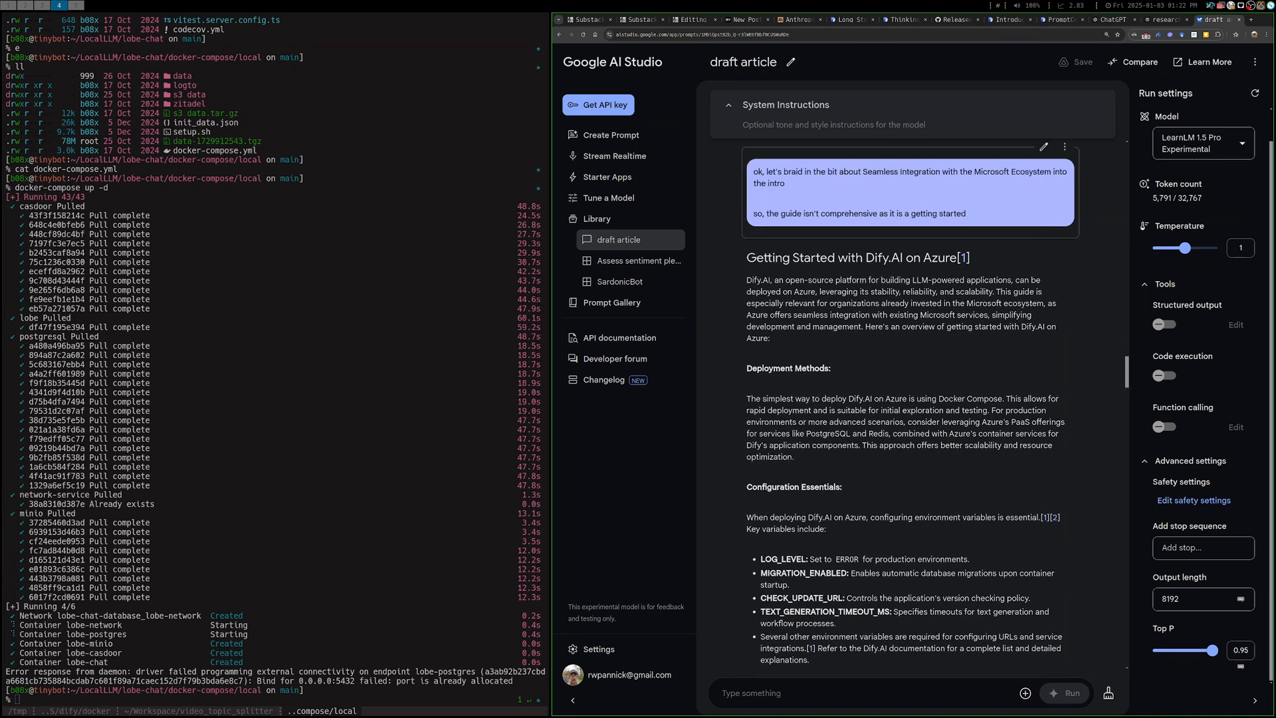
{"action": "scroll", "coordinate": [910, 405], "scroll_direction": "down", "scroll_amount": 10}
{"action": "scroll", "coordinate": [910, 405], "scroll_direction": "up", "scroll_amount": 6}
{"action": "scroll", "coordinate": [910, 405], "scroll_direction": "down", "scroll_amount": 4}
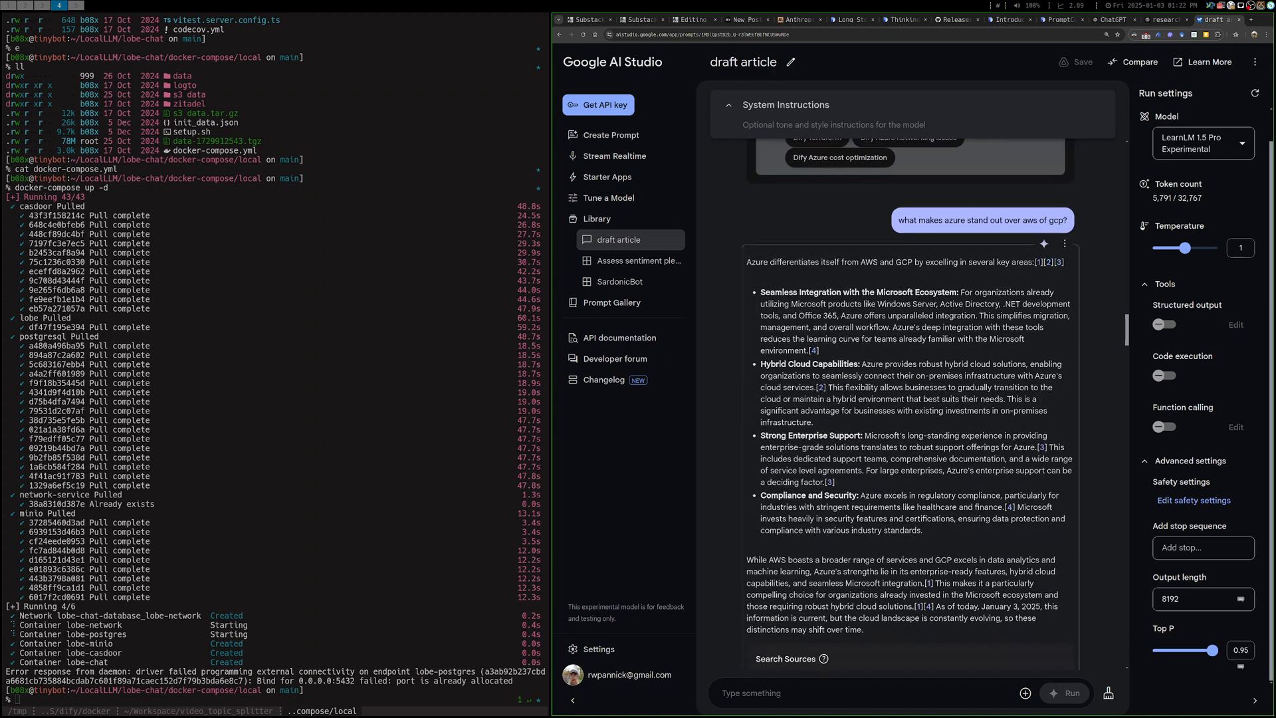
{"action": "scroll", "coordinate": [910, 405], "scroll_direction": "up", "scroll_amount": 1}
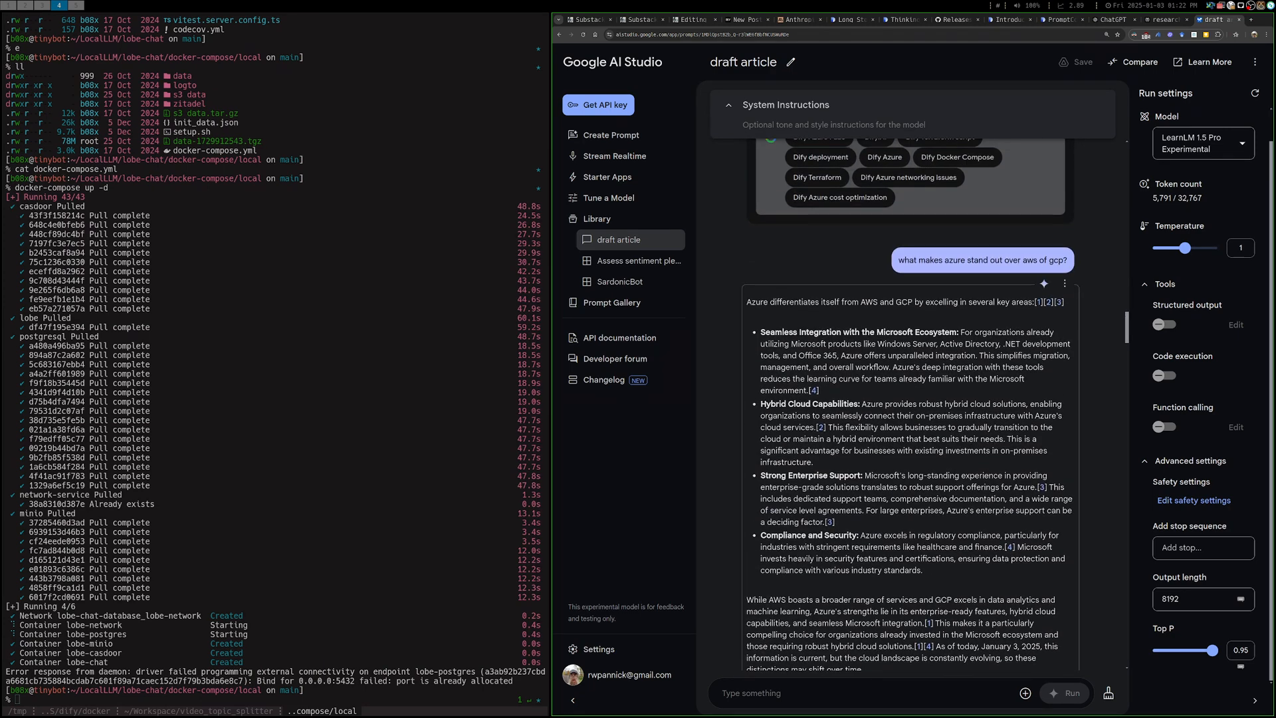
Return to the first generated guide and highlight the intro sentence claiming Azure stands out for stability, reliability and scalability
{"action": "scroll", "coordinate": [910, 405], "scroll_direction": "up", "scroll_amount": 10}
{"action": "scroll", "coordinate": [910, 405], "scroll_direction": "up", "scroll_amount": 8}
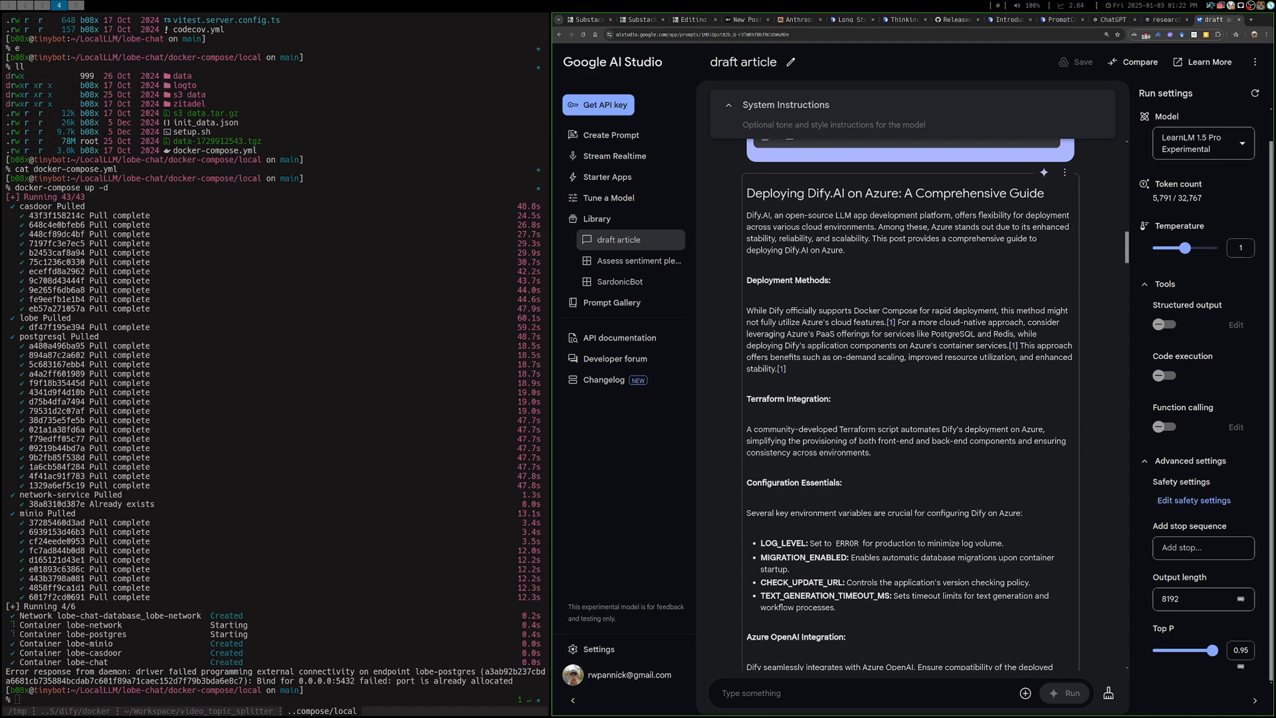
{"action": "left_click_drag", "start_coordinate": [878, 227], "coordinate": [1068, 226]}
{"action": "left_click_drag", "start_coordinate": [1037, 239], "coordinate": [868, 238]}
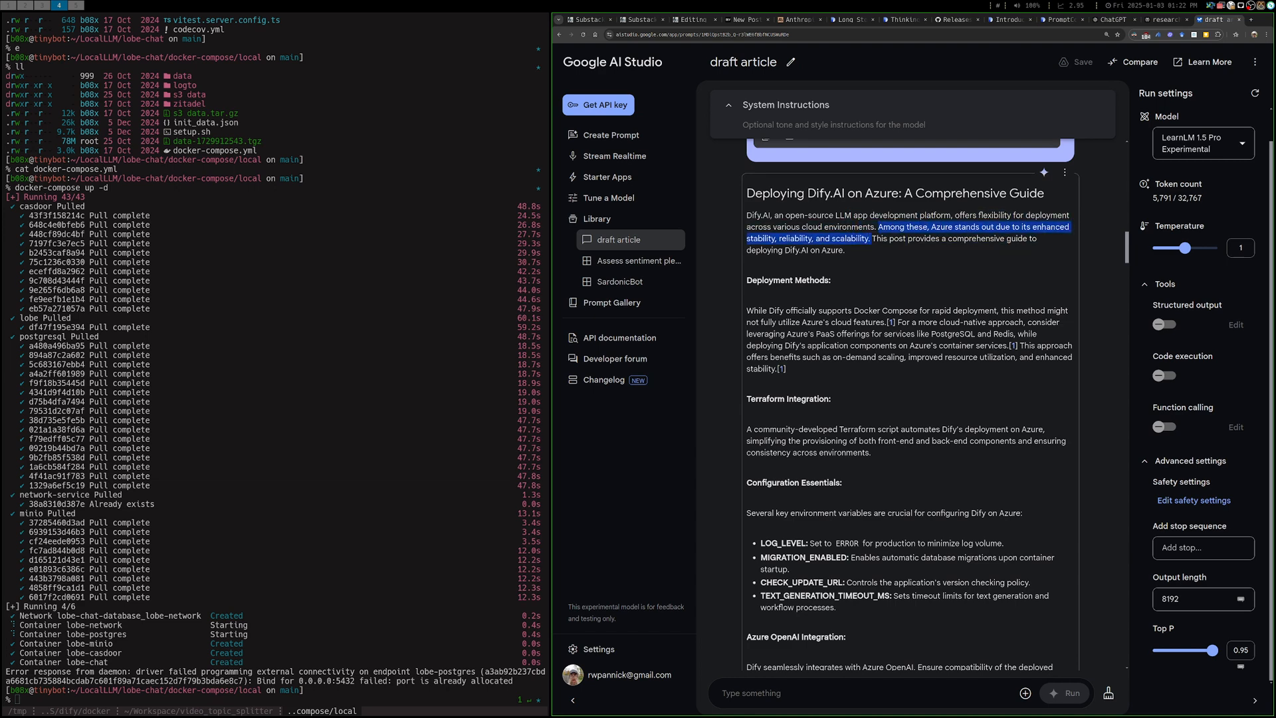
Go to the answer comparing Azure with AWS and GCP and highlight its bullet on Seamless Integration with the Microsoft Ecosystem
{"action": "scroll", "coordinate": [909, 399], "scroll_direction": "down", "scroll_amount": 15}
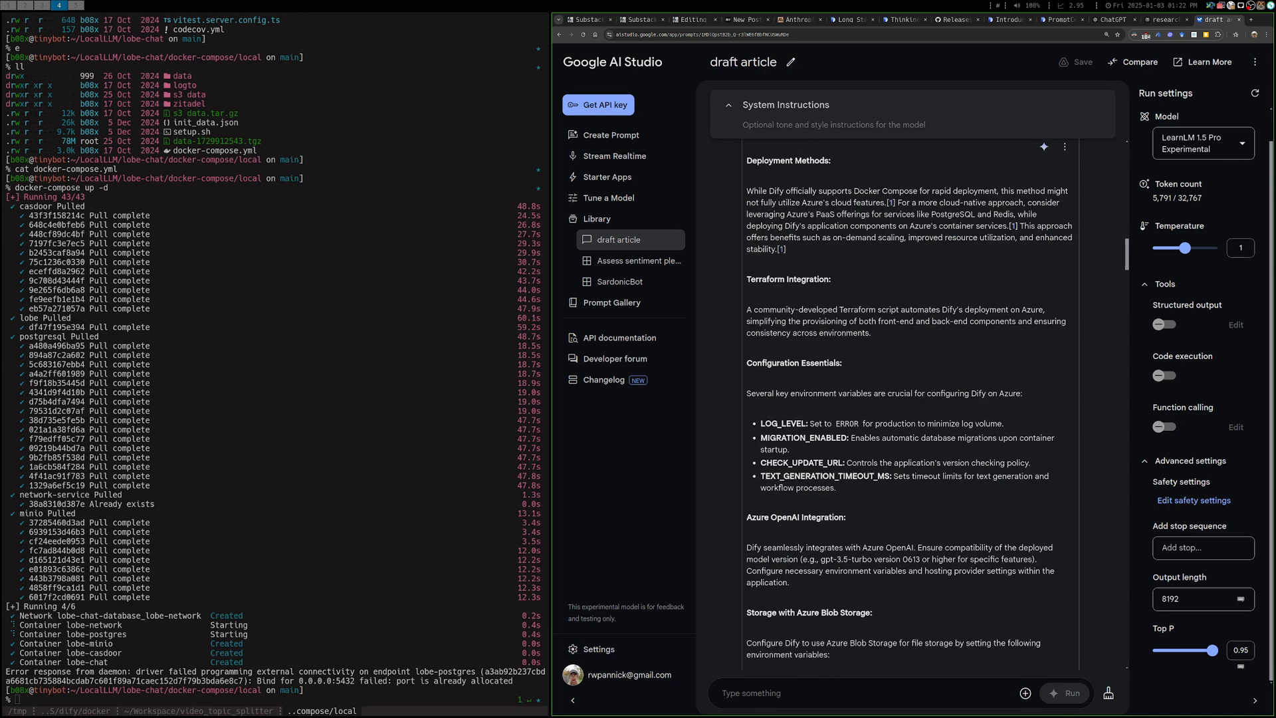
{"action": "scroll", "coordinate": [911, 405], "scroll_direction": "down", "scroll_amount": 15}
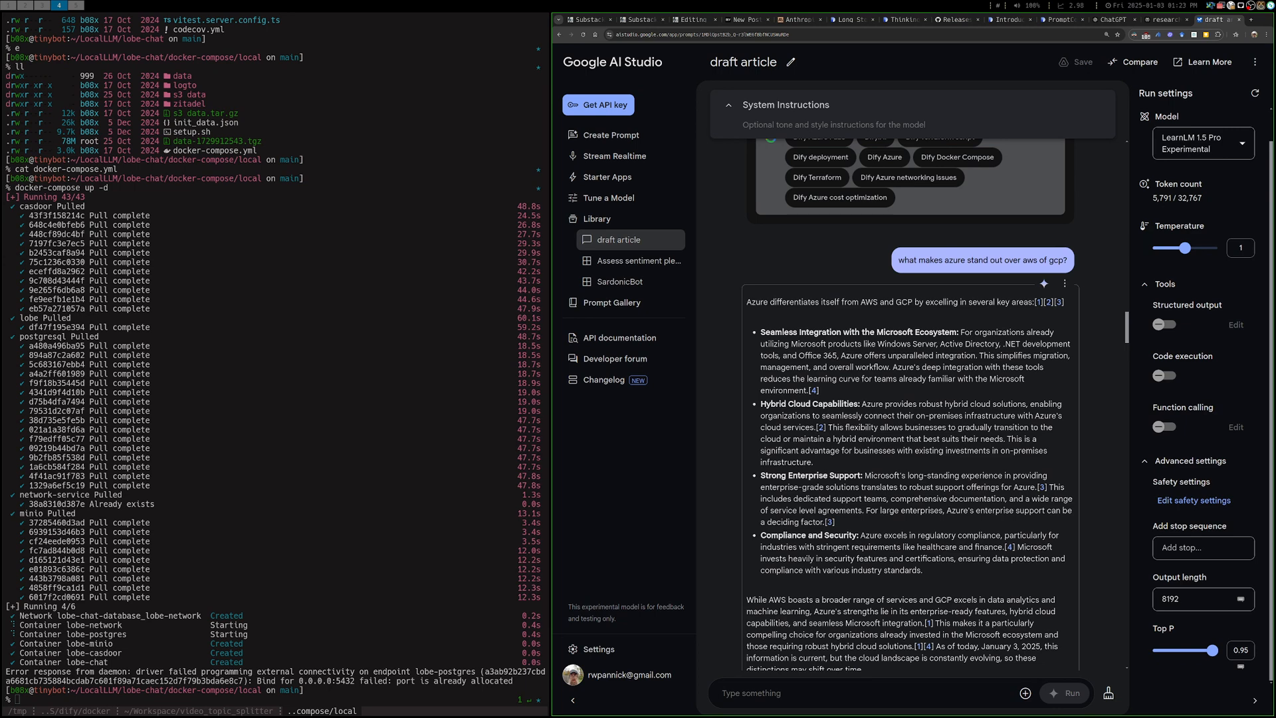
{"action": "scroll", "coordinate": [910, 398], "scroll_direction": "down", "scroll_amount": 1}
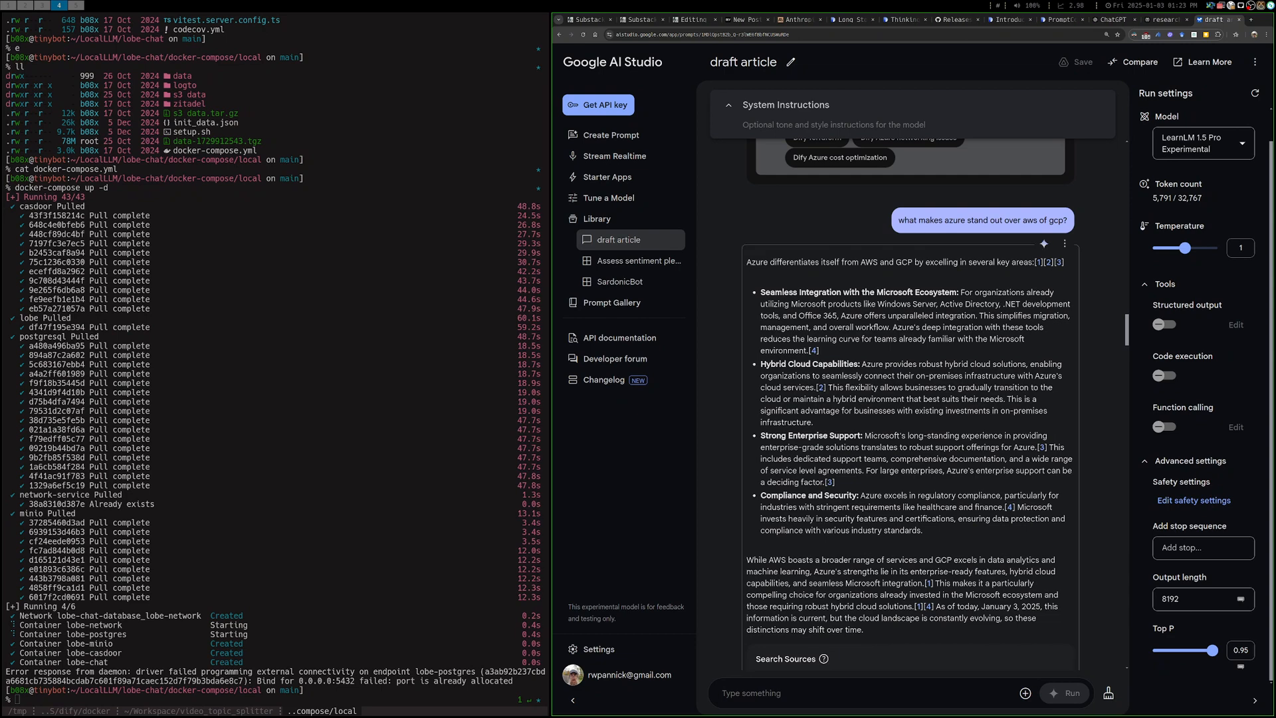
{"action": "triple_click", "coordinate": [910, 322]}
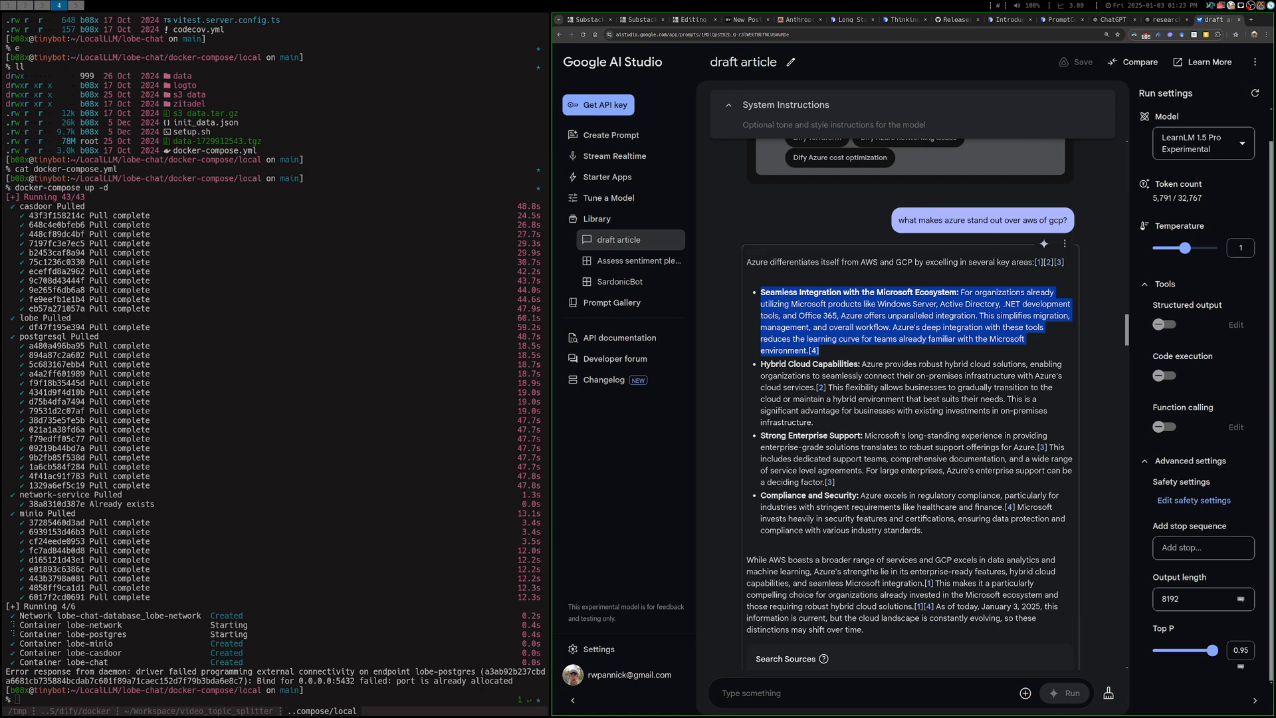
Review the prompt braiding Microsoft integration into the intro and the resulting Getting Started guide, through Considerations and Next Steps
{"action": "scroll", "coordinate": [907, 398], "scroll_direction": "down", "scroll_amount": 5}
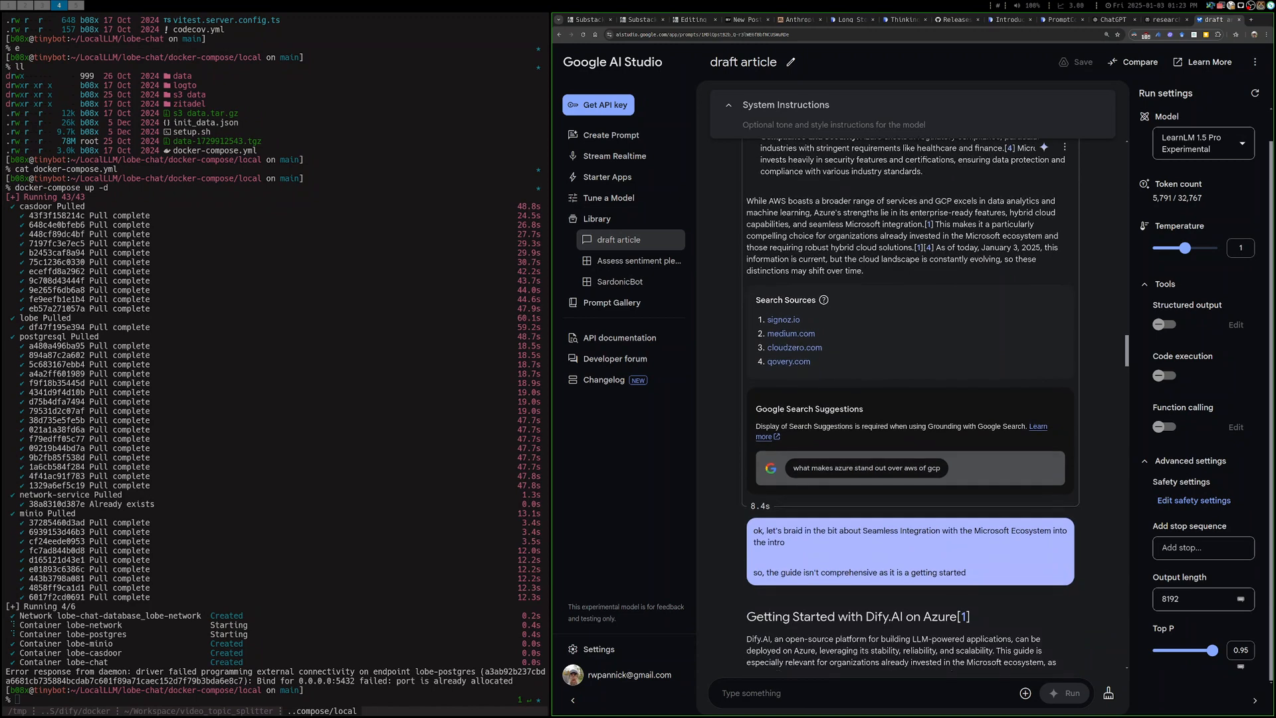
{"action": "scroll", "coordinate": [908, 398], "scroll_direction": "down", "scroll_amount": 1}
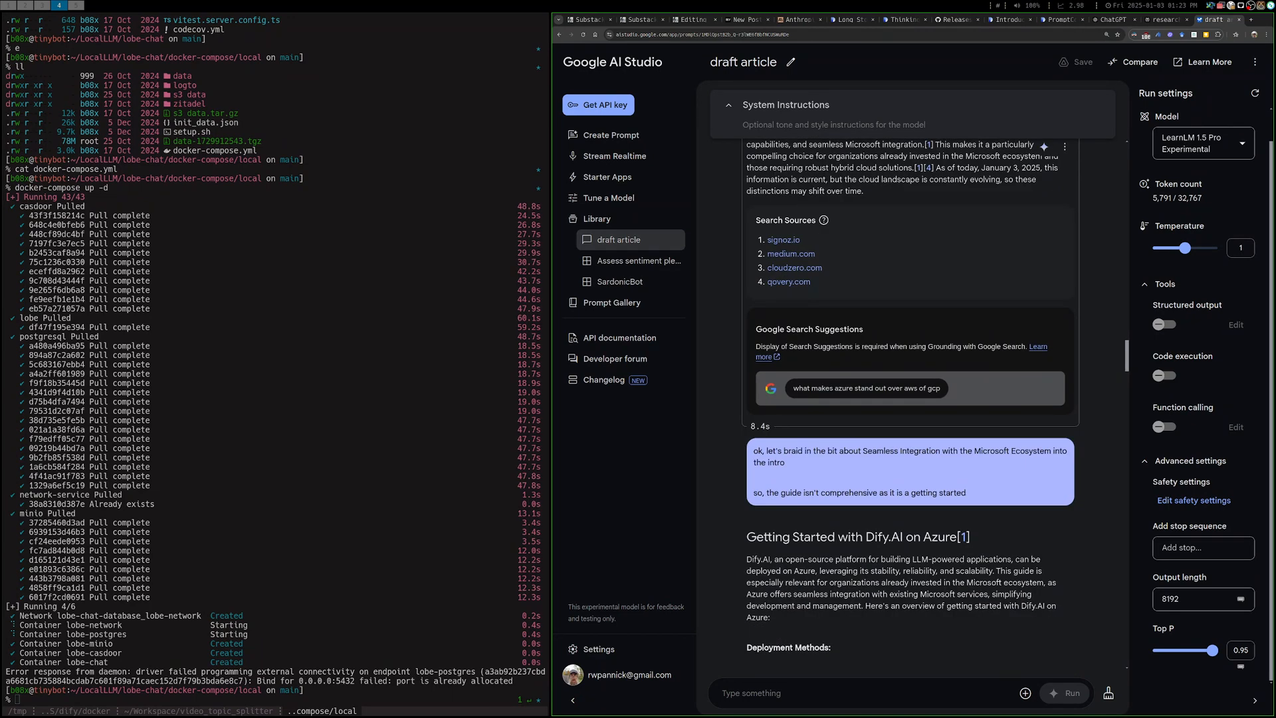
{"action": "scroll", "coordinate": [910, 398], "scroll_direction": "down", "scroll_amount": 2}
{"action": "scroll", "coordinate": [910, 399], "scroll_direction": "down", "scroll_amount": 1}
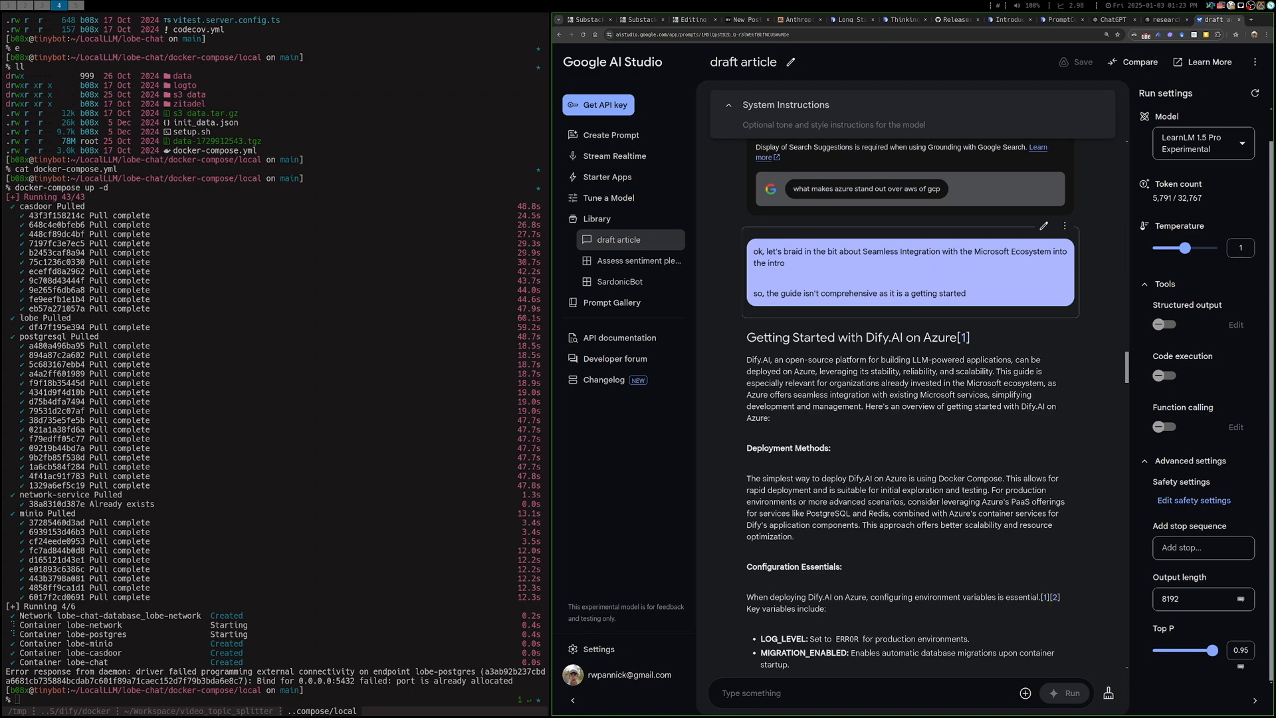
{"action": "scroll", "coordinate": [910, 399], "scroll_direction": "down", "scroll_amount": 1}
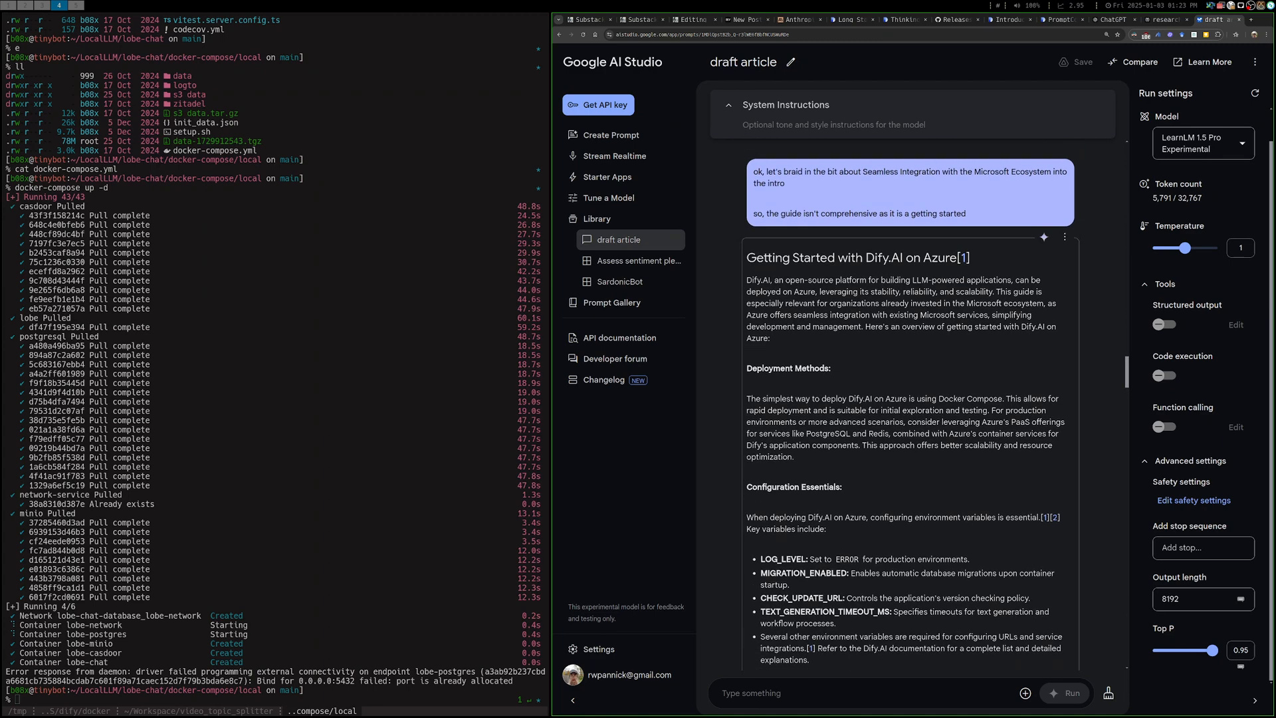
{"action": "scroll", "coordinate": [910, 399], "scroll_direction": "down", "scroll_amount": 1}
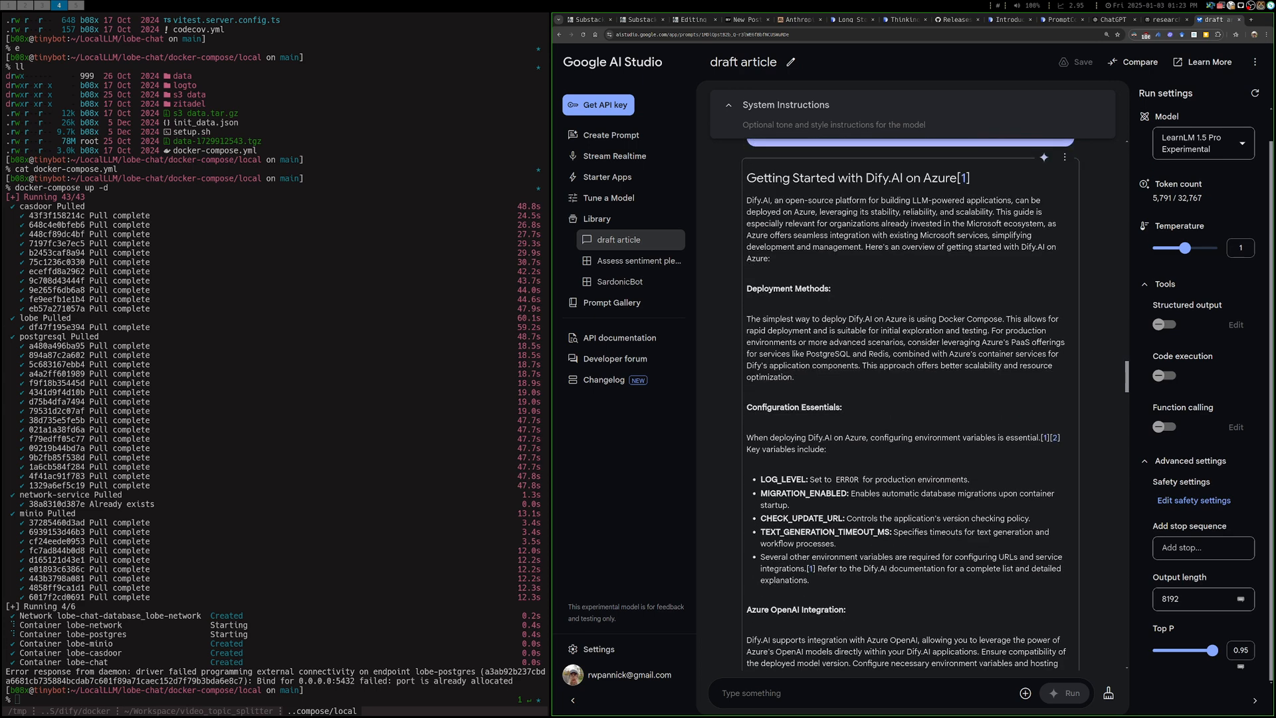
{"action": "scroll", "coordinate": [911, 399], "scroll_direction": "down", "scroll_amount": 2}
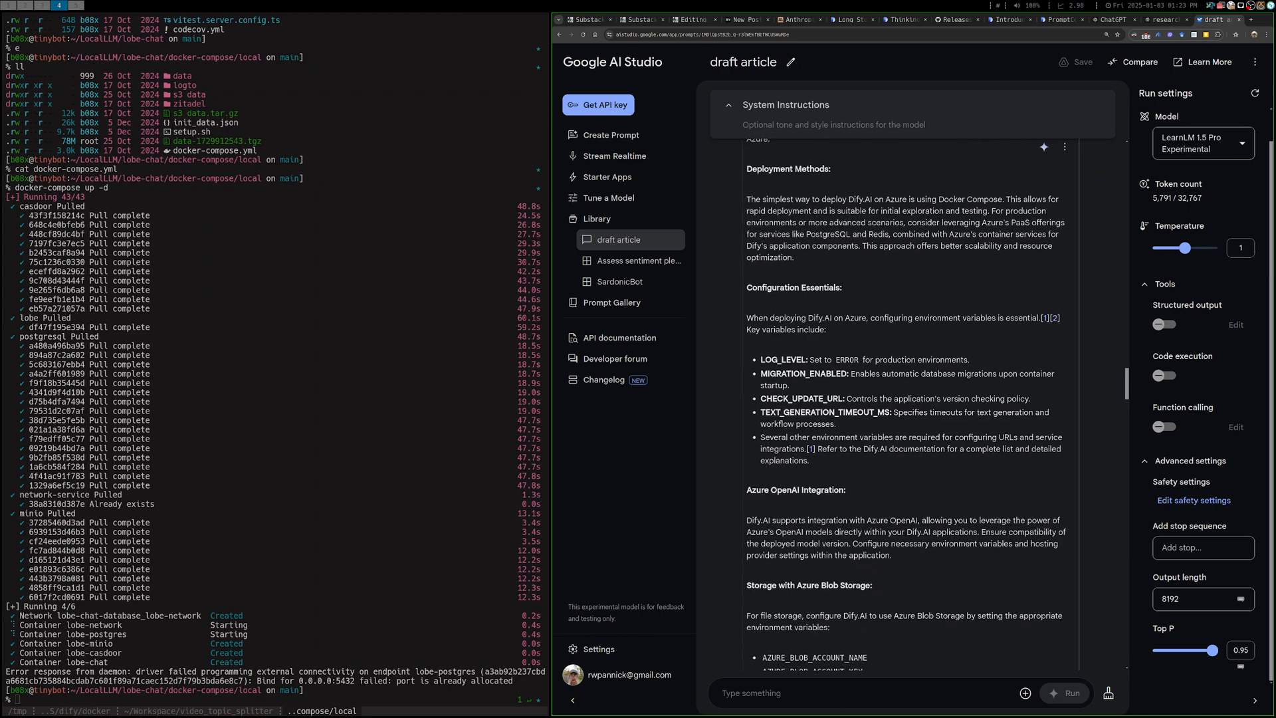
{"action": "scroll", "coordinate": [910, 398], "scroll_direction": "down", "scroll_amount": 4}
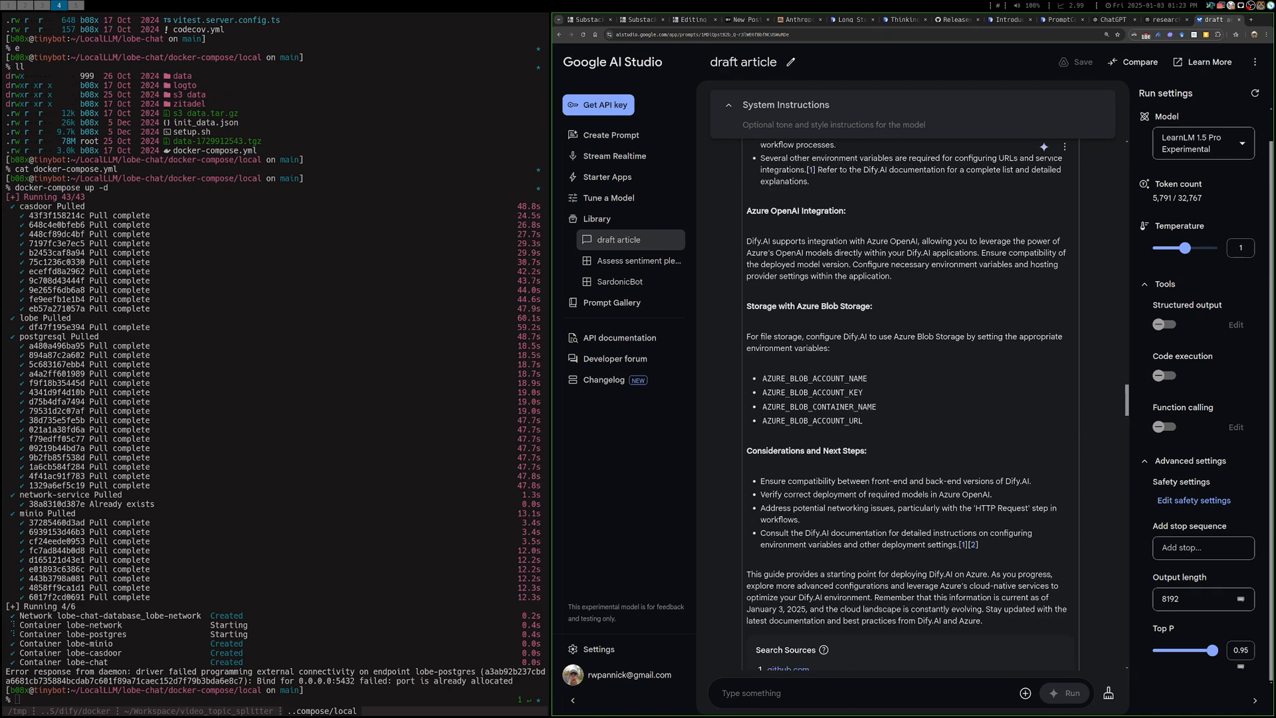
Examine the Getting Started guide's intro, highlighting the opening Dify.AI description and the sentences on organizations invested in the Microsoft ecosystem
{"action": "scroll", "coordinate": [910, 398], "scroll_direction": "up", "scroll_amount": 6}
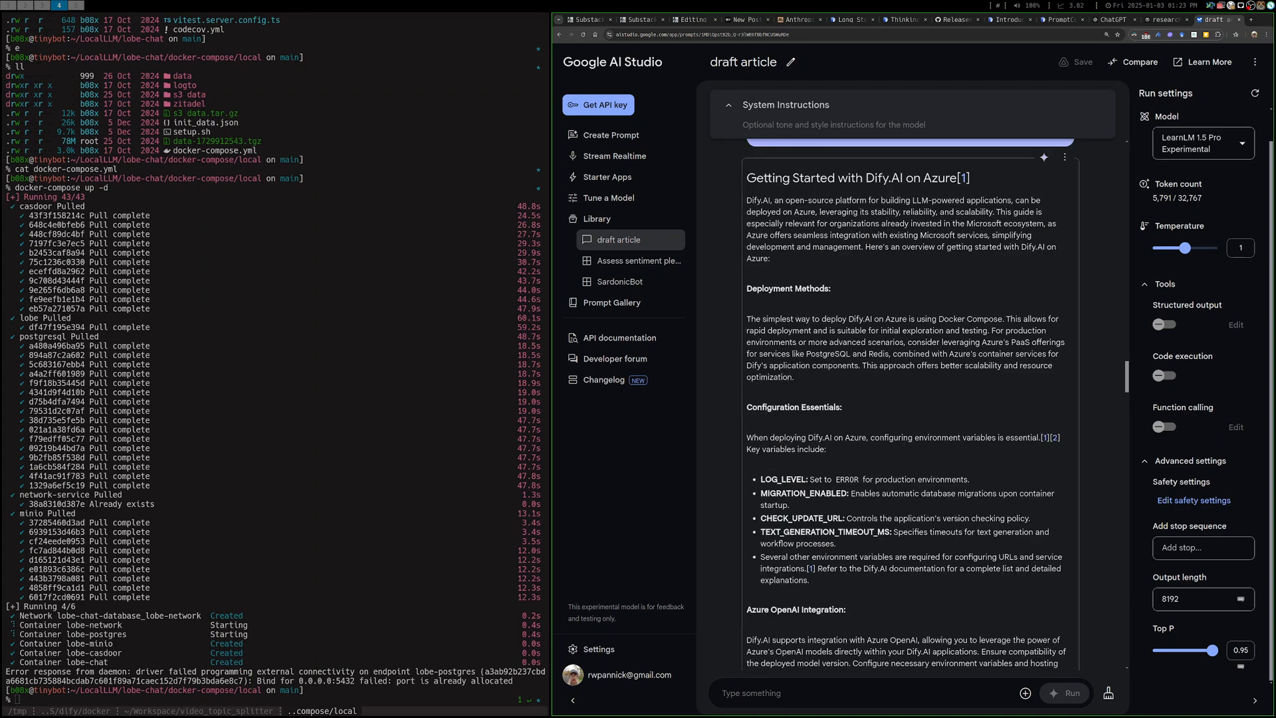
{"action": "left_click_drag", "start_coordinate": [746, 200], "coordinate": [995, 212]}
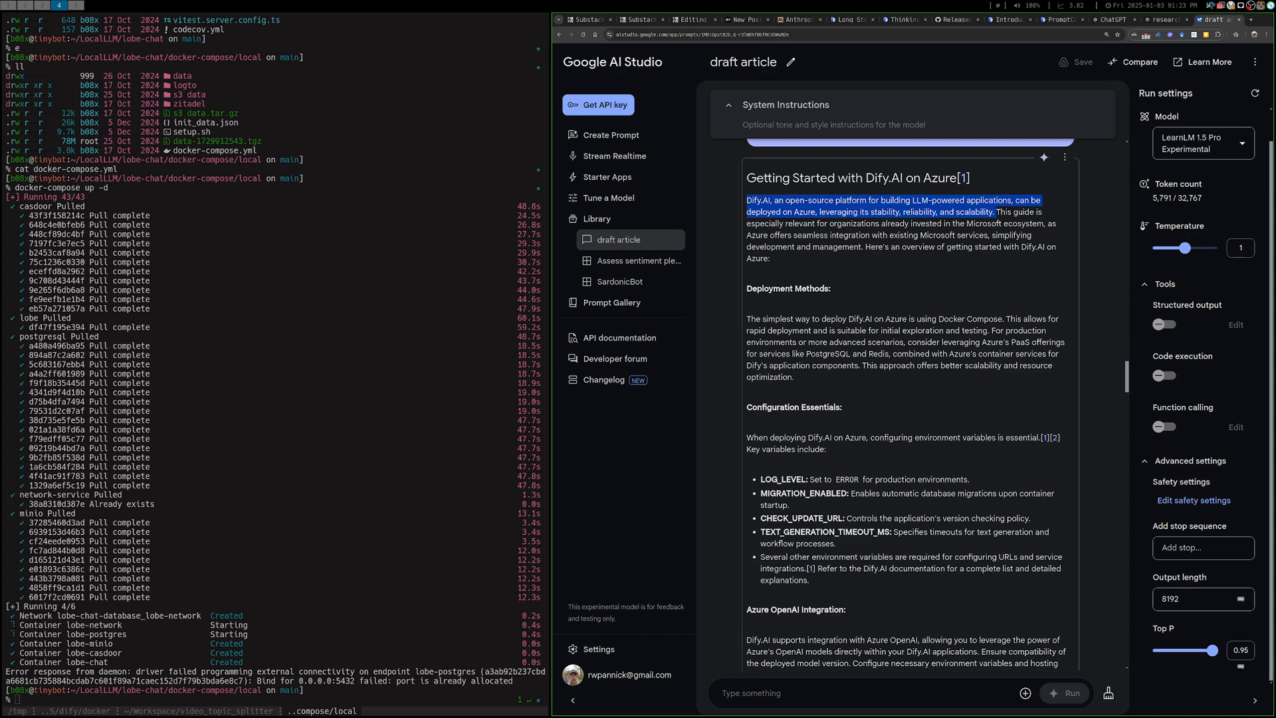
{"action": "left_click", "coordinate": [956, 223]}
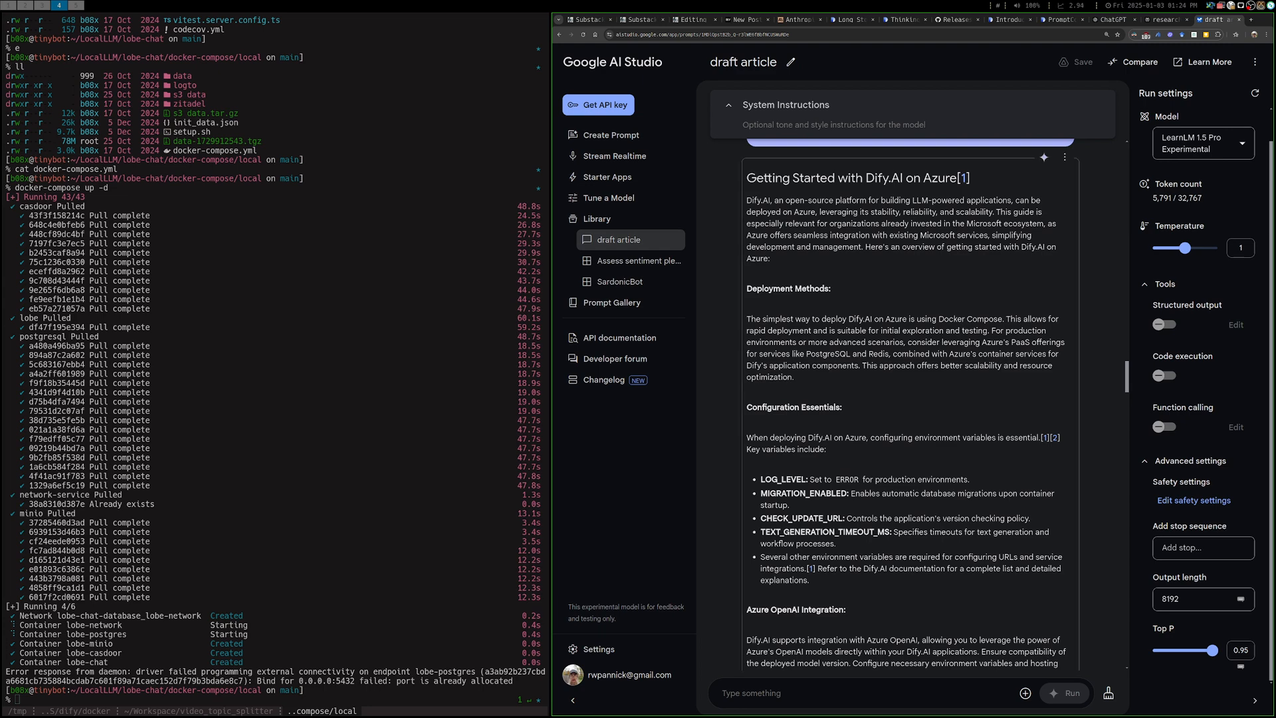
{"action": "left_click_drag", "start_coordinate": [997, 212], "coordinate": [1056, 247]}
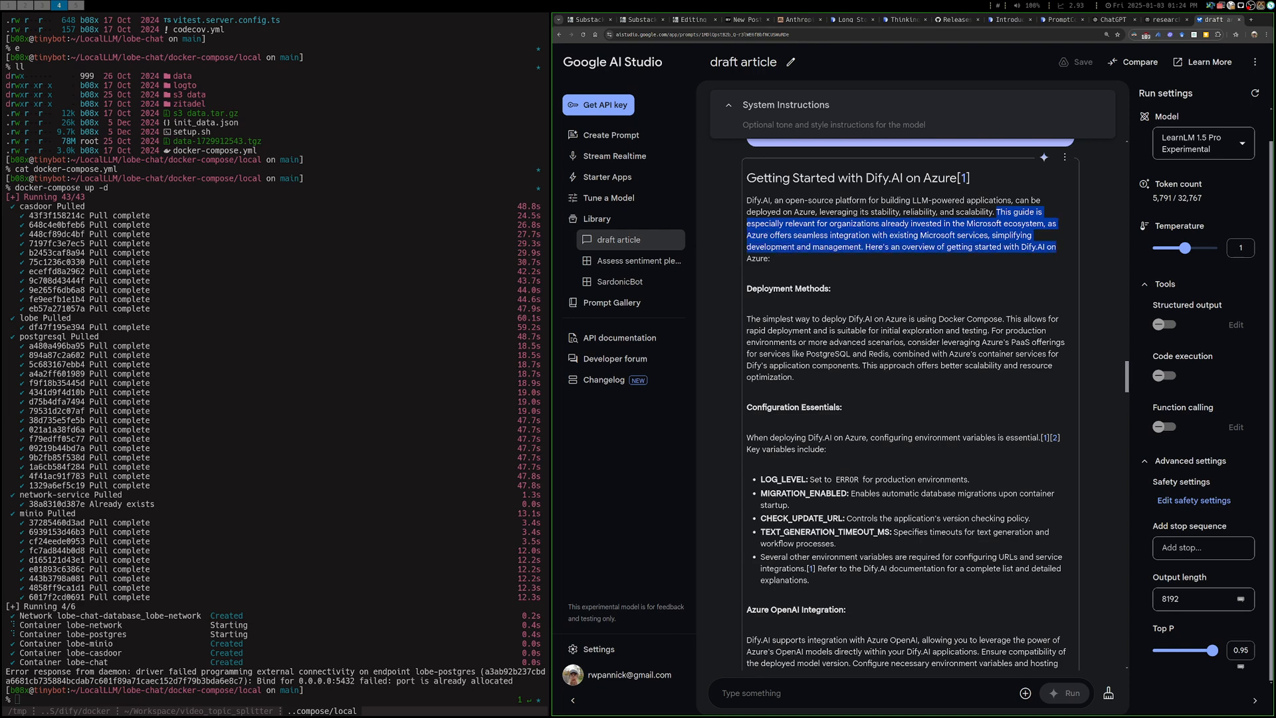
{"action": "left_click", "coordinate": [1057, 247]}
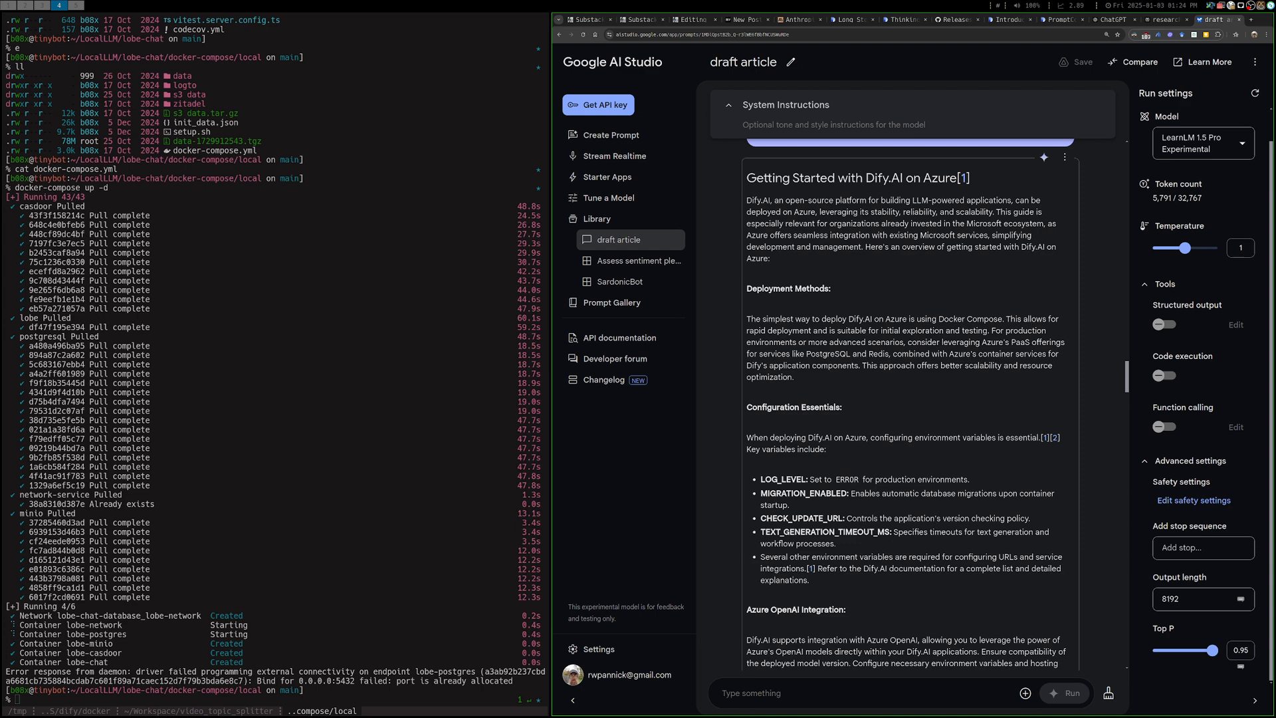
Examine the Deployment Methods paragraph of the Getting Started guide, highlighting its text on Docker Compose and Azure's PaaS offerings
{"action": "scroll", "coordinate": [910, 398], "scroll_direction": "down", "scroll_amount": 2}
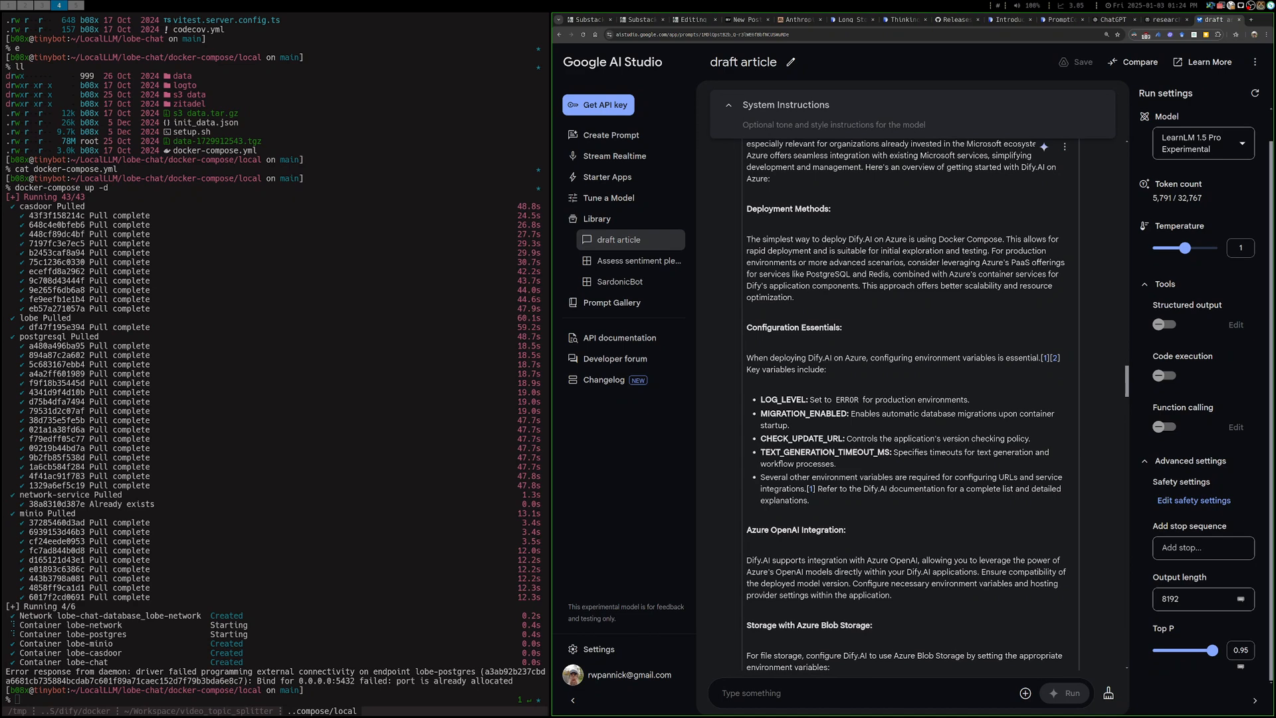
{"action": "triple_click", "coordinate": [873, 251]}
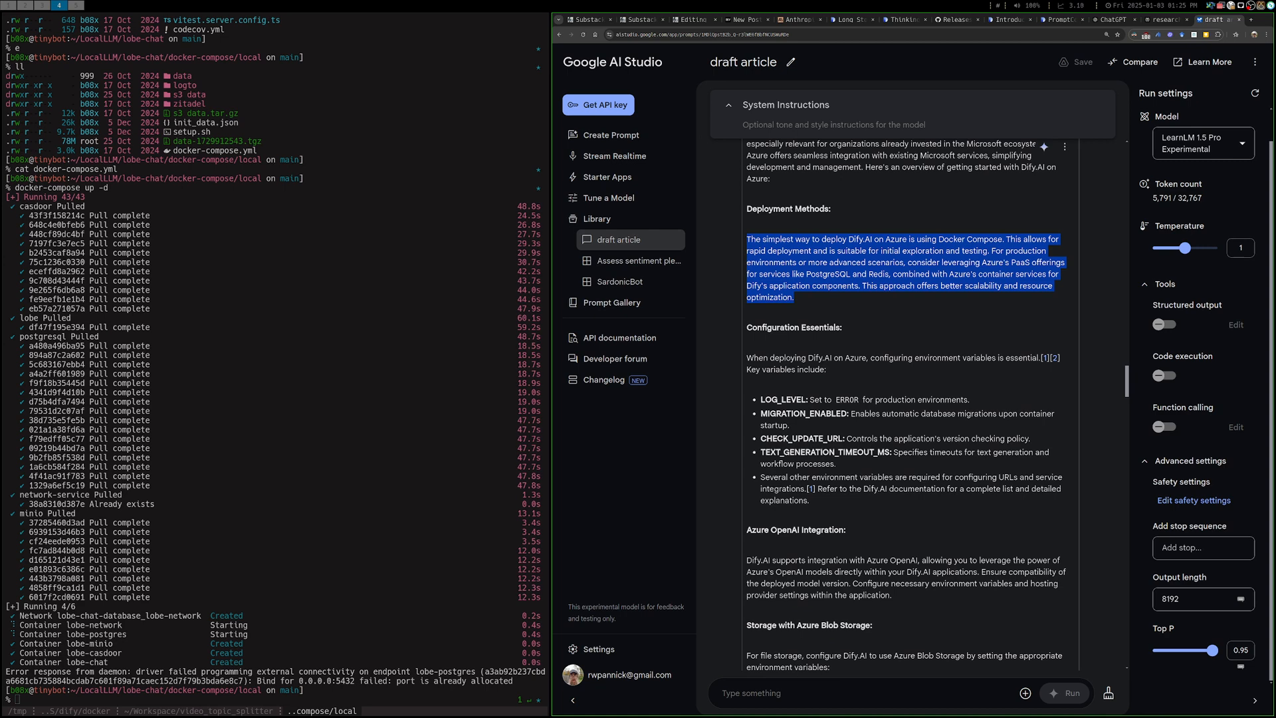
{"action": "left_click", "coordinate": [905, 268]}
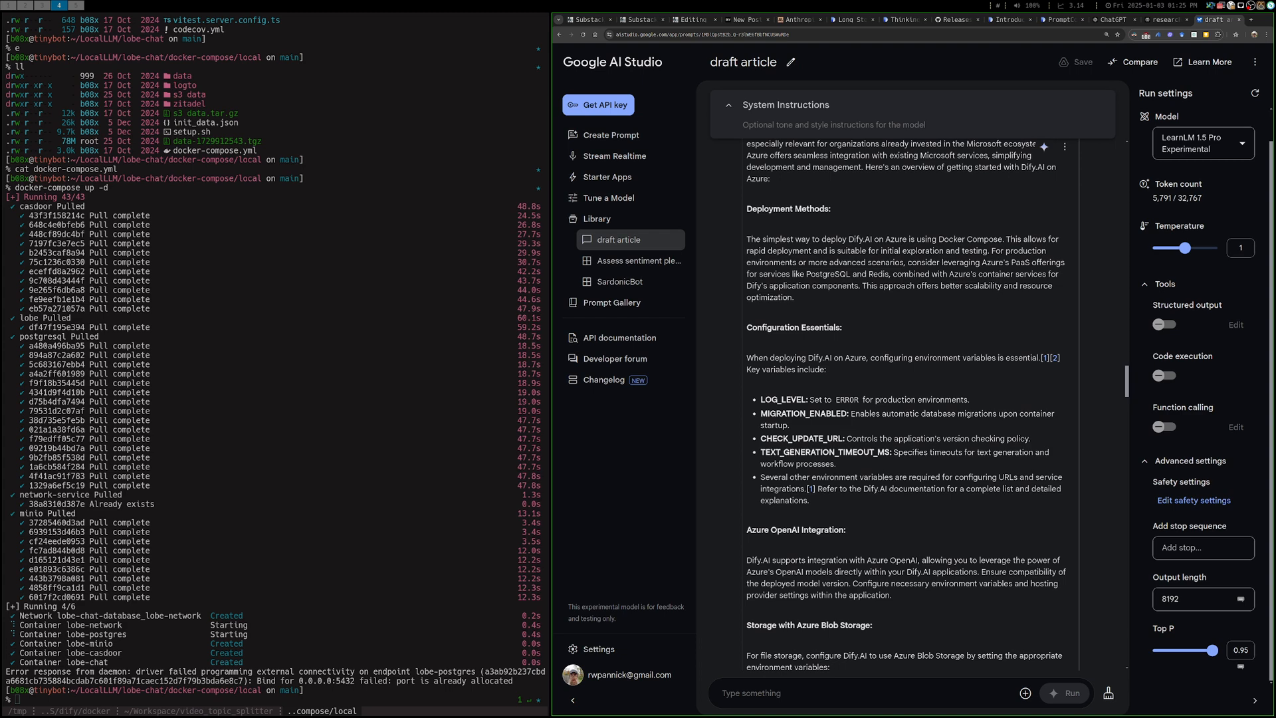
{"action": "left_click_drag", "start_coordinate": [938, 240], "coordinate": [1011, 239]}
{"action": "triple_click", "coordinate": [904, 268]}
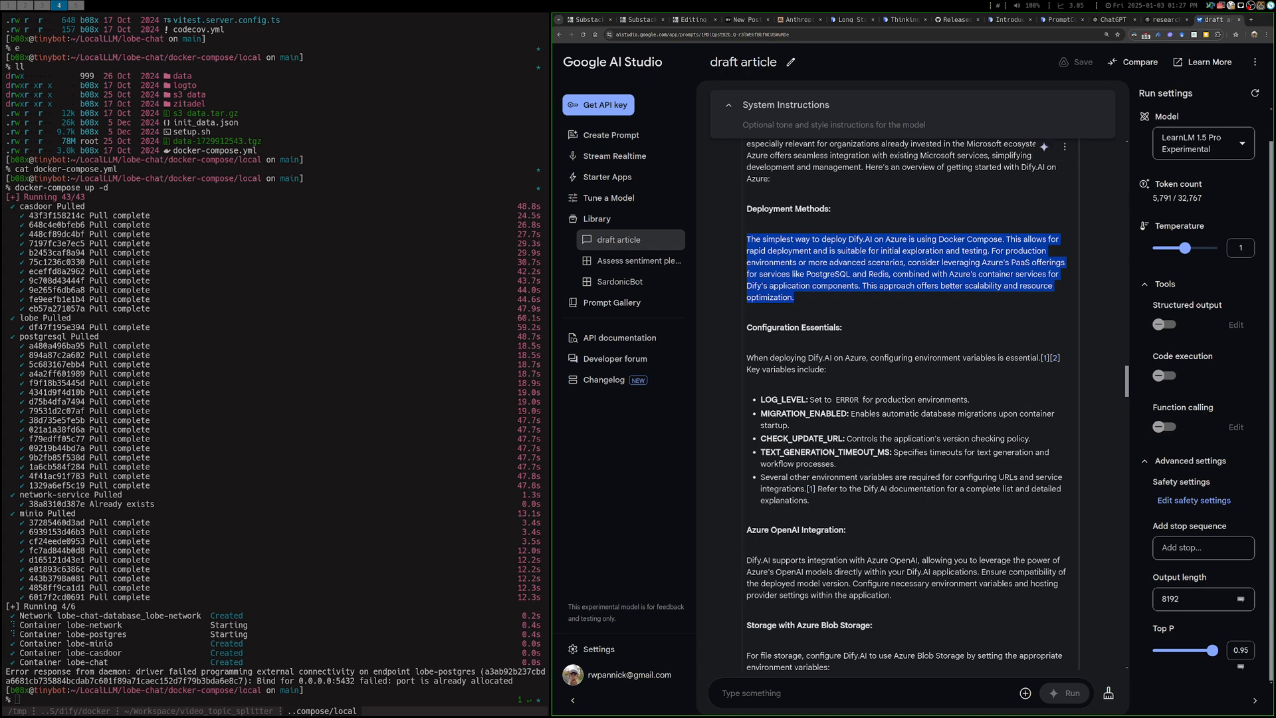
{"action": "left_click", "coordinate": [904, 268]}
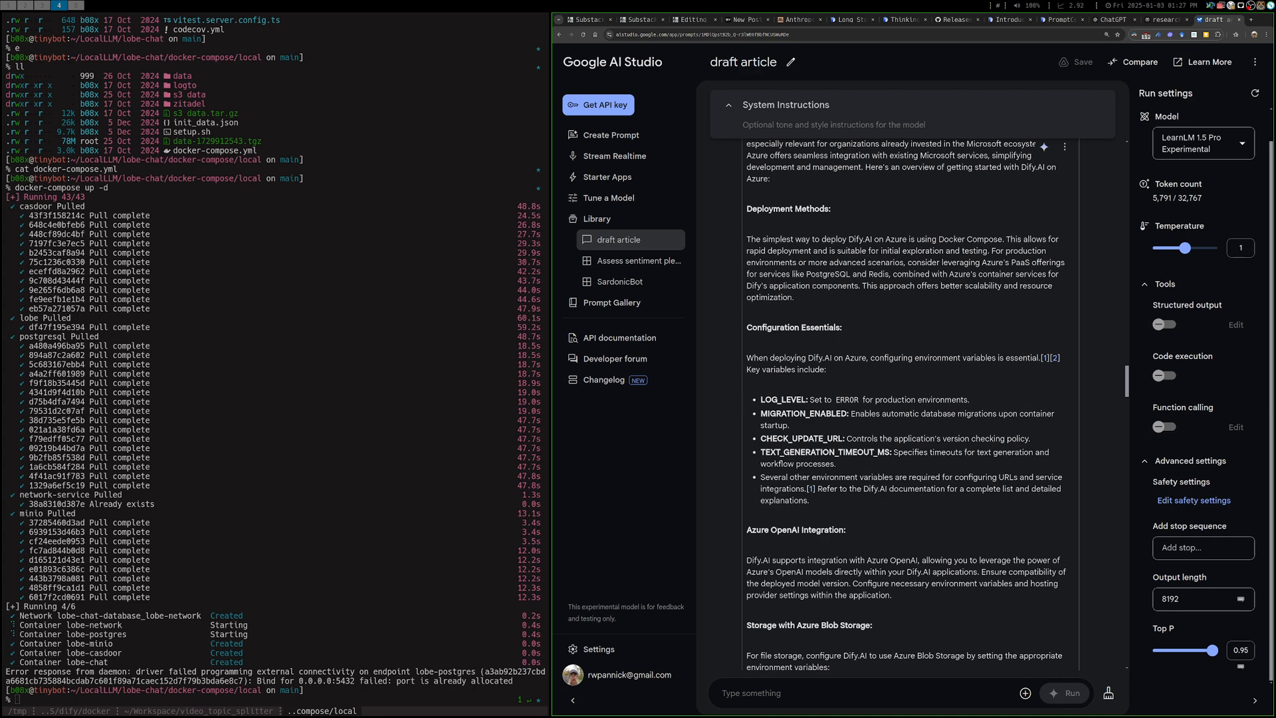
Review the guide's Configuration Essentials, Azure OpenAI Integration and Azure Blob Storage sections
{"action": "scroll", "coordinate": [904, 405], "scroll_direction": "down", "scroll_amount": 3}
{"action": "scroll", "coordinate": [904, 406], "scroll_direction": "up", "scroll_amount": 3}
{"action": "scroll", "coordinate": [903, 405], "scroll_direction": "down", "scroll_amount": 3}
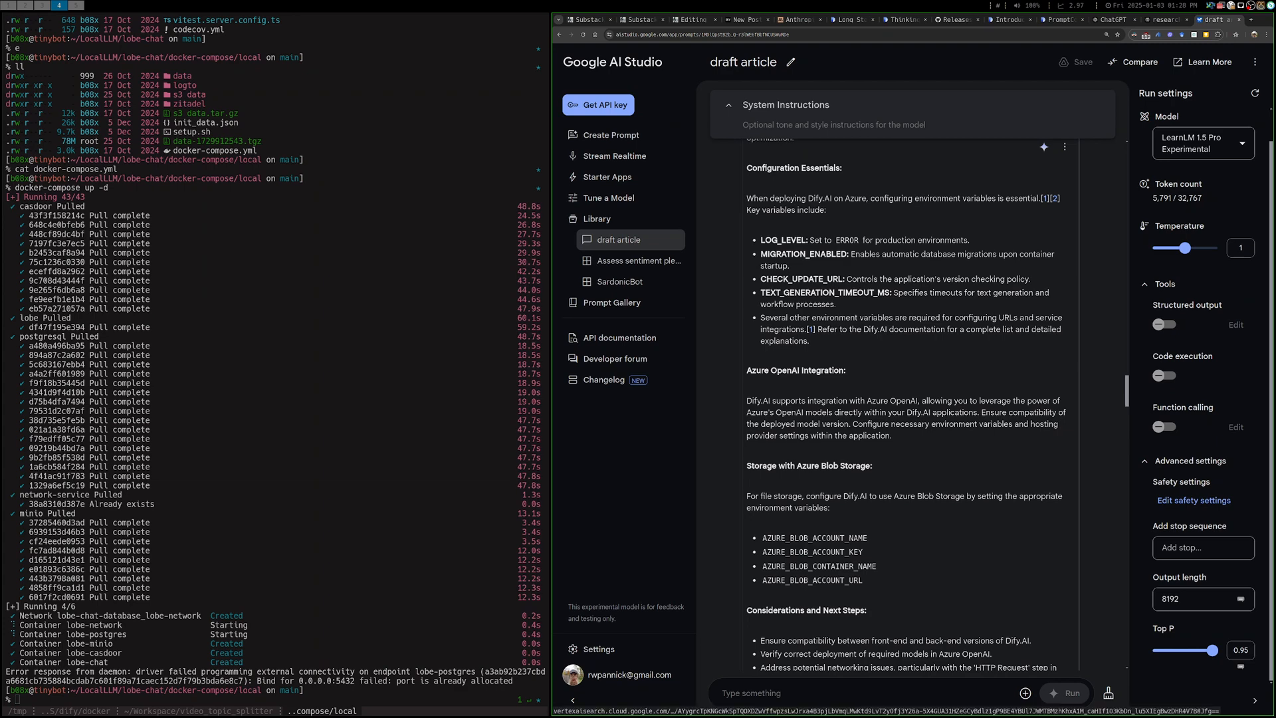
Switch to the Perplexity research thread and check its storage configuration and environment variables, highlighting AZURE_BLOB_CONTAINER_NAME
{"action": "left_click", "coordinate": [1164, 19]}
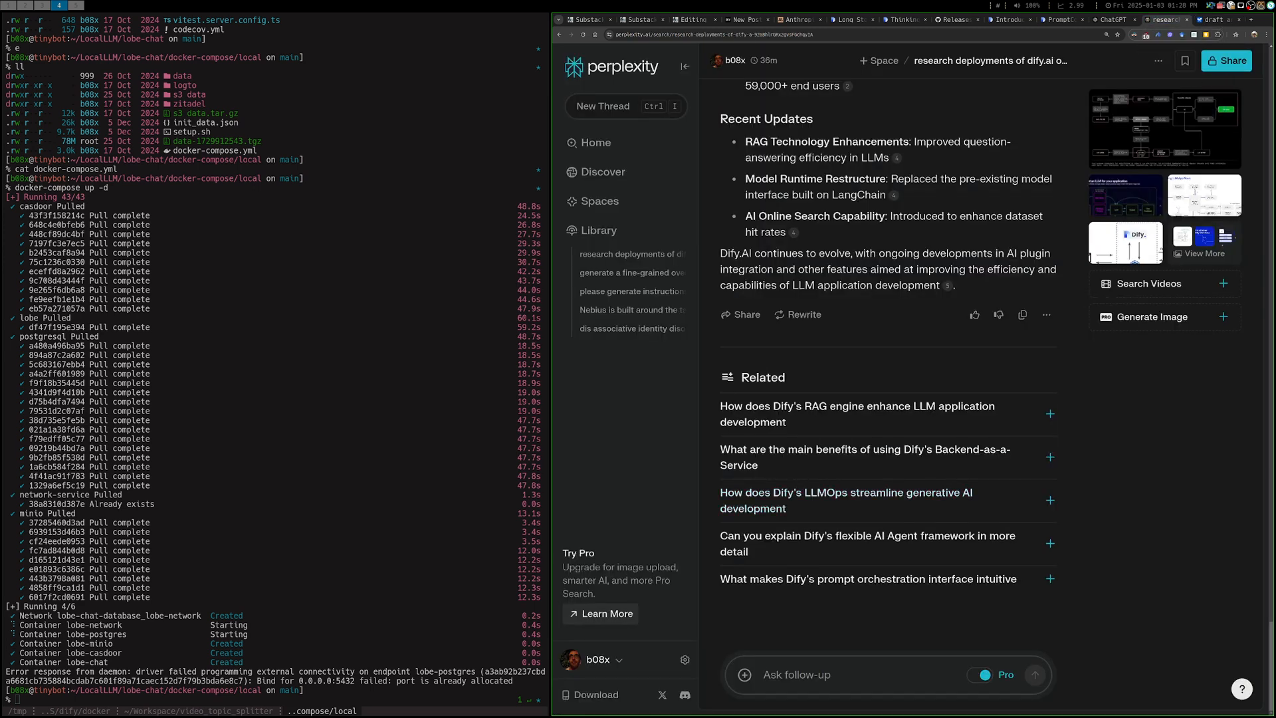
{"action": "scroll", "coordinate": [887, 366], "scroll_direction": "up", "scroll_amount": 5}
{"action": "scroll", "coordinate": [887, 399], "scroll_direction": "up", "scroll_amount": 20}
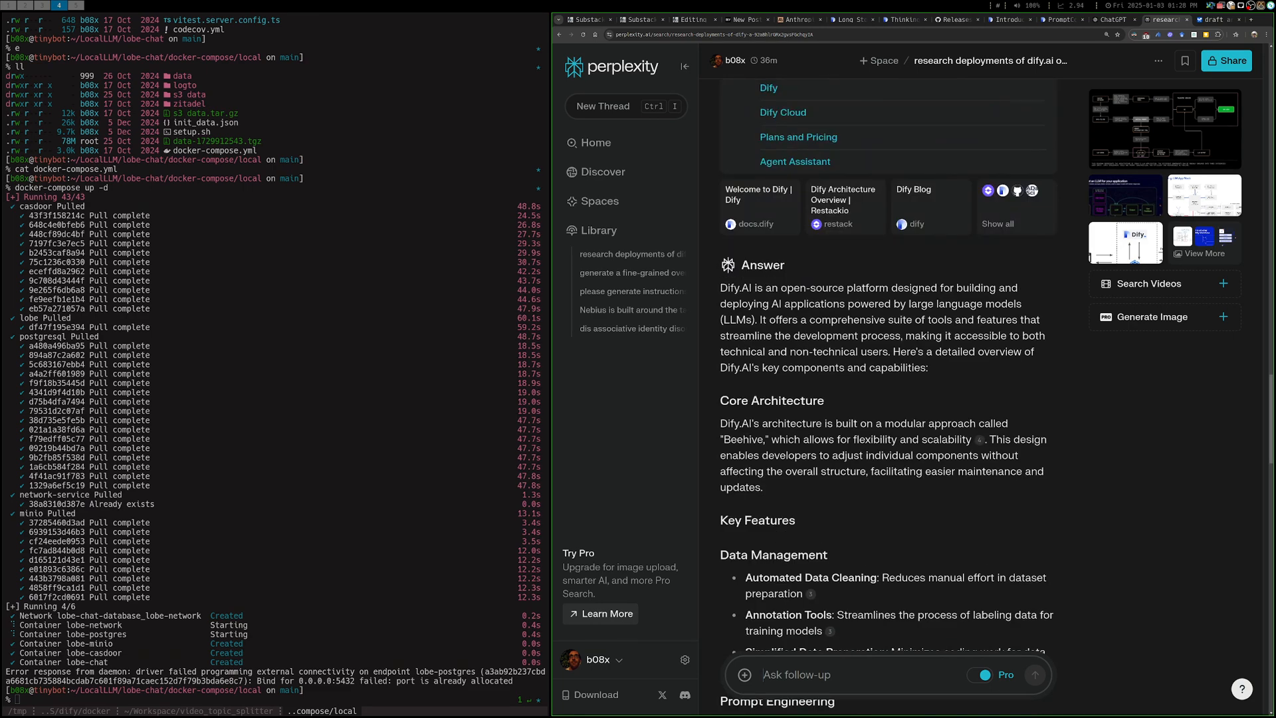
{"action": "scroll", "coordinate": [887, 399], "scroll_direction": "up", "scroll_amount": 15}
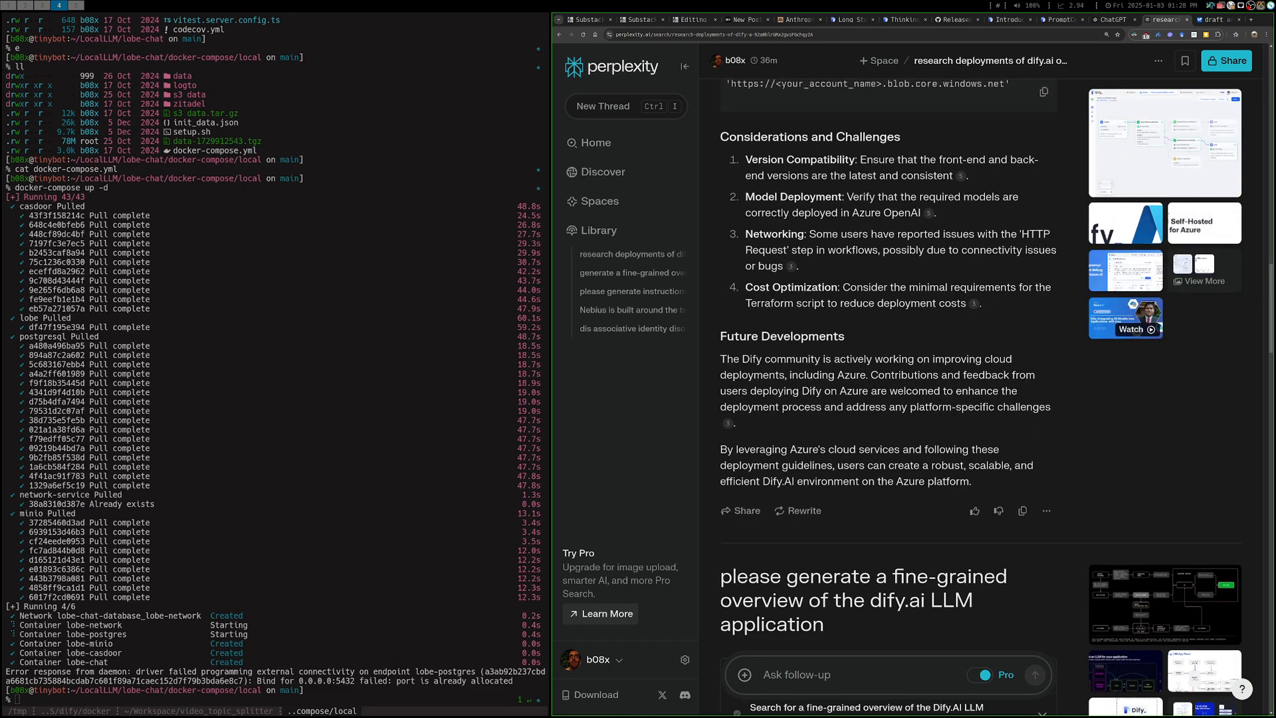
{"action": "scroll", "coordinate": [887, 399], "scroll_direction": "up", "scroll_amount": 4}
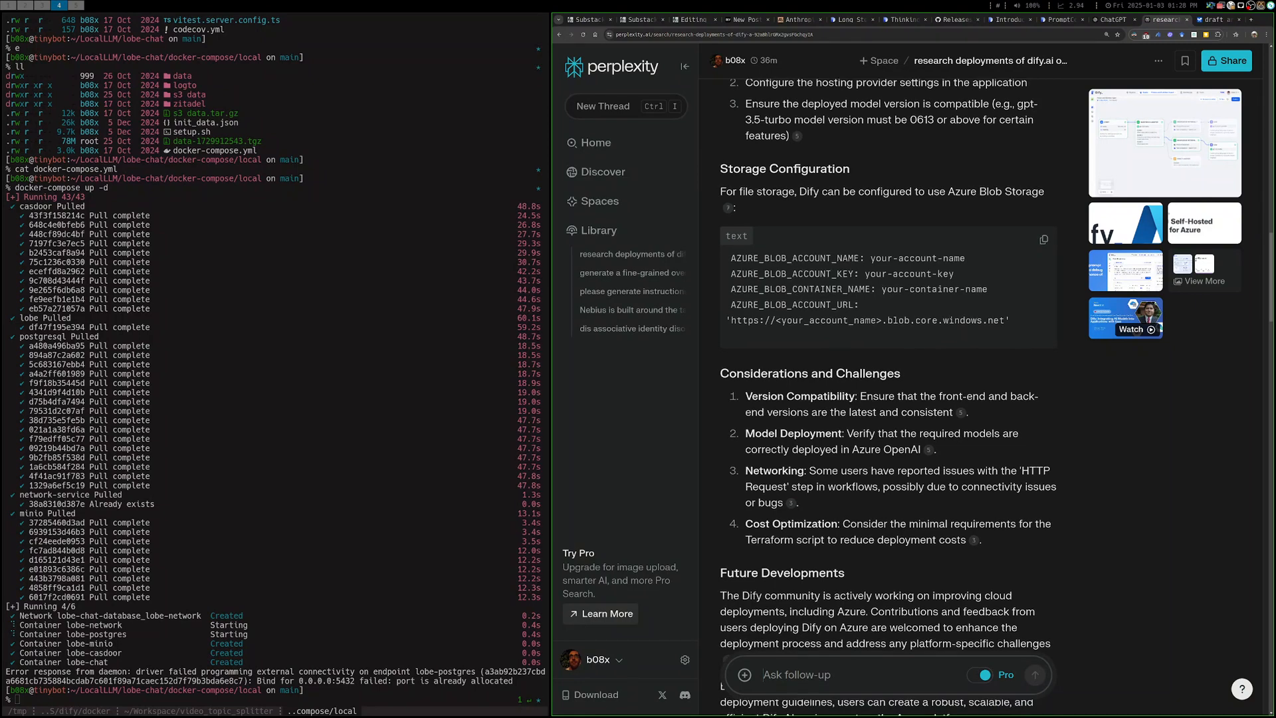
{"action": "scroll", "coordinate": [887, 399], "scroll_direction": "up", "scroll_amount": 4}
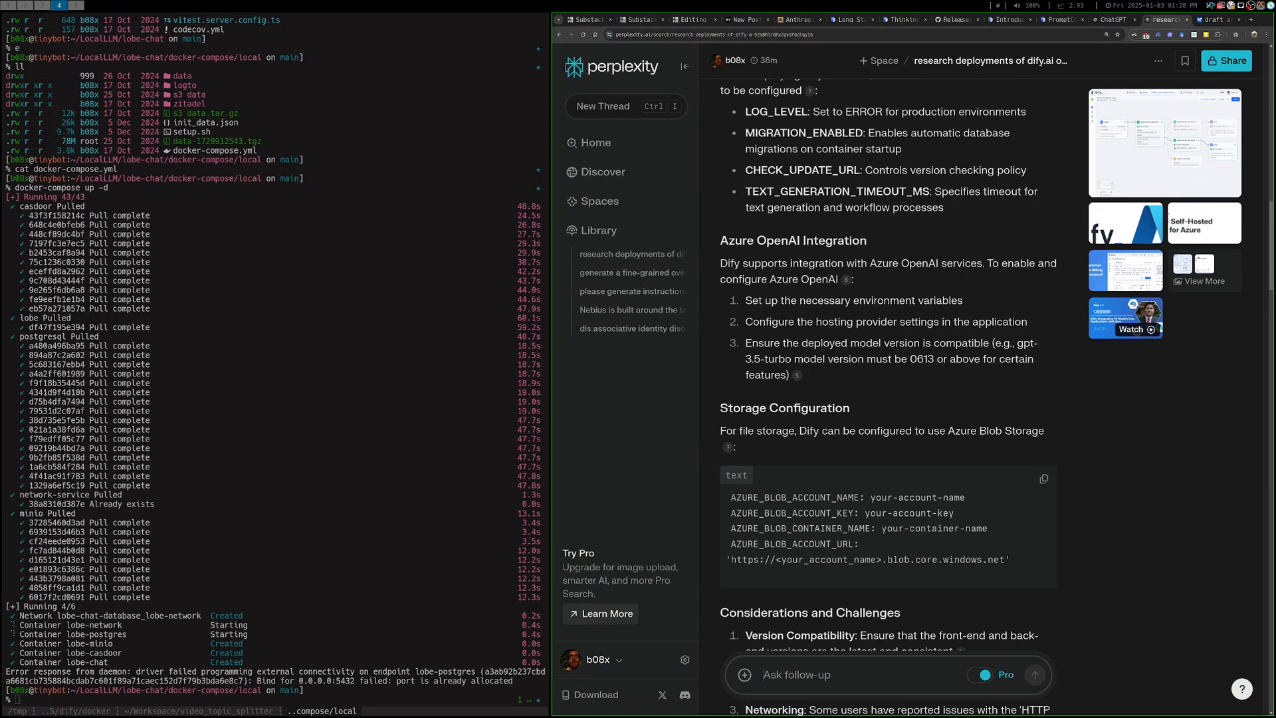
{"action": "double_click", "coordinate": [800, 528]}
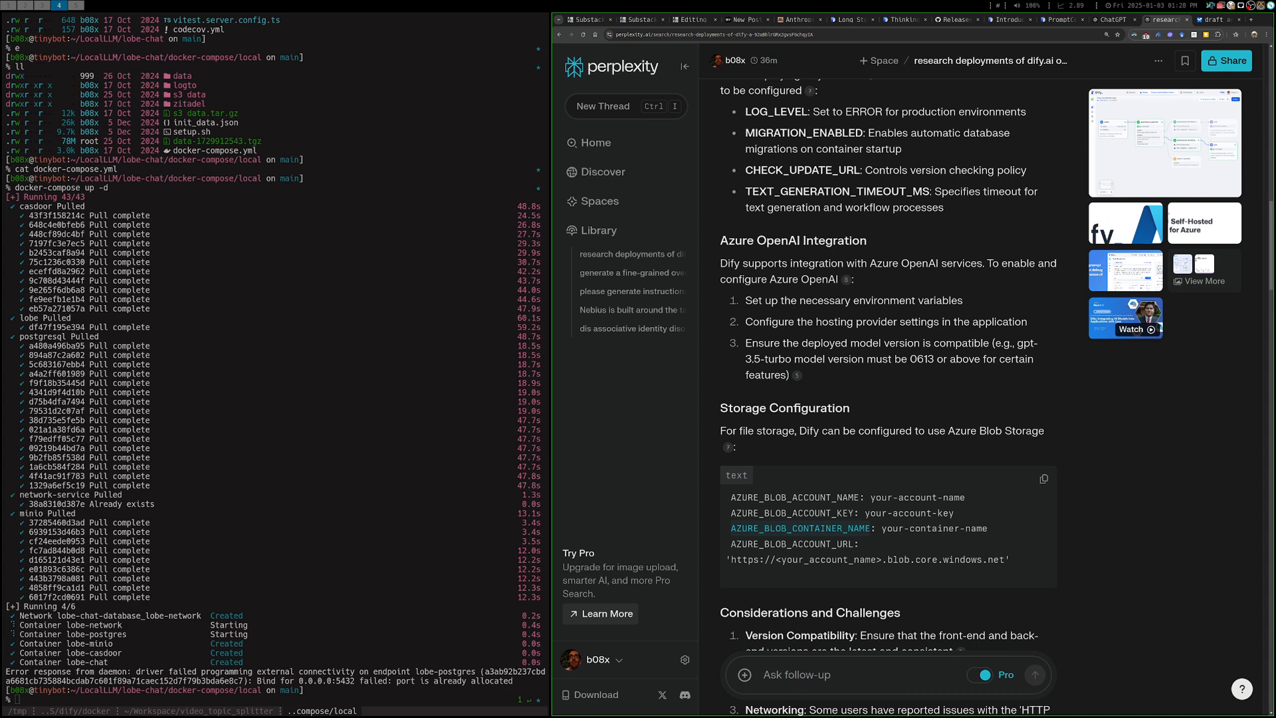
{"action": "scroll", "coordinate": [887, 399], "scroll_direction": "up", "scroll_amount": 2}
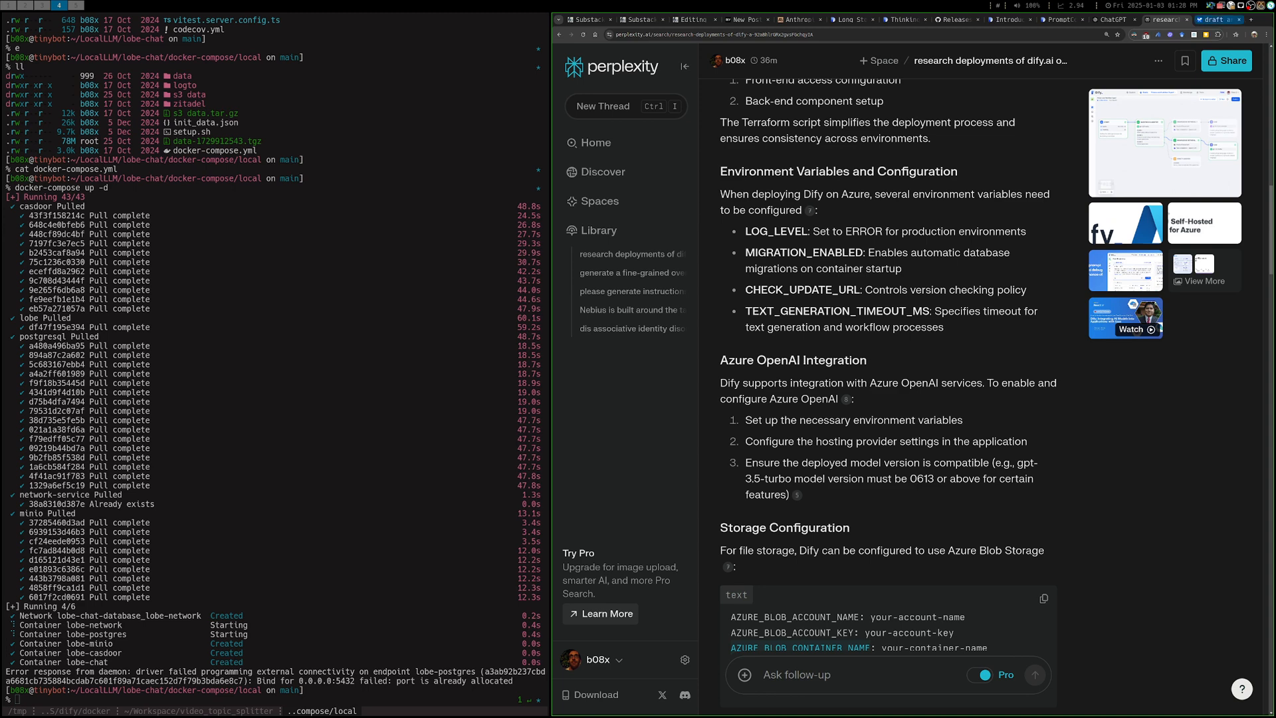
Return to the draft article in Google AI Studio, highlight the Storage with Azure Blob Storage heading, and read on through the search sources
{"action": "left_click", "coordinate": [1214, 19]}
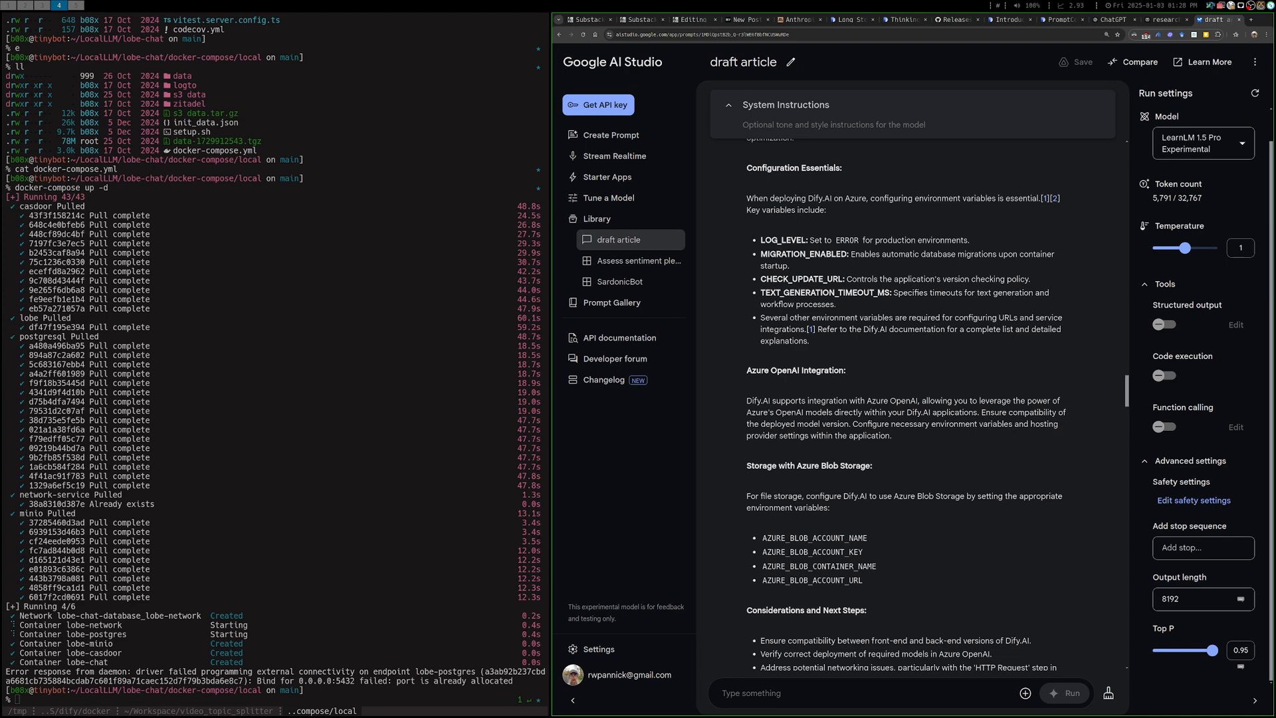
{"action": "triple_click", "coordinate": [829, 465]}
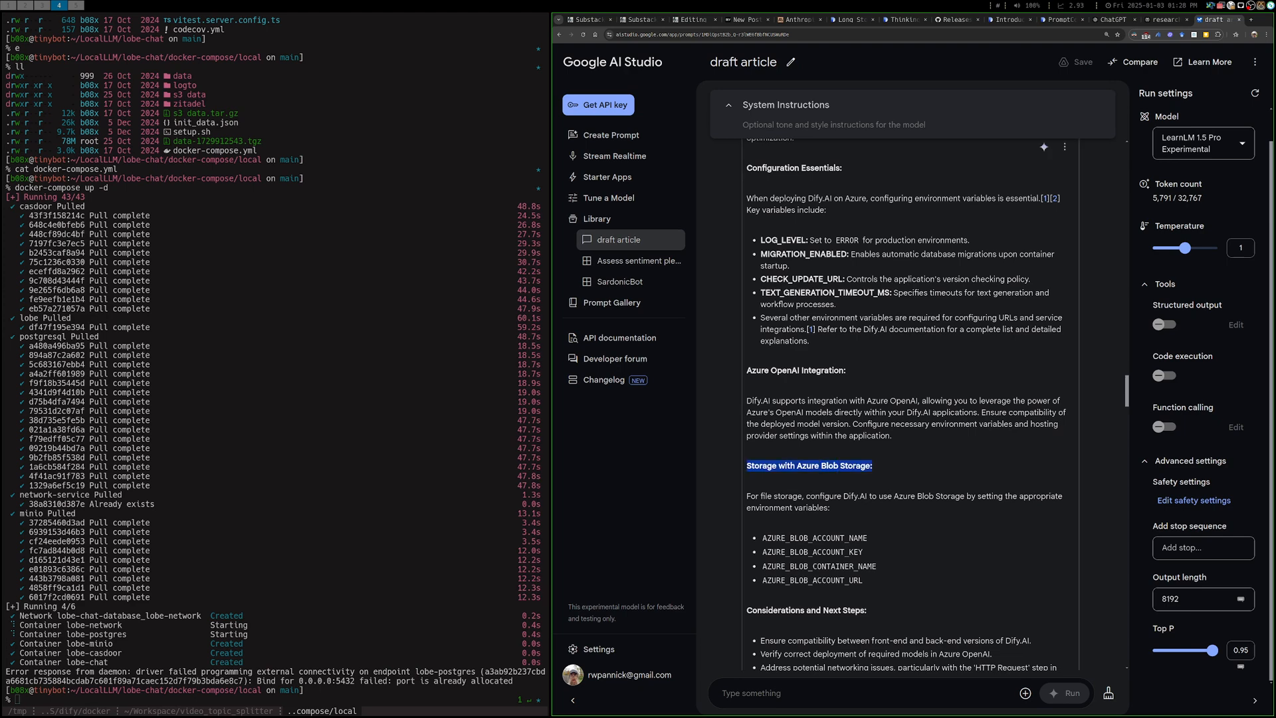
{"action": "scroll", "coordinate": [903, 405], "scroll_direction": "down", "scroll_amount": 4}
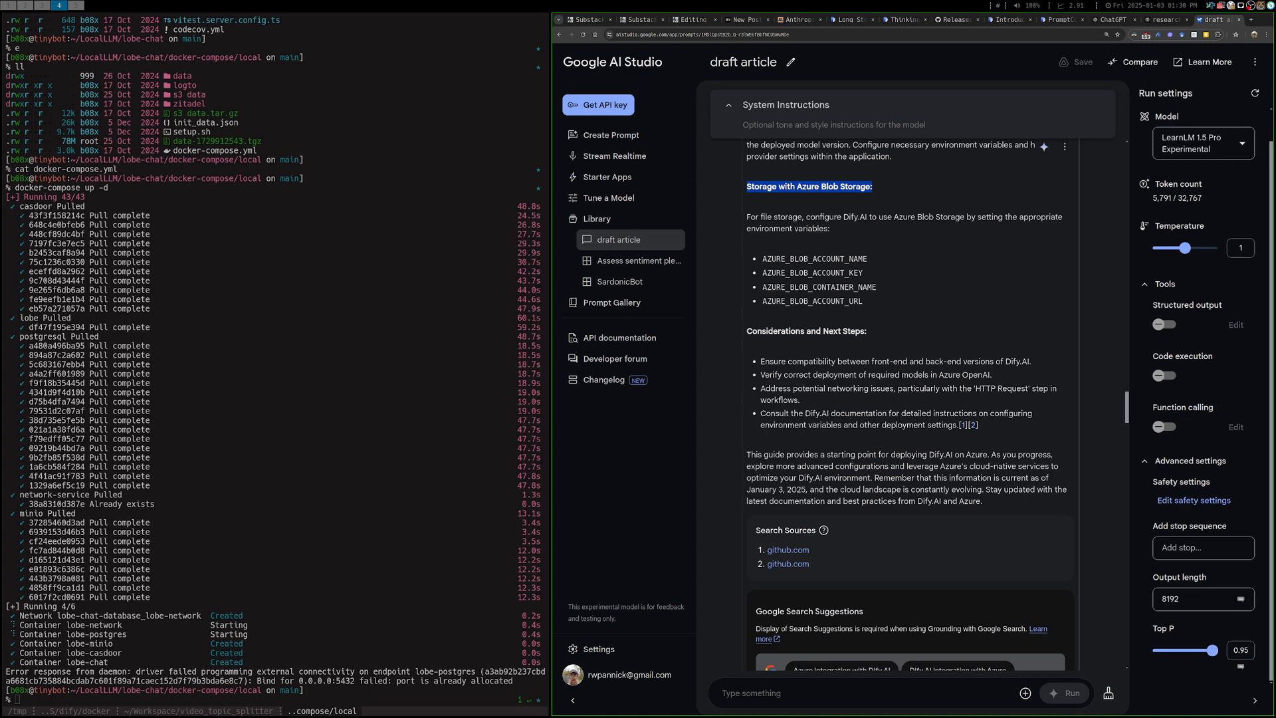
{"action": "scroll", "coordinate": [910, 405], "scroll_direction": "down", "scroll_amount": 2}
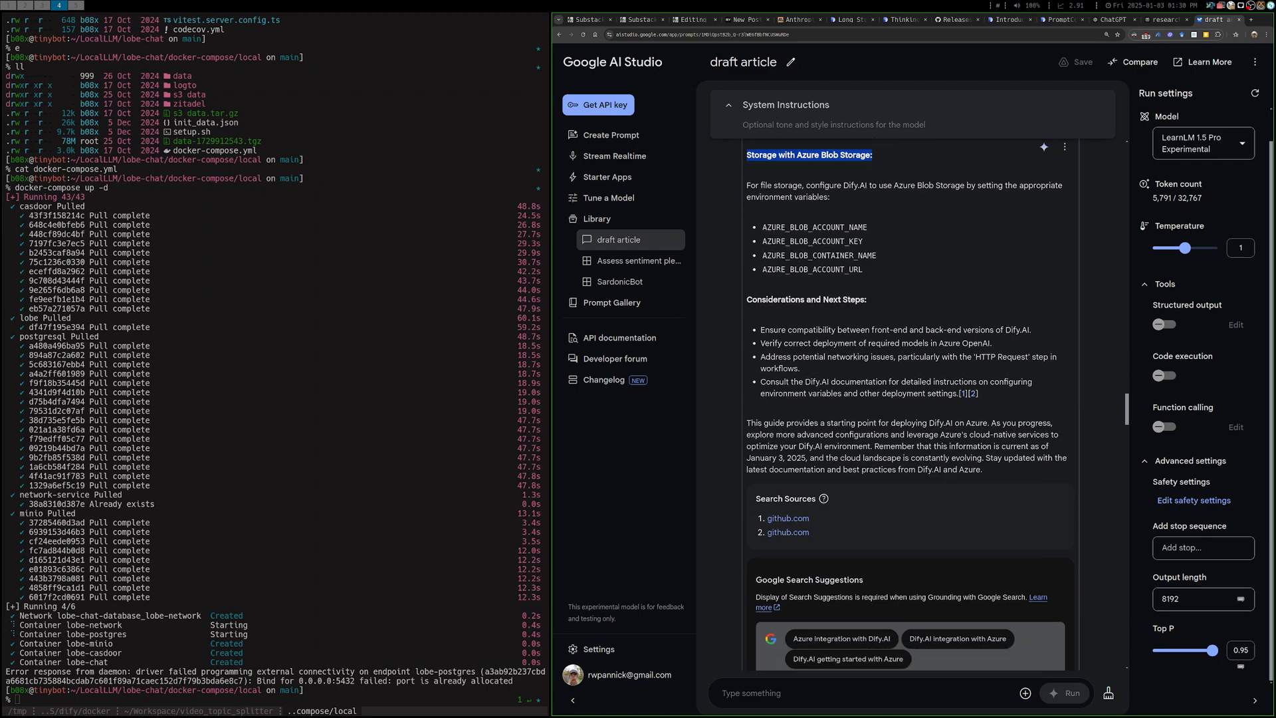
Read on from the Azure Blob Storage section to the "ok, a little more about dify:" prompt and review it down to its citations
{"action": "scroll", "coordinate": [910, 405], "scroll_direction": "up", "scroll_amount": 3}
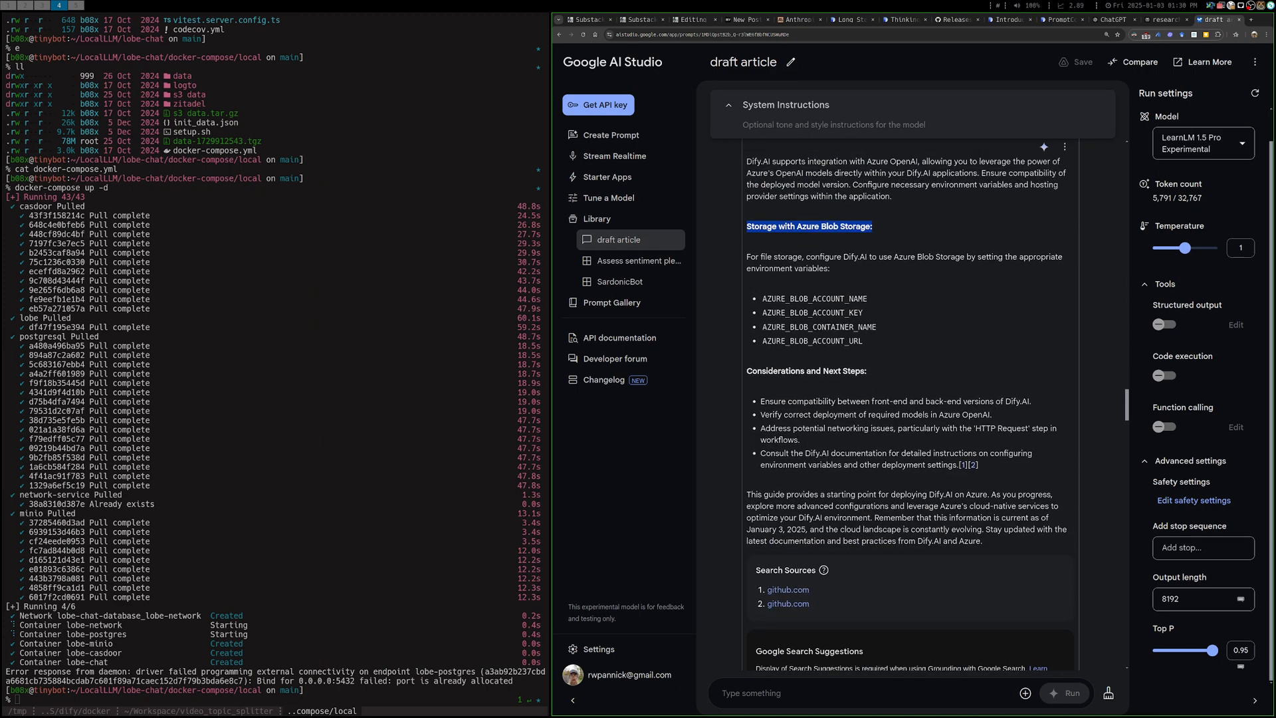
{"action": "scroll", "coordinate": [910, 405], "scroll_direction": "up", "scroll_amount": 3}
{"action": "scroll", "coordinate": [911, 405], "scroll_direction": "up", "scroll_amount": 3}
{"action": "scroll", "coordinate": [910, 405], "scroll_direction": "down", "scroll_amount": 15}
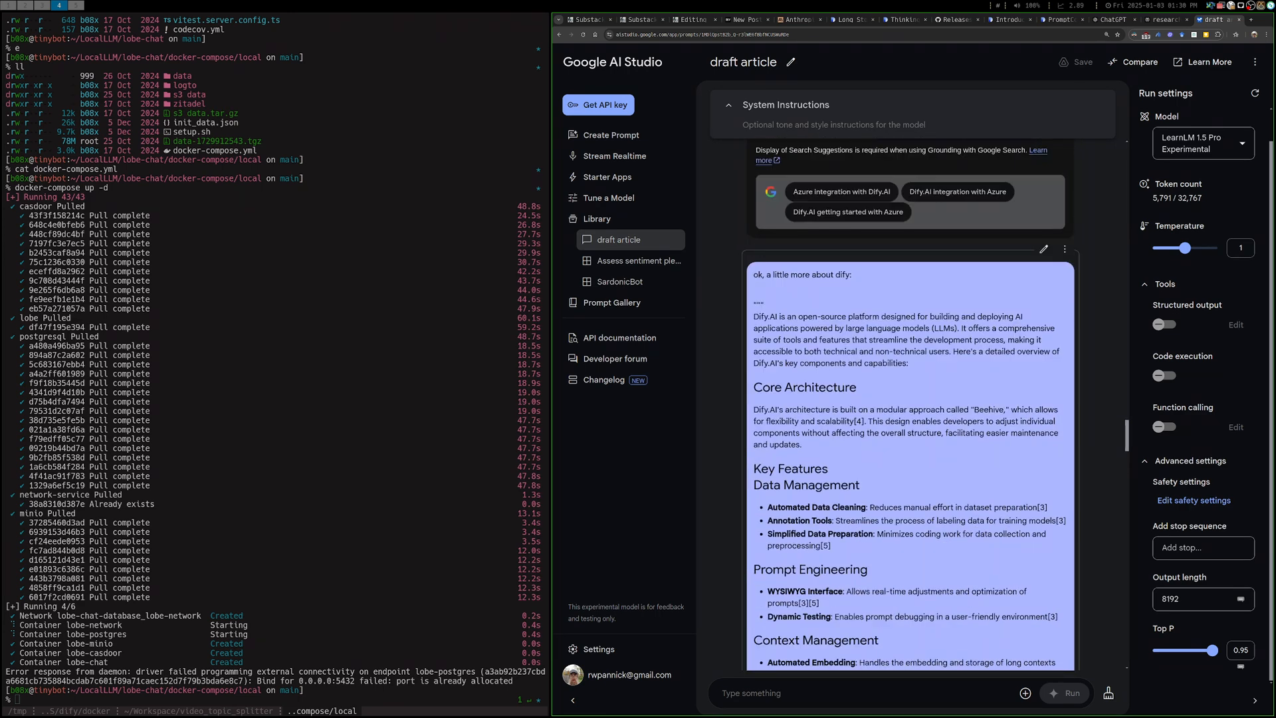
{"action": "scroll", "coordinate": [910, 405], "scroll_direction": "down", "scroll_amount": 4}
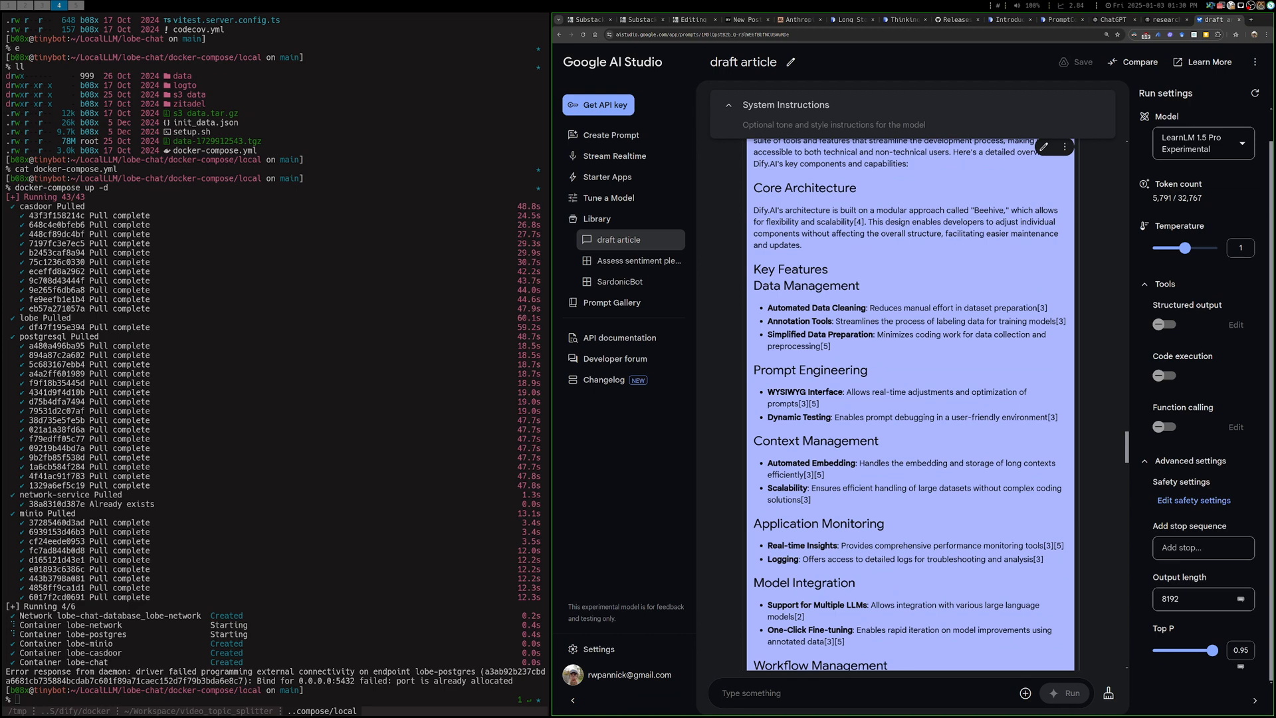
{"action": "scroll", "coordinate": [911, 405], "scroll_direction": "up", "scroll_amount": 3}
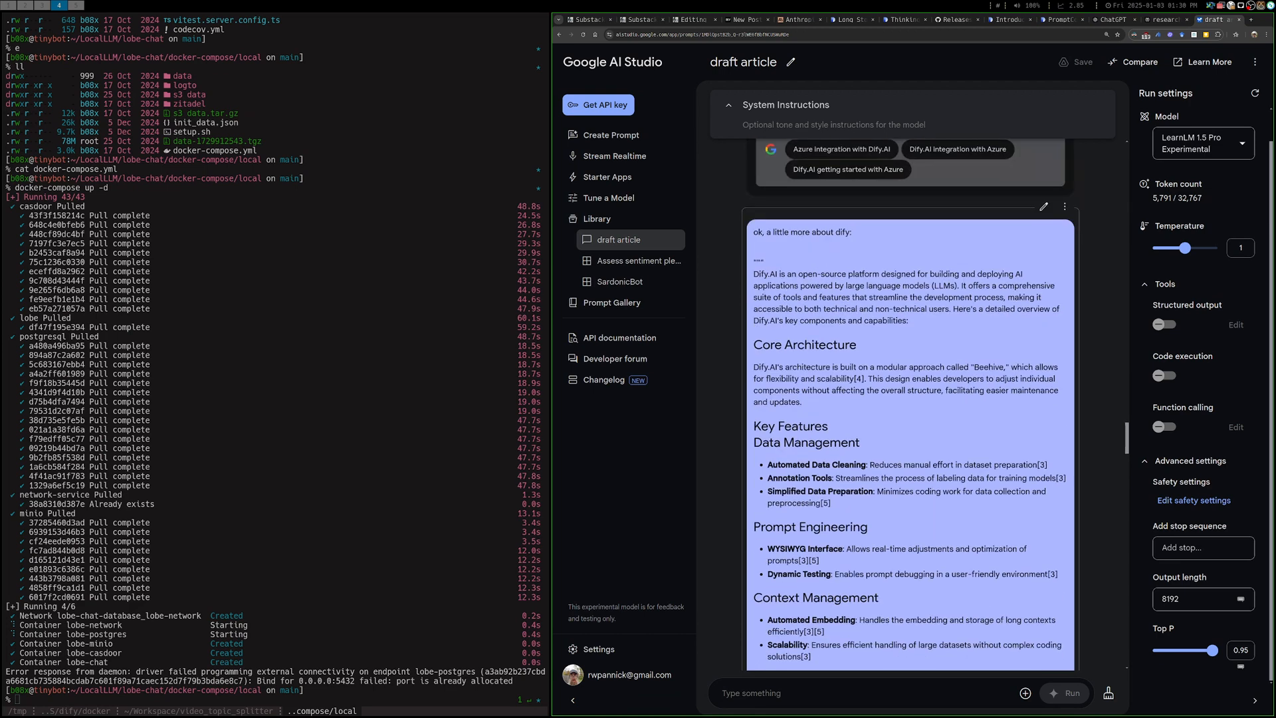
{"action": "scroll", "coordinate": [910, 405], "scroll_direction": "down", "scroll_amount": 9}
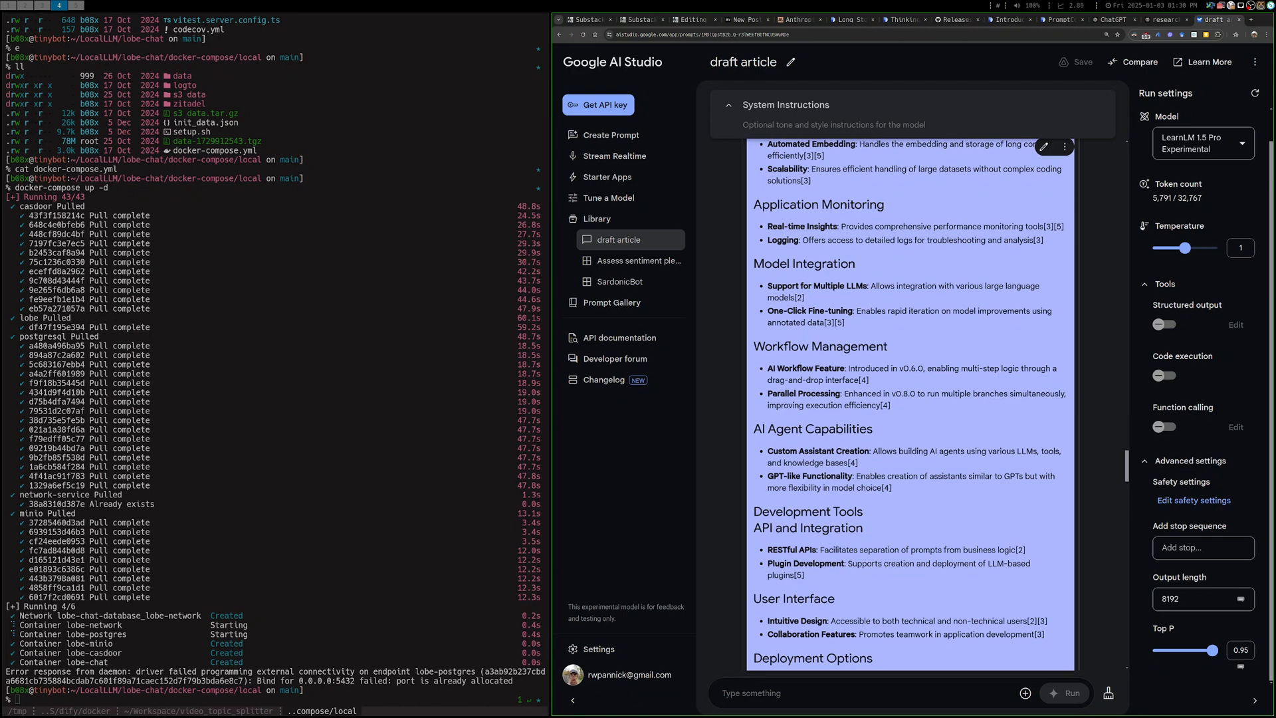
{"action": "scroll", "coordinate": [910, 405], "scroll_direction": "down", "scroll_amount": 4}
{"action": "scroll", "coordinate": [911, 405], "scroll_direction": "down", "scroll_amount": 2}
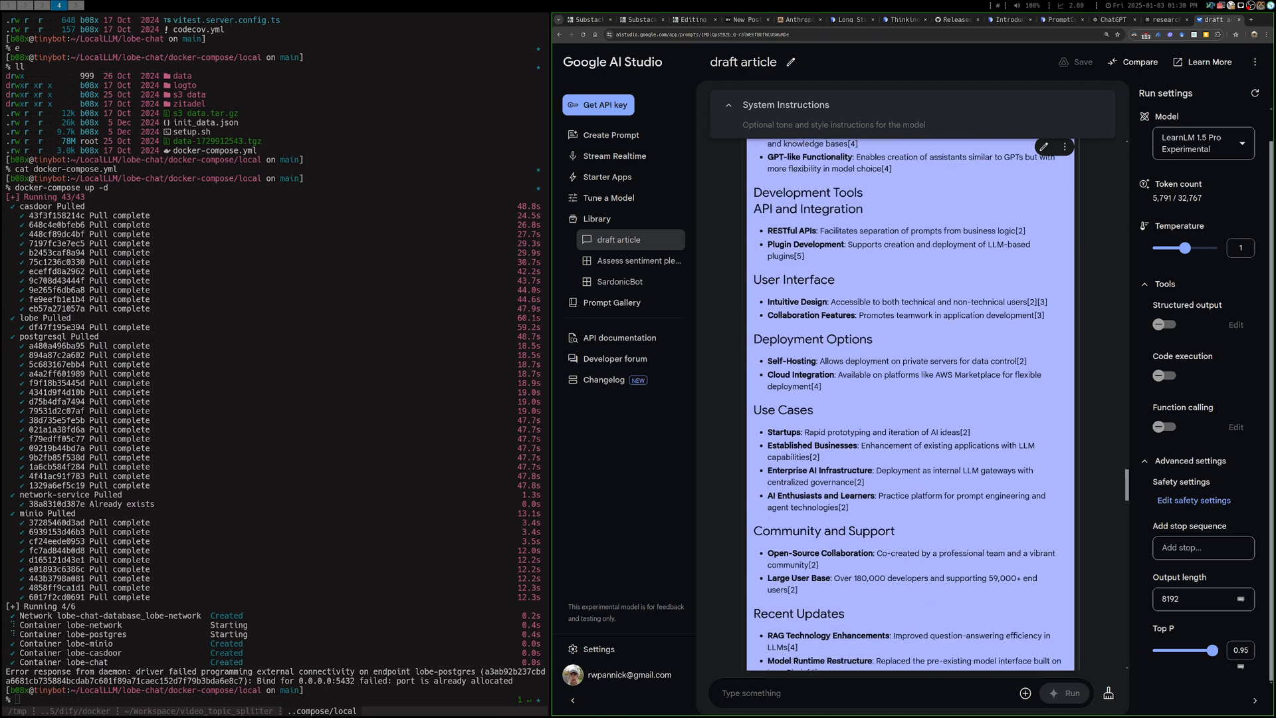
{"action": "scroll", "coordinate": [910, 405], "scroll_direction": "down", "scroll_amount": 2}
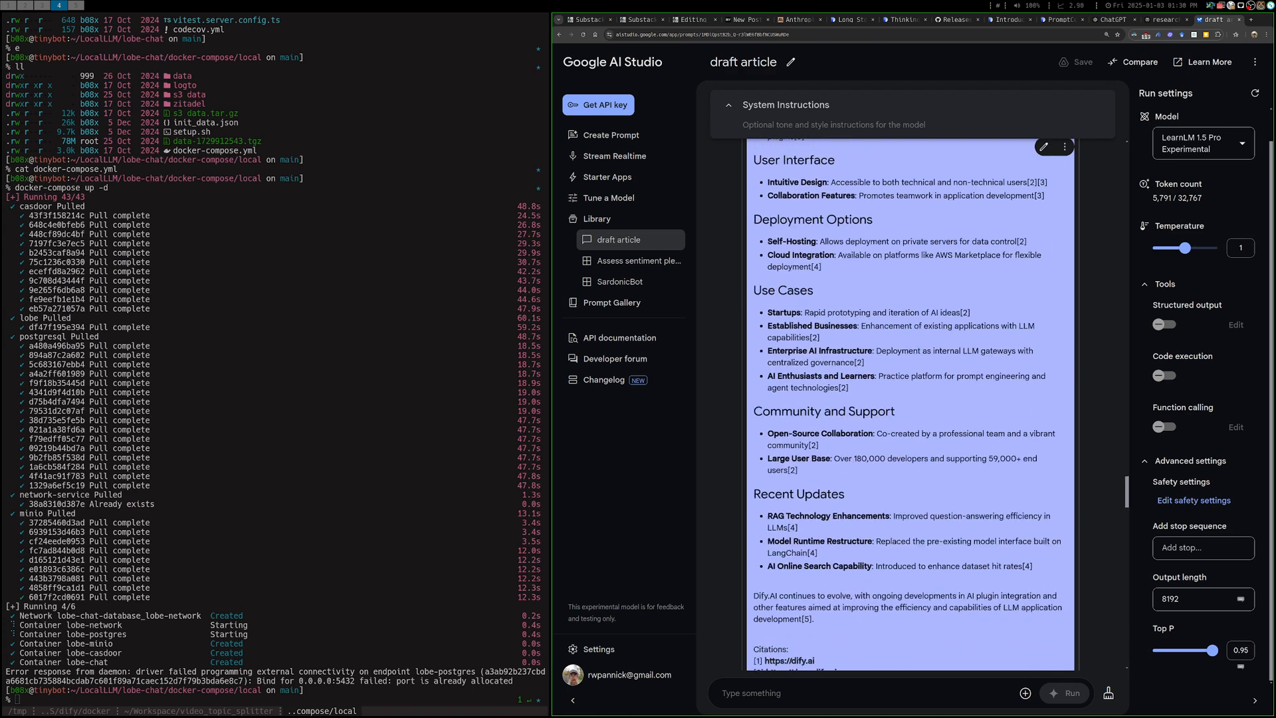
{"action": "scroll", "coordinate": [910, 405], "scroll_direction": "down", "scroll_amount": 3}
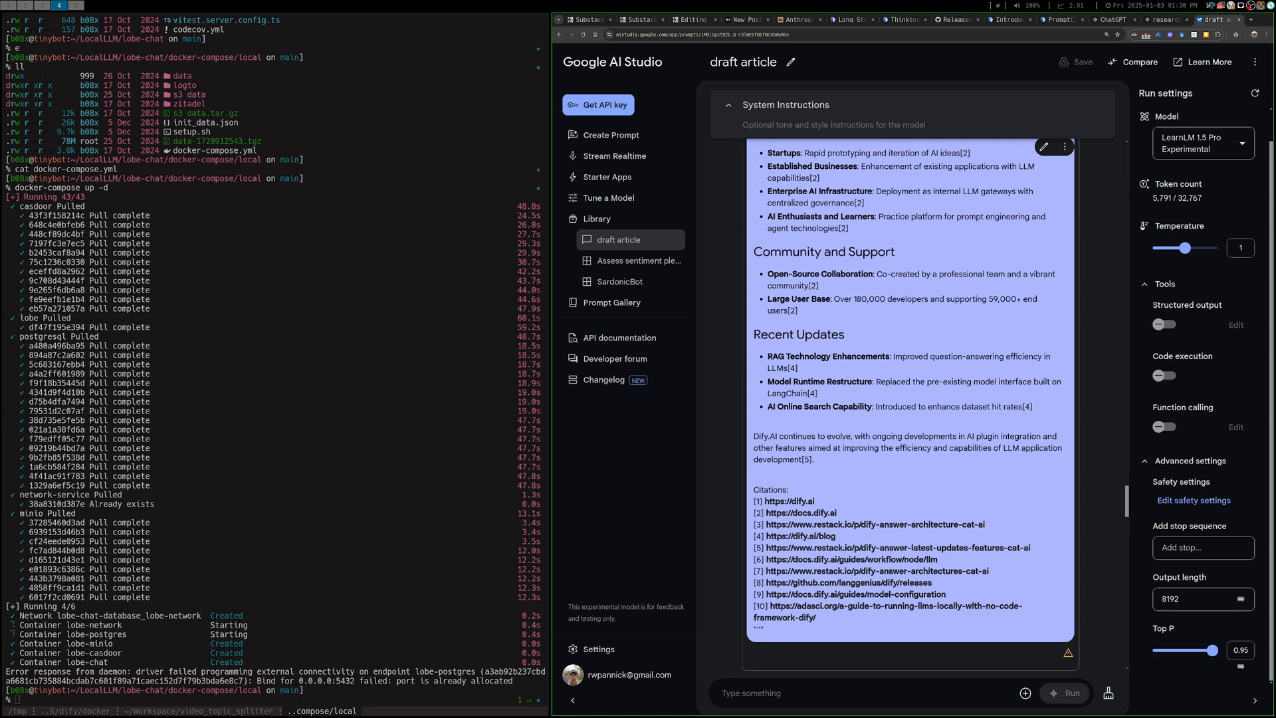
Return to the prompt's Workflow Management section and highlight the AI Workflow Feature bullet
{"action": "scroll", "coordinate": [910, 399], "scroll_direction": "up", "scroll_amount": 10}
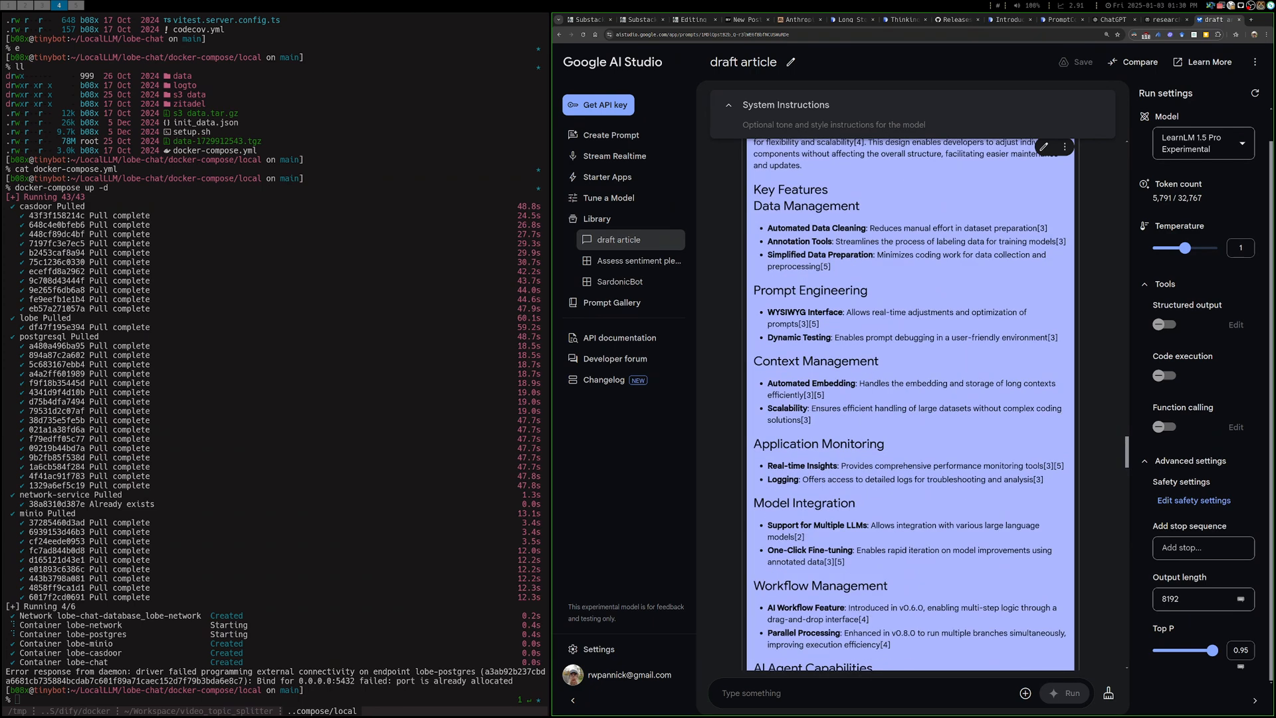
{"action": "scroll", "coordinate": [909, 399], "scroll_direction": "down", "scroll_amount": 3}
{"action": "scroll", "coordinate": [910, 399], "scroll_direction": "down", "scroll_amount": 1}
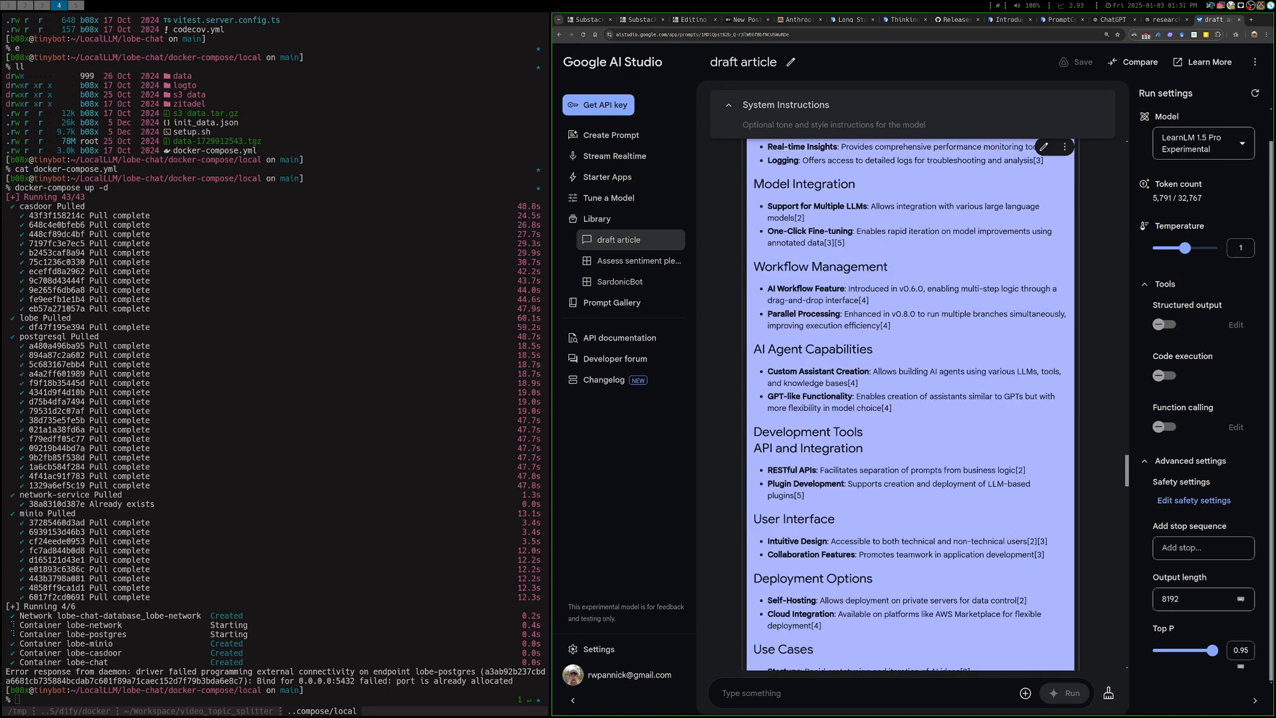
{"action": "left_click_drag", "start_coordinate": [768, 288], "coordinate": [868, 300]}
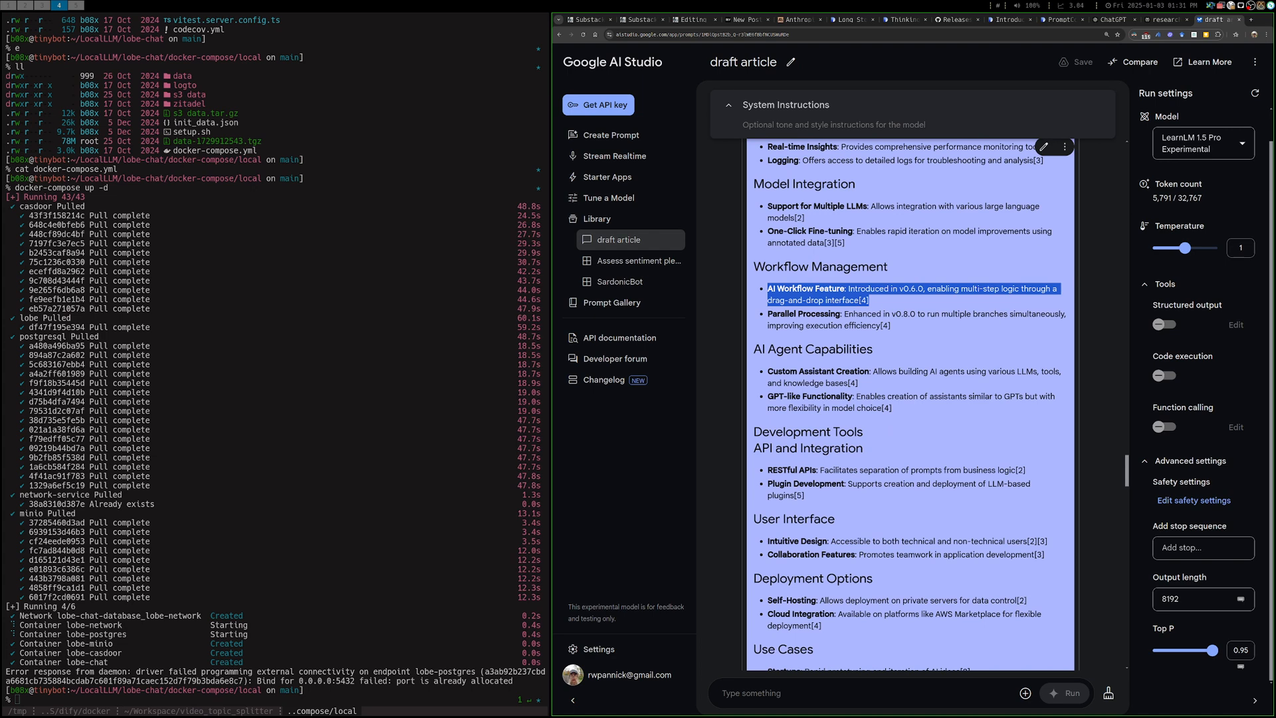
Read the prompt's remaining sections and highlight the RAG Technology Enhancements line under Recent Updates
{"action": "scroll", "coordinate": [910, 405], "scroll_direction": "down", "scroll_amount": 3}
{"action": "double_click", "coordinate": [816, 252]}
{"action": "left_click", "coordinate": [816, 253]}
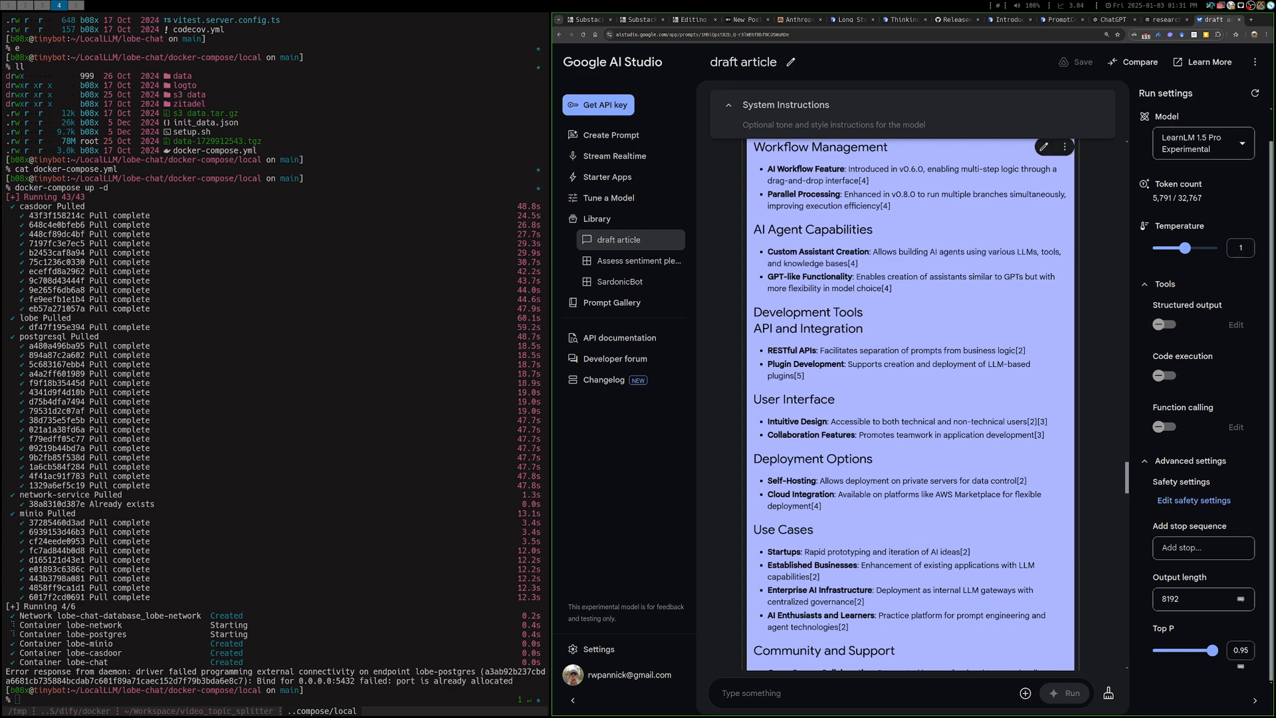
{"action": "scroll", "coordinate": [911, 406], "scroll_direction": "down", "scroll_amount": 2}
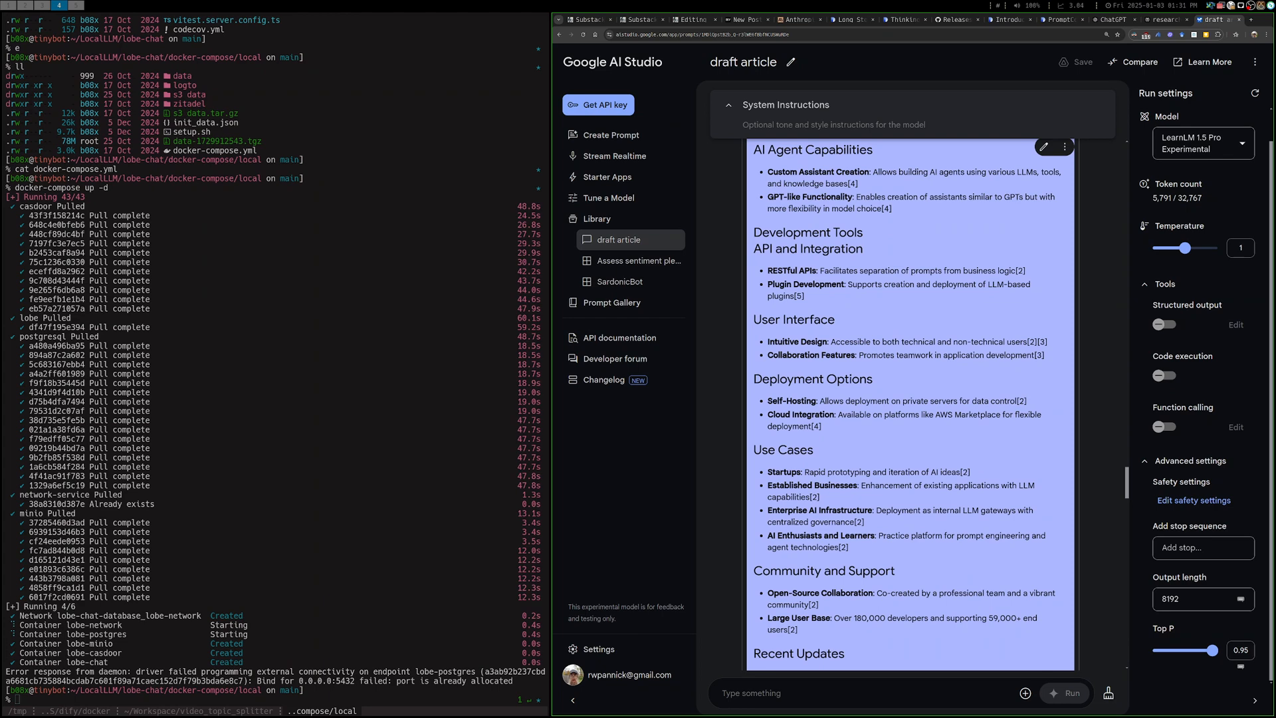
{"action": "scroll", "coordinate": [907, 403], "scroll_direction": "down", "scroll_amount": 4}
{"action": "scroll", "coordinate": [907, 405], "scroll_direction": "down", "scroll_amount": 2}
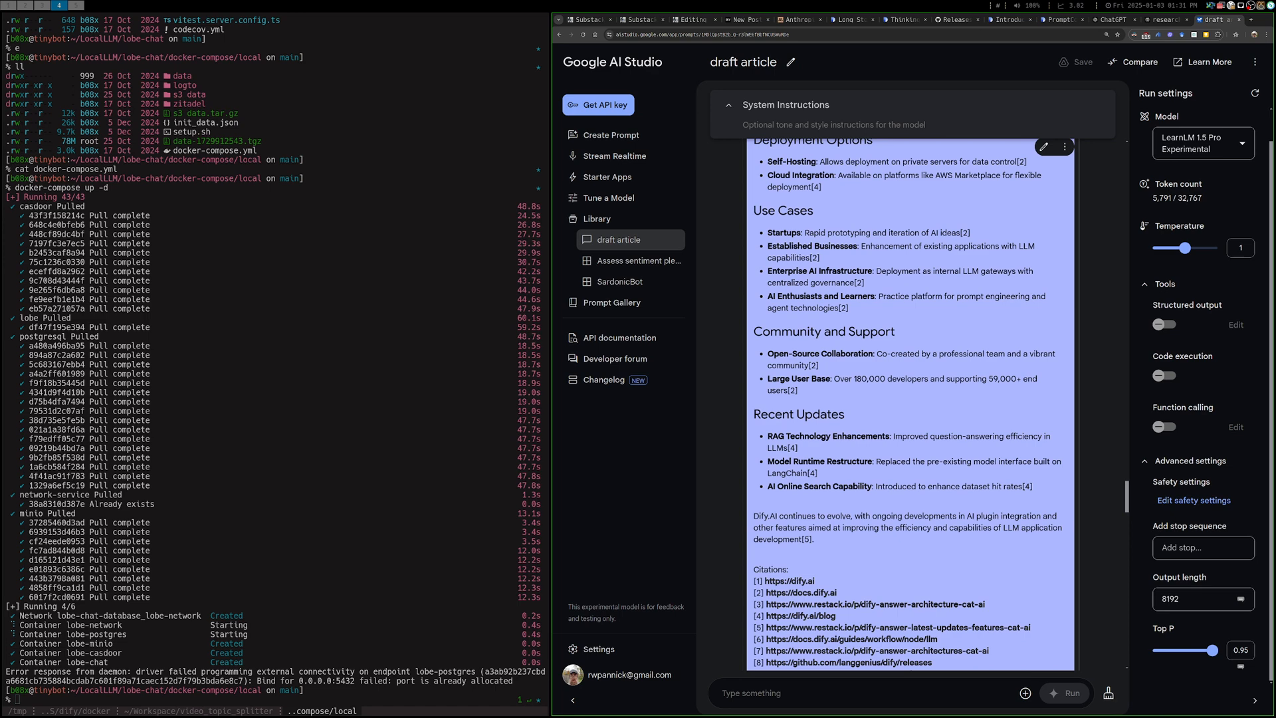
{"action": "left_click_drag", "start_coordinate": [768, 436], "coordinate": [1051, 436]}
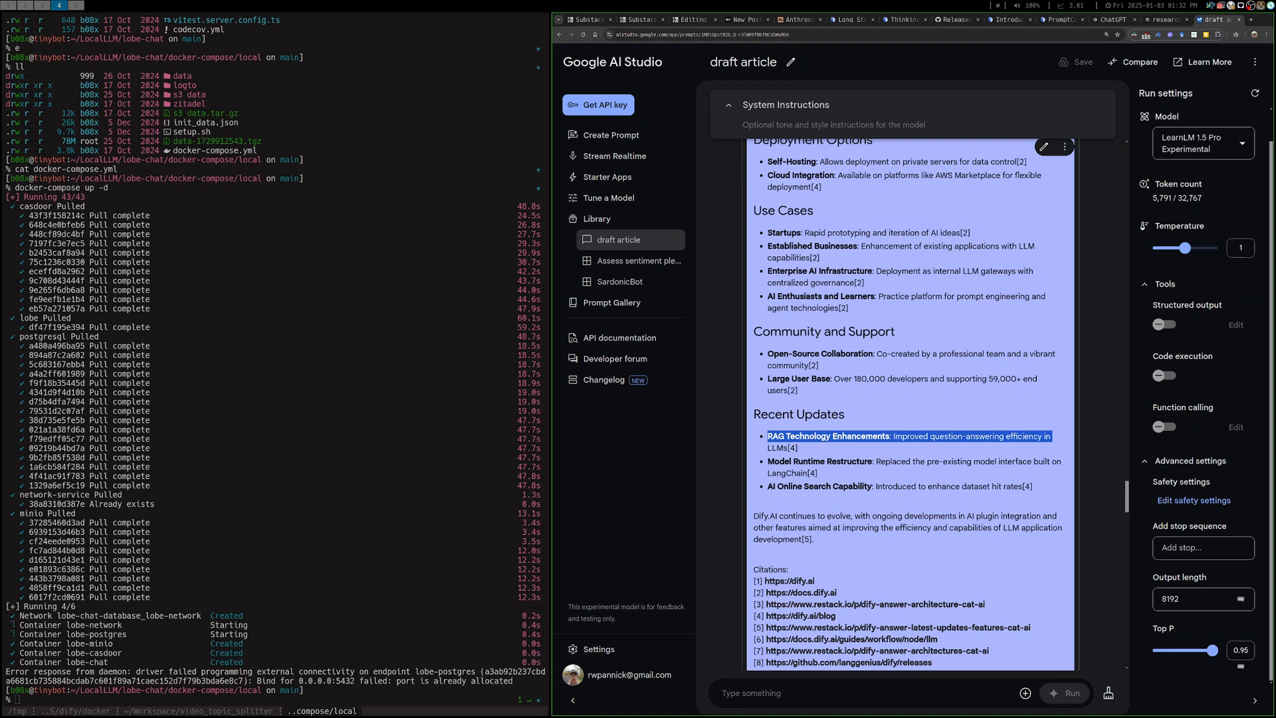
{"action": "scroll", "coordinate": [908, 405], "scroll_direction": "up", "scroll_amount": 15}
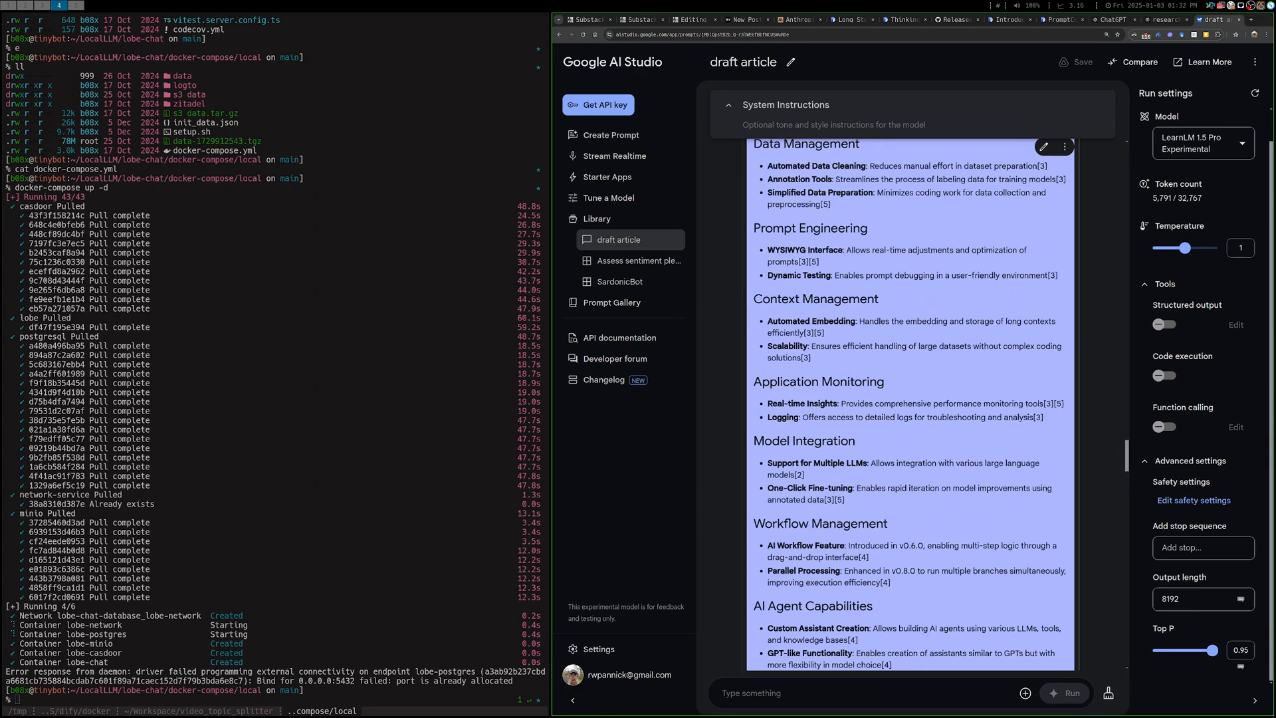
{"action": "scroll", "coordinate": [907, 404], "scroll_direction": "down", "scroll_amount": 5}
{"action": "scroll", "coordinate": [908, 405], "scroll_direction": "down", "scroll_amount": 6}
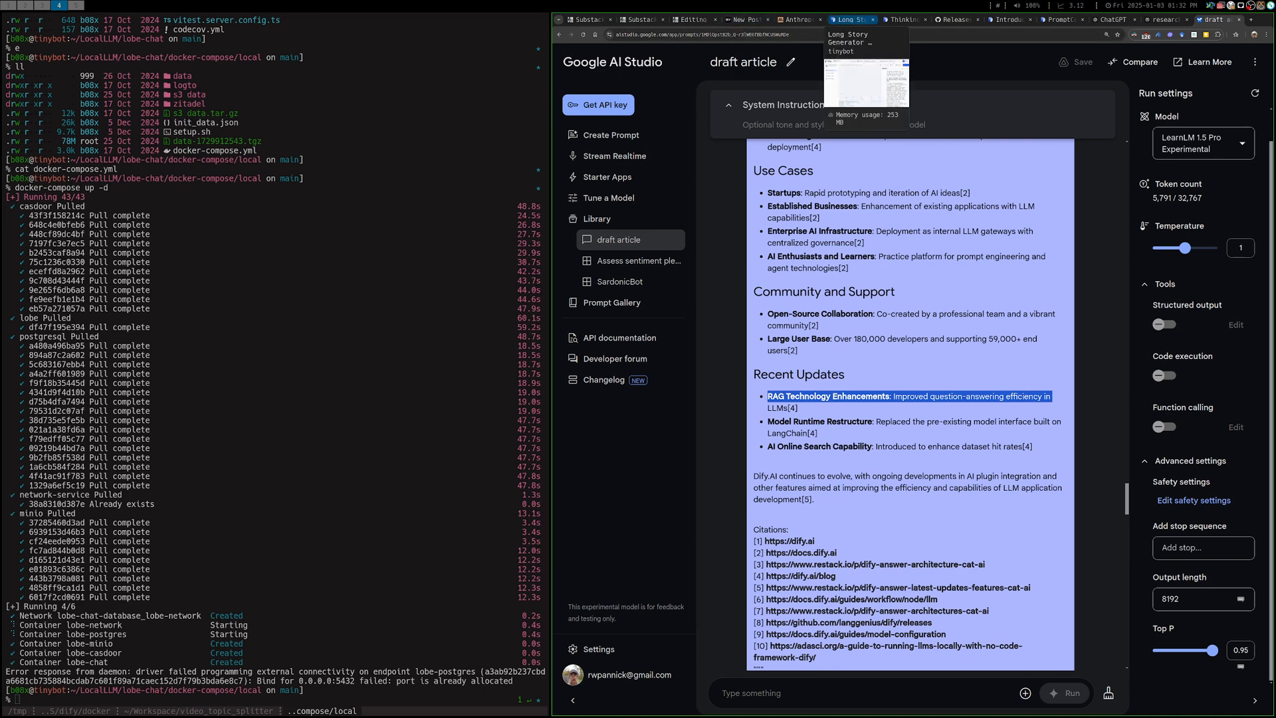
Switch to Dify and open the NLP and Prompt Engineering knowledge base from the Knowledge section
{"action": "left_click", "coordinate": [853, 19]}
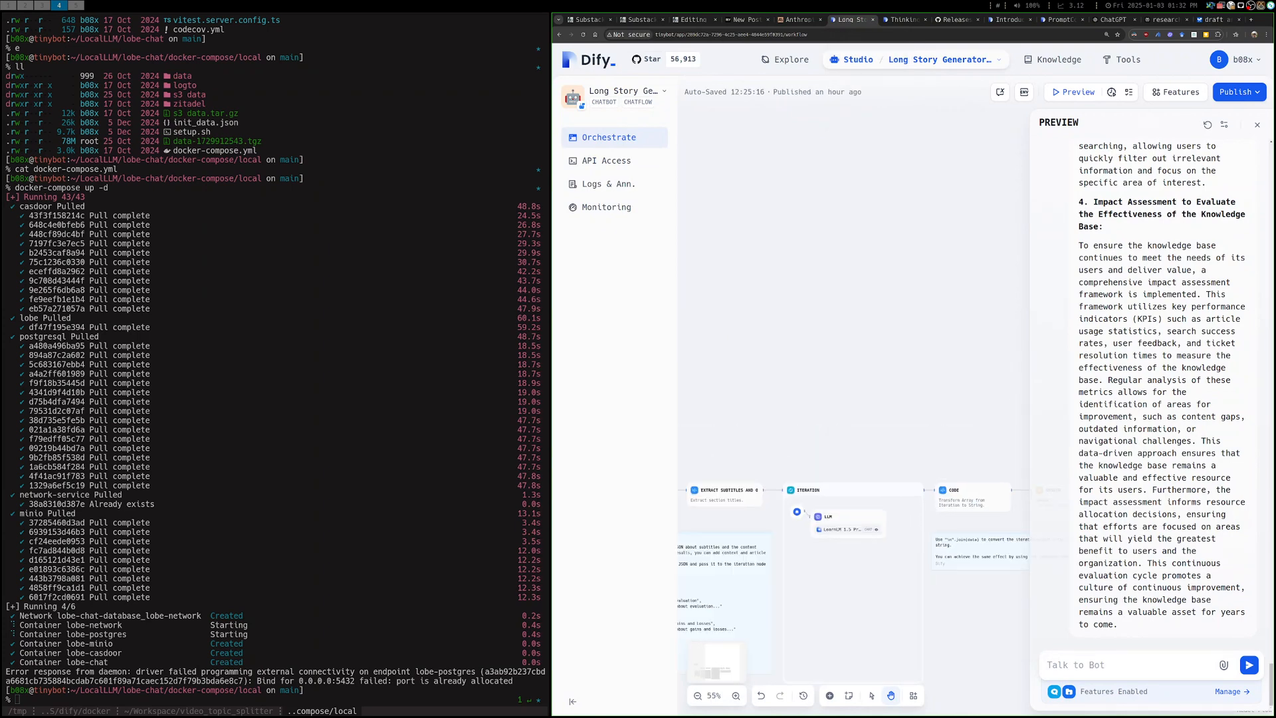
{"action": "scroll", "coordinate": [1013, 200], "scroll_direction": "up", "scroll_amount": 4}
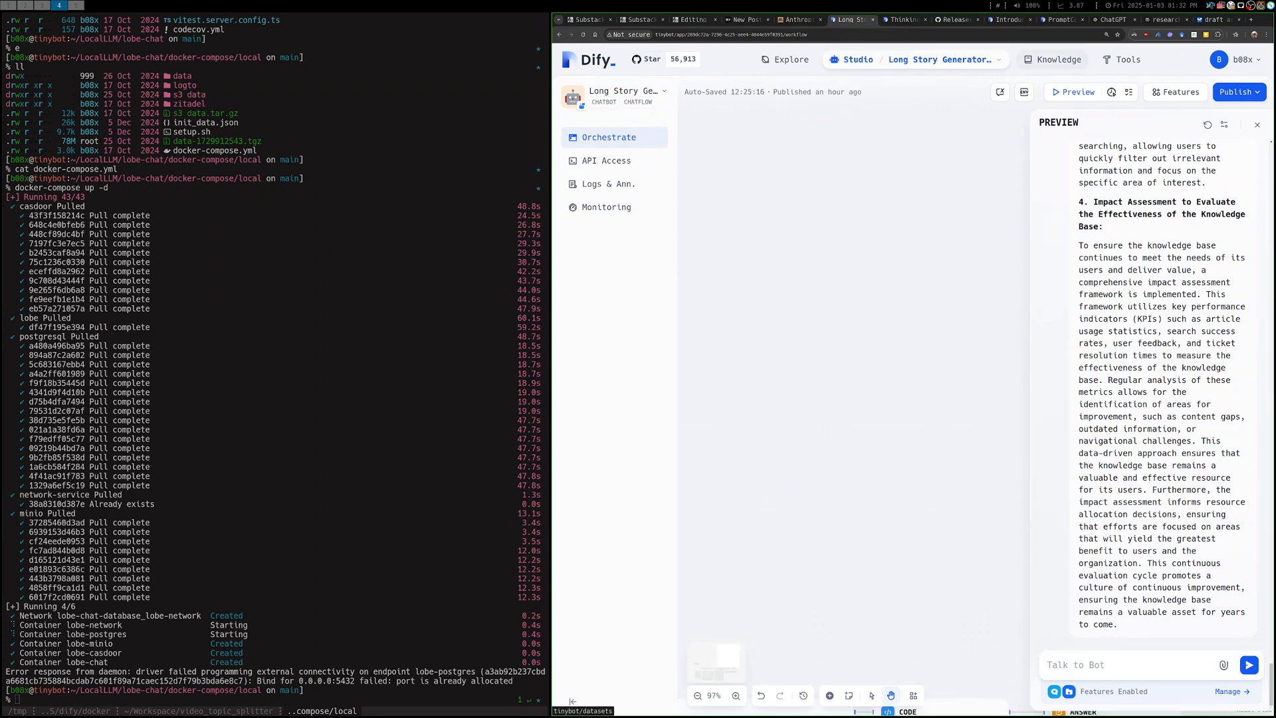
{"action": "left_click", "coordinate": [857, 59]}
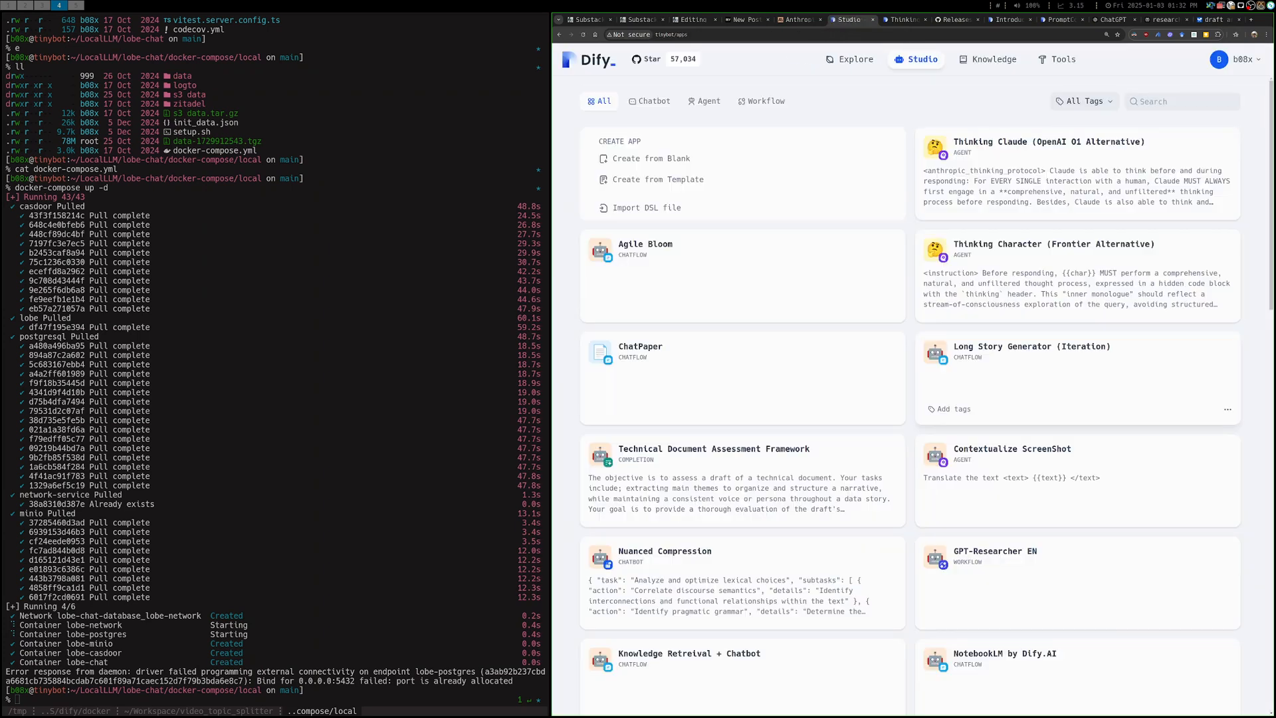
{"action": "left_click", "coordinate": [988, 59]}
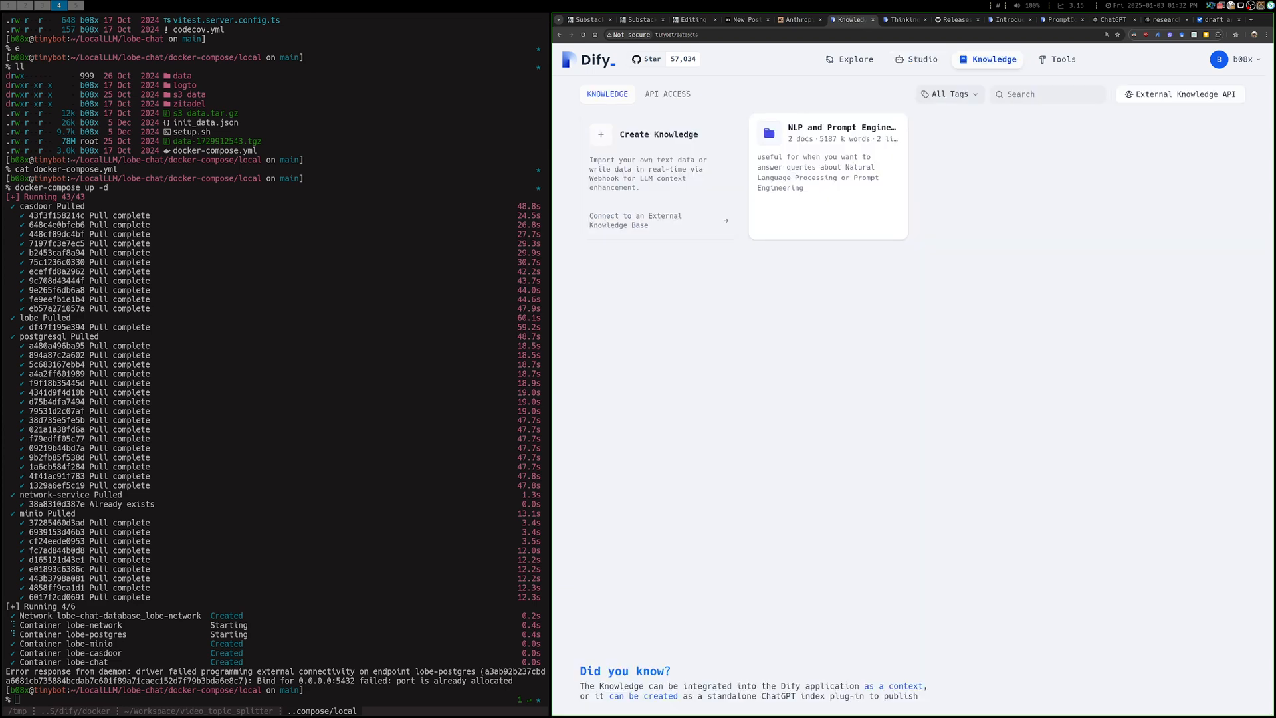
{"action": "left_click", "coordinate": [826, 172]}
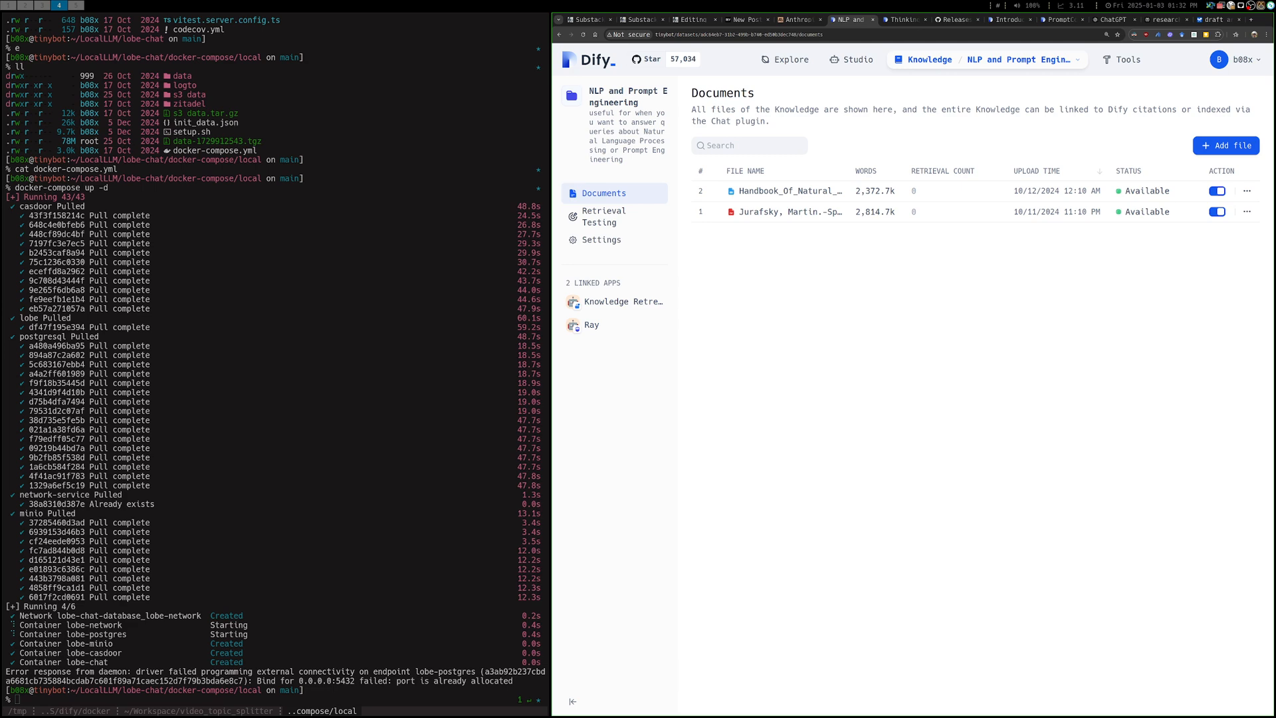
Inspect the text chunks of the Handbook_Of_Natural_Language_Processing_2010.pdf.md document, then return to the knowledge base's document list
{"action": "left_click", "coordinate": [777, 191]}
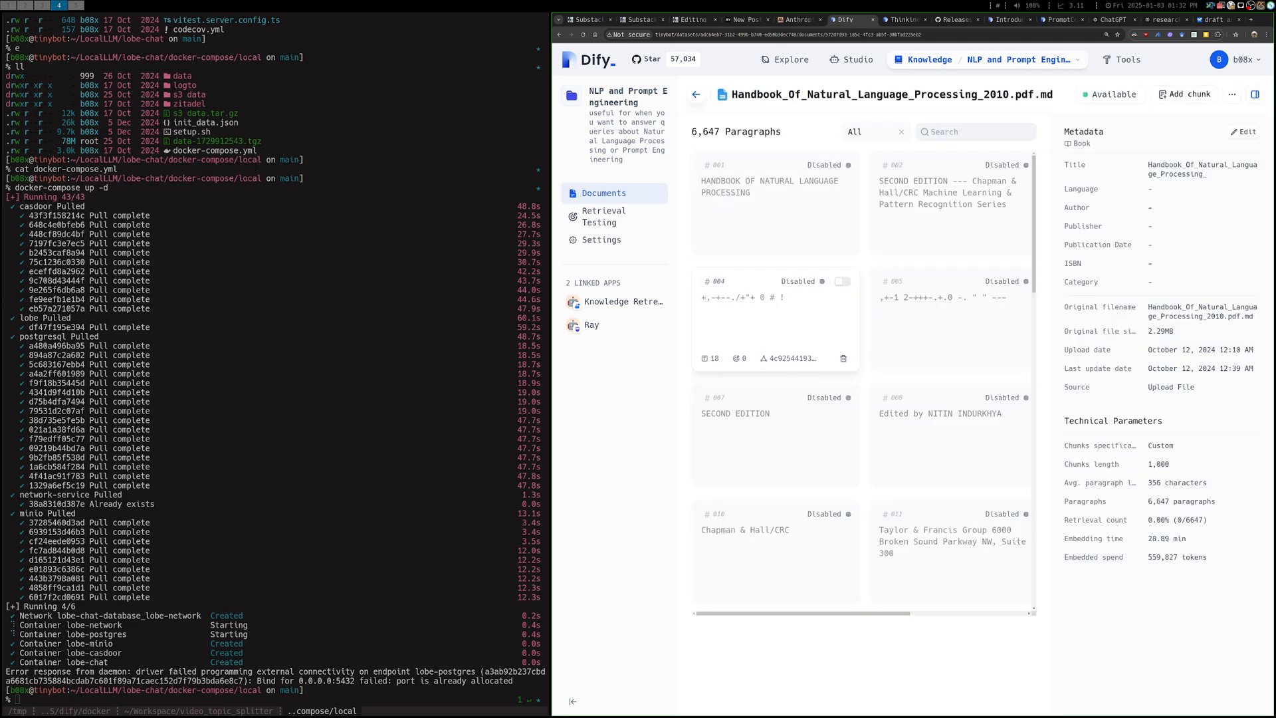
{"action": "scroll", "coordinate": [776, 319], "scroll_direction": "down", "scroll_amount": 20}
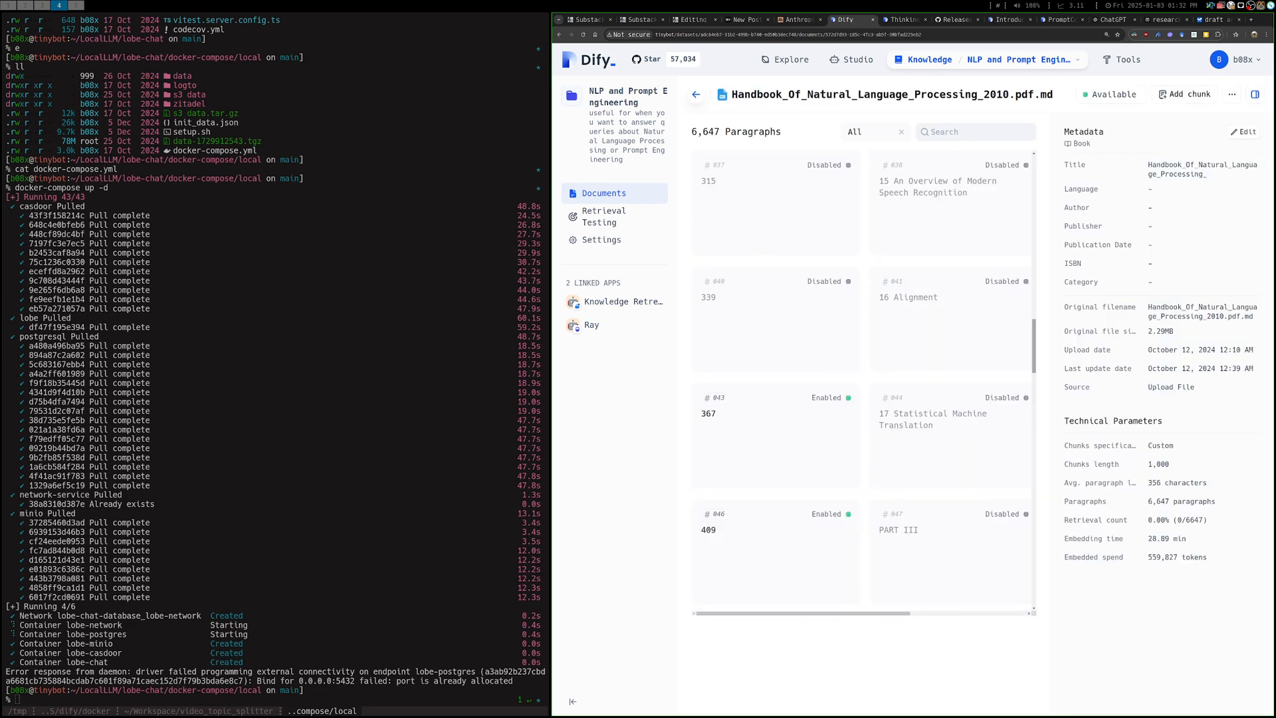
{"action": "scroll", "coordinate": [864, 379], "scroll_direction": "down", "scroll_amount": 10}
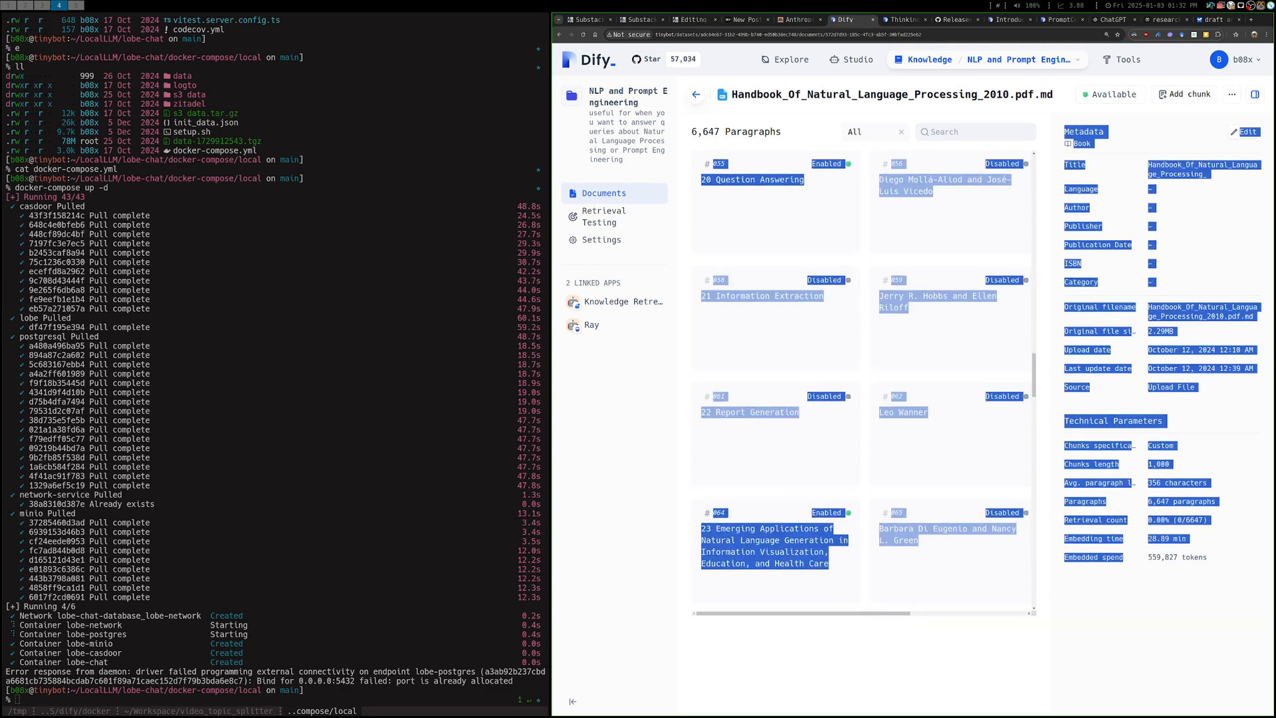
{"action": "left_click", "coordinate": [559, 34]}
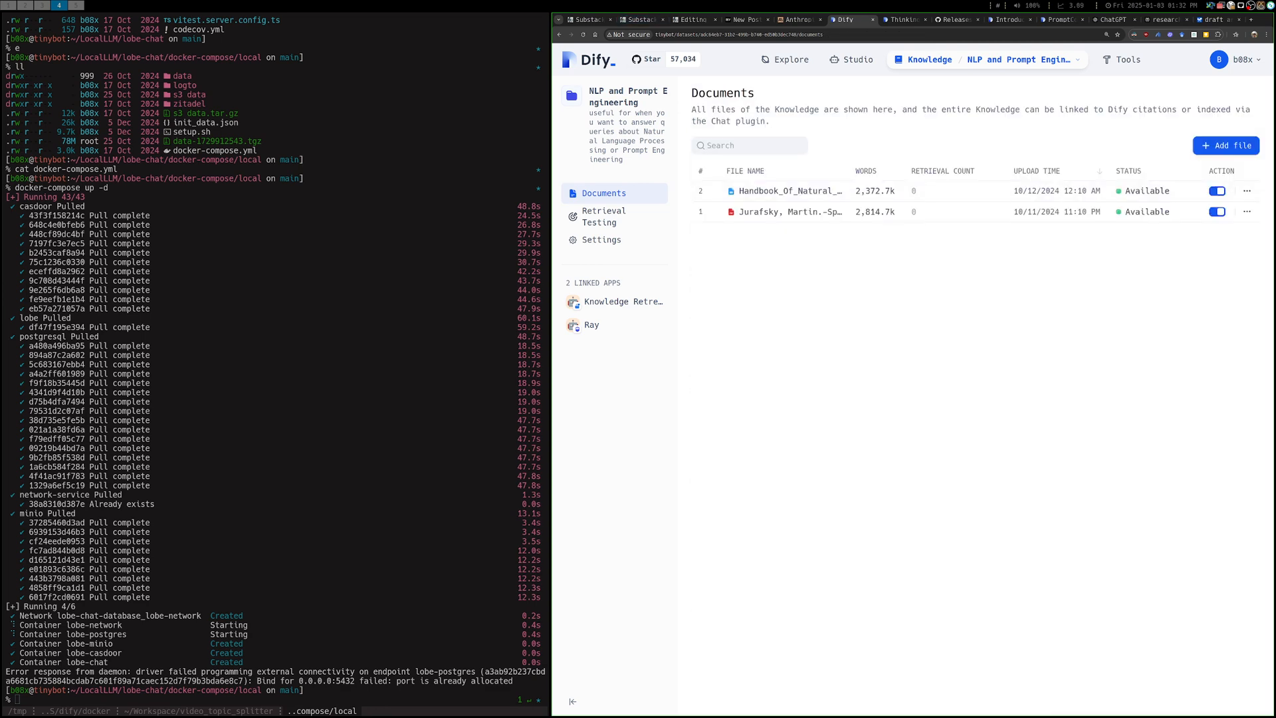
Start creating a new knowledge base in Dify with Import from file and browse for a file to upload
{"action": "left_click", "coordinate": [923, 60]}
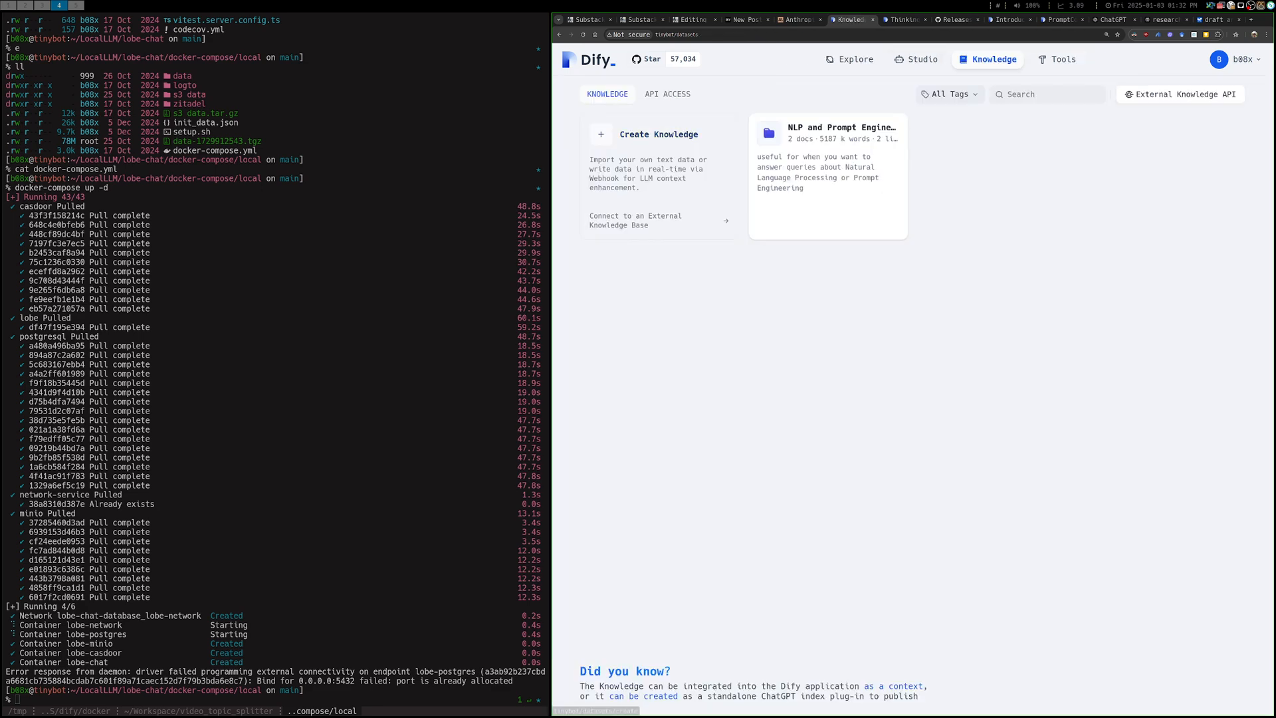
{"action": "left_click", "coordinate": [657, 134]}
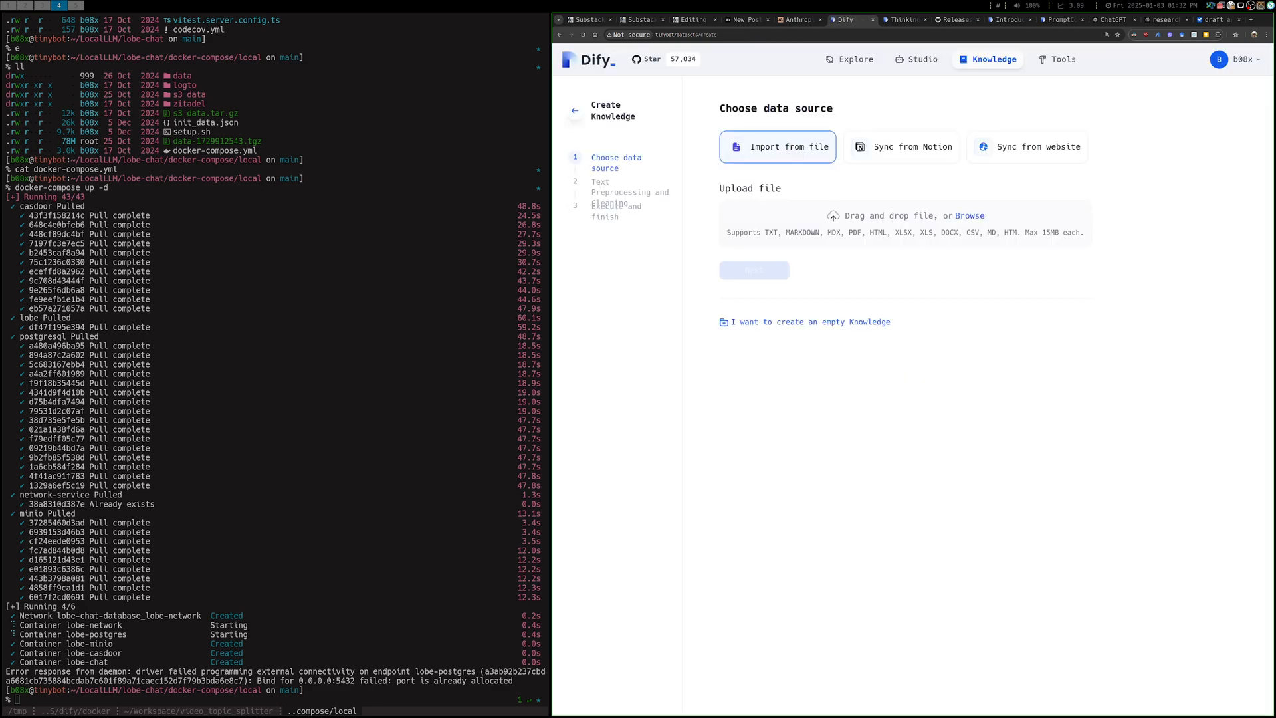
{"action": "left_click", "coordinate": [970, 216]}
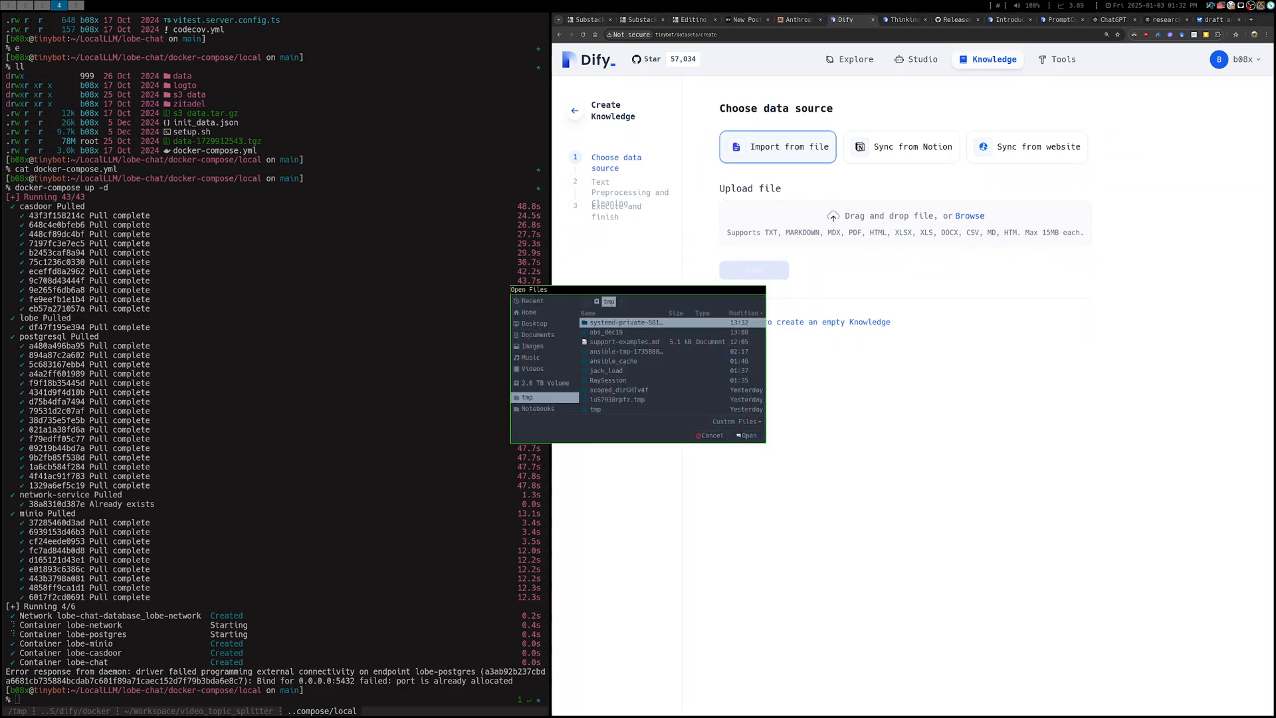
Look through the Parsed folder inside Documents for a file to upload, widening the file dialog to read the names
{"action": "left_click", "coordinate": [537, 335]}
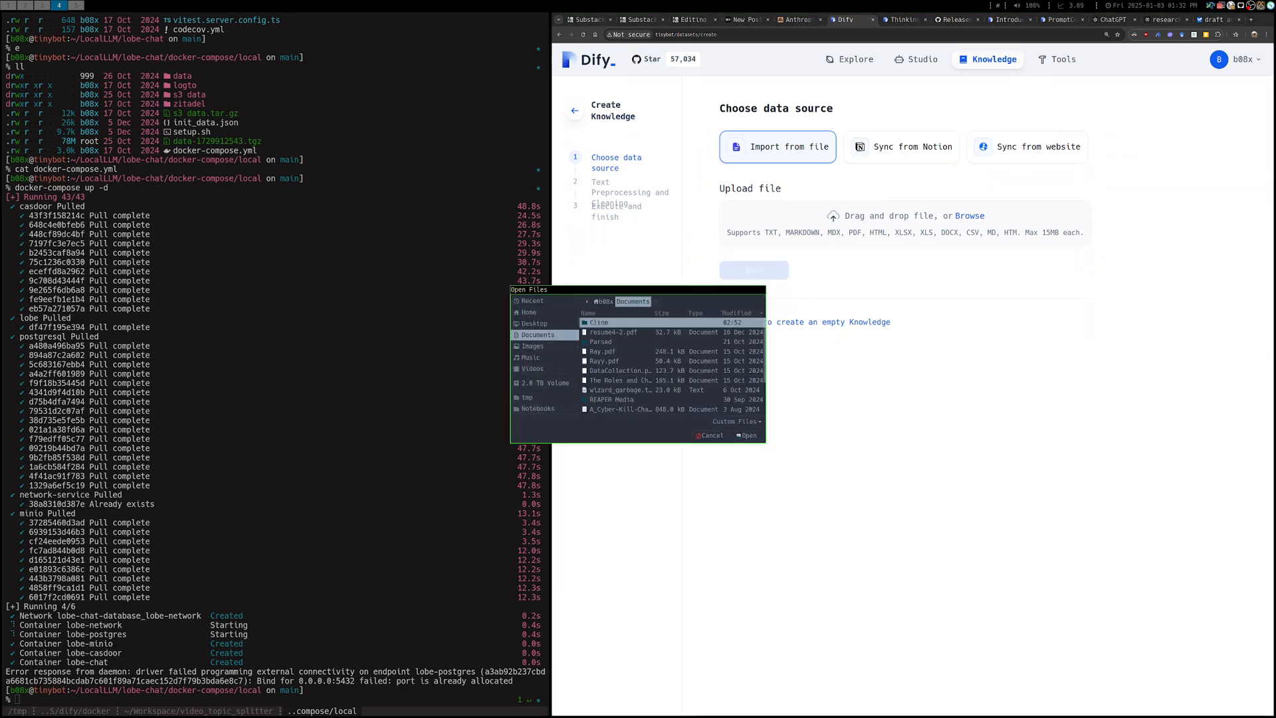
{"action": "scroll", "coordinate": [671, 366], "scroll_direction": "down", "scroll_amount": 2}
{"action": "scroll", "coordinate": [671, 365], "scroll_direction": "up", "scroll_amount": 3}
{"action": "double_click", "coordinate": [600, 341]}
{"action": "scroll", "coordinate": [671, 366], "scroll_direction": "down", "scroll_amount": 3}
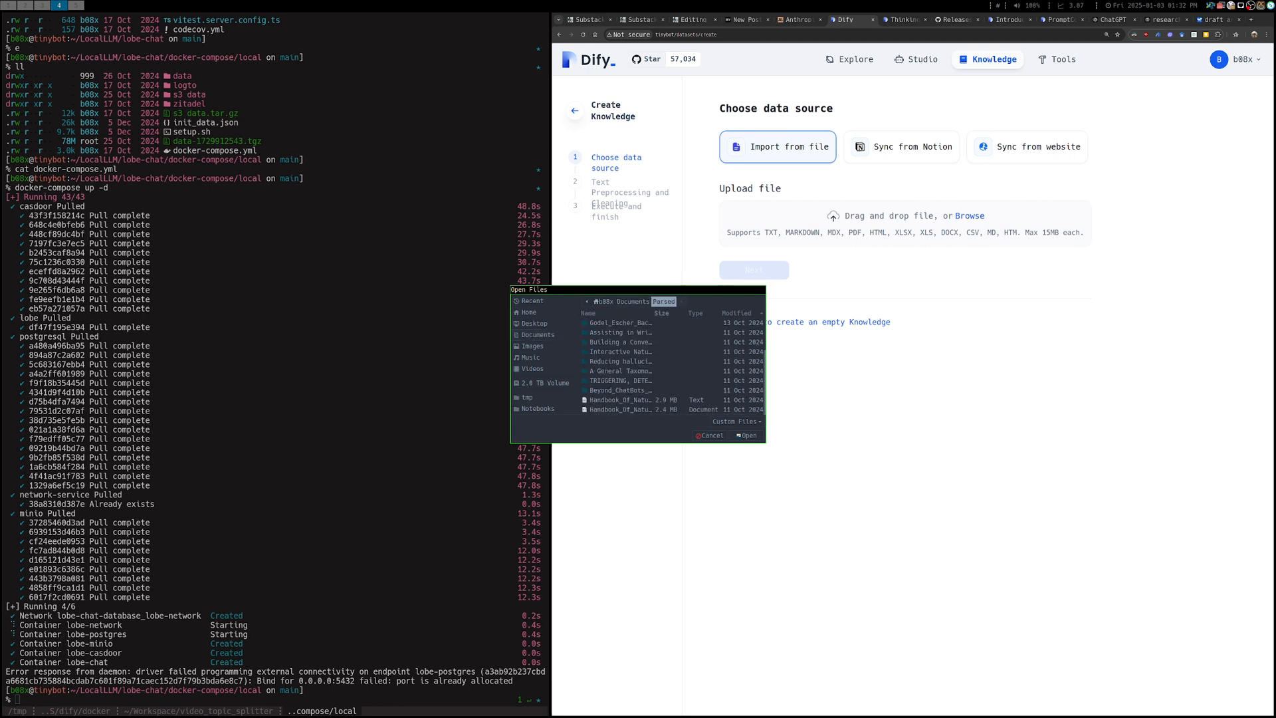
{"action": "left_click_drag", "start_coordinate": [765, 365], "coordinate": [875, 365]}
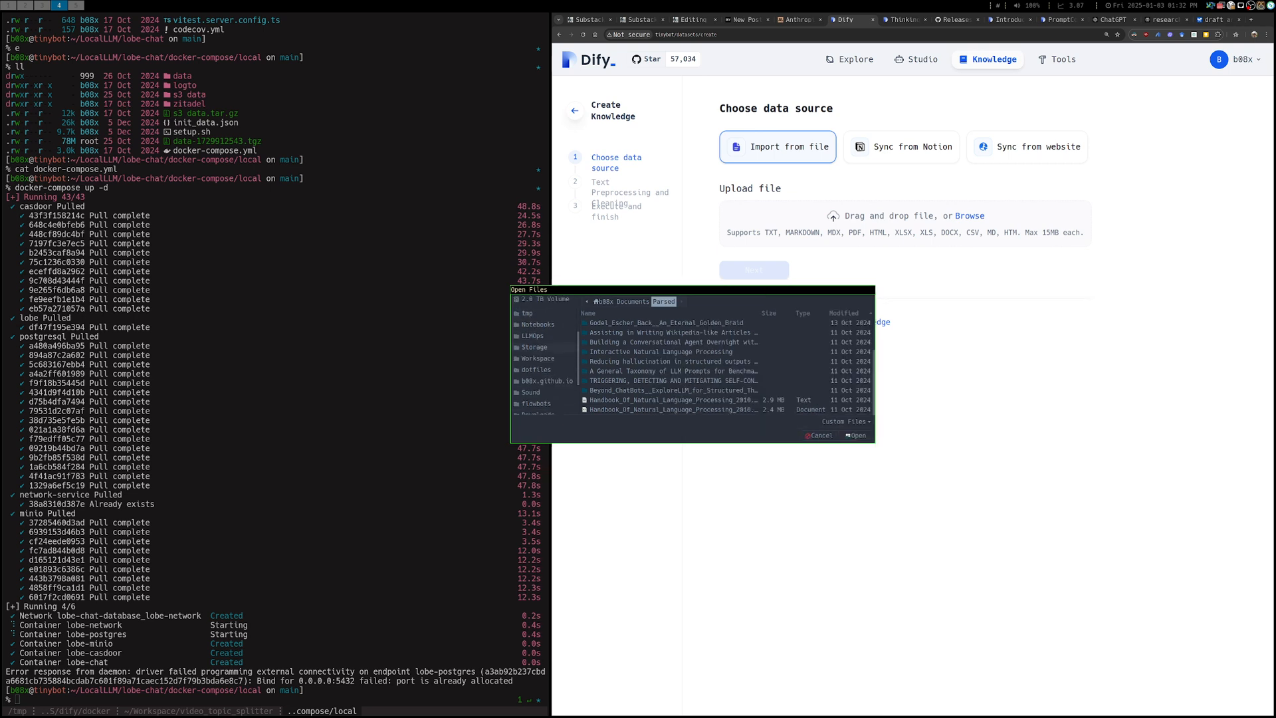
{"action": "scroll", "coordinate": [542, 345], "scroll_direction": "down", "scroll_amount": 1}
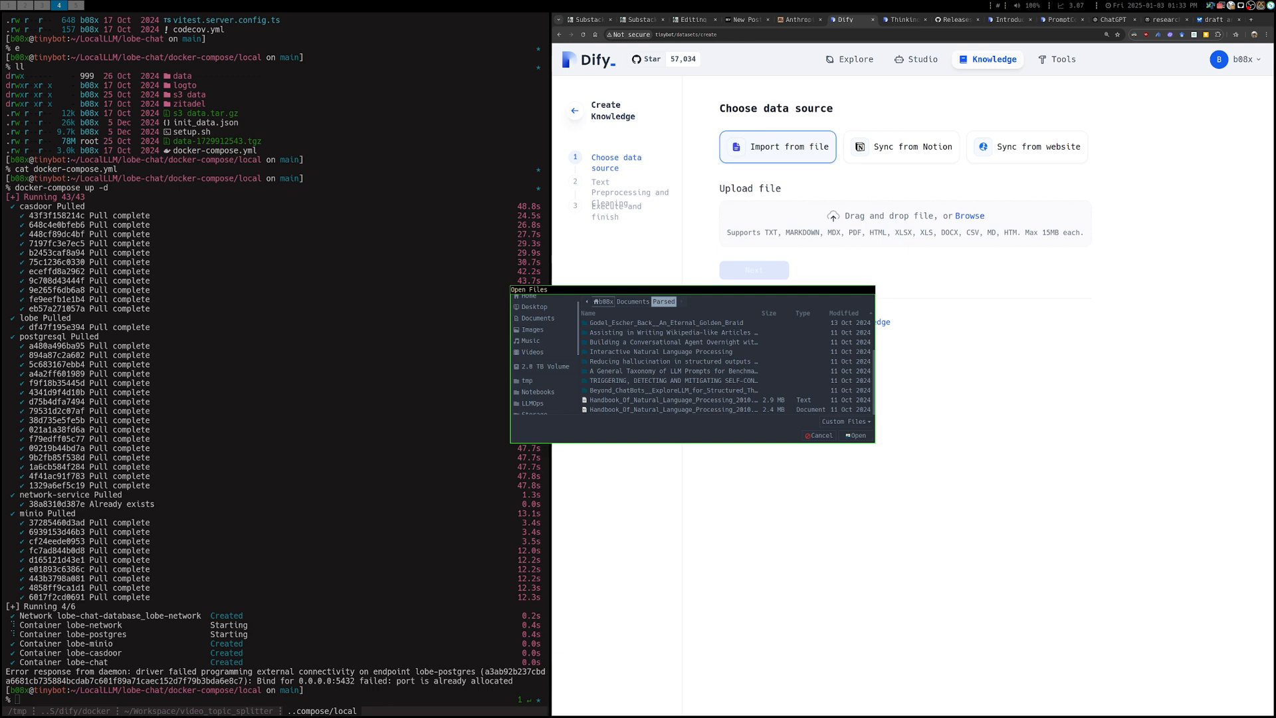
Upload The Roles and Challenges of Radiology IT Support.pdf from the Documents folder as the new knowledge base's source file
{"action": "left_click", "coordinate": [632, 301]}
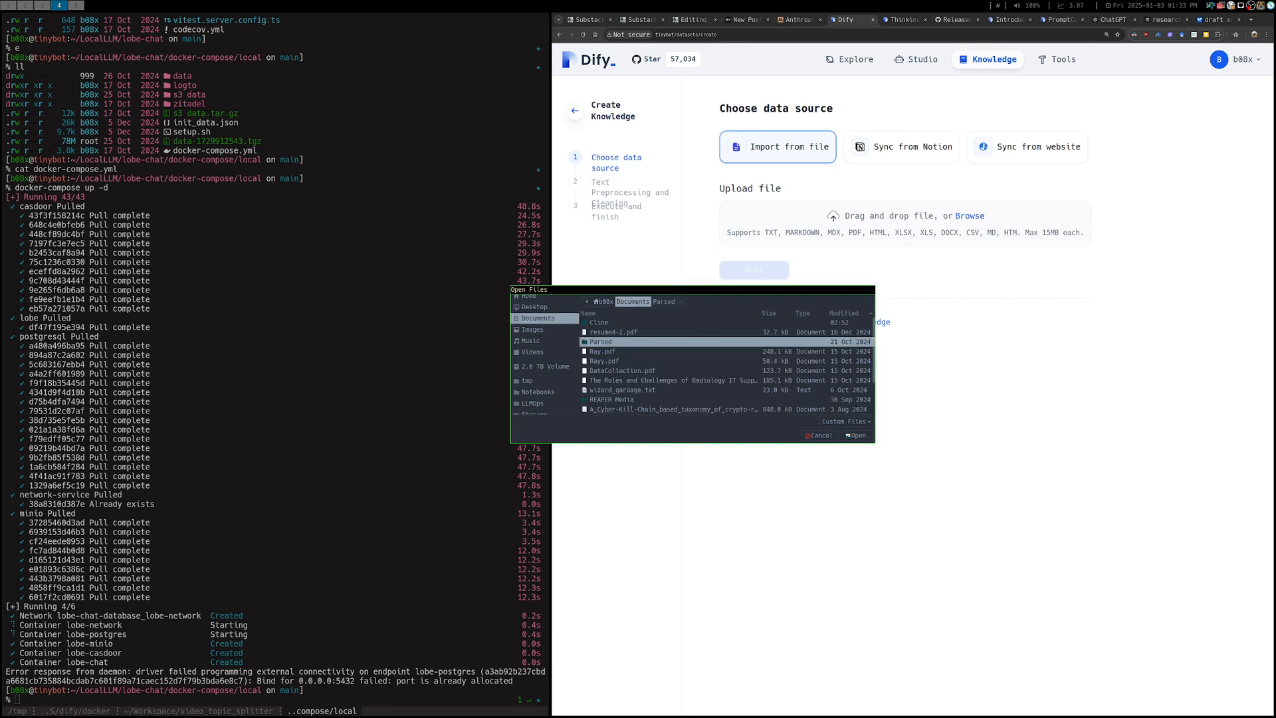
{"action": "scroll", "coordinate": [727, 365], "scroll_direction": "down", "scroll_amount": 1}
{"action": "scroll", "coordinate": [726, 365], "scroll_direction": "down", "scroll_amount": 3}
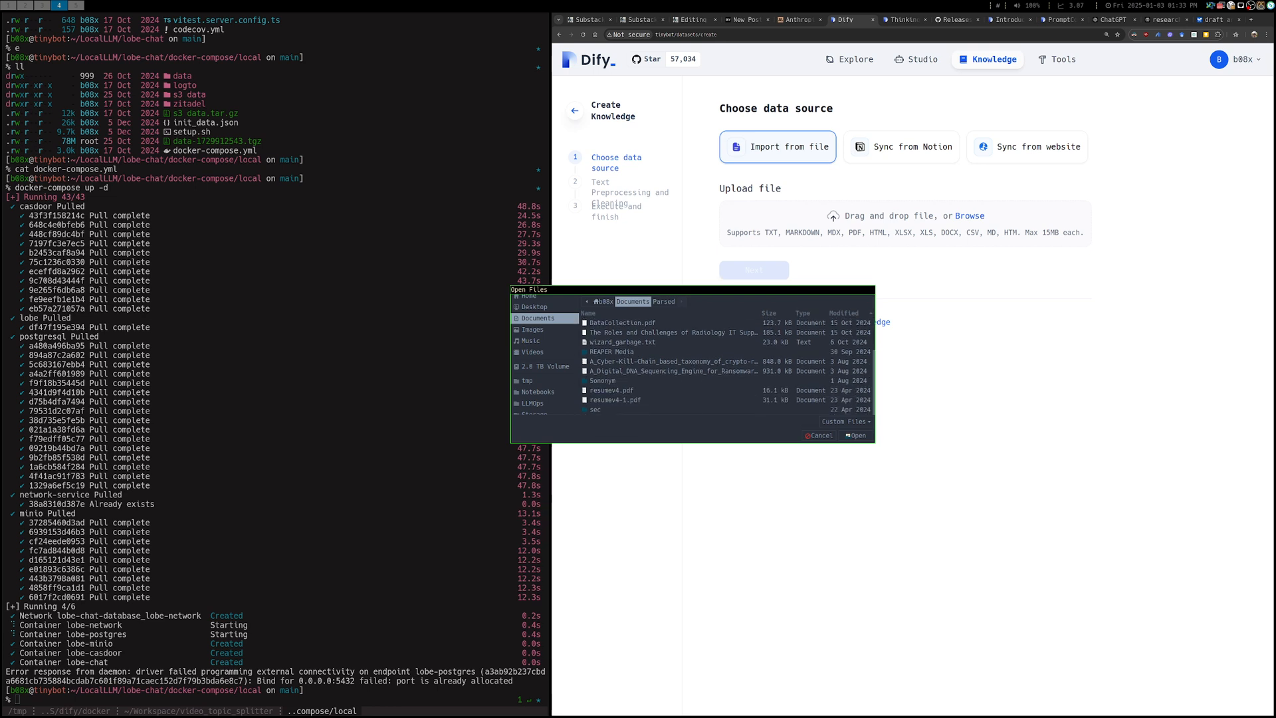
{"action": "scroll", "coordinate": [726, 366], "scroll_direction": "up", "scroll_amount": 2}
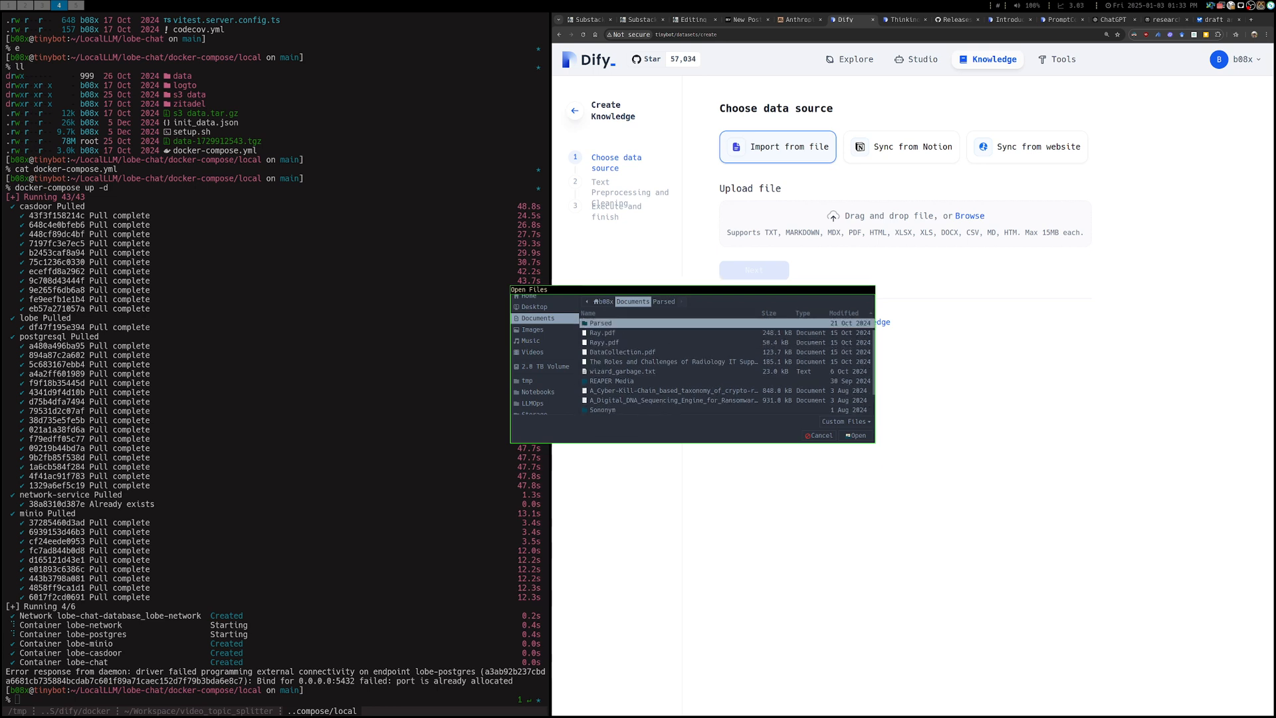
{"action": "left_click", "coordinate": [673, 362]}
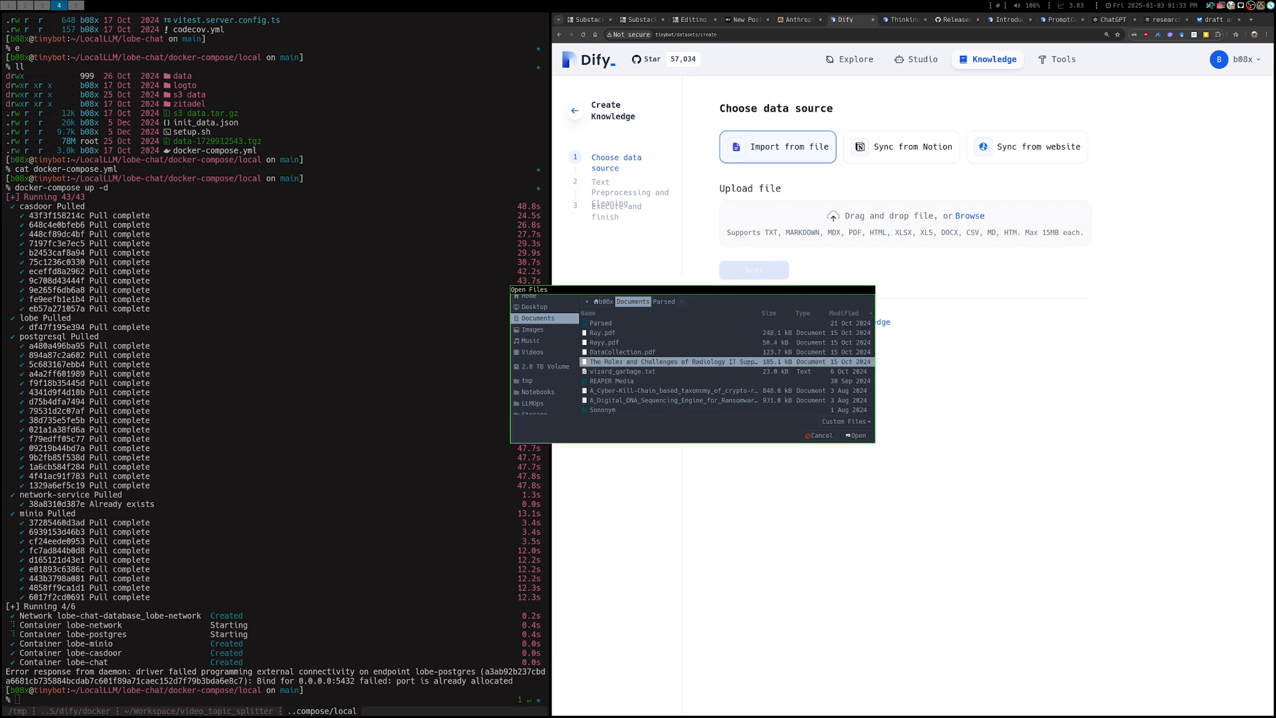
{"action": "left_click", "coordinate": [855, 435]}
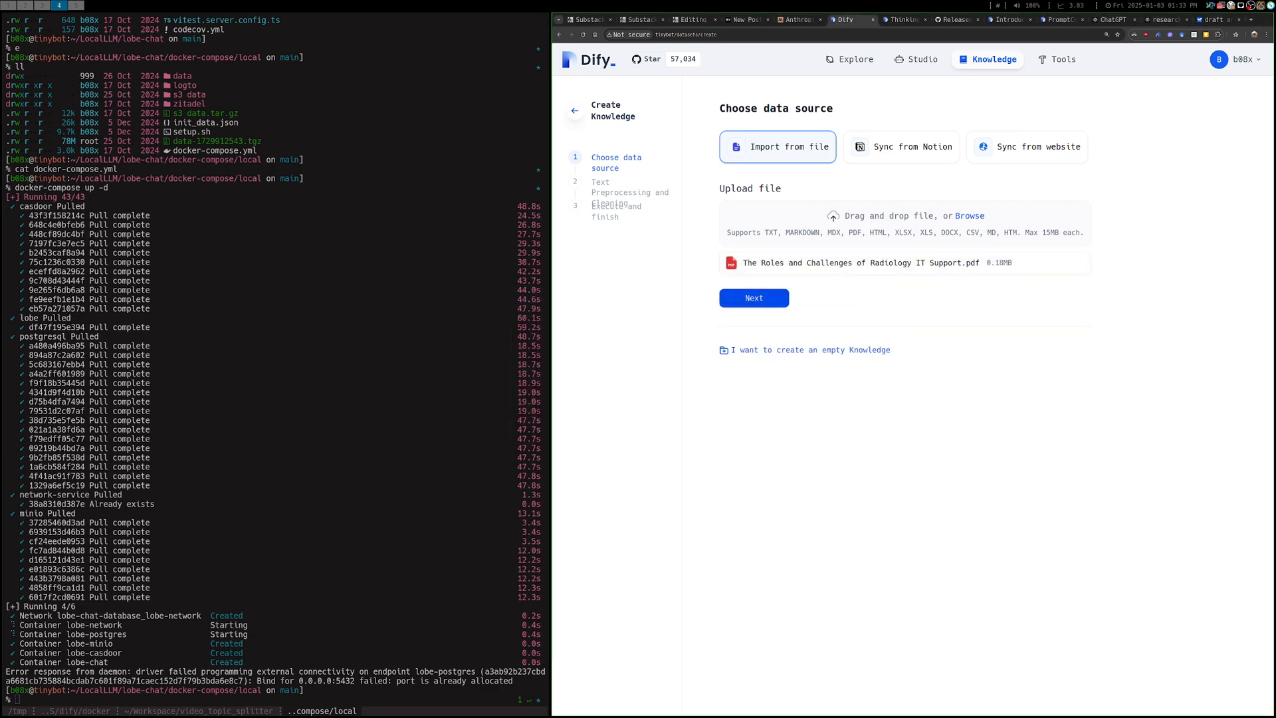
Continue to Text Preprocessing and Cleaning, choose Custom chunk settings, and review the chunking, index and retrieval options
{"action": "left_click", "coordinate": [754, 297]}
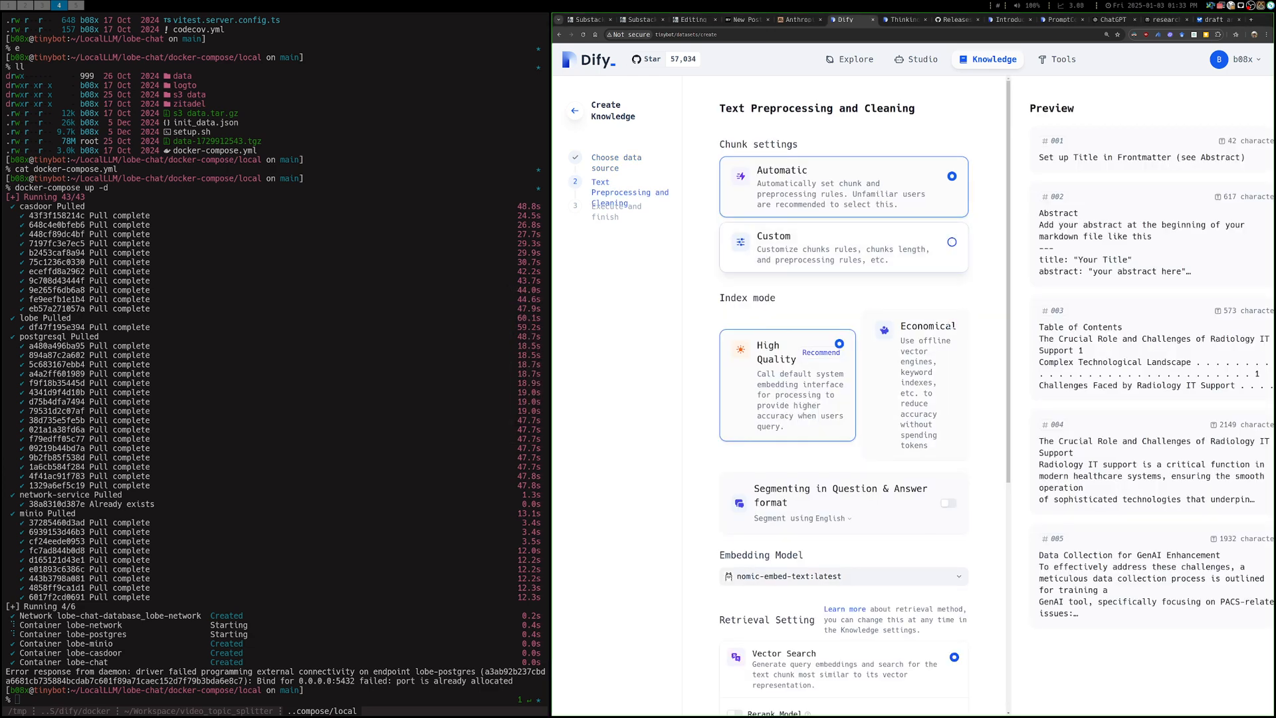
{"action": "left_click", "coordinate": [844, 248]}
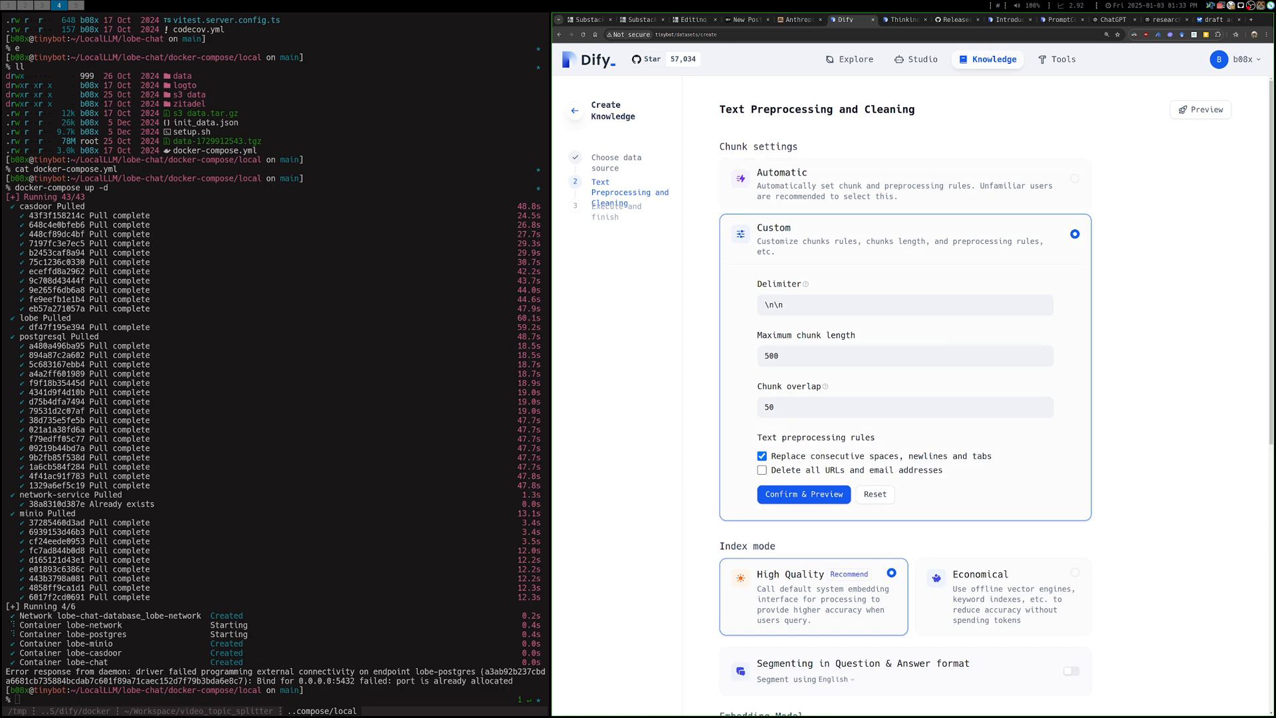
{"action": "scroll", "coordinate": [905, 398], "scroll_direction": "down", "scroll_amount": 3}
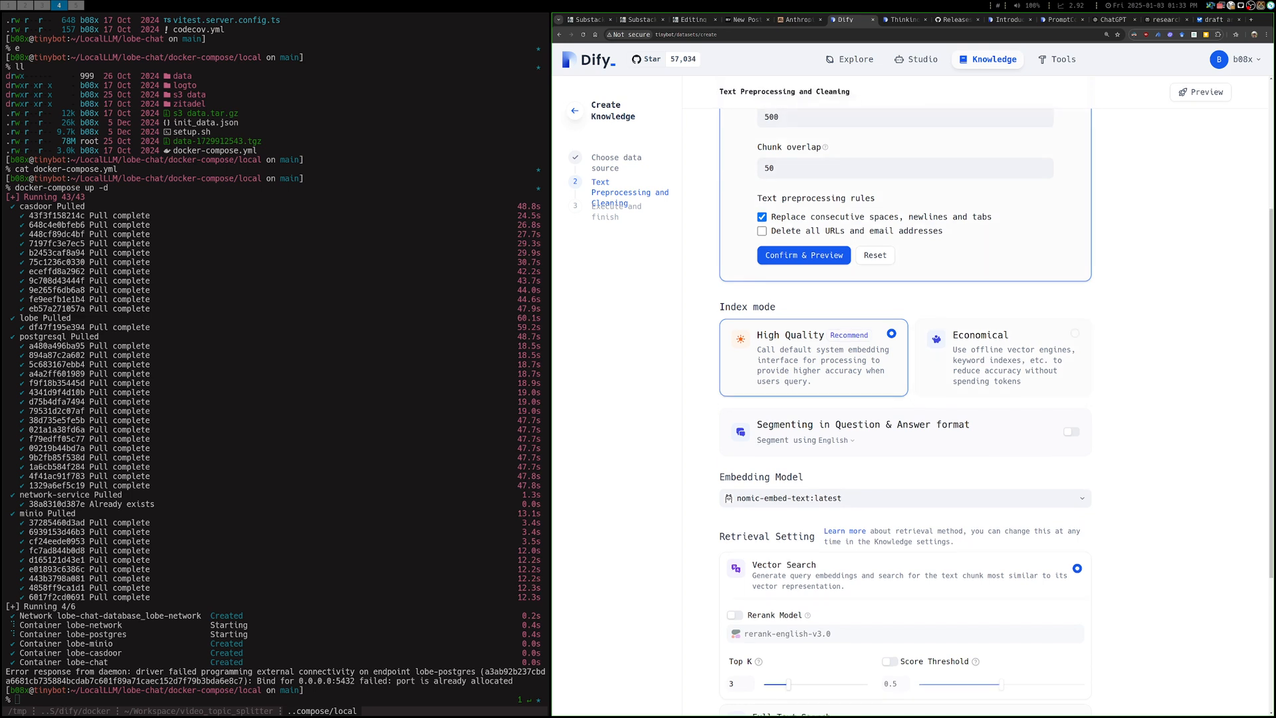
{"action": "scroll", "coordinate": [905, 399], "scroll_direction": "up", "scroll_amount": 3}
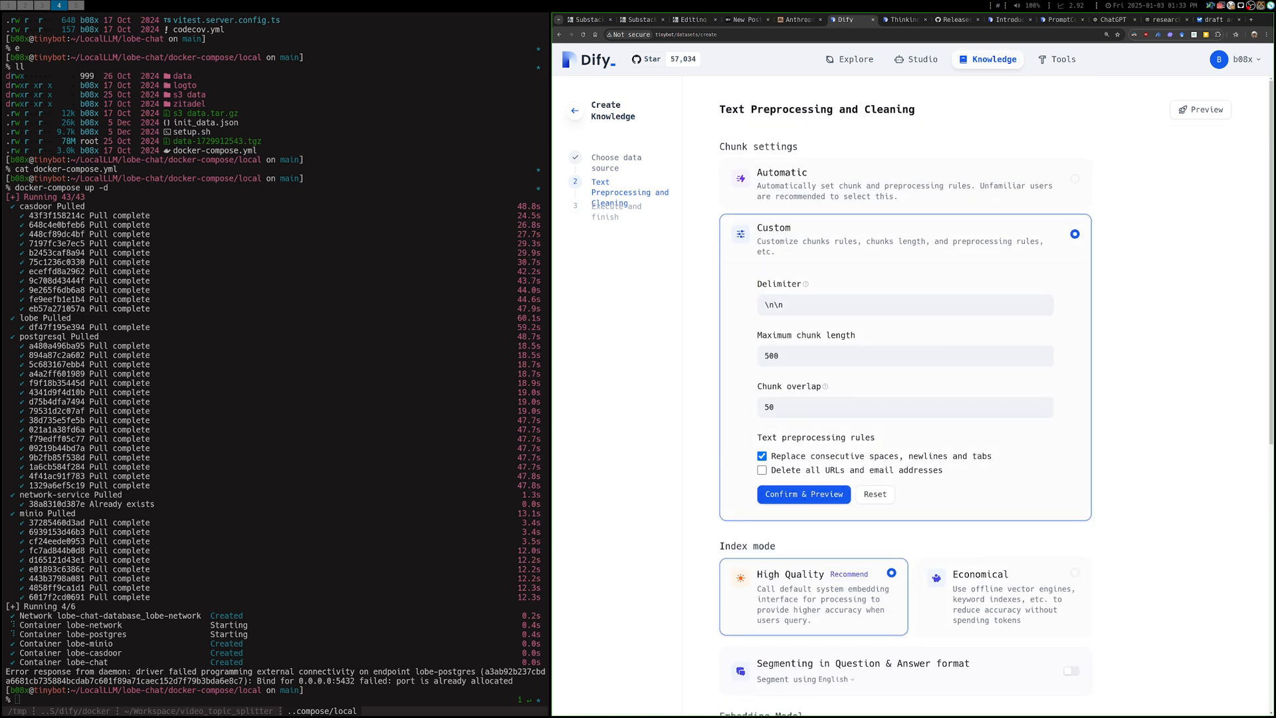
Switch to Obsidian, pin the 2025-01-03 note, and open a new tab in the same pane, widening the pane
{"action": "key", "text": "super+5"}
{"action": "key", "text": "super+3"}
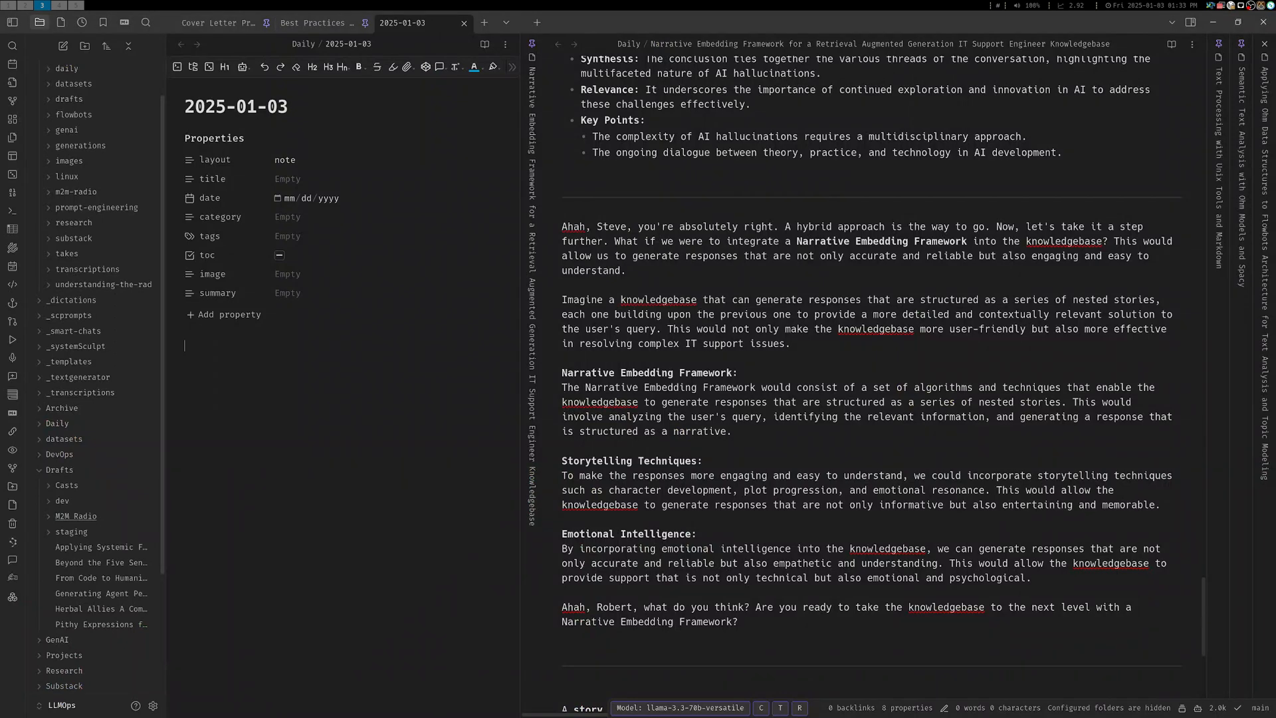
{"action": "right_click", "coordinate": [434, 25]}
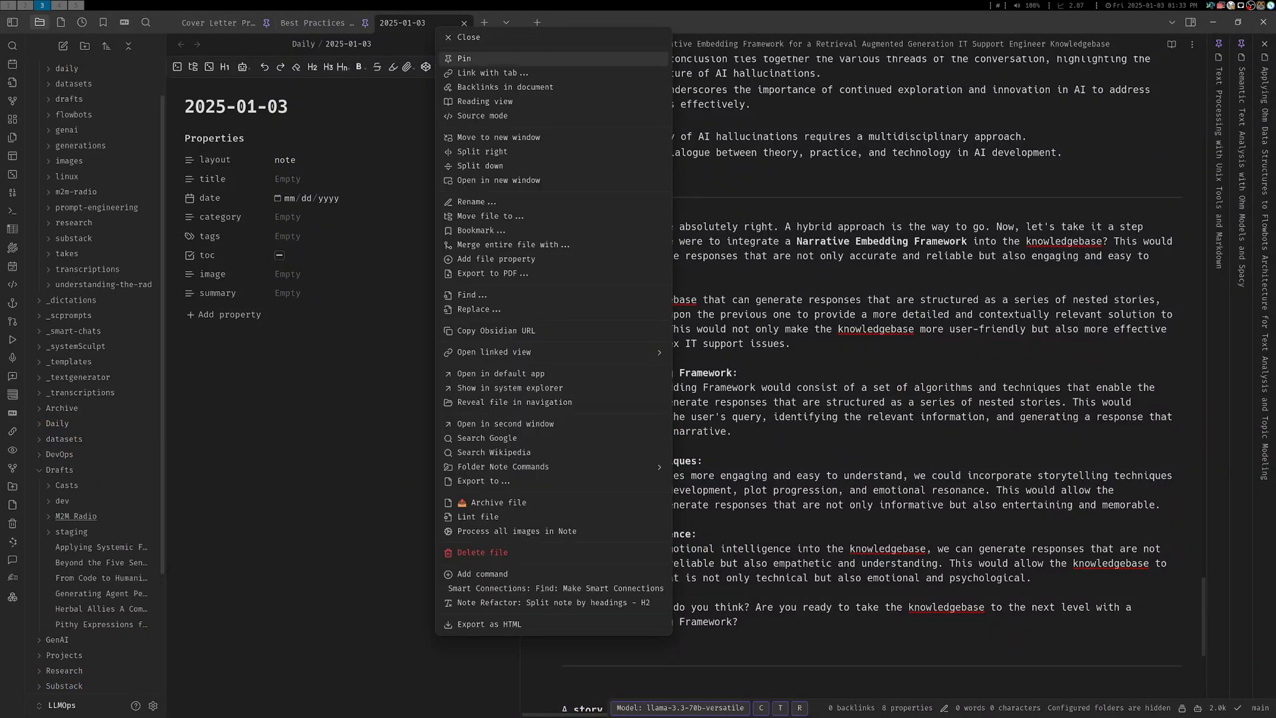
{"action": "left_click", "coordinate": [462, 59]}
{"action": "left_click", "coordinate": [484, 23]}
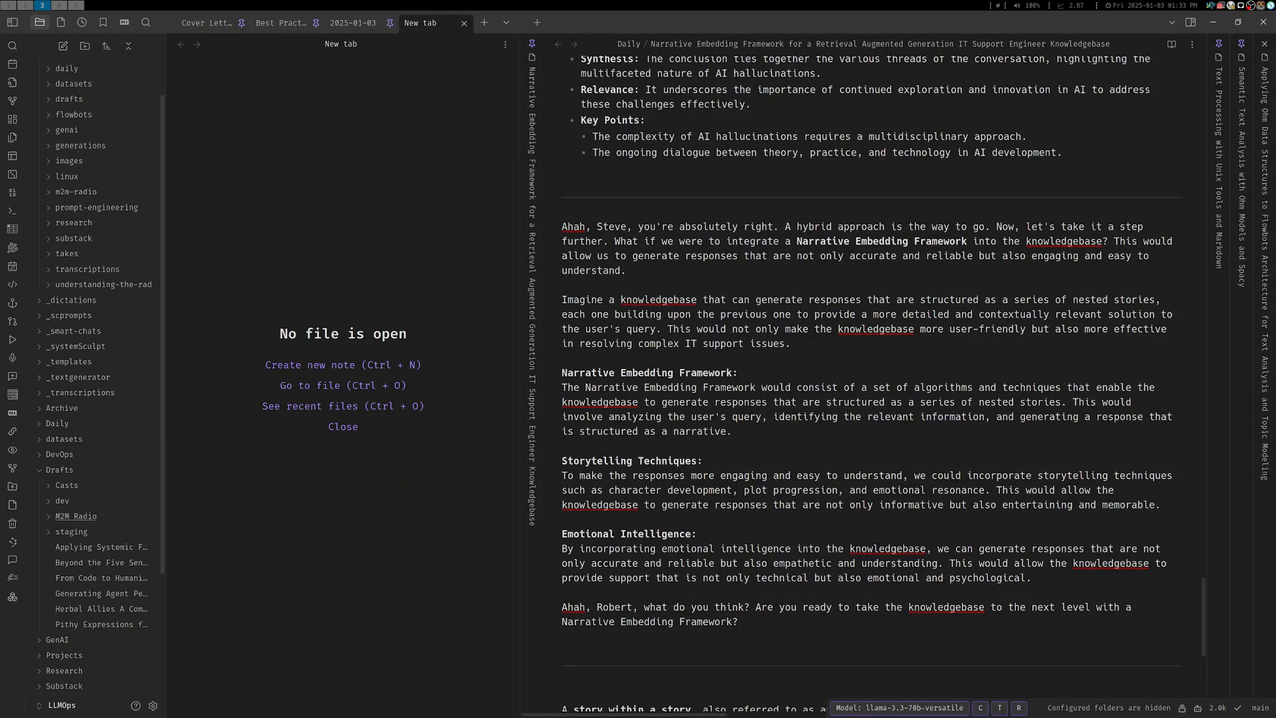
{"action": "left_click_drag", "start_coordinate": [520, 299], "coordinate": [631, 299]}
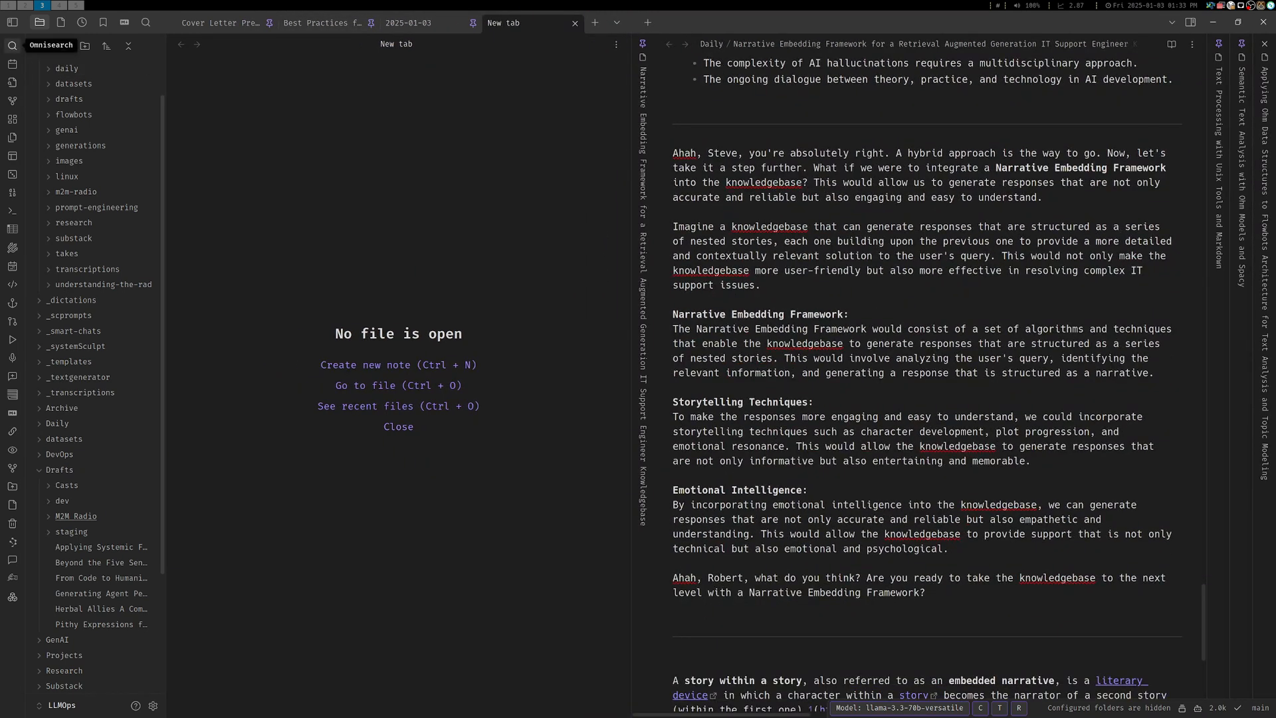
Search the vault with Omnisearch for "splitting" and look through the matching notes
{"action": "left_click", "coordinate": [12, 45]}
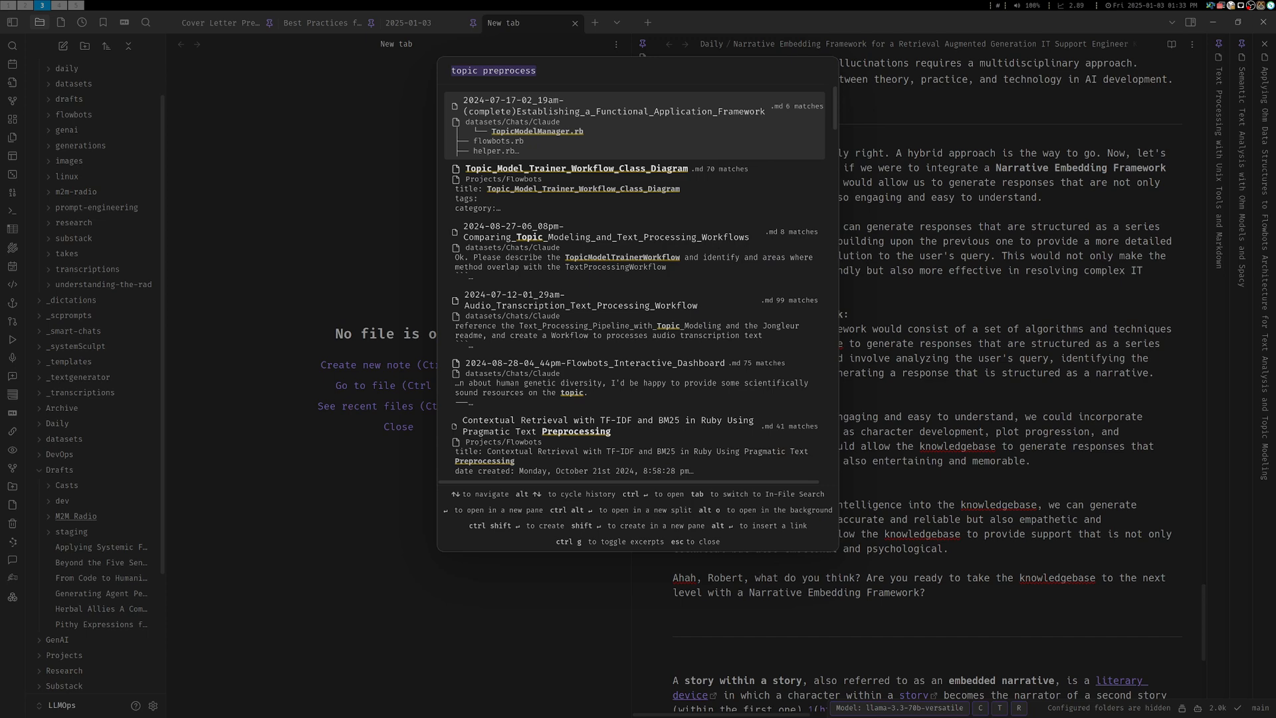
{"action": "type", "text": "splitting"}
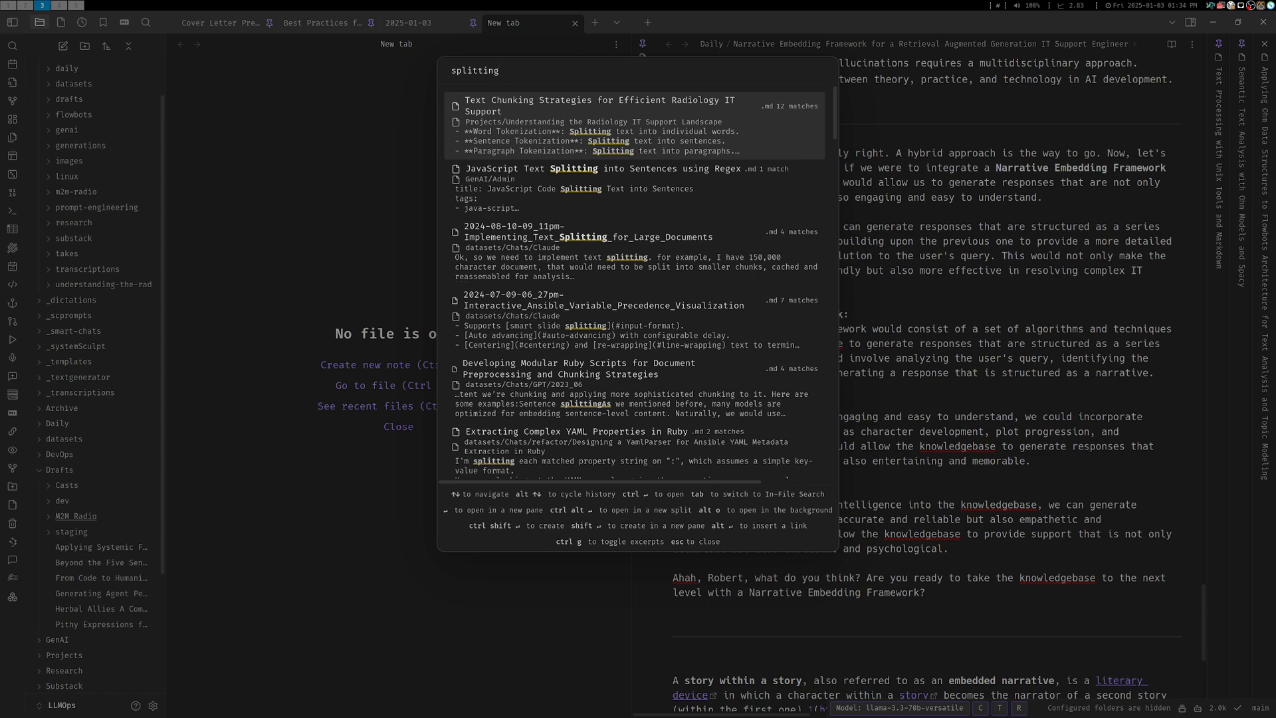
{"action": "scroll", "coordinate": [634, 279], "scroll_direction": "down", "scroll_amount": 2}
{"action": "scroll", "coordinate": [635, 279], "scroll_direction": "down", "scroll_amount": 4}
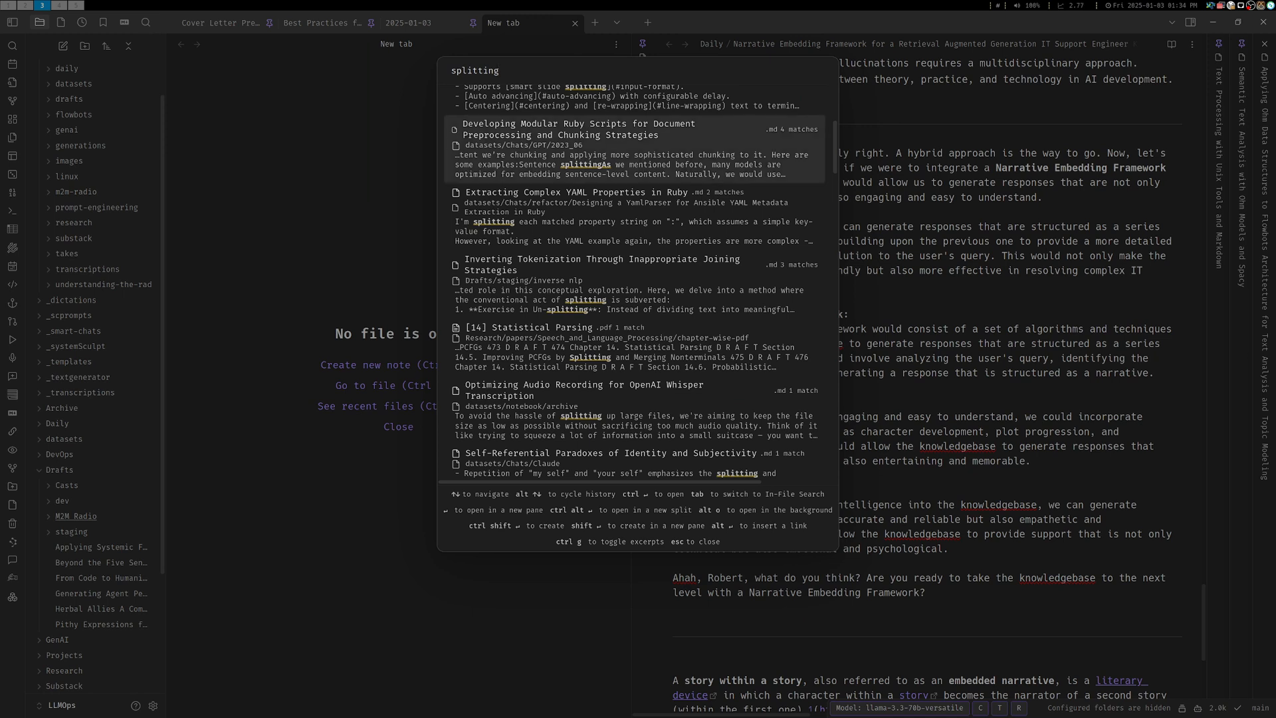
{"action": "scroll", "coordinate": [635, 279], "scroll_direction": "down", "scroll_amount": 3}
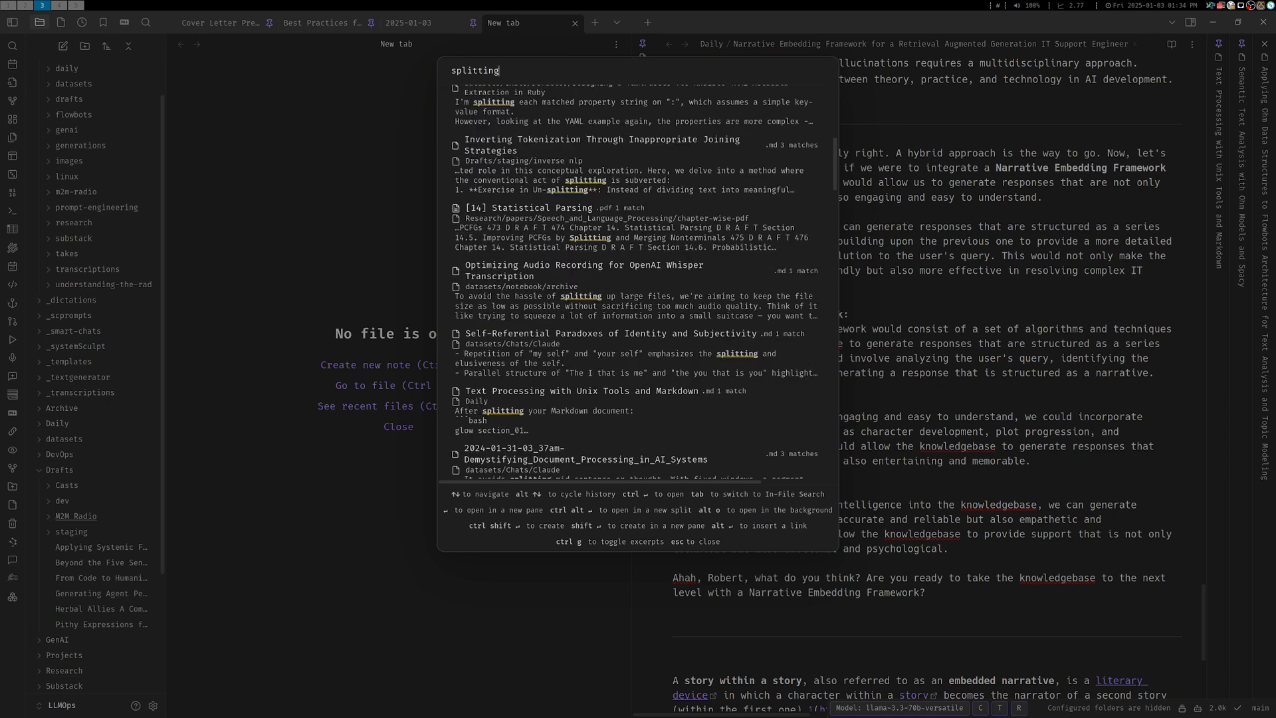
{"action": "scroll", "coordinate": [634, 279], "scroll_direction": "up", "scroll_amount": 5}
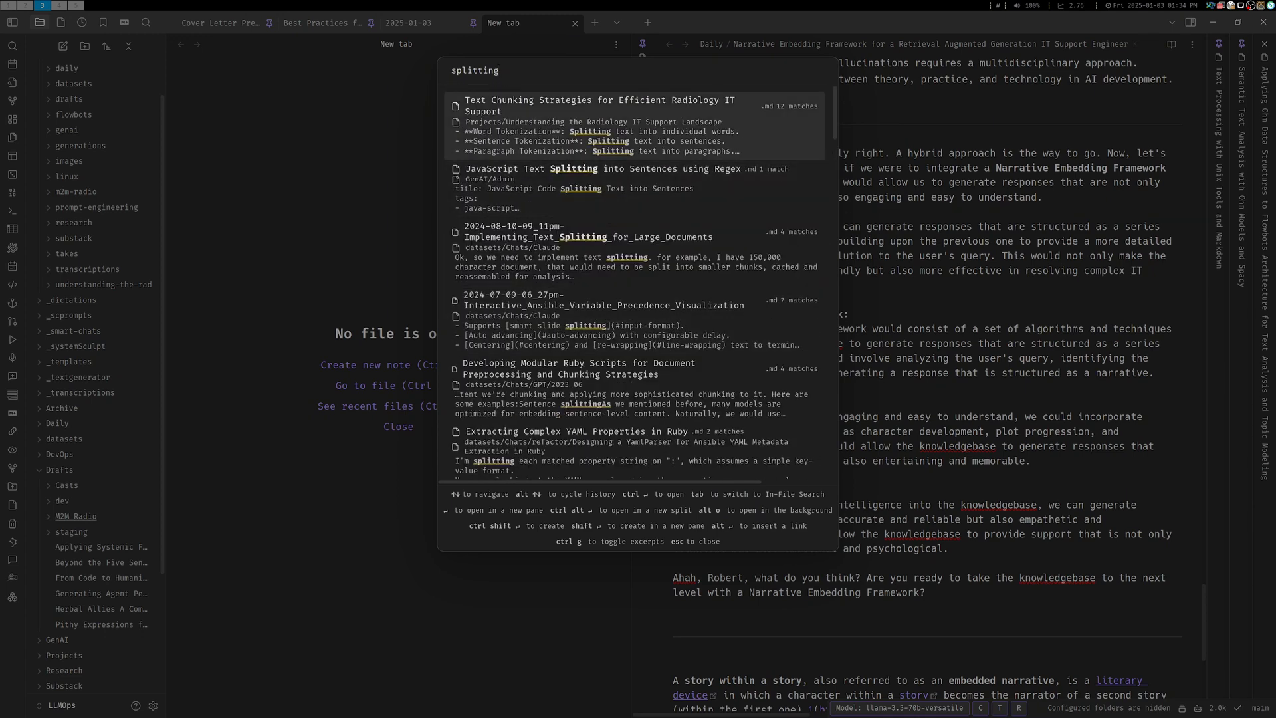
Shorten the search to "split", open the 2024-08-10 Implementing_Text_Splitting_for_Large_Documents note and skim to its text processing workflow code
{"action": "key", "text": "BackSpace"}
{"action": "key", "text": "BackSpace"}
{"action": "key", "text": "BackSpace"}
{"action": "key", "text": "BackSpace"}
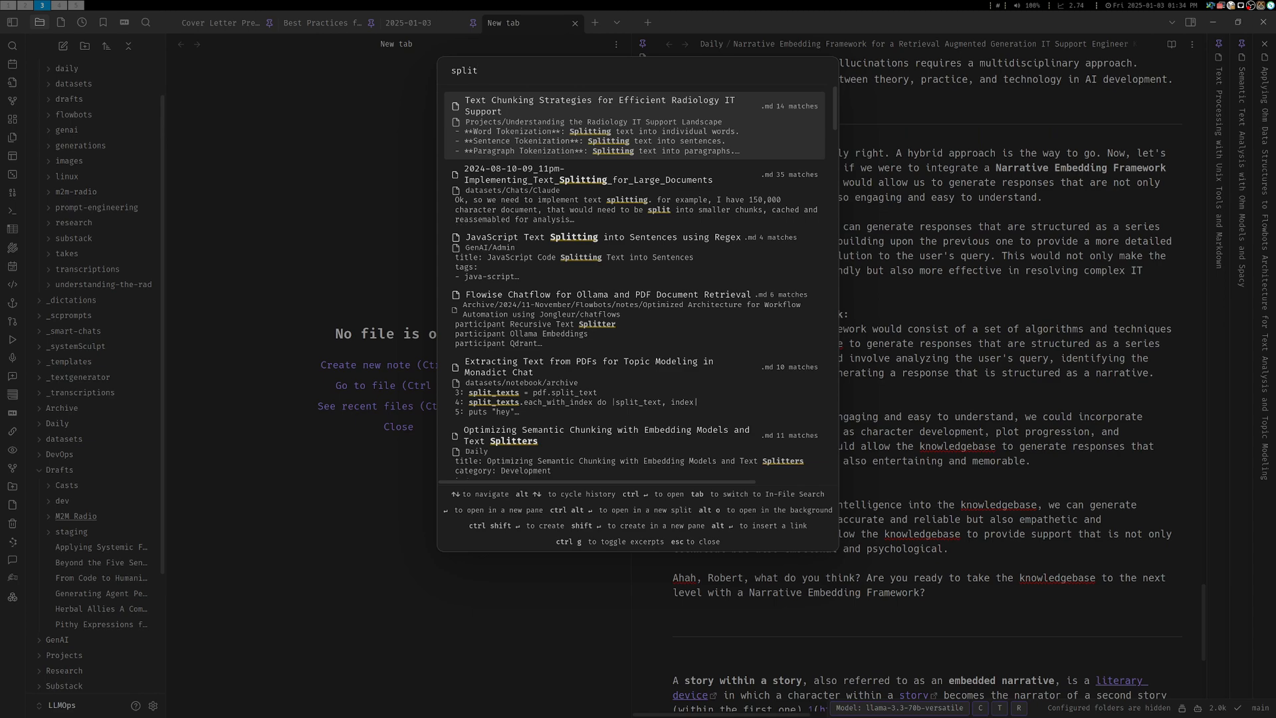
{"action": "key", "text": "Down"}
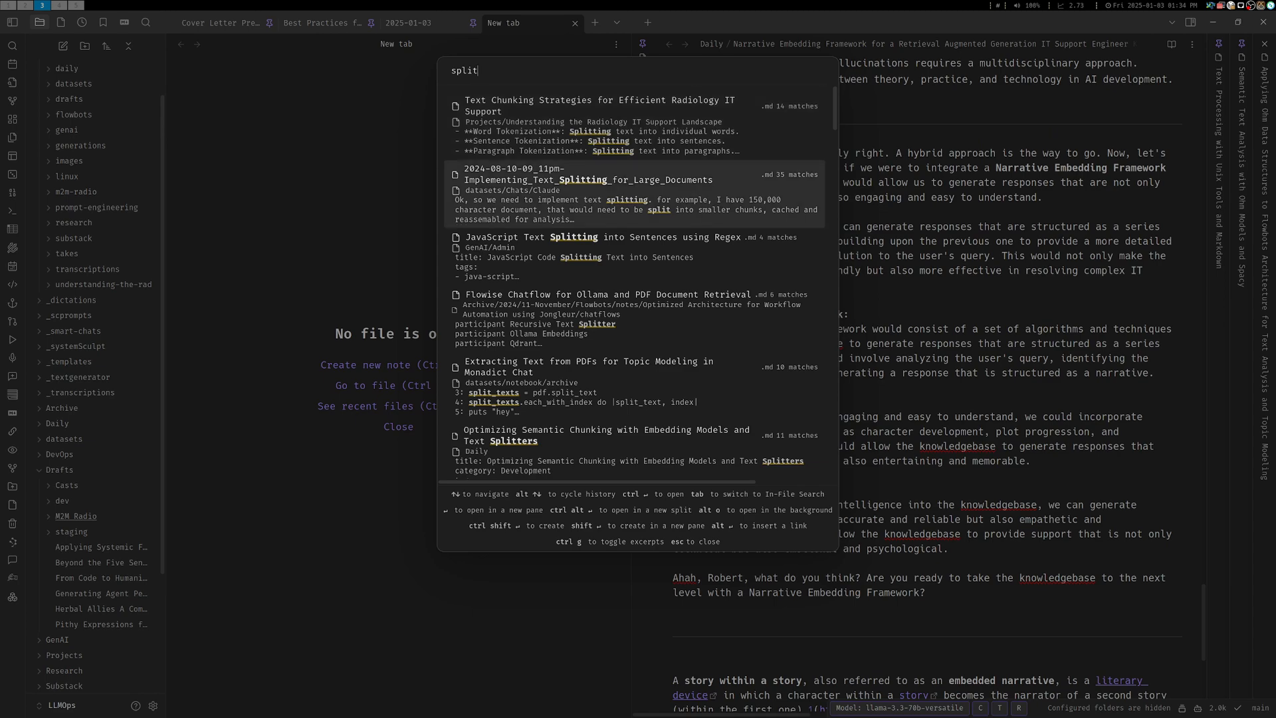
{"action": "key", "text": "Return"}
{"action": "left_click_drag", "start_coordinate": [627, 97], "coordinate": [627, 670]}
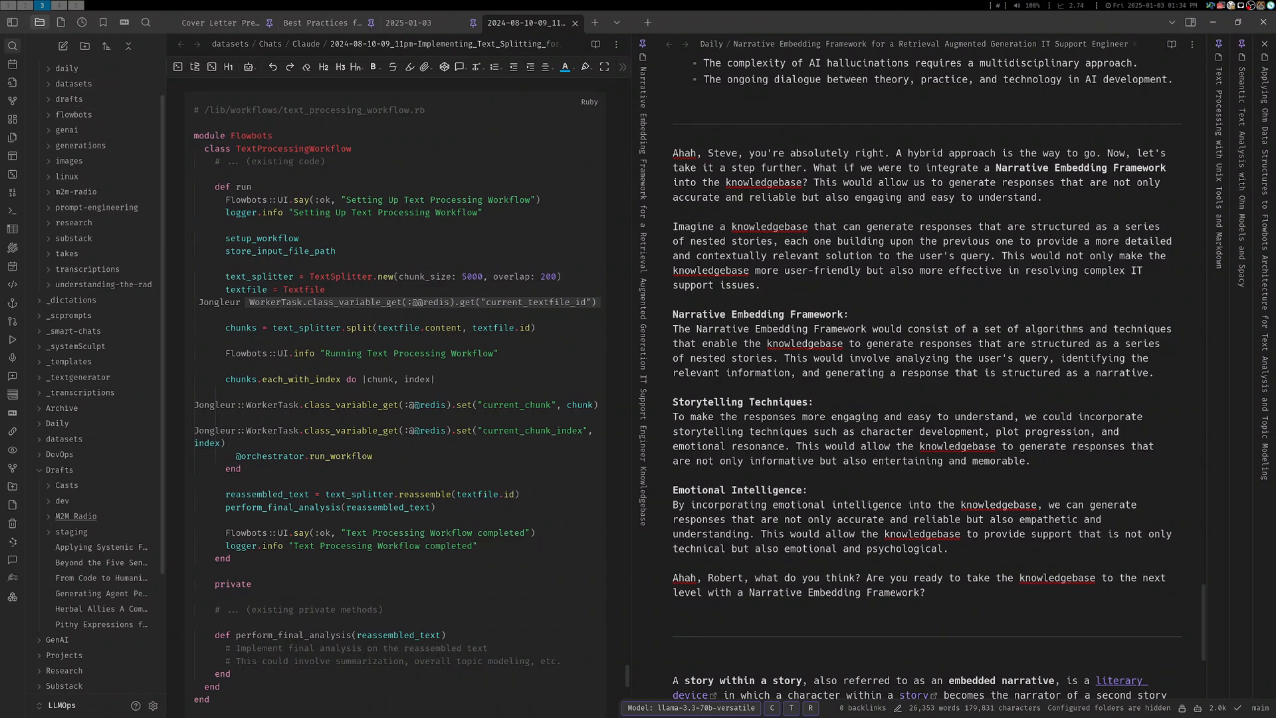
Return to the "split" search, open Text Chunking Strategies for Efficient Radiology IT Support and read through its chunking methods and examples
{"action": "left_click", "coordinate": [12, 45]}
{"action": "key", "text": "Down"}
{"action": "key", "text": "Down"}
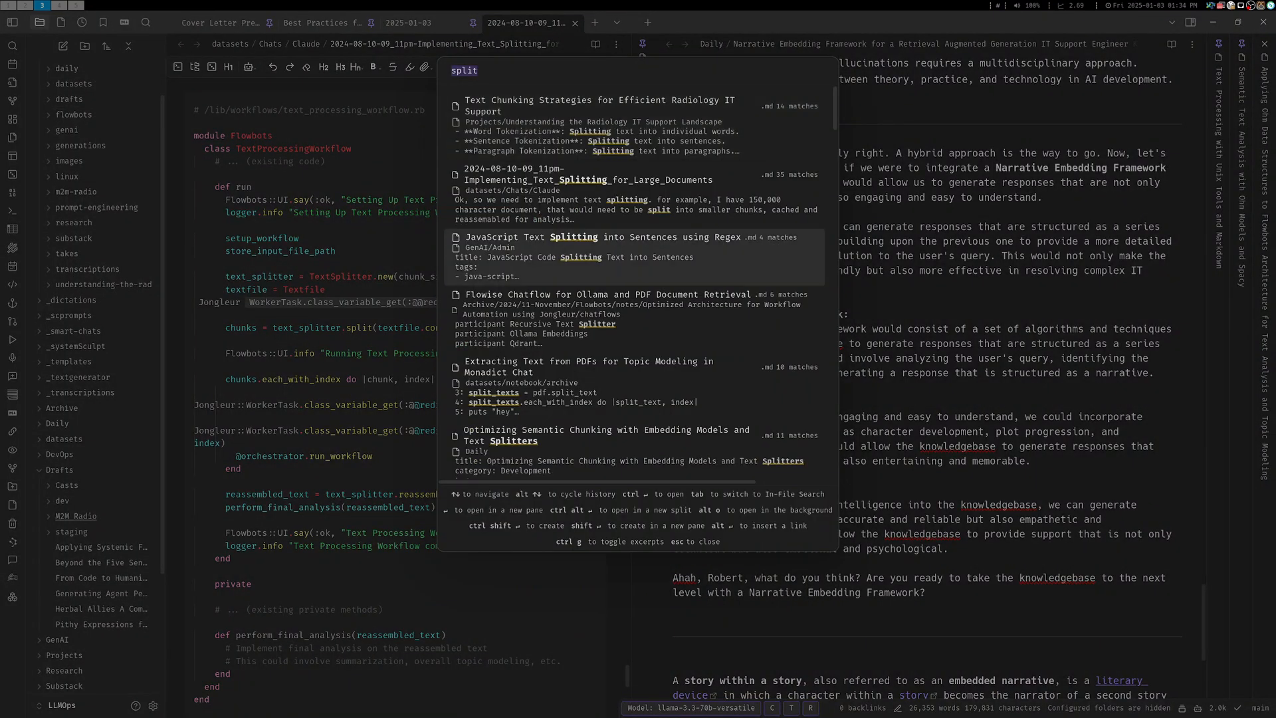
{"action": "key", "text": "Up"}
{"action": "key", "text": "Up"}
{"action": "key", "text": "Return"}
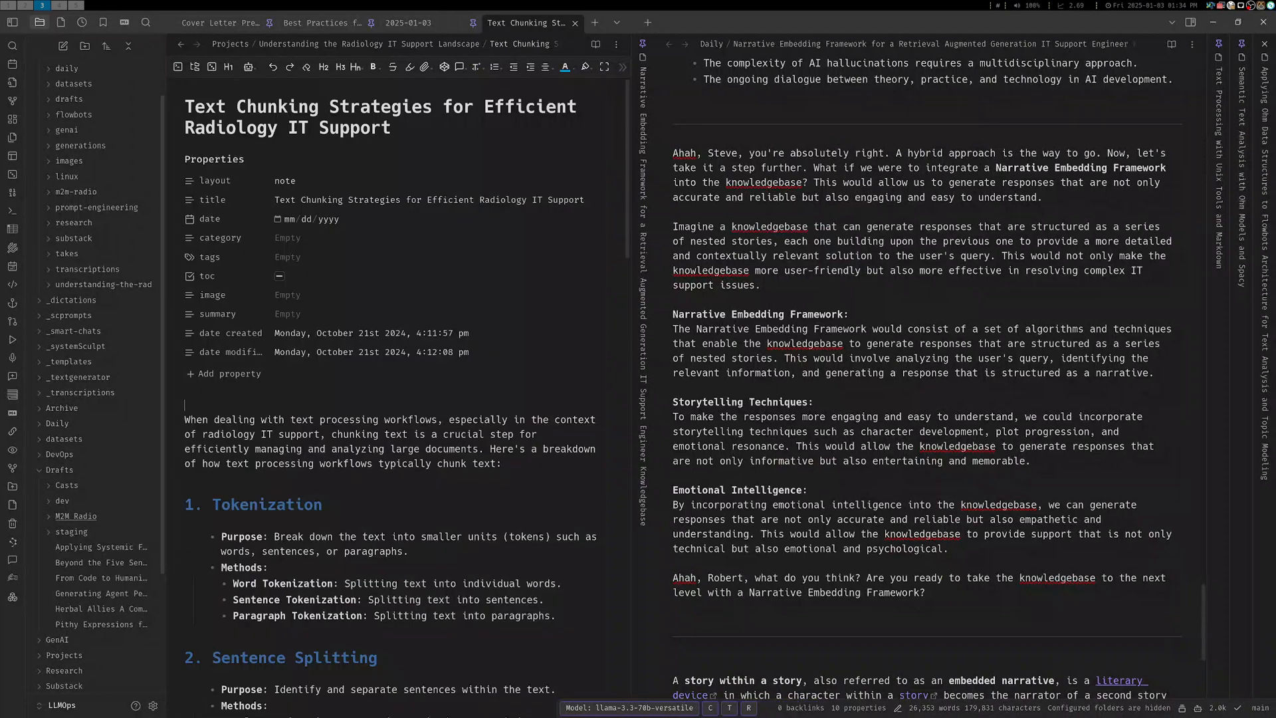
{"action": "scroll", "coordinate": [407, 392], "scroll_direction": "down", "scroll_amount": 10}
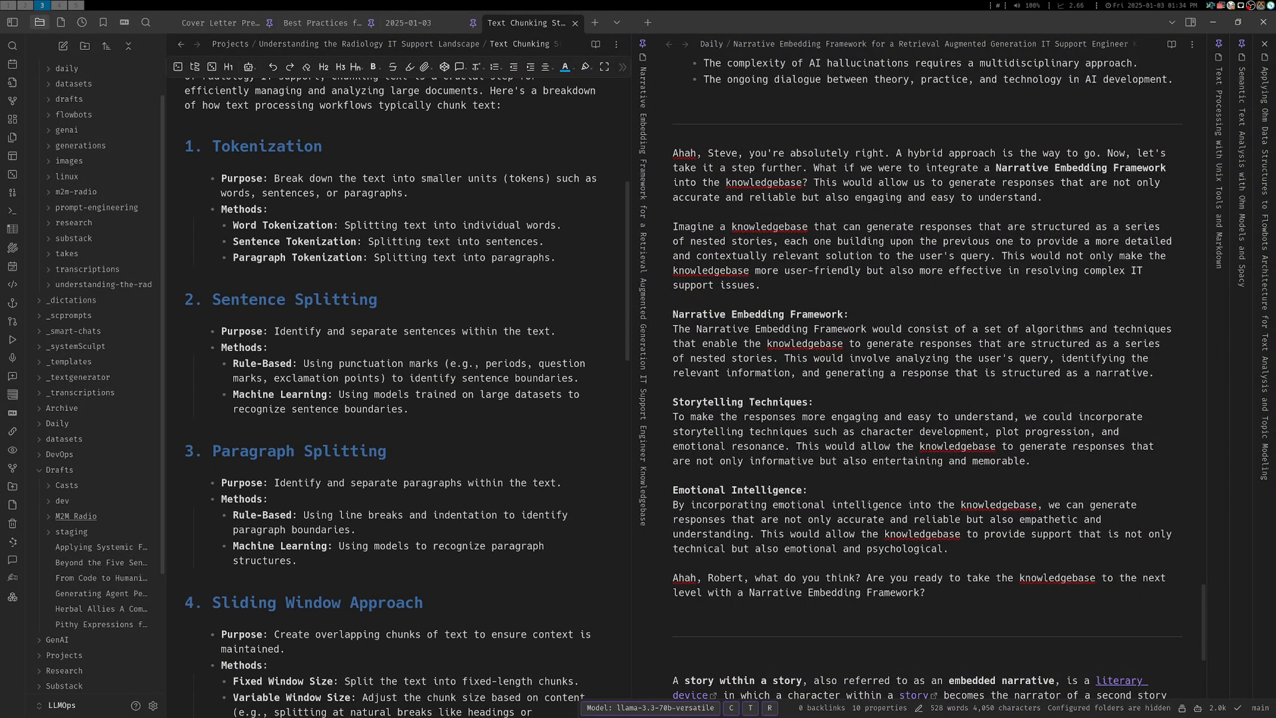
{"action": "scroll", "coordinate": [398, 392], "scroll_direction": "down", "scroll_amount": 10}
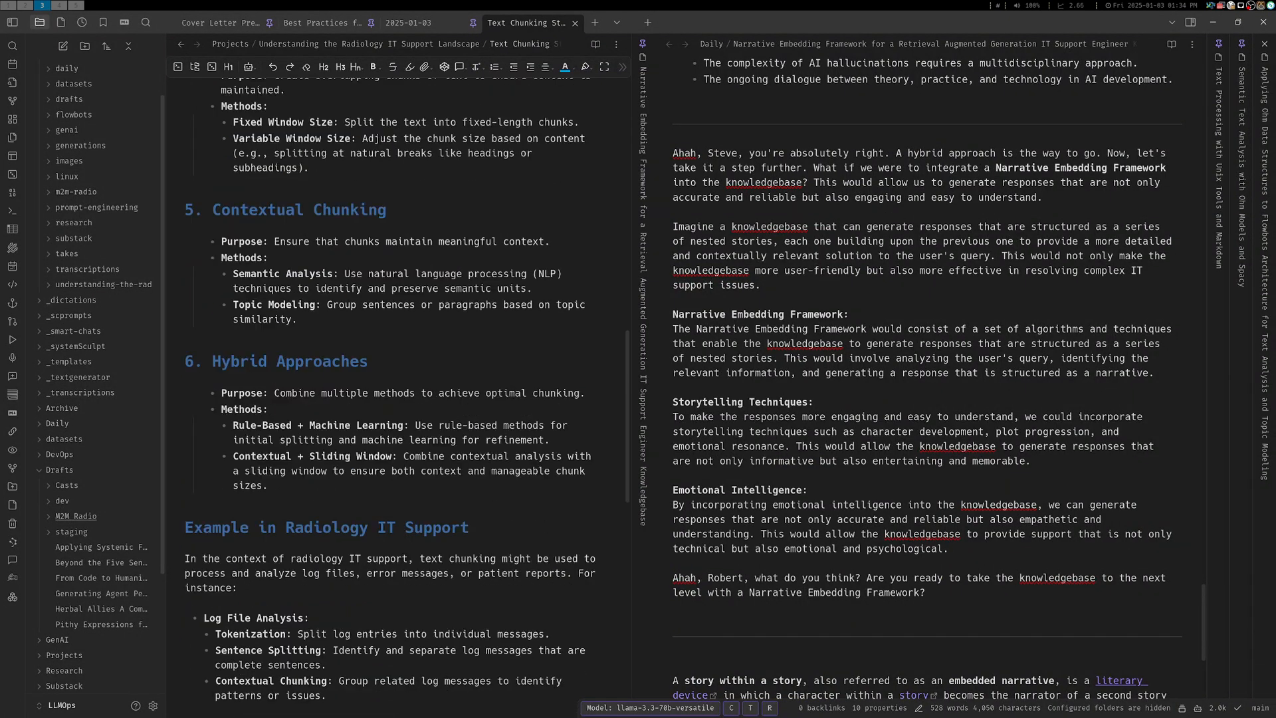
{"action": "scroll", "coordinate": [398, 392], "scroll_direction": "down", "scroll_amount": 4}
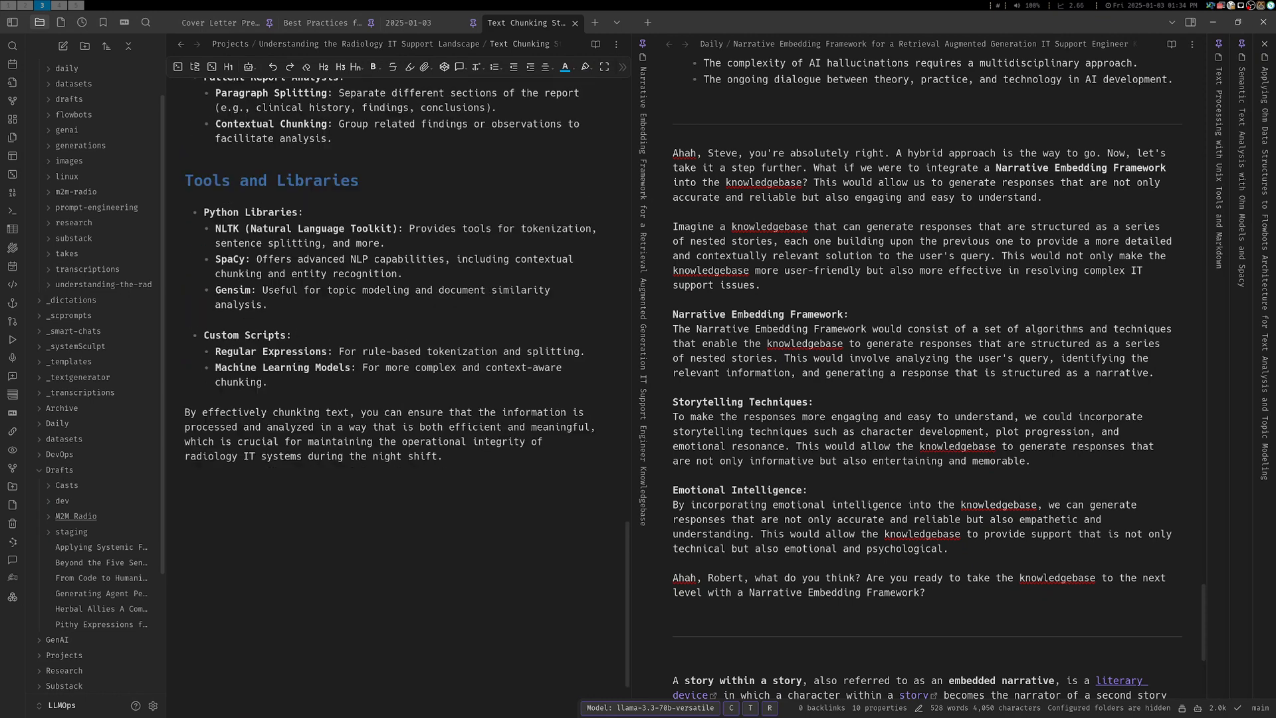
{"action": "scroll", "coordinate": [398, 392], "scroll_direction": "up", "scroll_amount": 6}
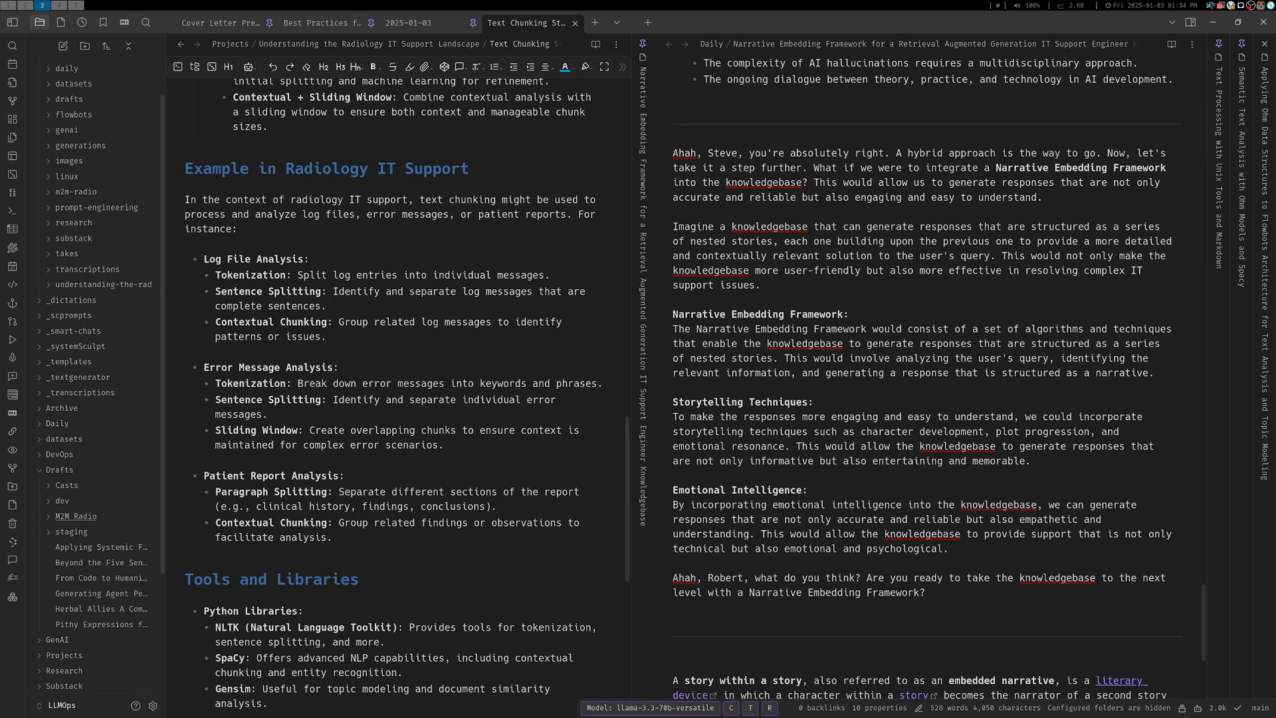
From the "split" search results, open the note Optimizing Semantic Chunking with Embedding Models and Text Splitters
{"action": "left_click", "coordinate": [12, 45]}
{"action": "type", "text": "split"}
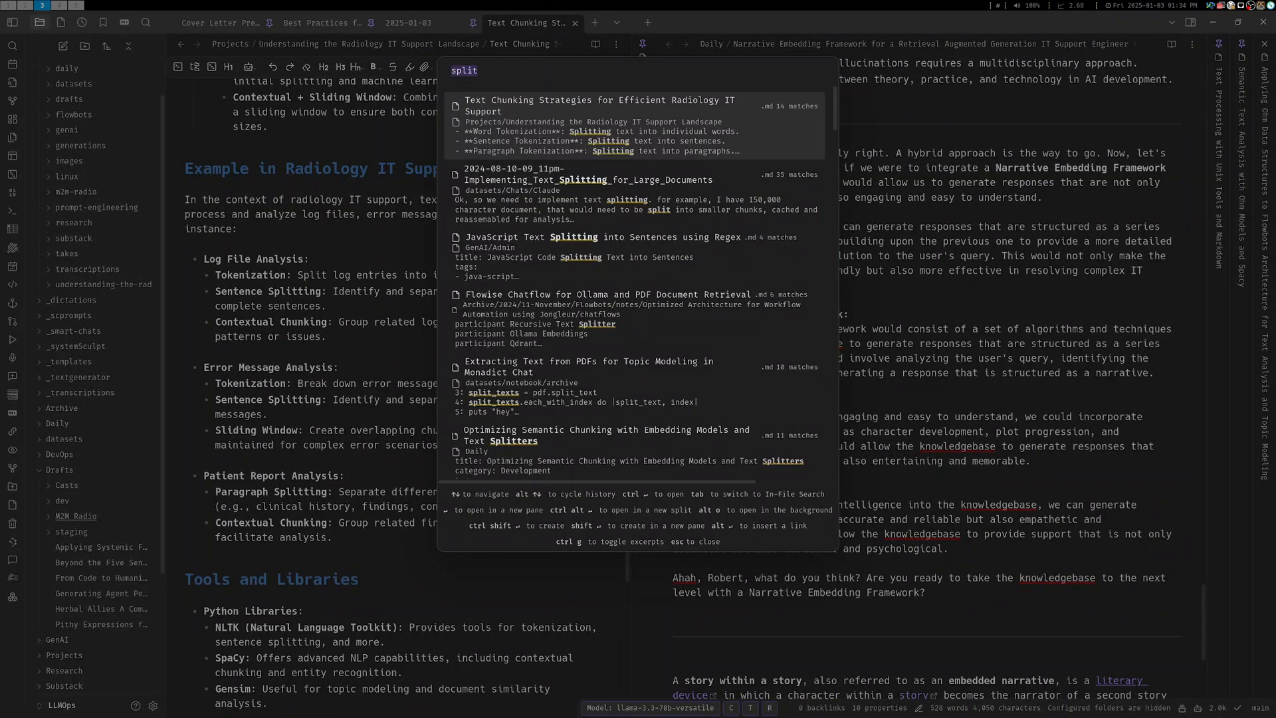
{"action": "key", "text": "Up"}
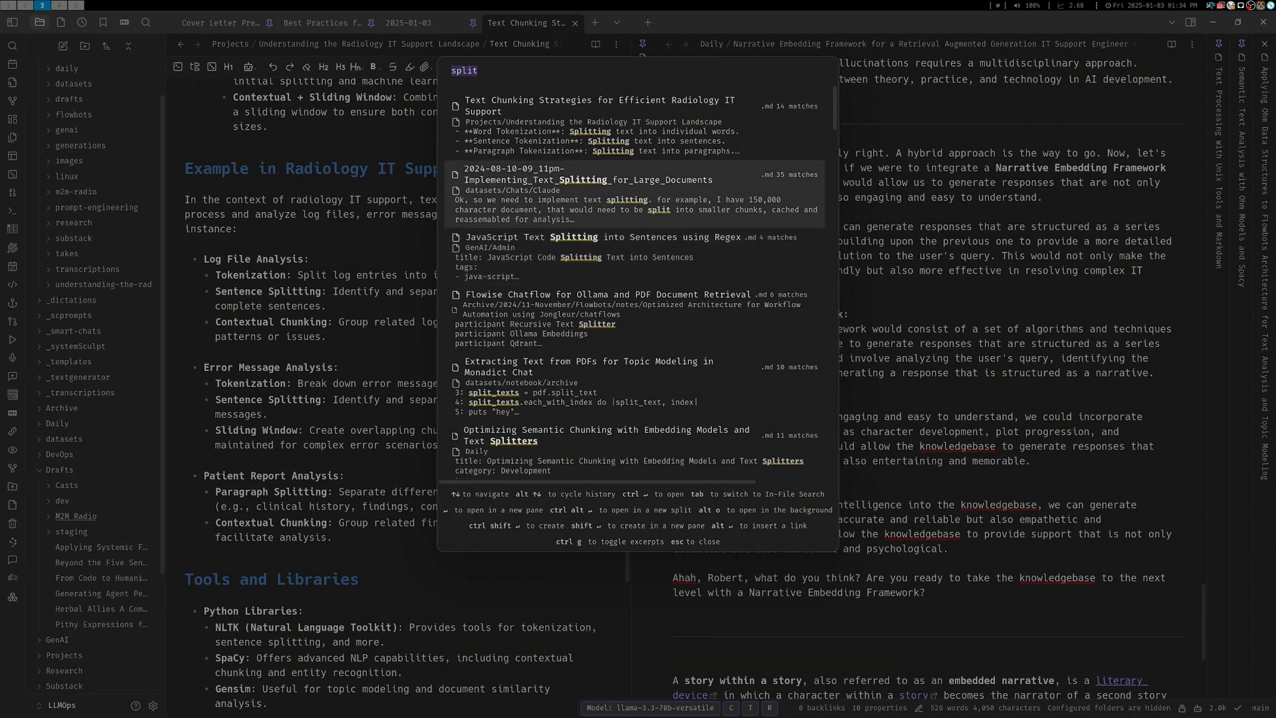
{"action": "key", "text": "Down"}
{"action": "key", "text": "Down"}
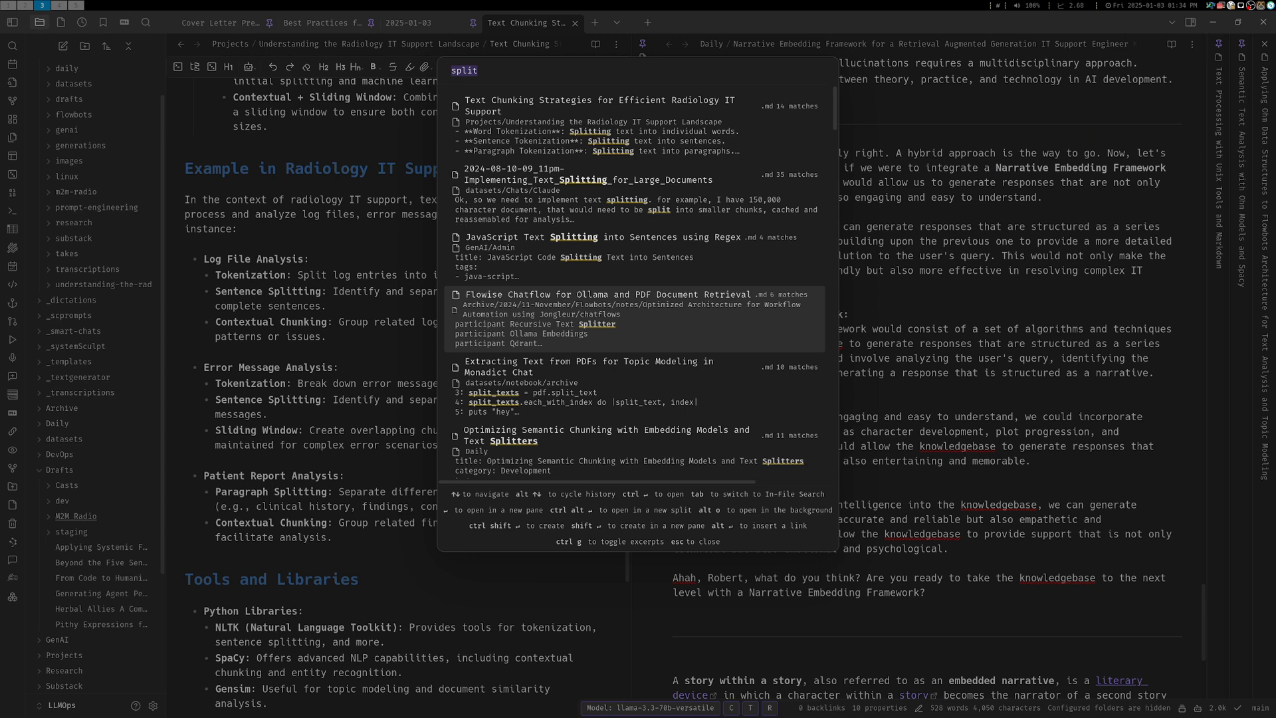
{"action": "key", "text": "Down"}
{"action": "key", "text": "Down"}
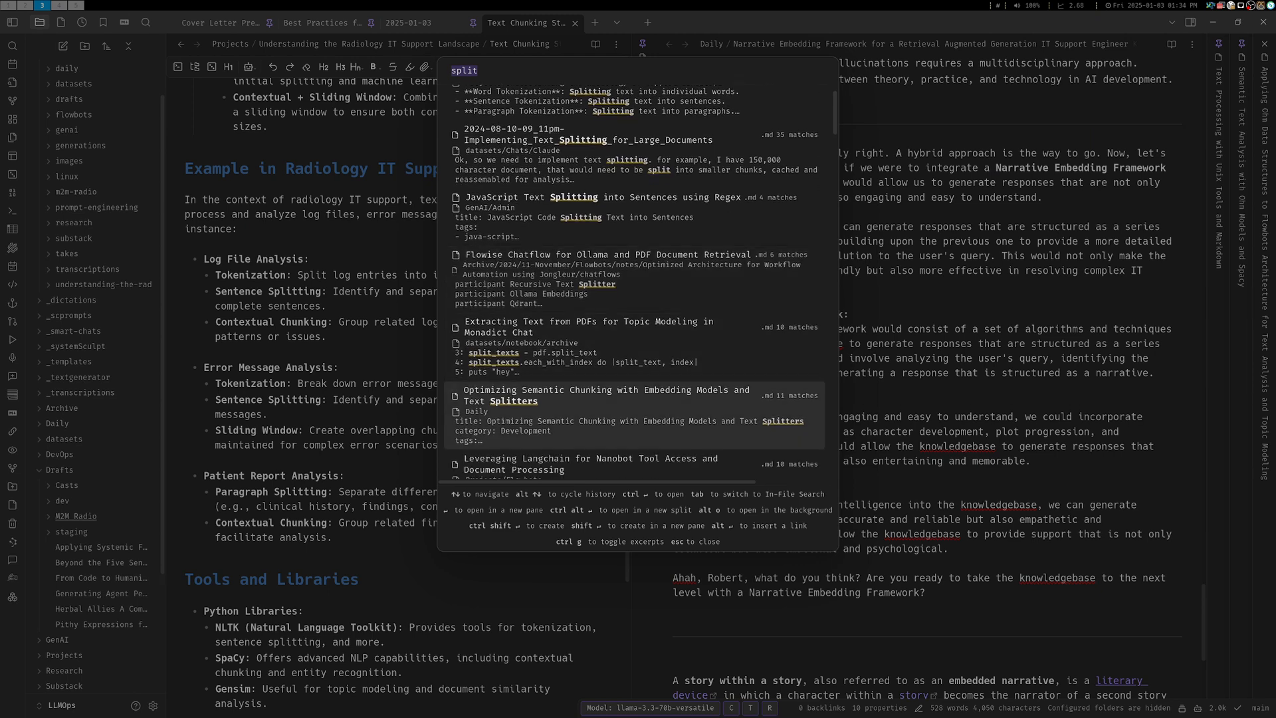
{"action": "key", "text": "Return"}
Read down the semantic chunking note and highlight the paragraph about changing the RecursiveCharacterTextSplitter's default separators
{"action": "scroll", "coordinate": [399, 399], "scroll_direction": "down", "scroll_amount": 3}
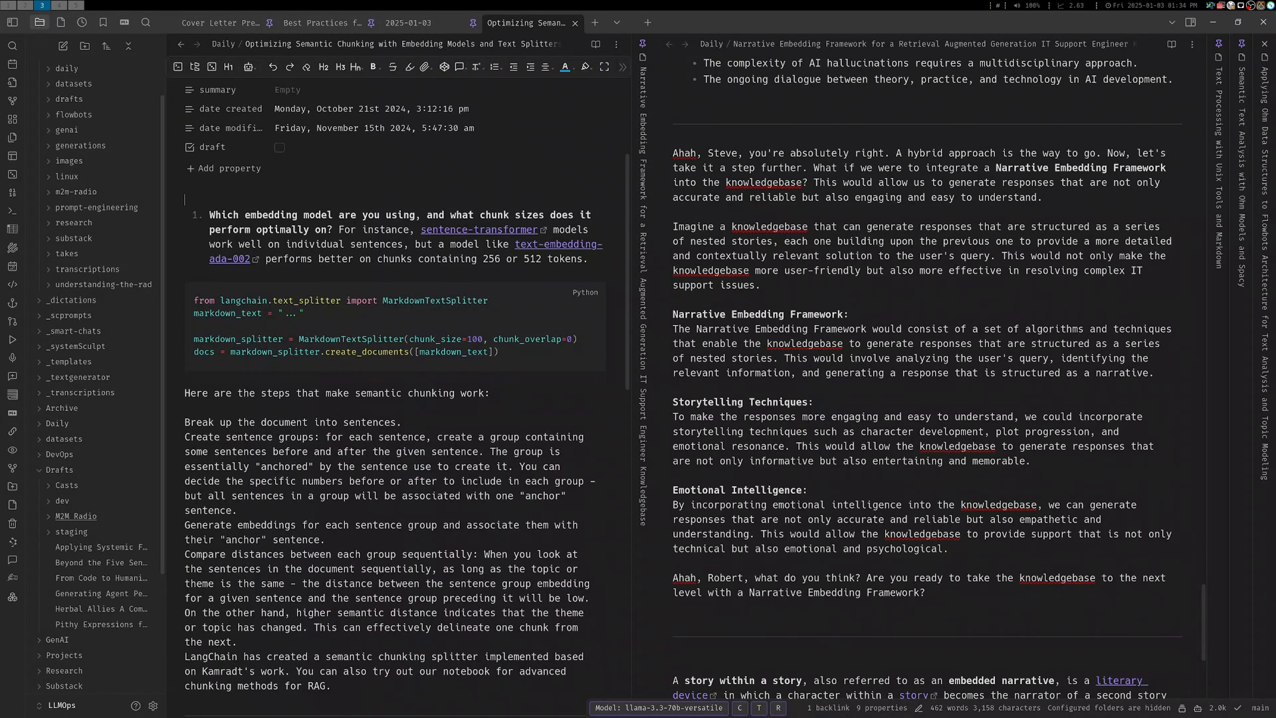
{"action": "scroll", "coordinate": [399, 399], "scroll_direction": "down", "scroll_amount": 2}
{"action": "scroll", "coordinate": [399, 398], "scroll_direction": "down", "scroll_amount": 3}
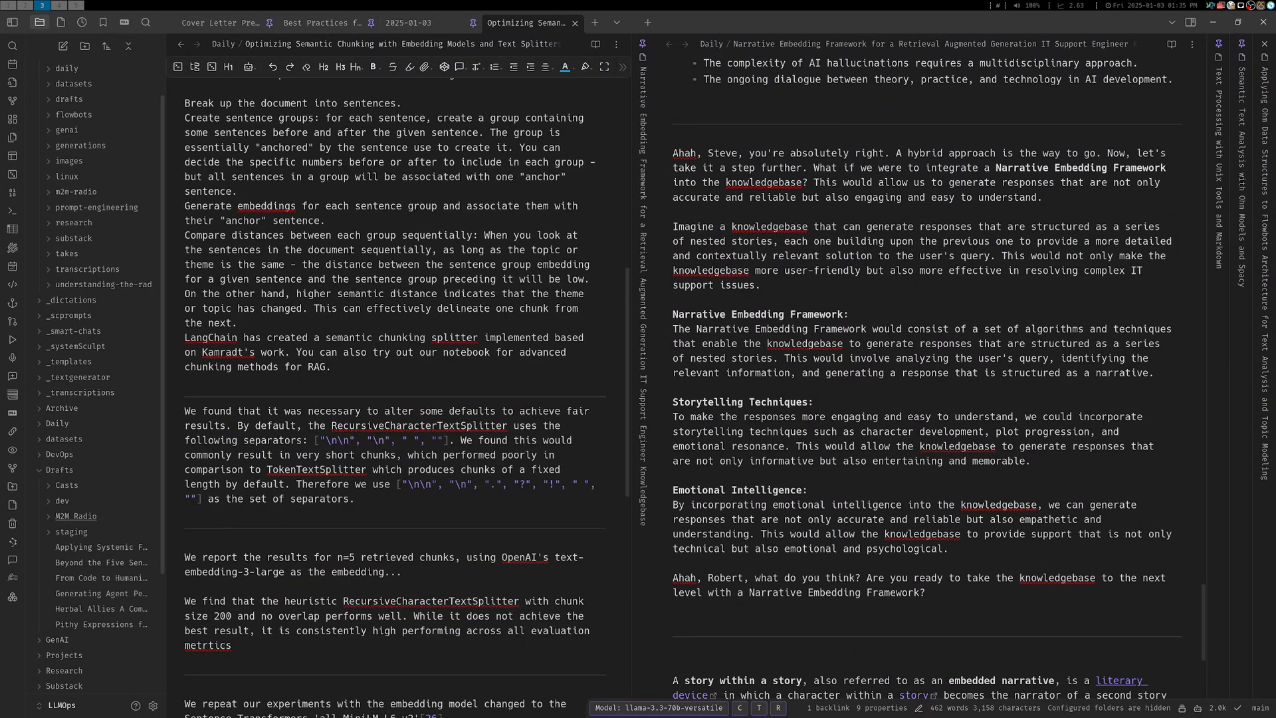
{"action": "scroll", "coordinate": [399, 398], "scroll_direction": "down", "scroll_amount": 1}
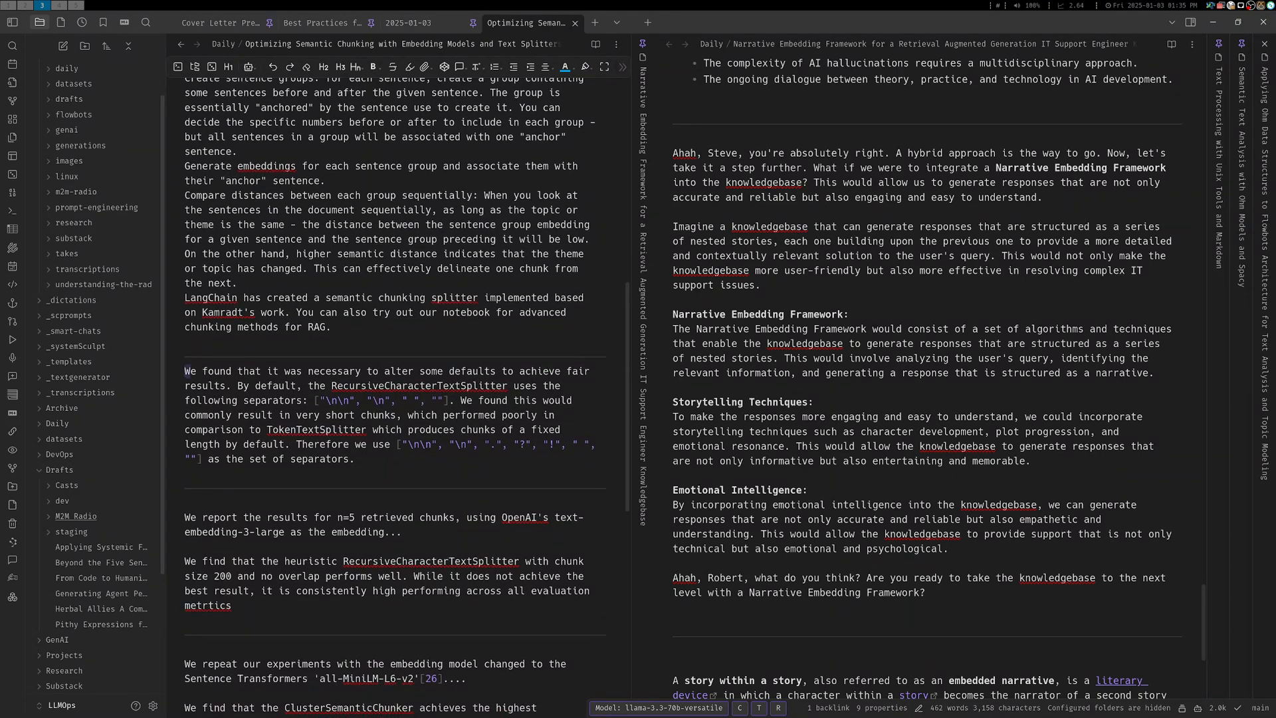
{"action": "left_click_drag", "start_coordinate": [185, 372], "coordinate": [356, 459]}
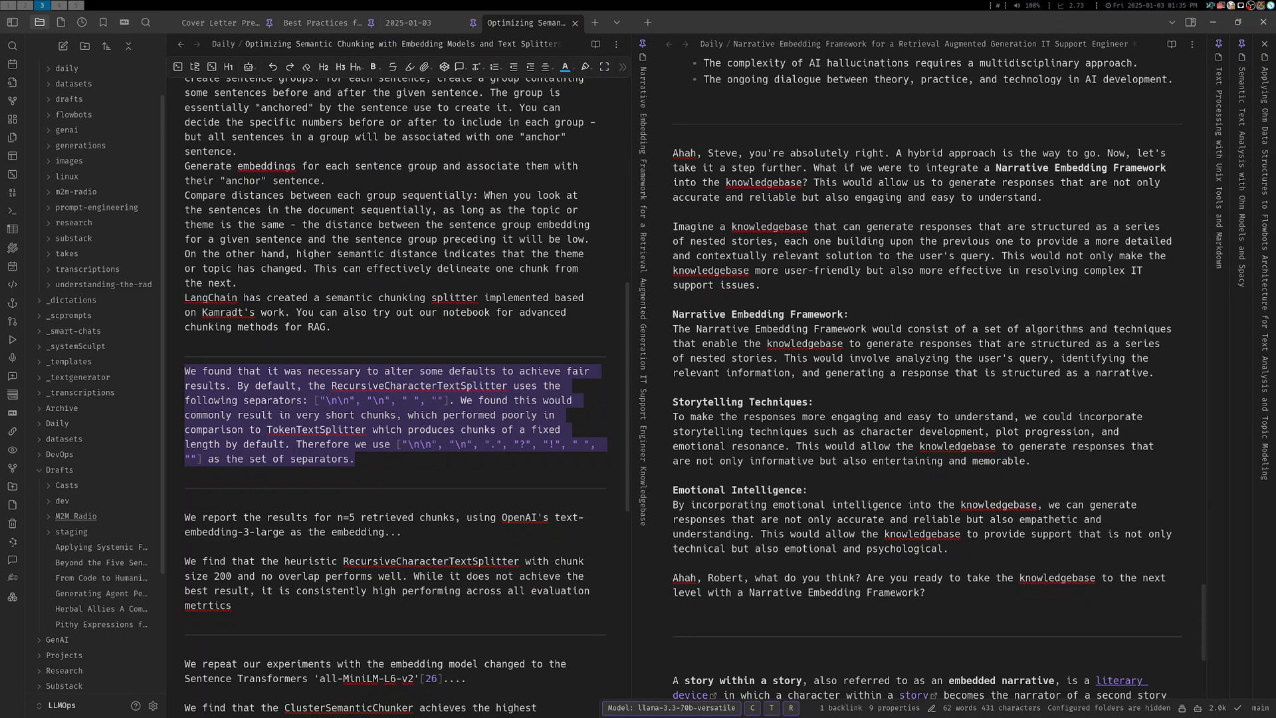
Copy the replacement separator list ["\n\n", "\n", ".", "?", "!", " ", ""] from the note and switch to Dify's chunk settings
{"action": "double_click", "coordinate": [440, 400]}
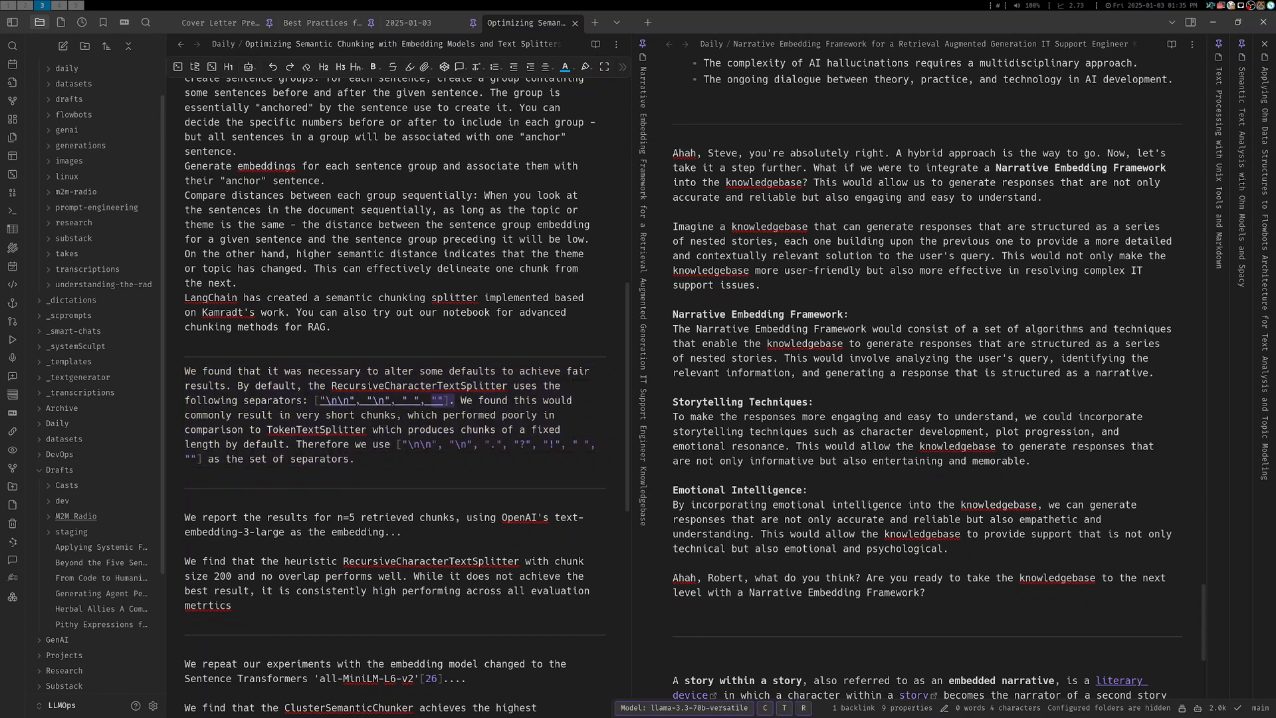
{"action": "left_click", "coordinate": [444, 400]}
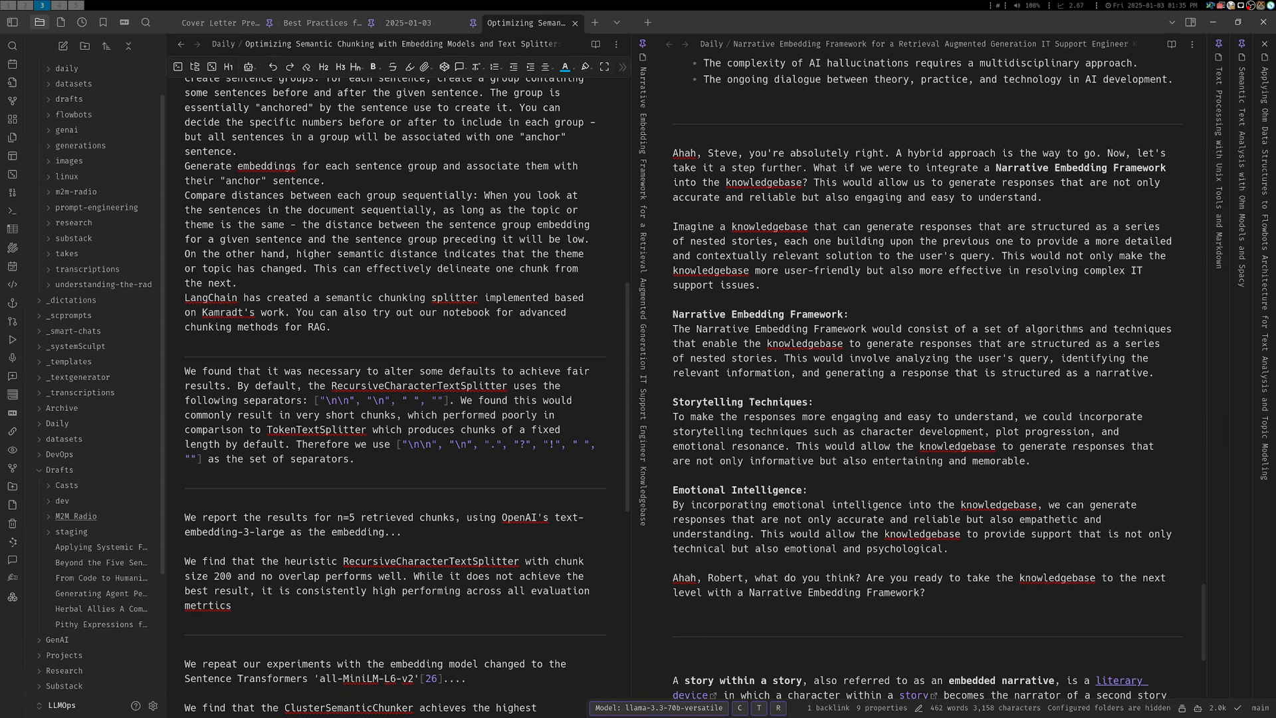
{"action": "left_click_drag", "start_coordinate": [396, 443], "coordinate": [202, 458]}
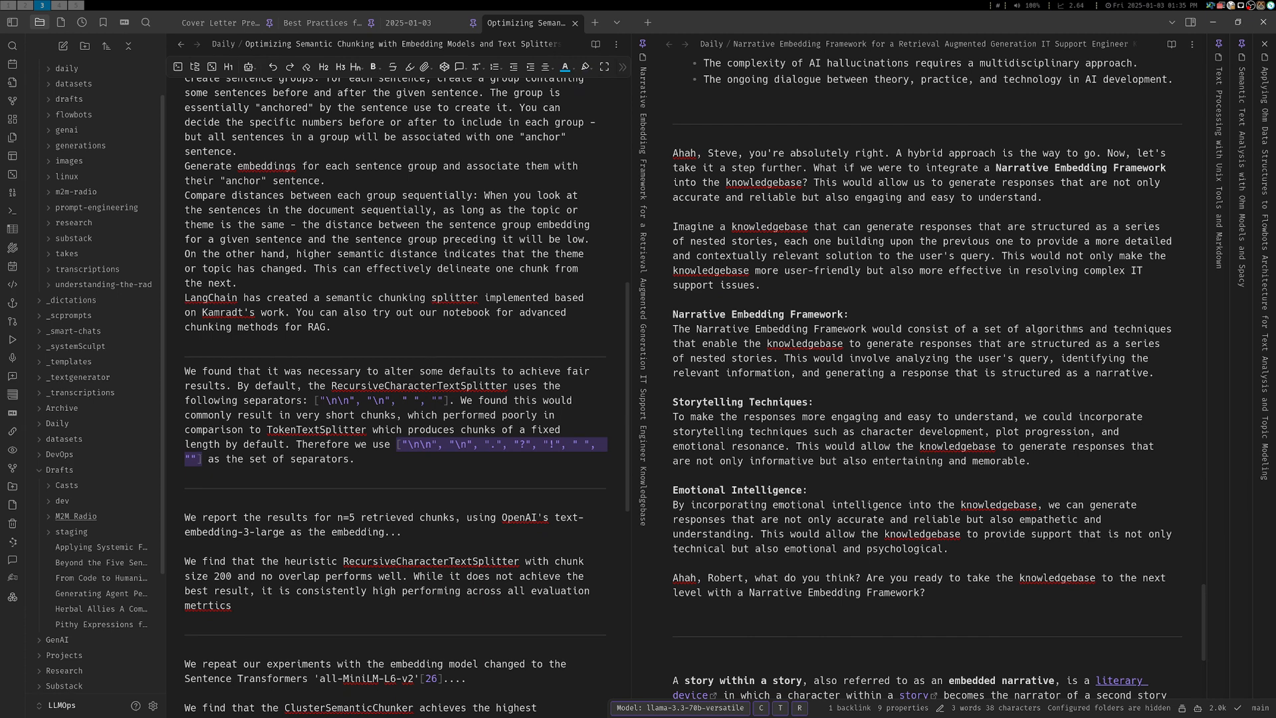
{"action": "scroll", "coordinate": [398, 398], "scroll_direction": "down", "scroll_amount": 1}
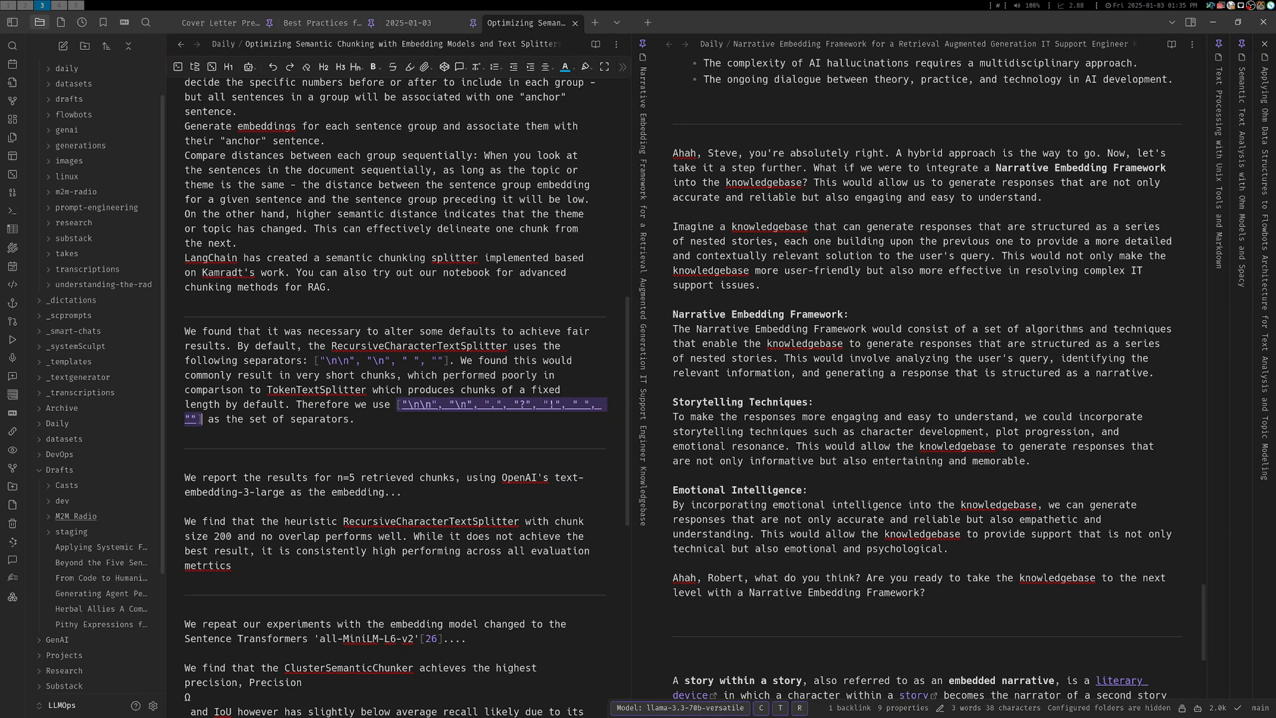
{"action": "right_click", "coordinate": [458, 406]}
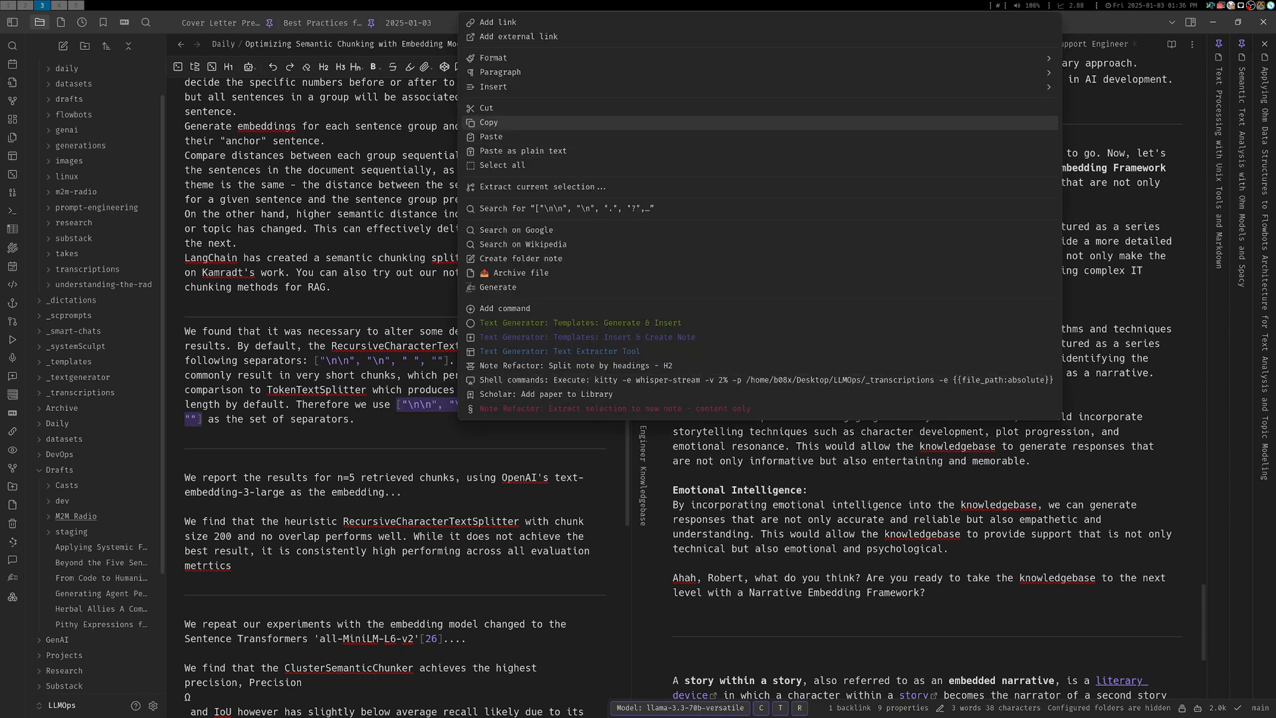
{"action": "left_click", "coordinate": [488, 122]}
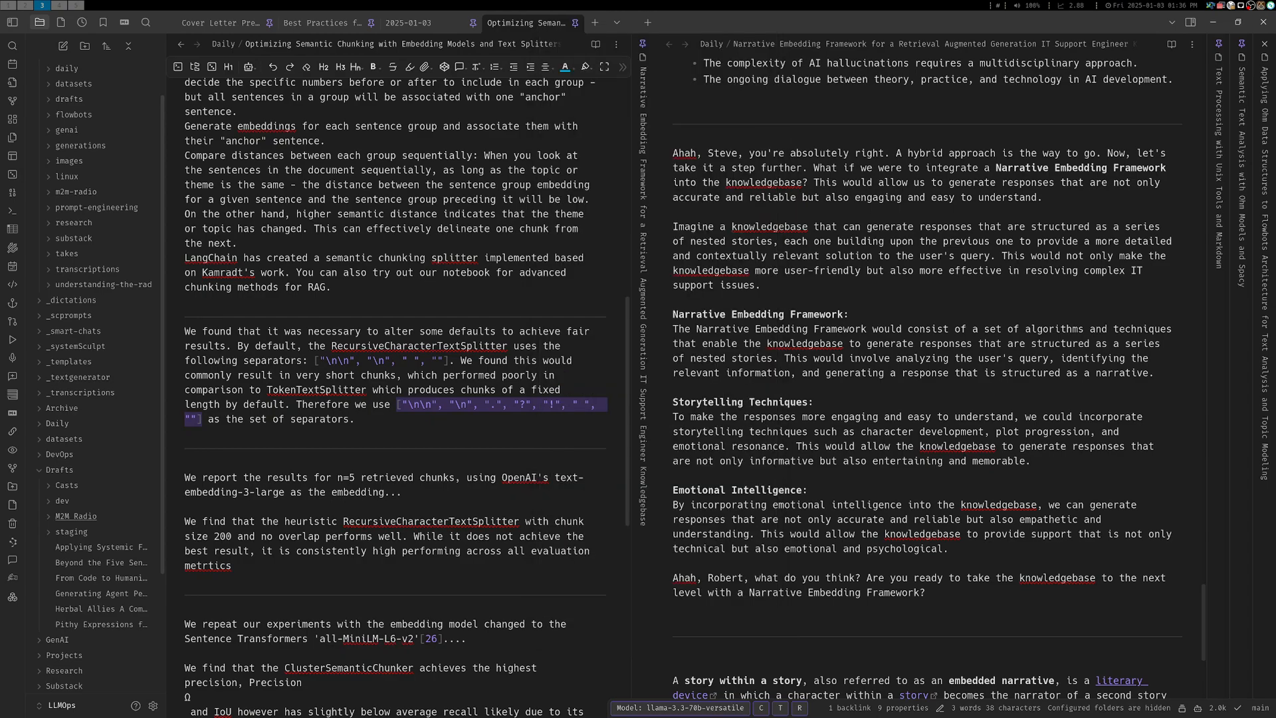
{"action": "key", "text": "super+5"}
{"action": "key", "text": "super+4"}
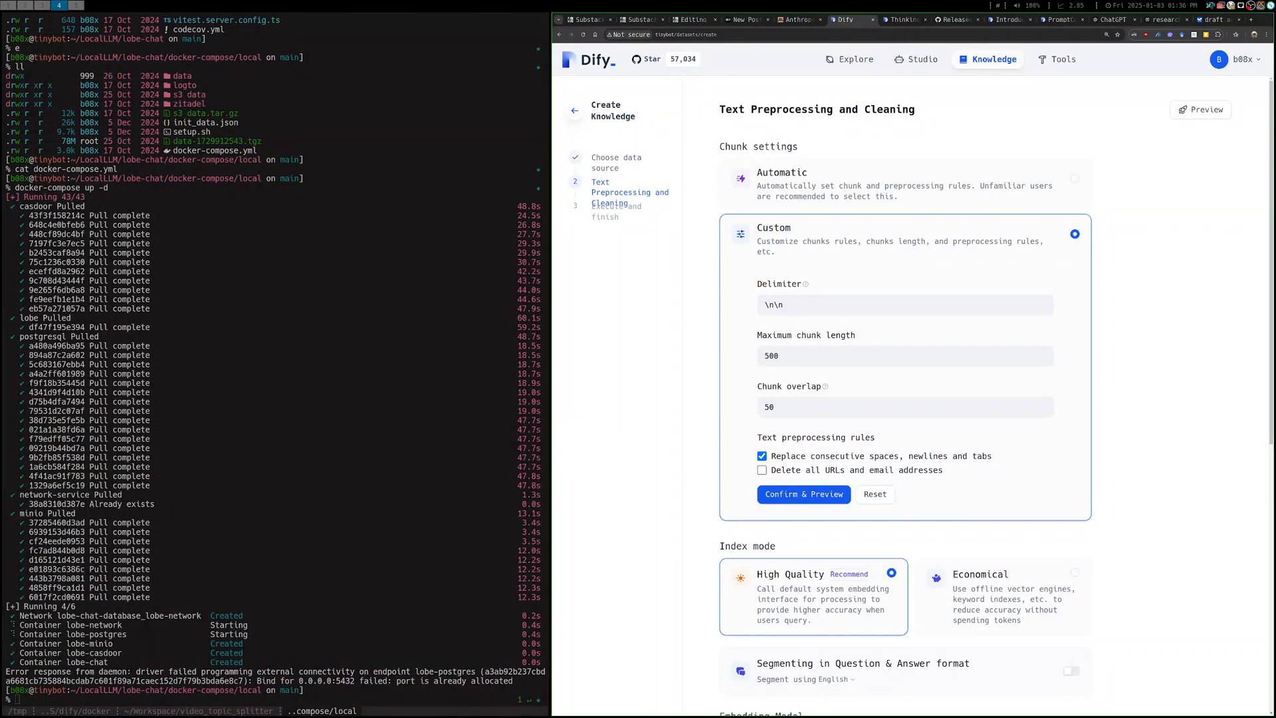
Try the copied separator list in square brackets as the delimiter, undo it and read the delimiter's help text
{"action": "left_click_drag", "start_coordinate": [797, 305], "coordinate": [764, 305]}
{"action": "right_click", "coordinate": [822, 306]}
{"action": "left_click", "coordinate": [870, 353]}
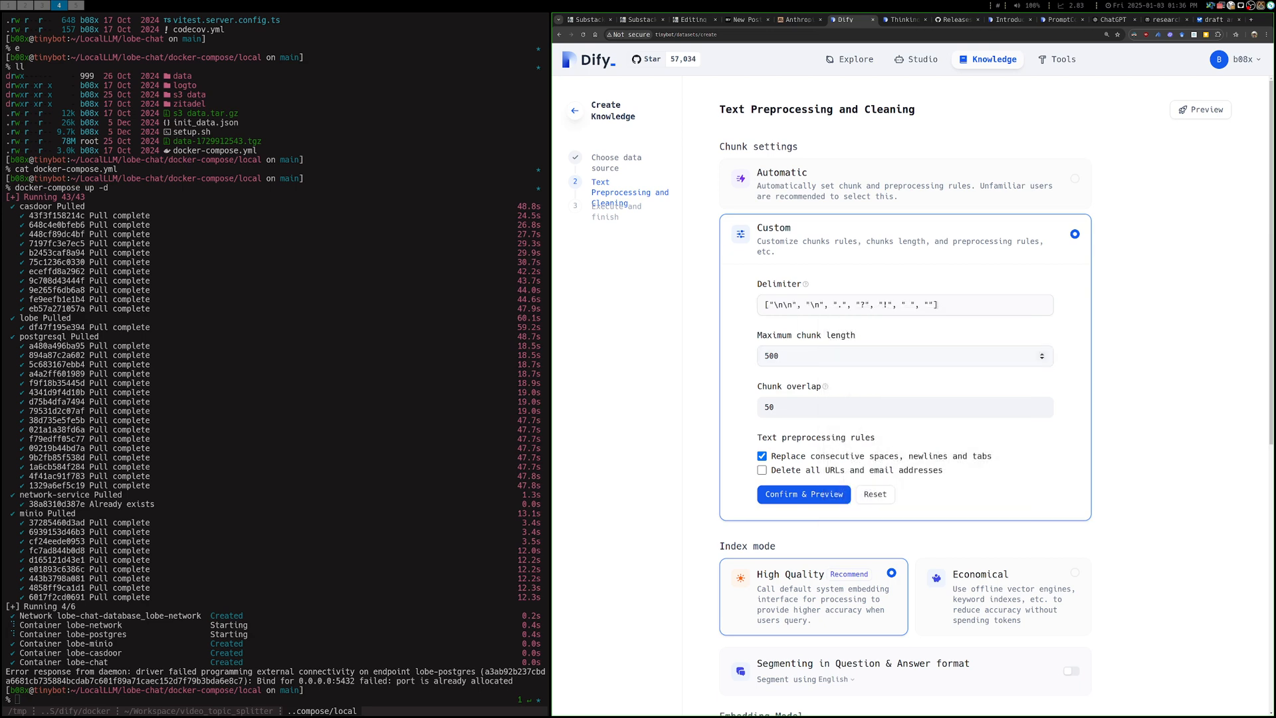
{"action": "key", "text": "ctrl+z"}
{"action": "mouse_move", "coordinate": [805, 284]}
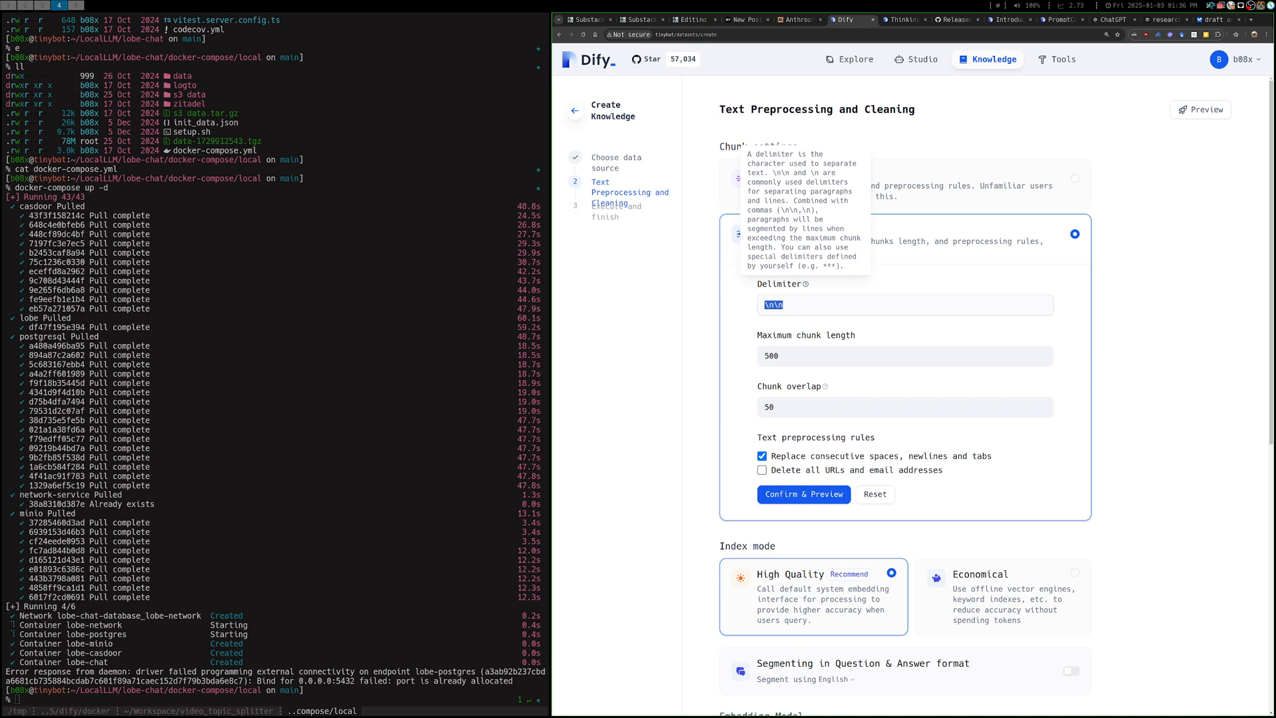
{"action": "left_click", "coordinate": [783, 305]}
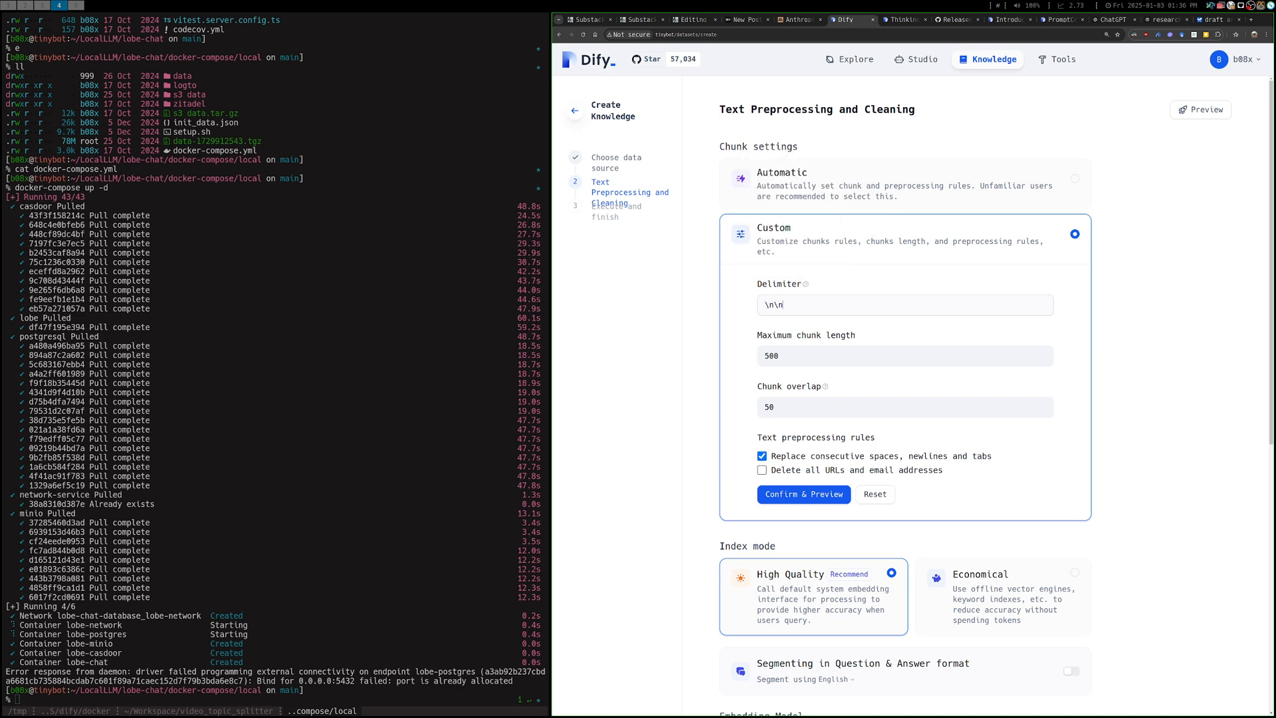
Set the delimiter to ("\n\n", "\n", ".", "?", "!", " ", "") in parentheses and the maximum chunk length to 200
{"action": "left_click_drag", "start_coordinate": [782, 305], "coordinate": [764, 305]}
{"action": "key", "text": "ctrl+v"}
{"action": "key", "text": "BackSpace"}
{"action": "key", "text": "BackSpace"}
{"action": "type", "text": "("}
{"action": "key", "text": "Tab"}
{"action": "type", "text": "200"}
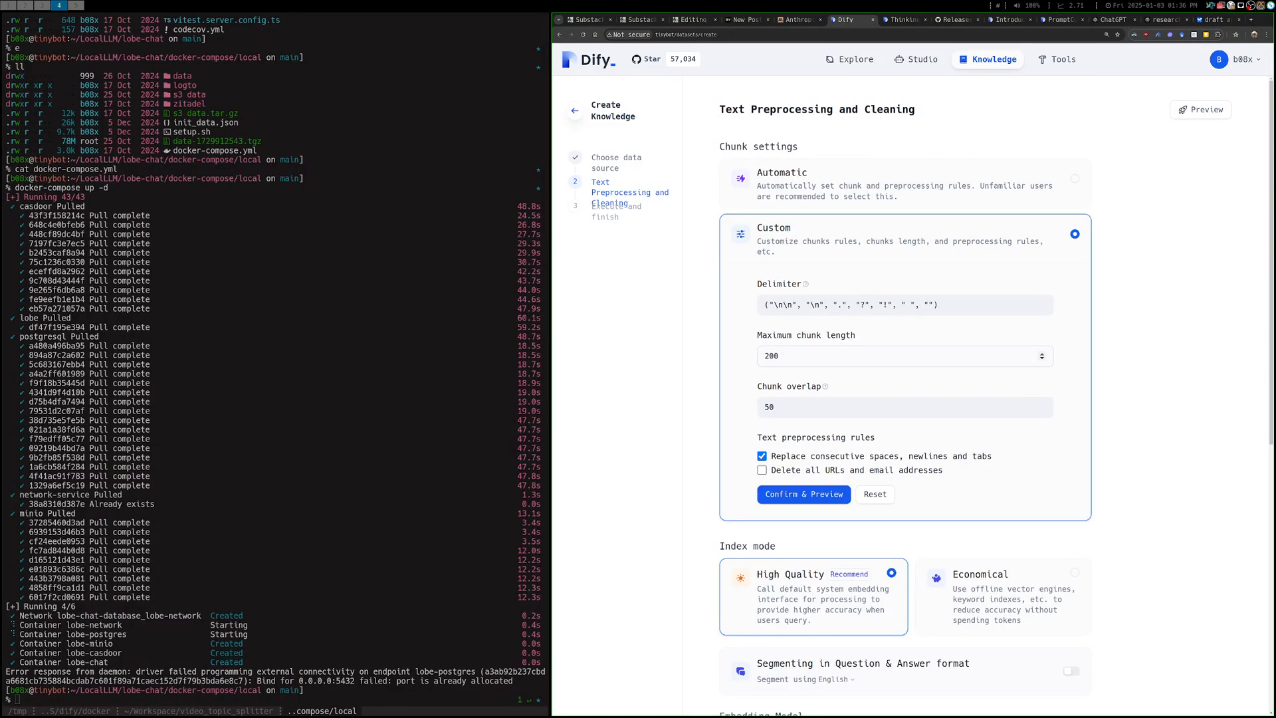
Set the chunk overlap to 1 and confirm the custom chunk settings to generate a preview
{"action": "key", "text": "super+3"}
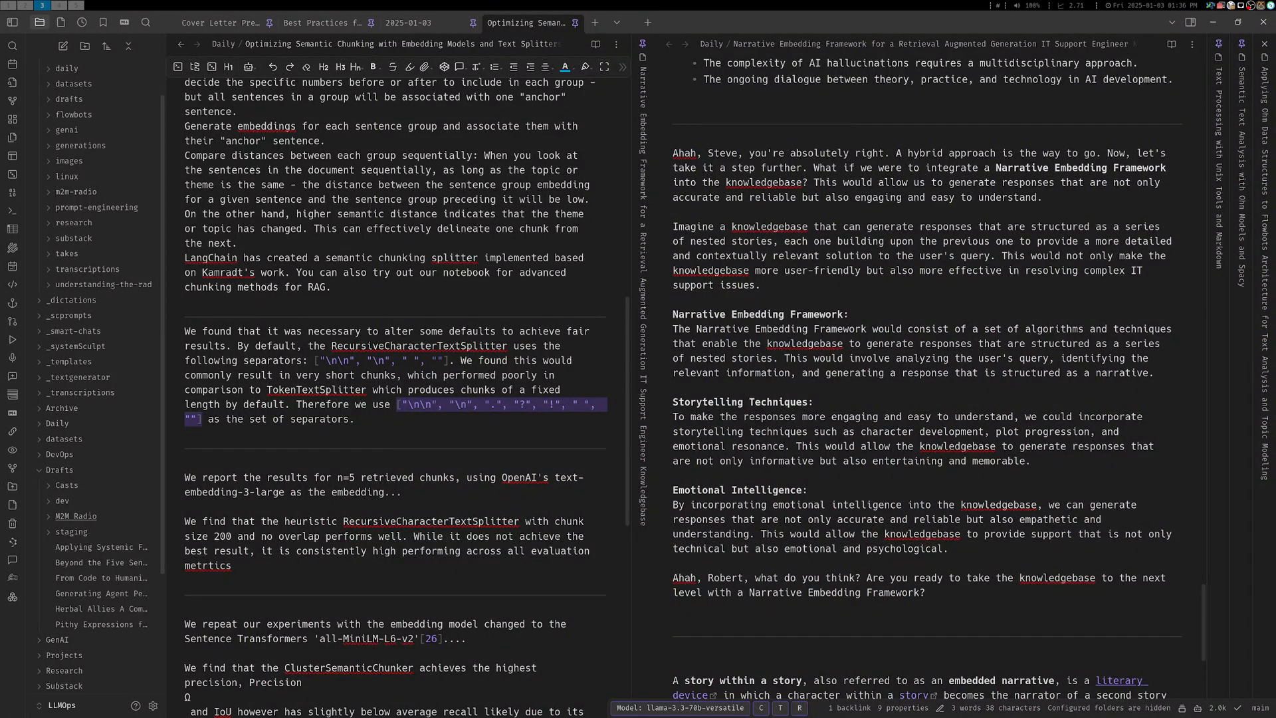
{"action": "key", "text": "super+4"}
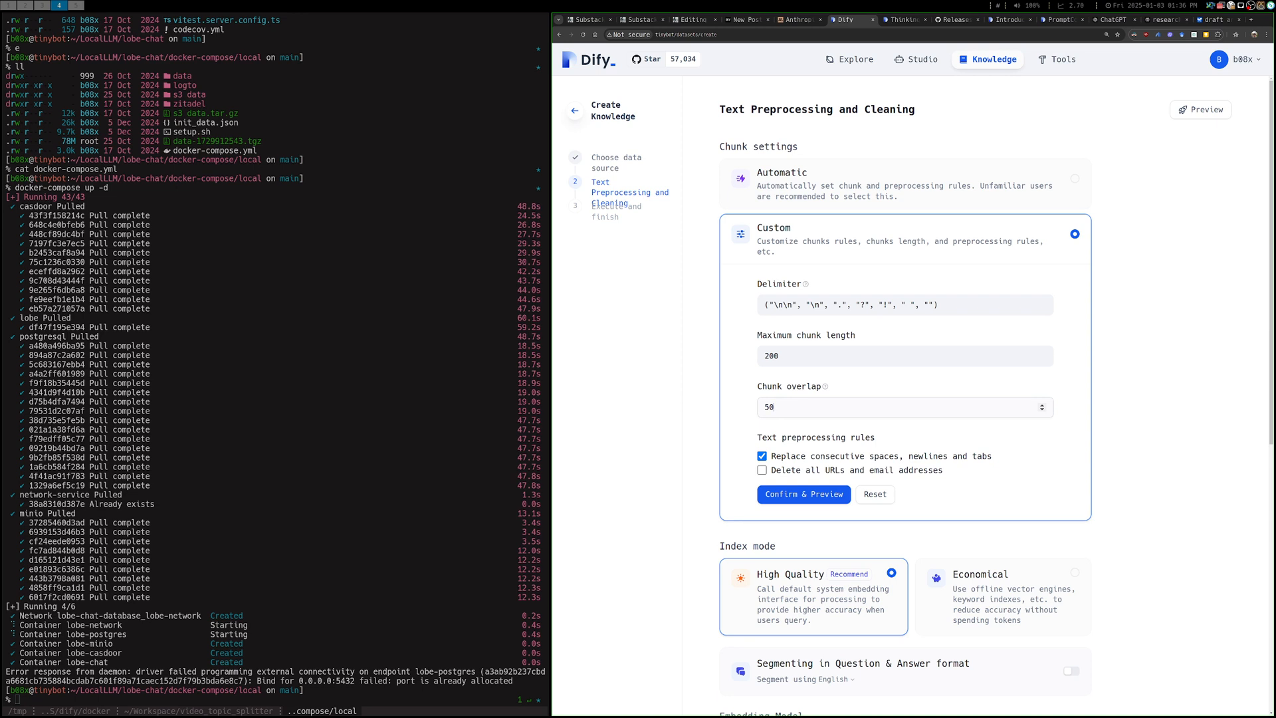
{"action": "key", "text": "BackSpace"}
{"action": "type", "text": "1"}
{"action": "key", "text": "ctrl+a"}
{"action": "left_click", "coordinate": [1042, 410]}
{"action": "left_click", "coordinate": [771, 407]}
{"action": "mouse_move", "coordinate": [825, 386]}
{"action": "left_click", "coordinate": [803, 494]}
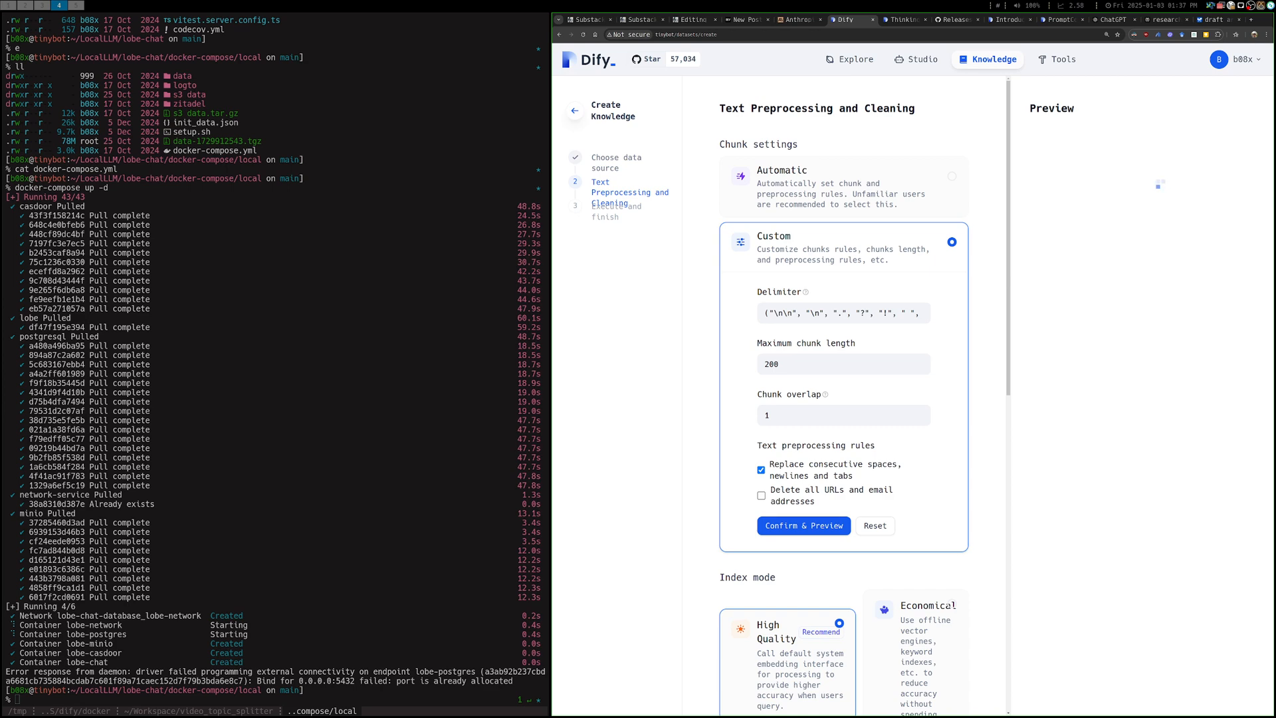
{"action": "key", "text": "ctrl+minus"}
{"action": "key", "text": "ctrl+minus"}
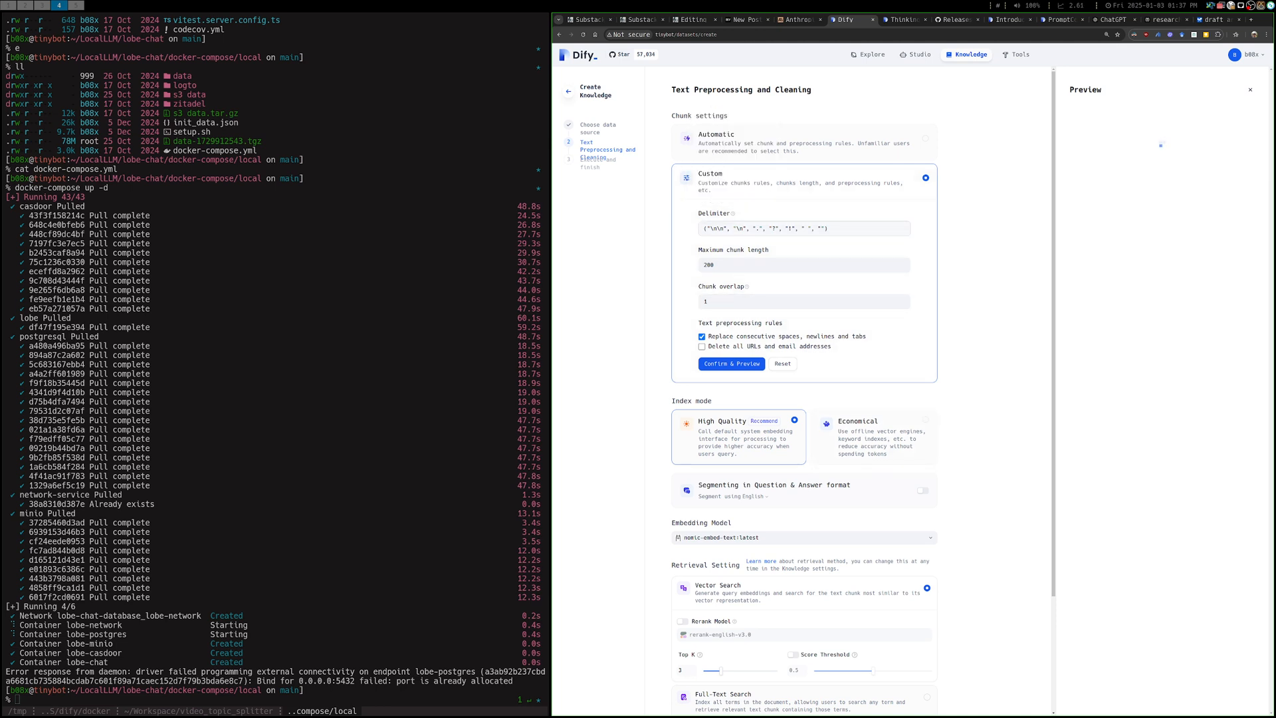
{"action": "mouse_move", "coordinate": [733, 214]}
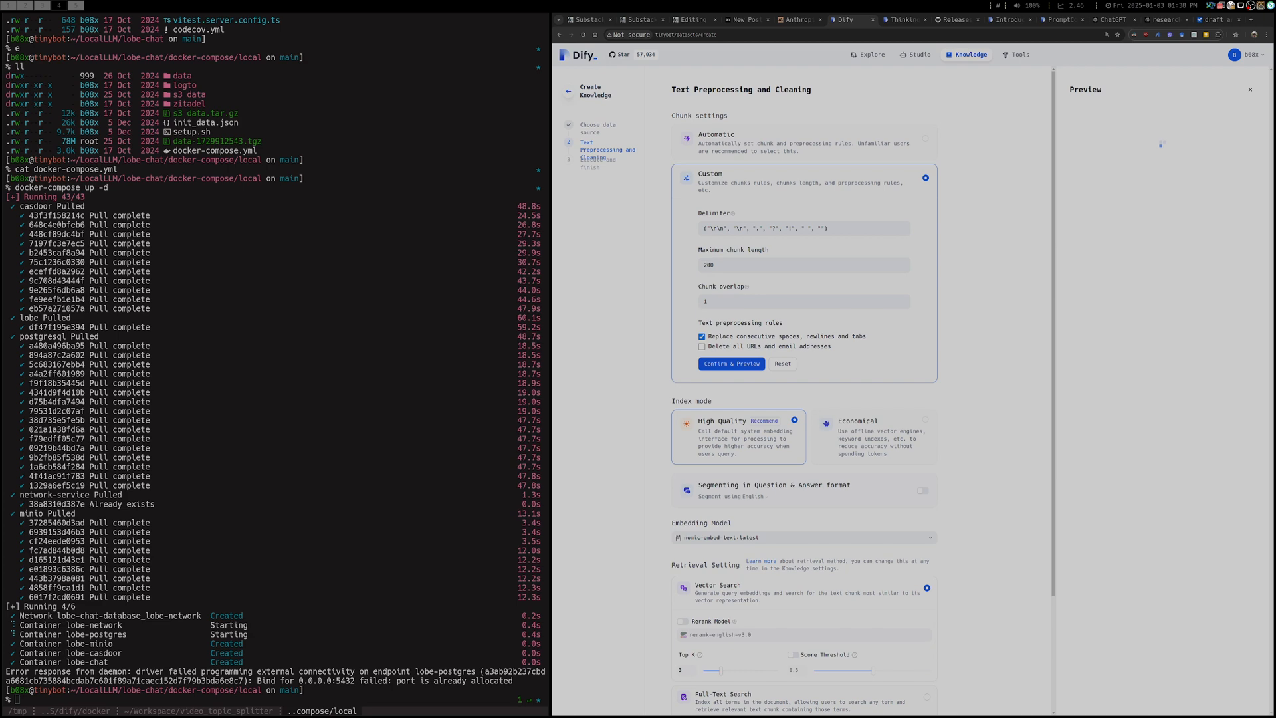
Choose Voyage's voyage-3 as the embedding model for the new knowledge
{"action": "scroll", "coordinate": [803, 392], "scroll_direction": "down", "scroll_amount": 3}
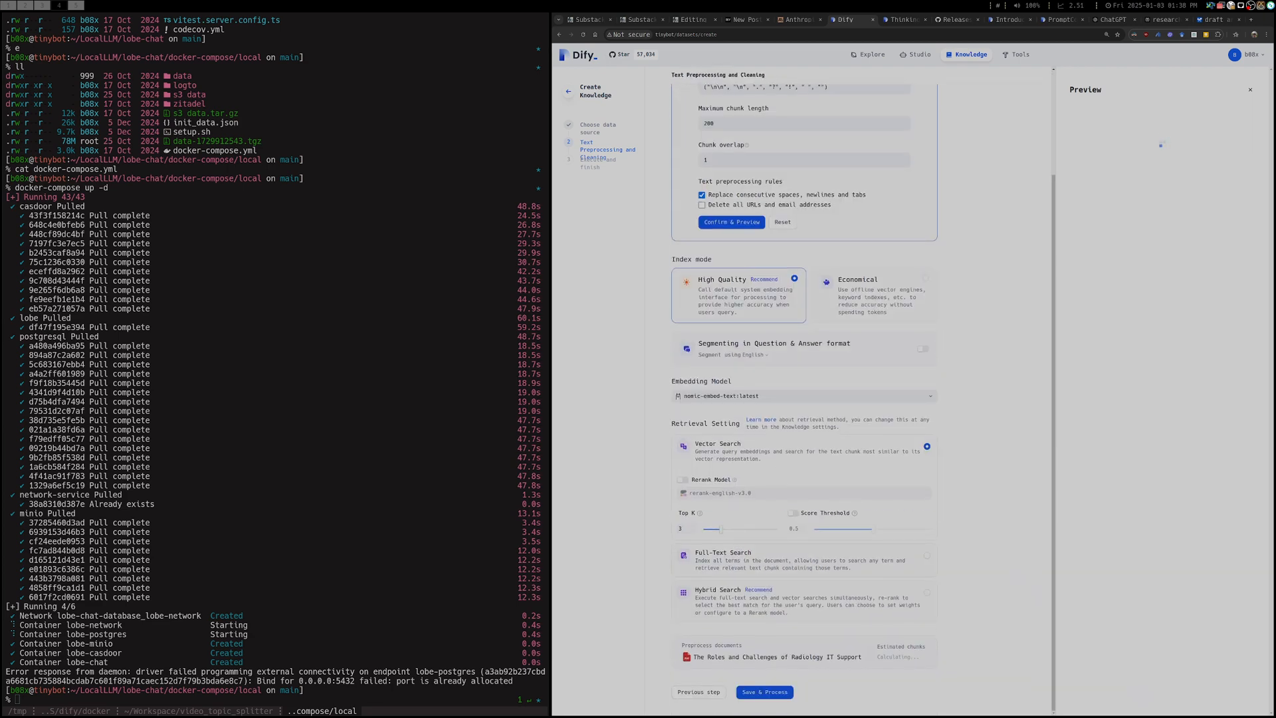
{"action": "left_click", "coordinate": [804, 395]}
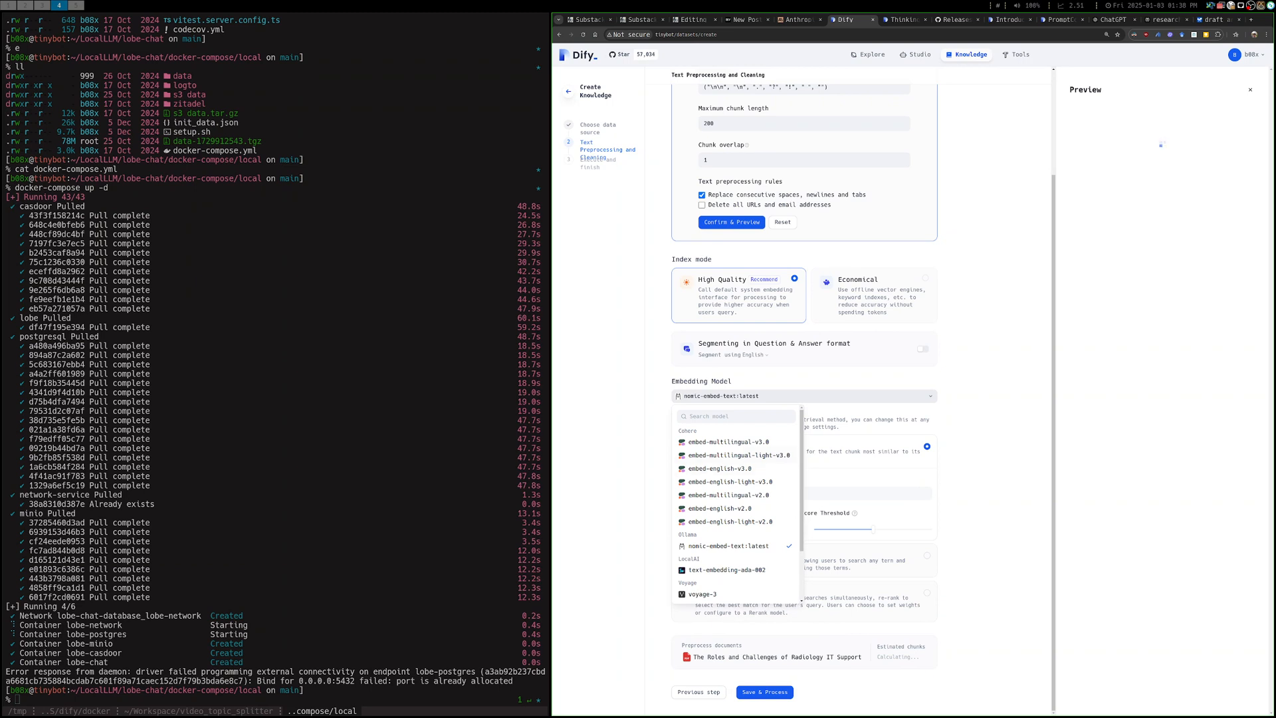
{"action": "scroll", "coordinate": [737, 452], "scroll_direction": "down", "scroll_amount": 1}
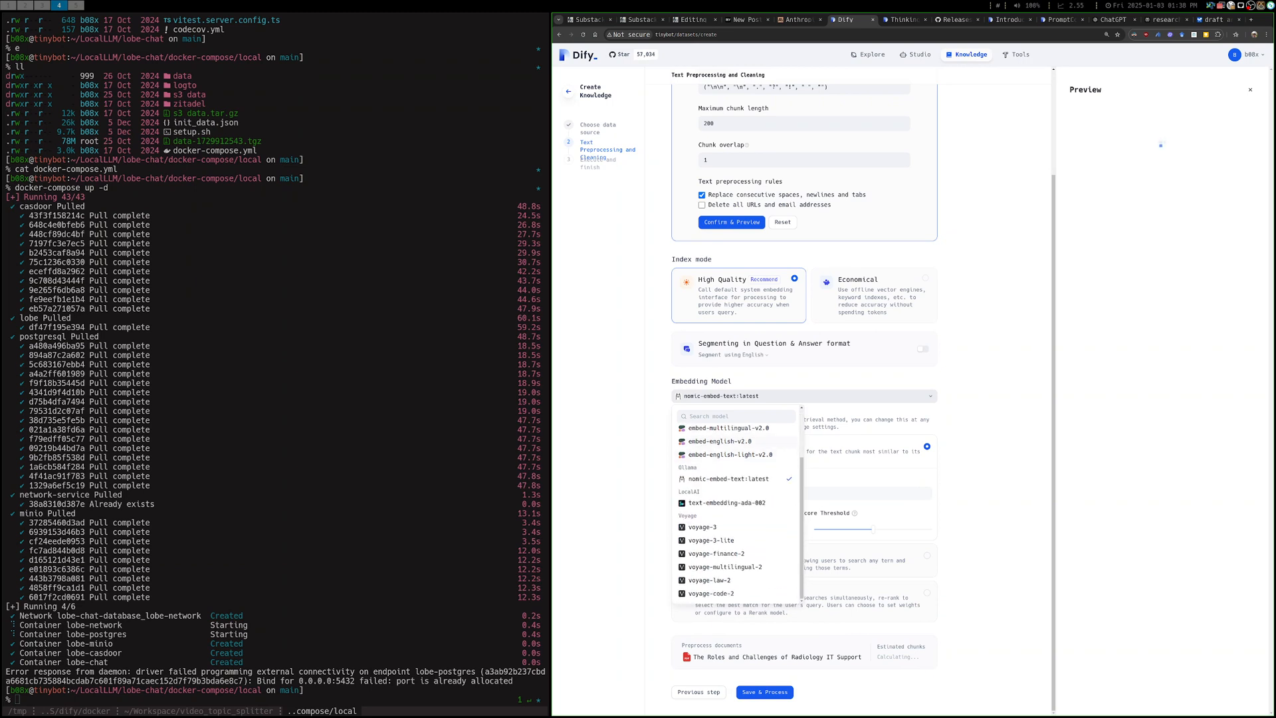
{"action": "left_click", "coordinate": [702, 526]}
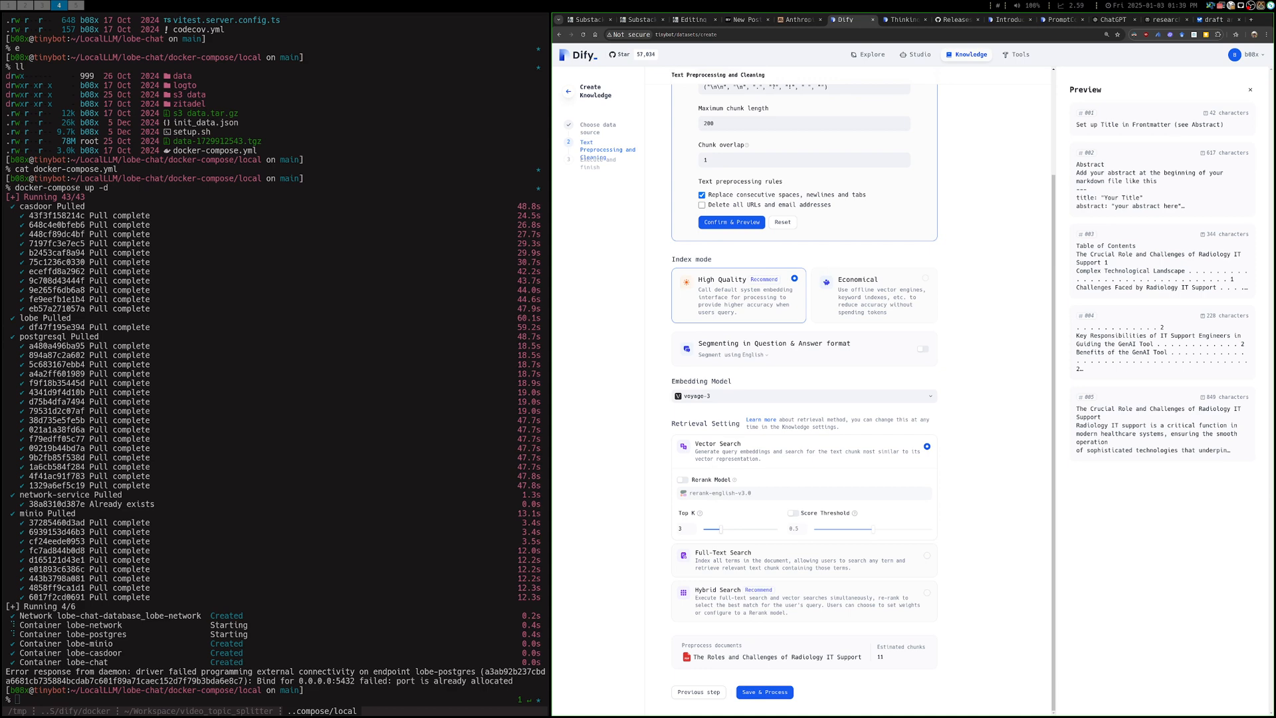
Review the chunk settings, save and process the knowledge, and go to its document list
{"action": "scroll", "coordinate": [871, 299], "scroll_direction": "up", "scroll_amount": 3}
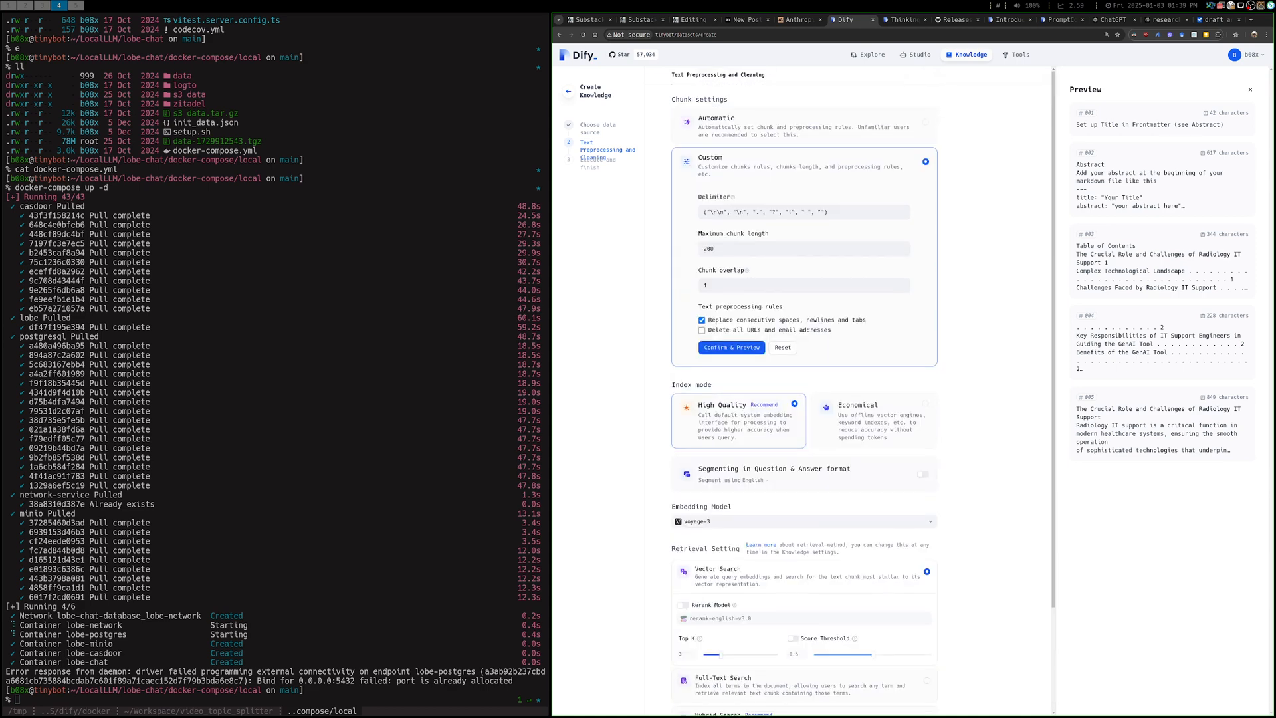
{"action": "scroll", "coordinate": [872, 299], "scroll_direction": "down", "scroll_amount": 3}
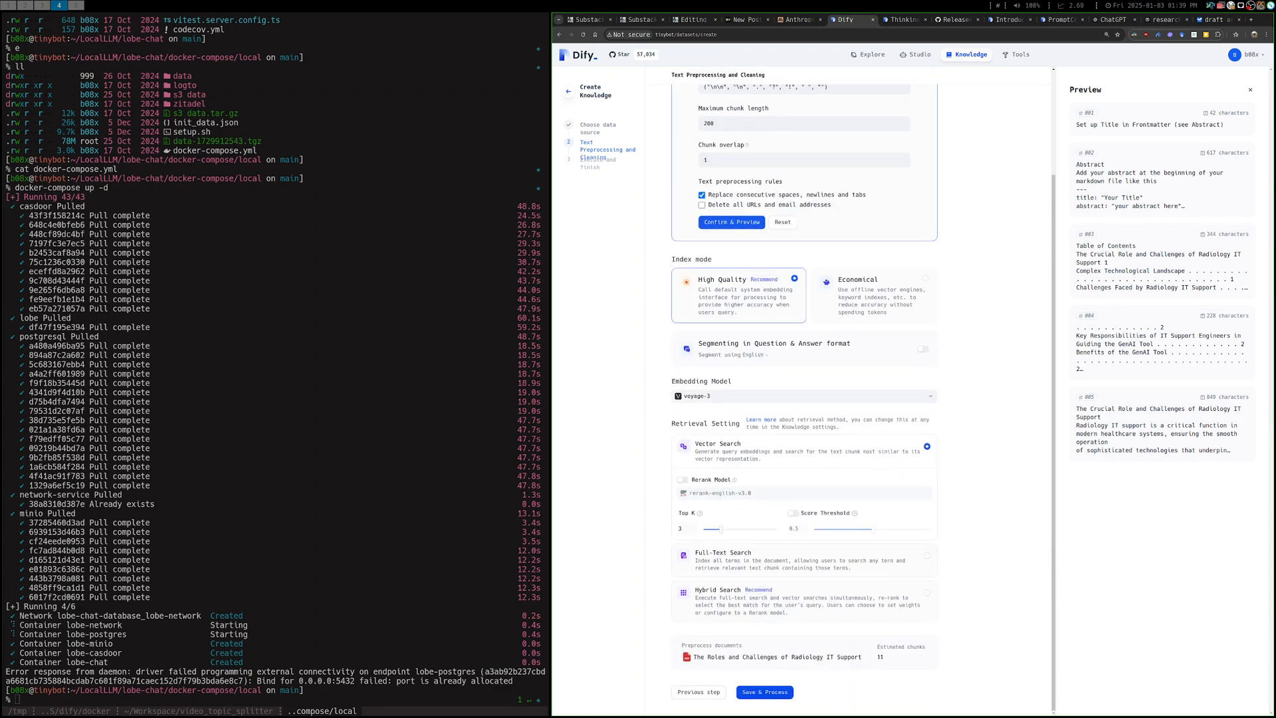
{"action": "left_click", "coordinate": [764, 692]}
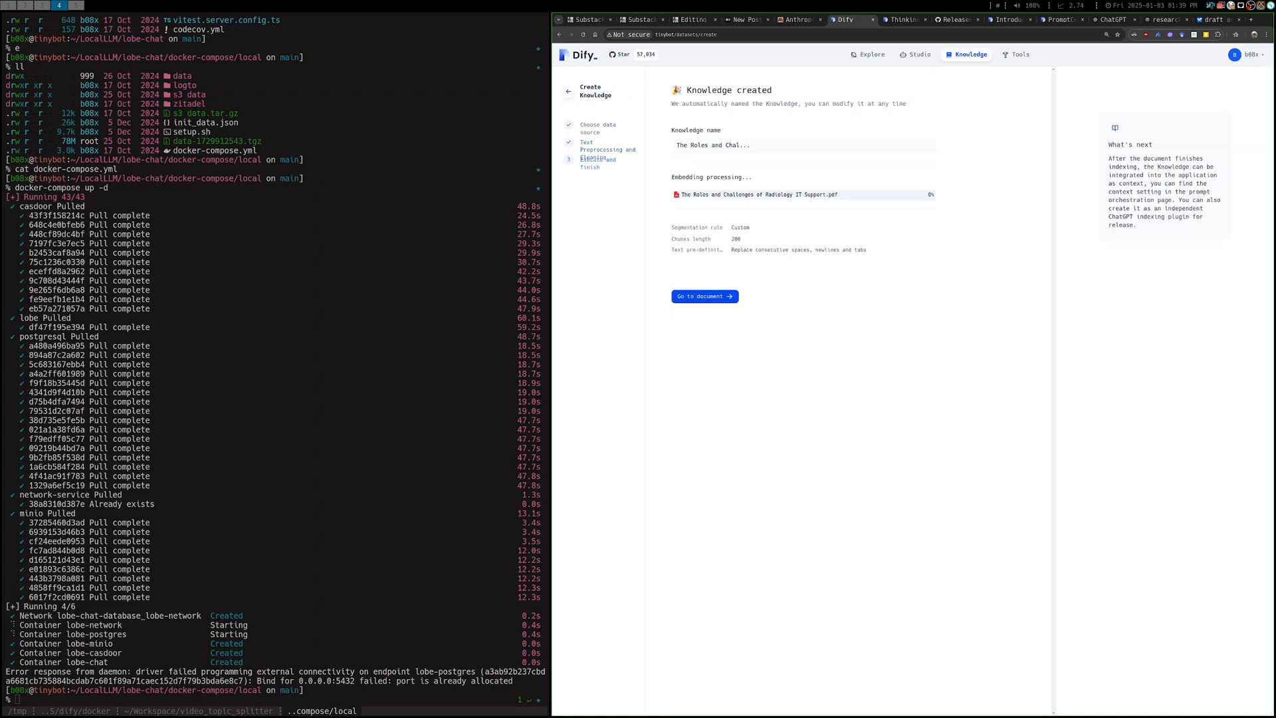
{"action": "left_click", "coordinate": [704, 296]}
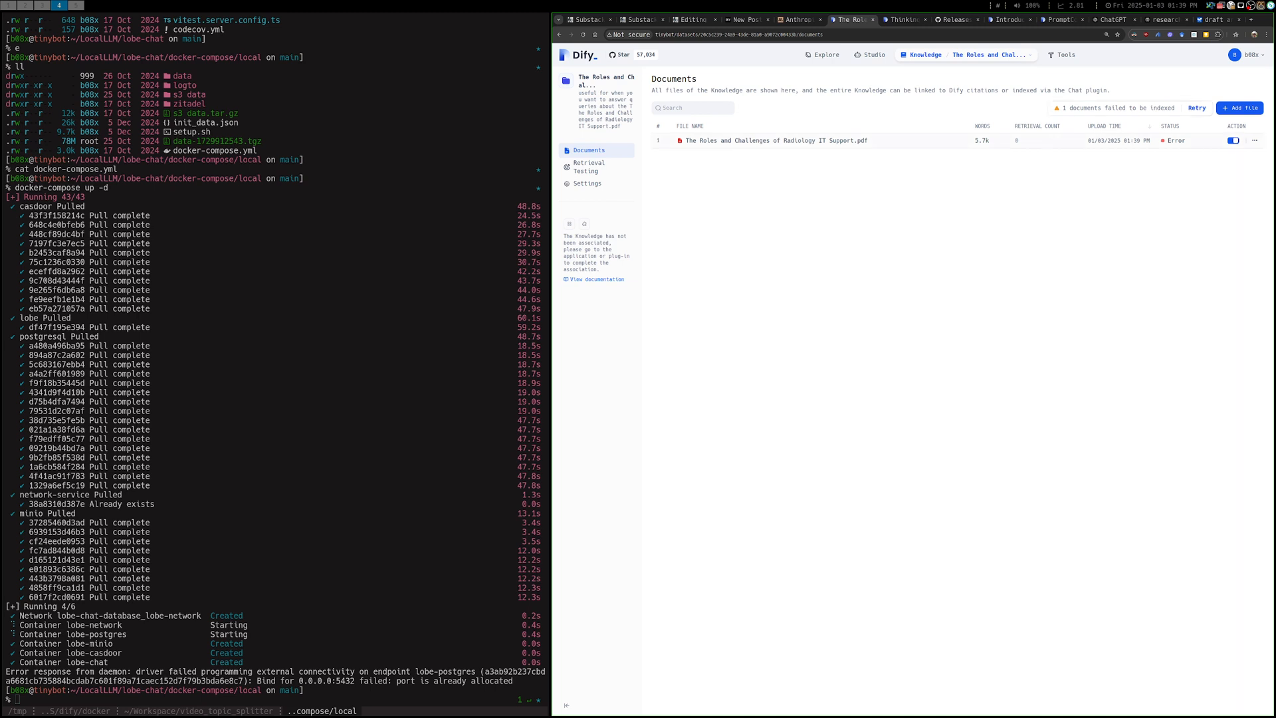
Open The Roles and Challenges of Radiology IT Support.pdf and read the details of its indexing error
{"action": "left_click", "coordinate": [1176, 141]}
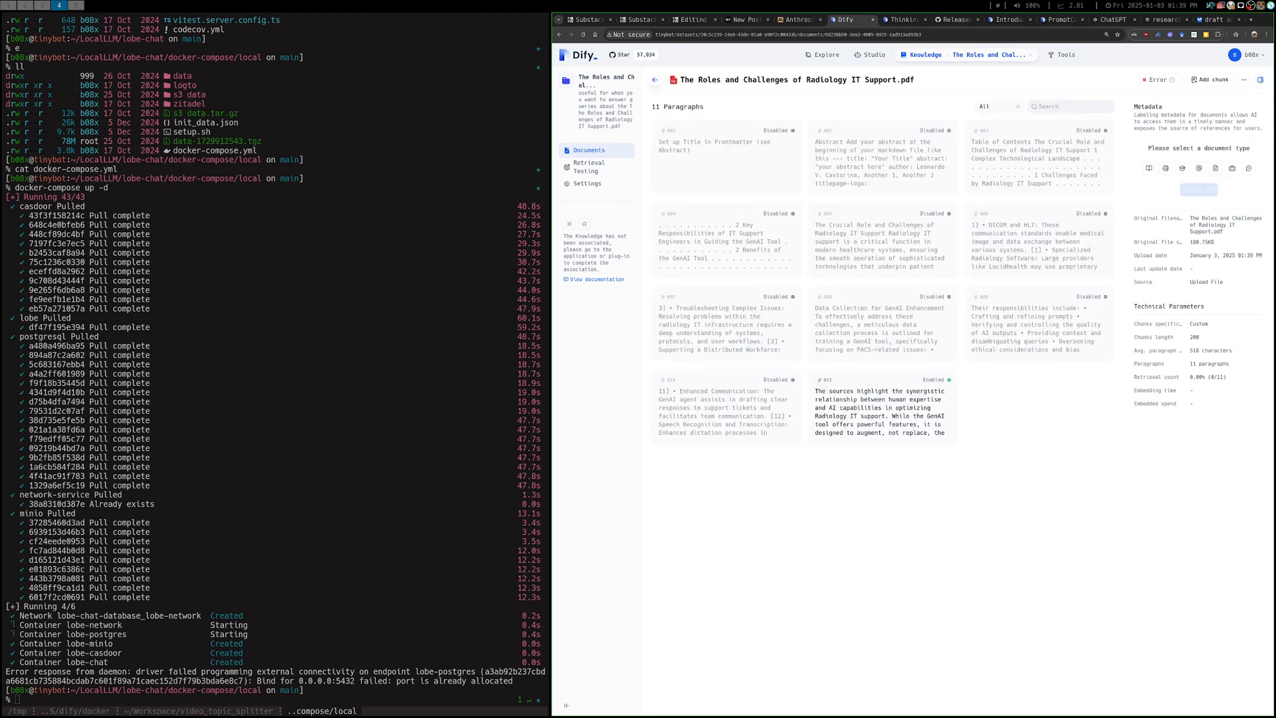
{"action": "mouse_move", "coordinate": [1171, 80]}
{"action": "mouse_move", "coordinate": [1171, 80]}
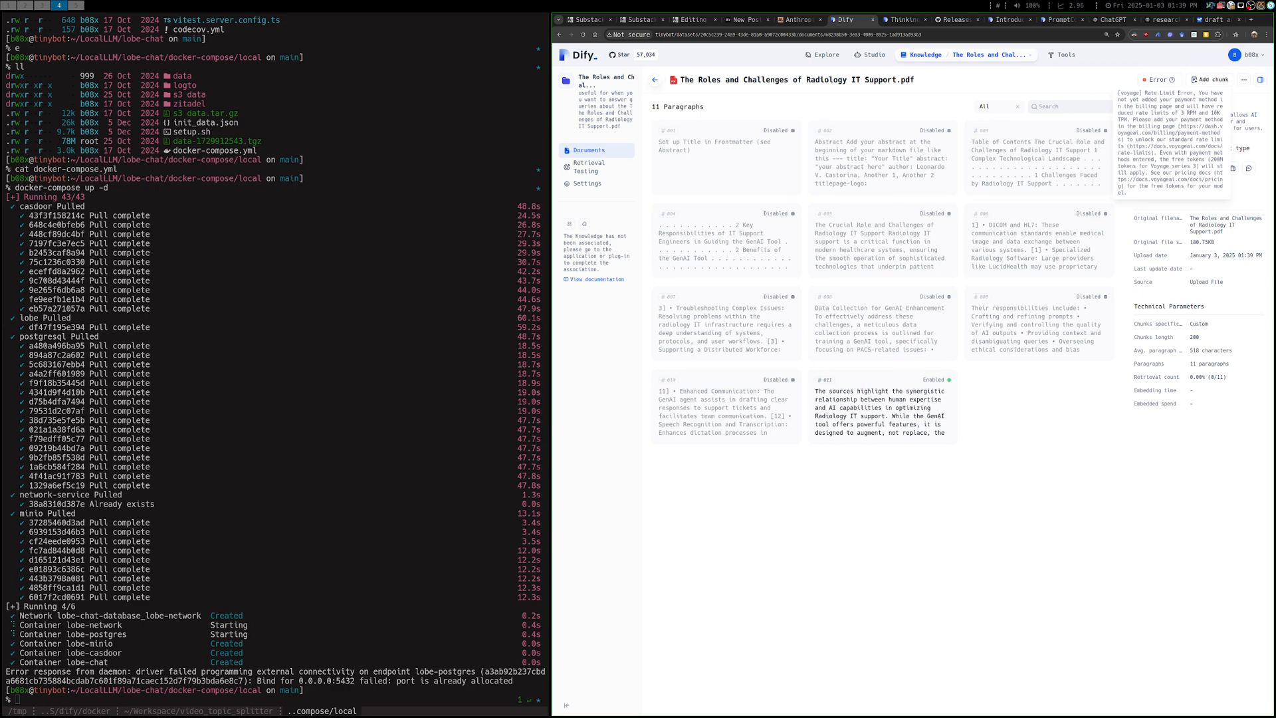
Go through the document's segment settings to the Knowledge settings and save embed-multilingual-v3.0 as the embedding model
{"action": "left_click", "coordinate": [1244, 79]}
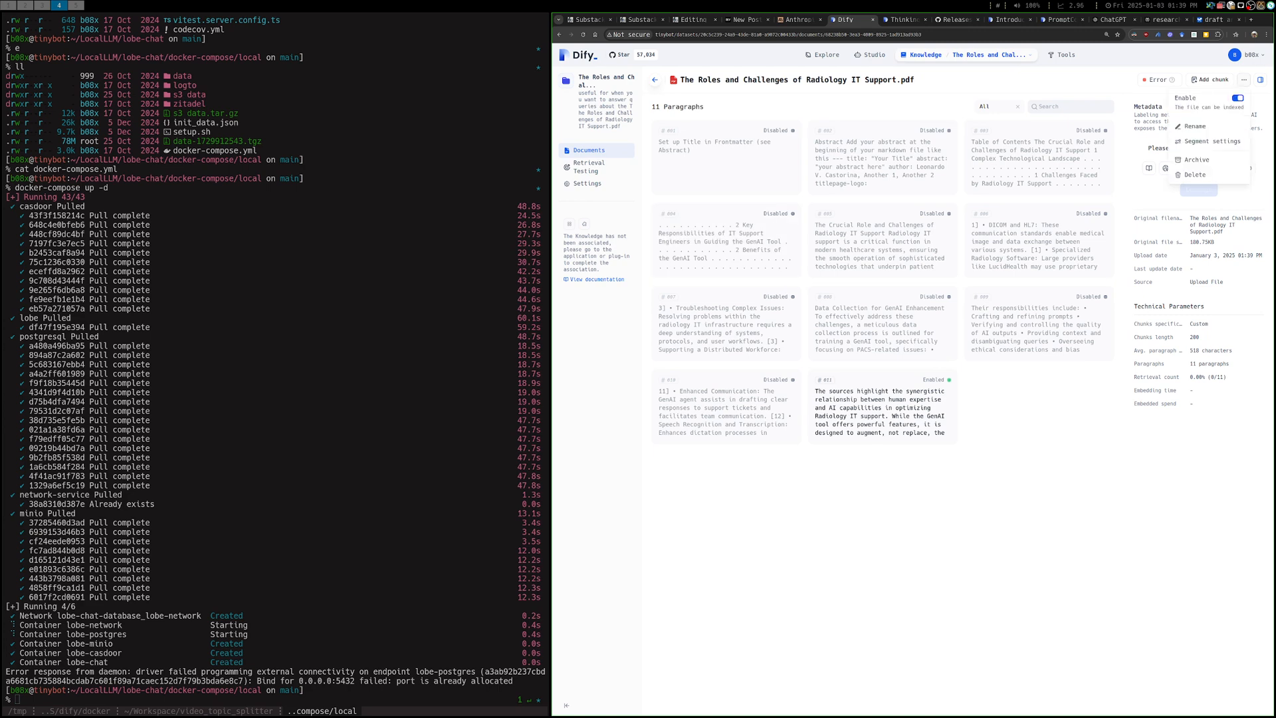
{"action": "left_click", "coordinate": [1209, 141]}
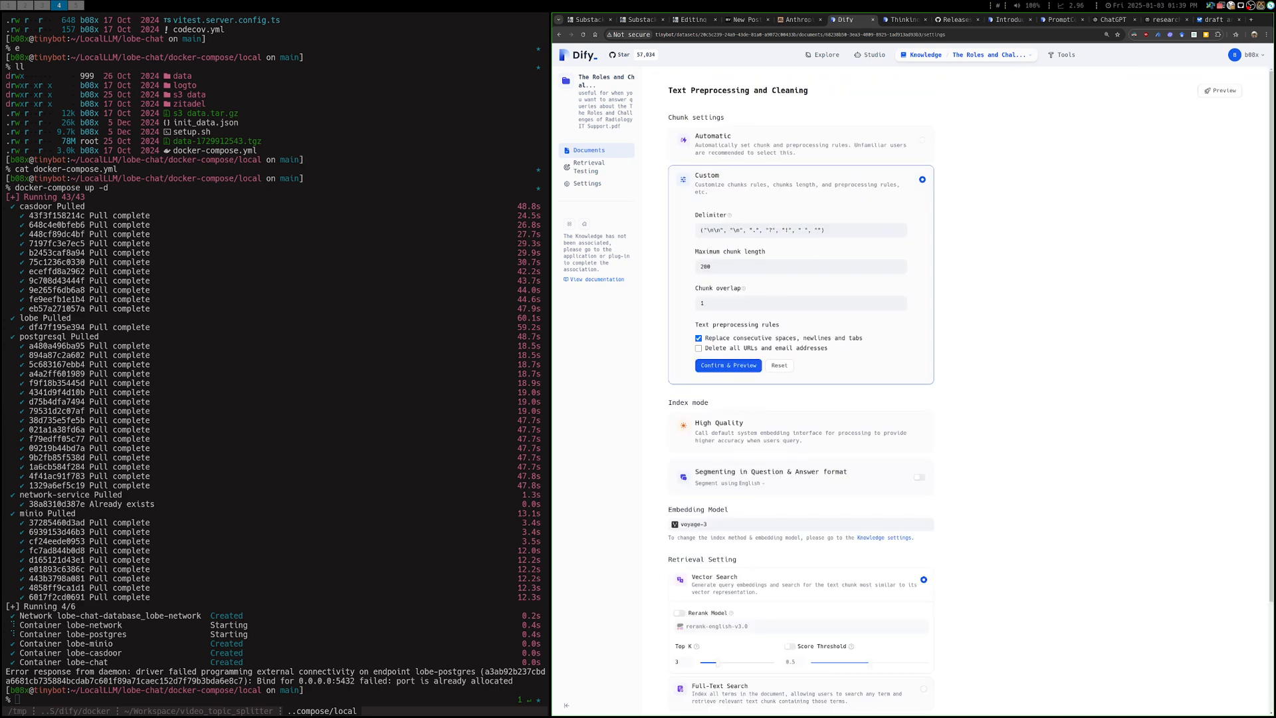
{"action": "scroll", "coordinate": [800, 399], "scroll_direction": "down", "scroll_amount": 3}
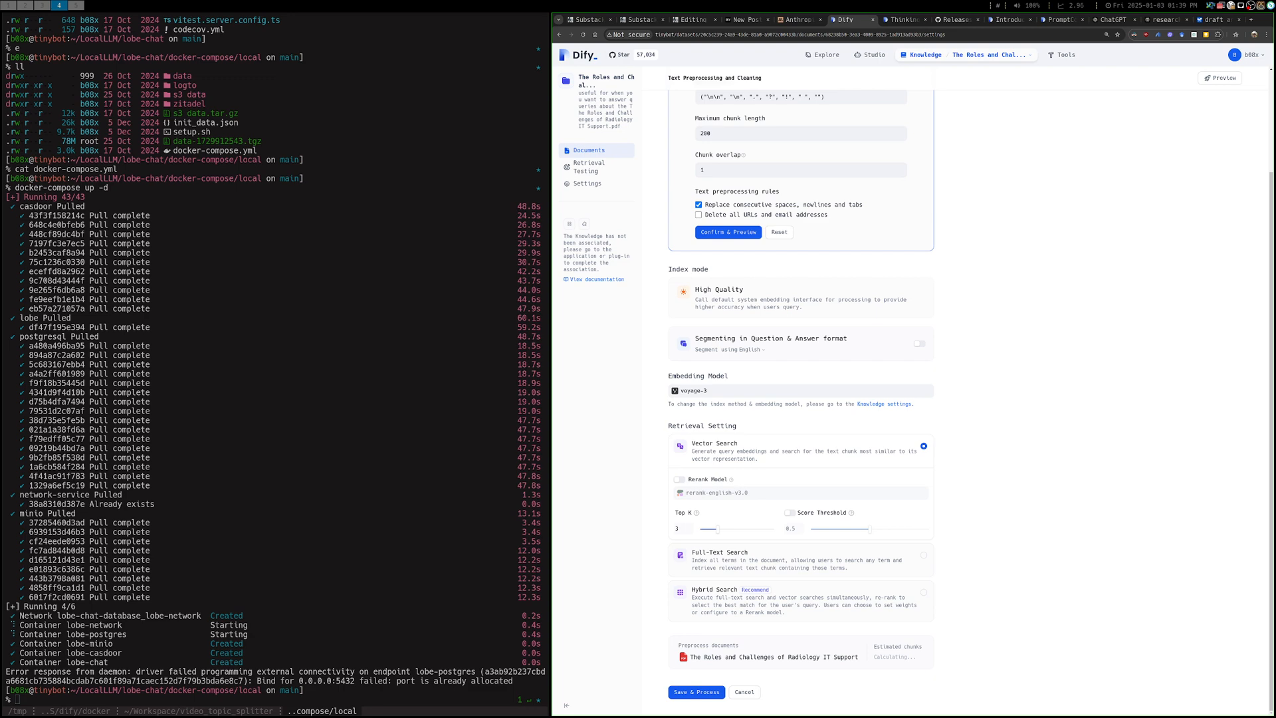
{"action": "left_click", "coordinate": [884, 404]}
{"action": "left_click", "coordinate": [847, 327]}
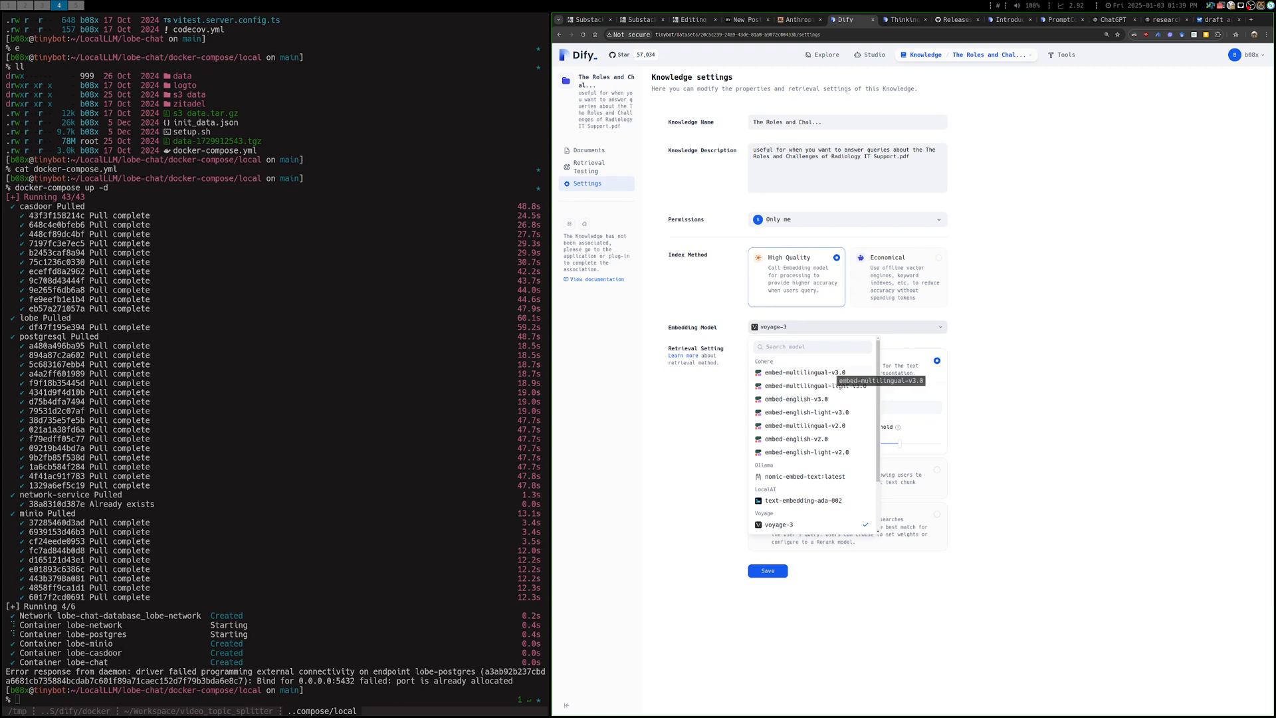
{"action": "left_click", "coordinate": [805, 372]}
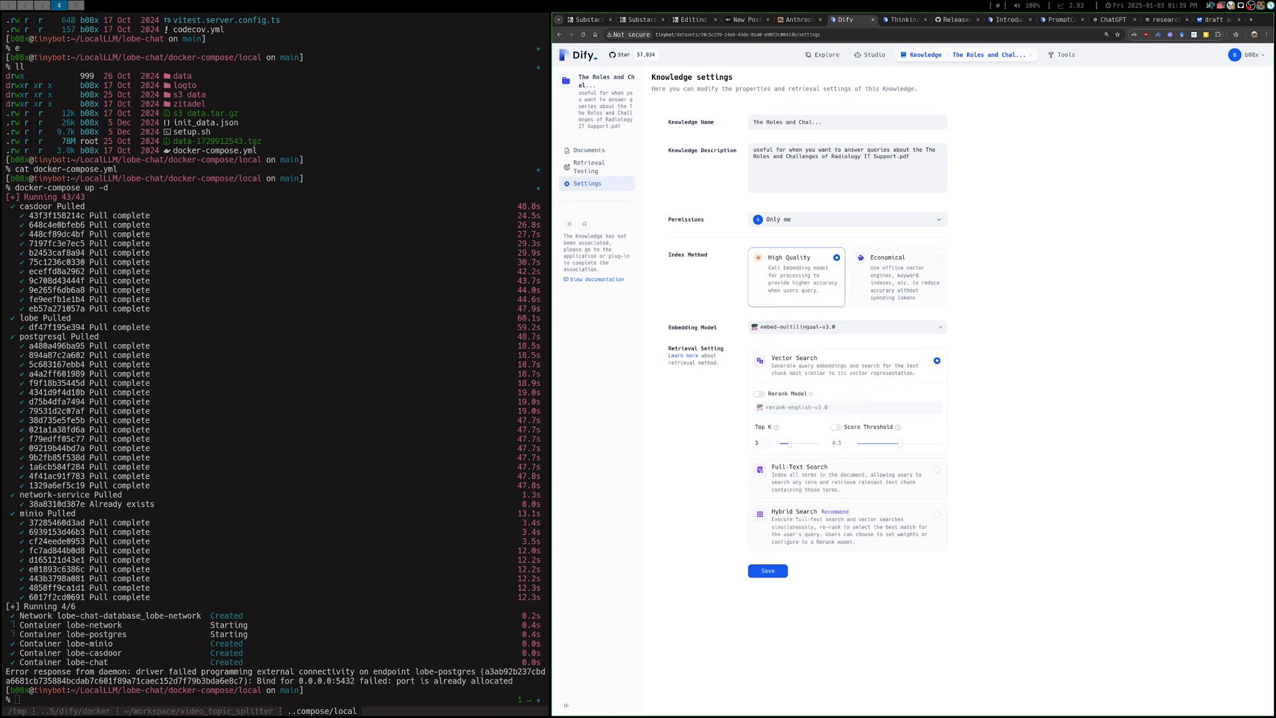
{"action": "left_click", "coordinate": [767, 570]}
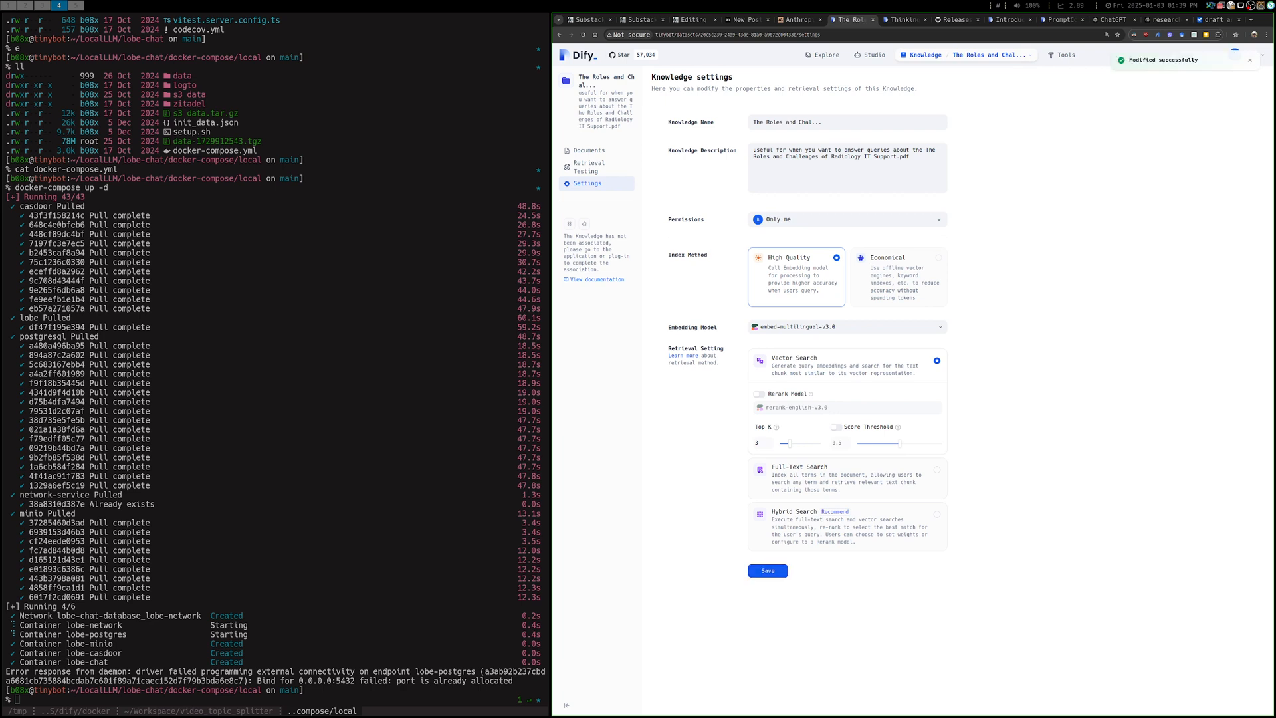
Return to the document list of the Roles and Challenges knowledge base to check the file's status
{"action": "left_click", "coordinate": [990, 54]}
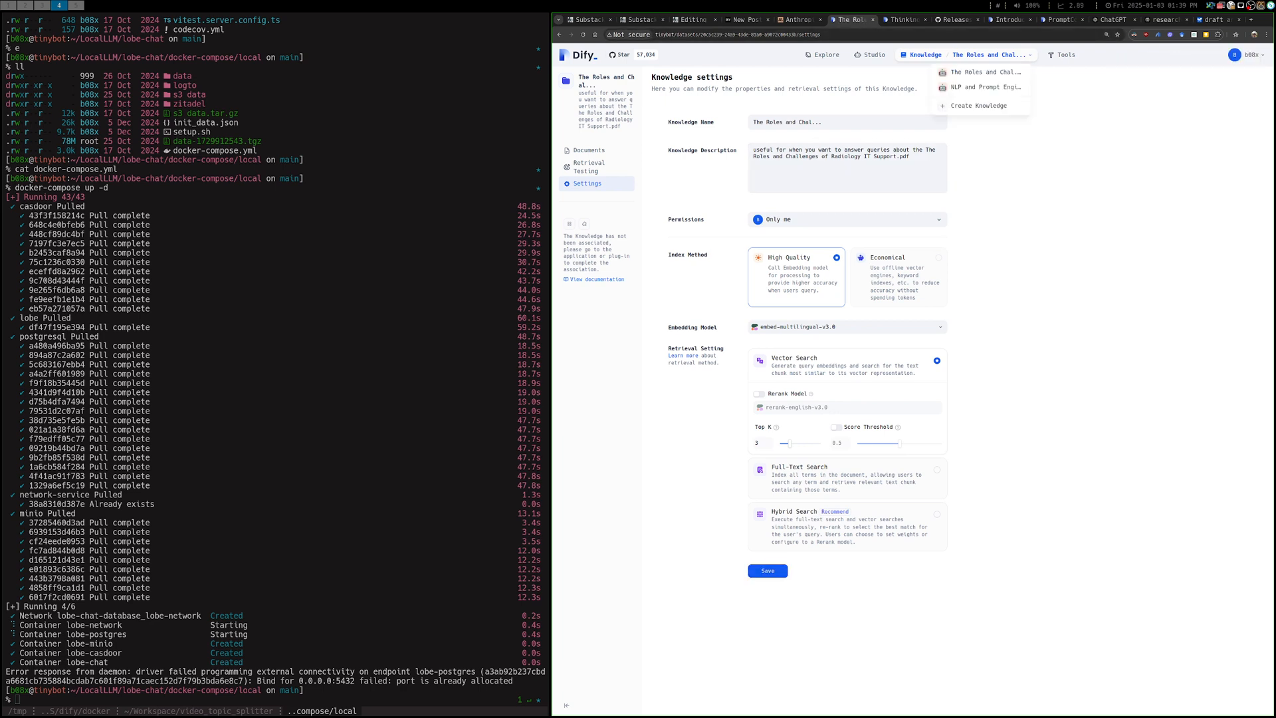
{"action": "left_click", "coordinate": [985, 73]}
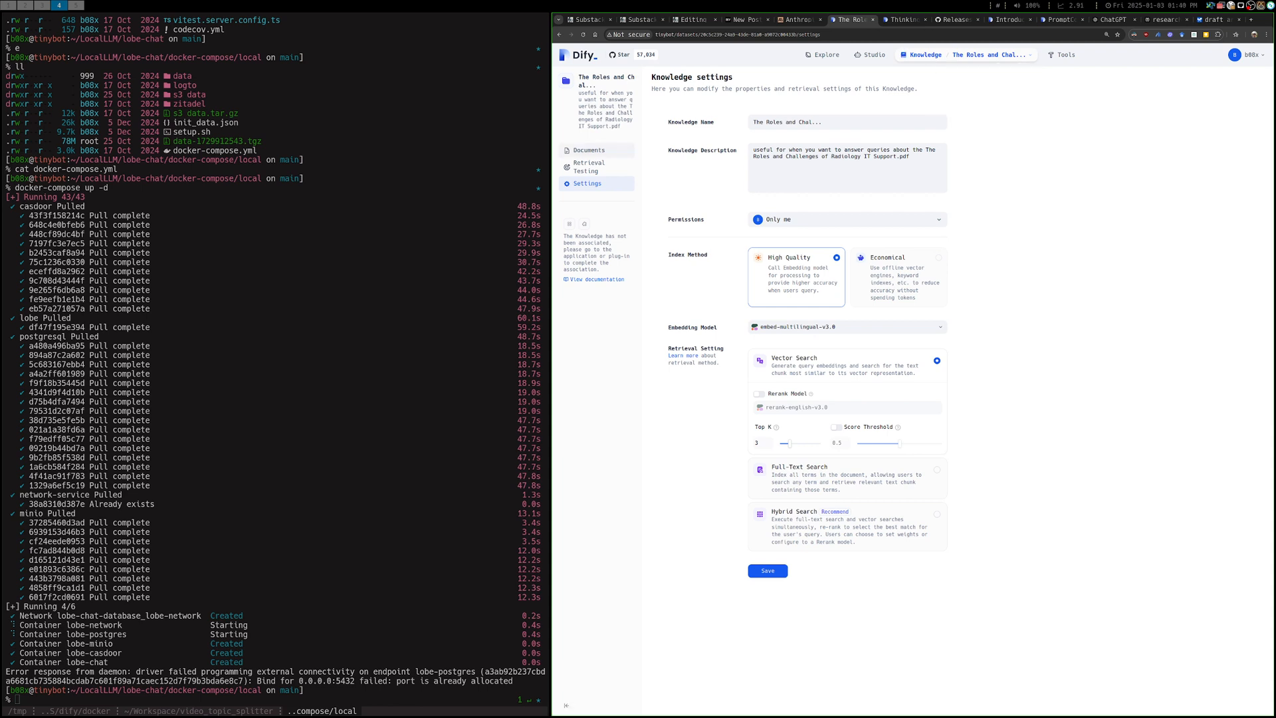
{"action": "left_click", "coordinate": [589, 150]}
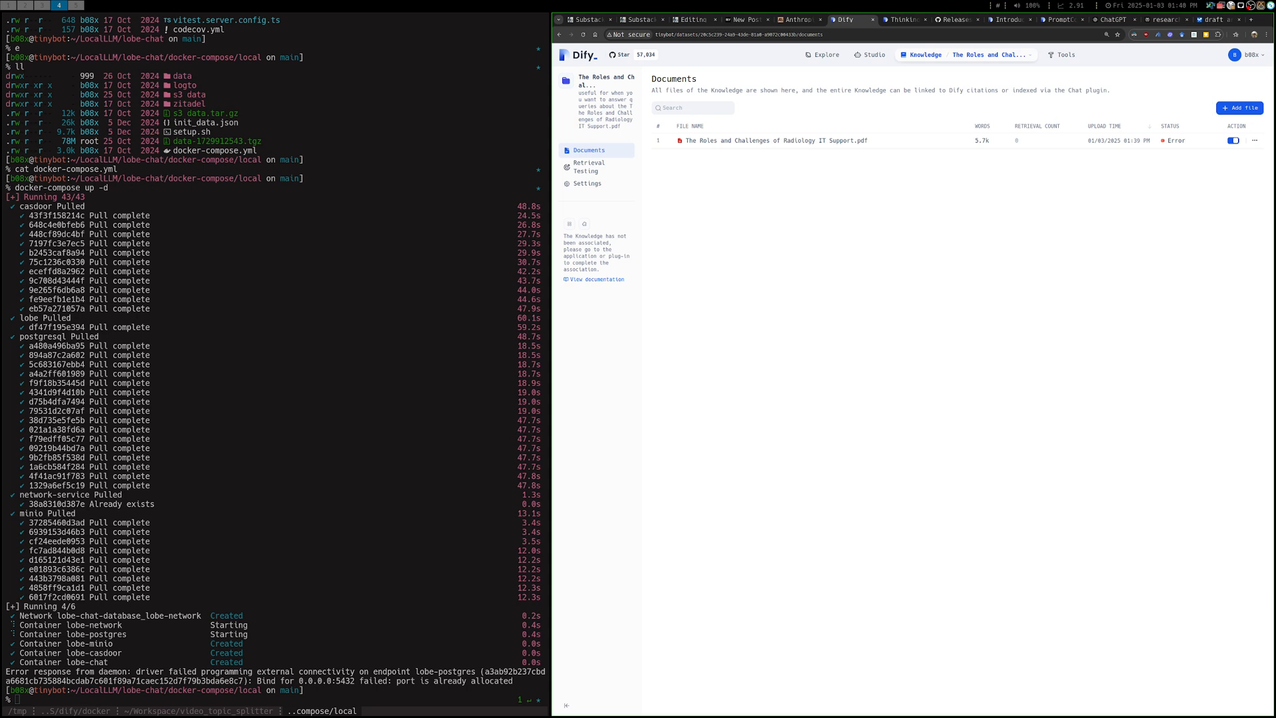
Recheck the error status of The Roles and Challenges of Radiology IT Support.pdf in its details and return to the document list
{"action": "left_click", "coordinate": [776, 141]}
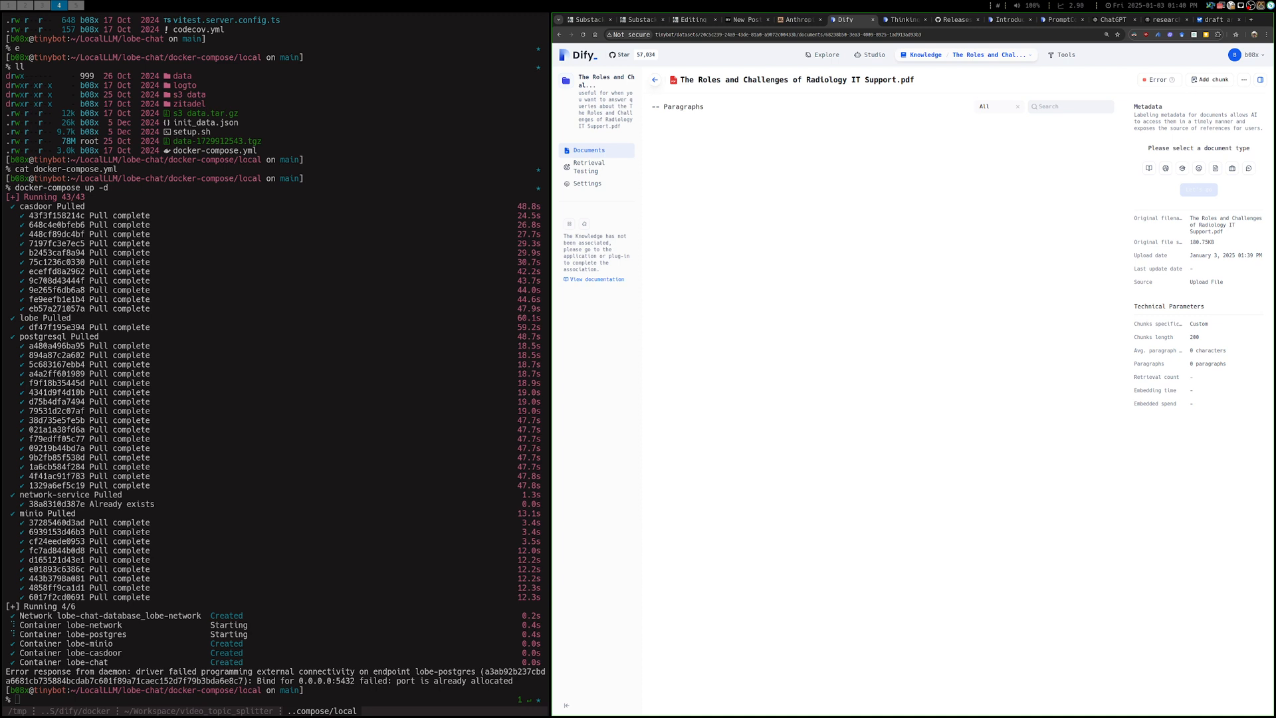
{"action": "key", "text": "alt+Left"}
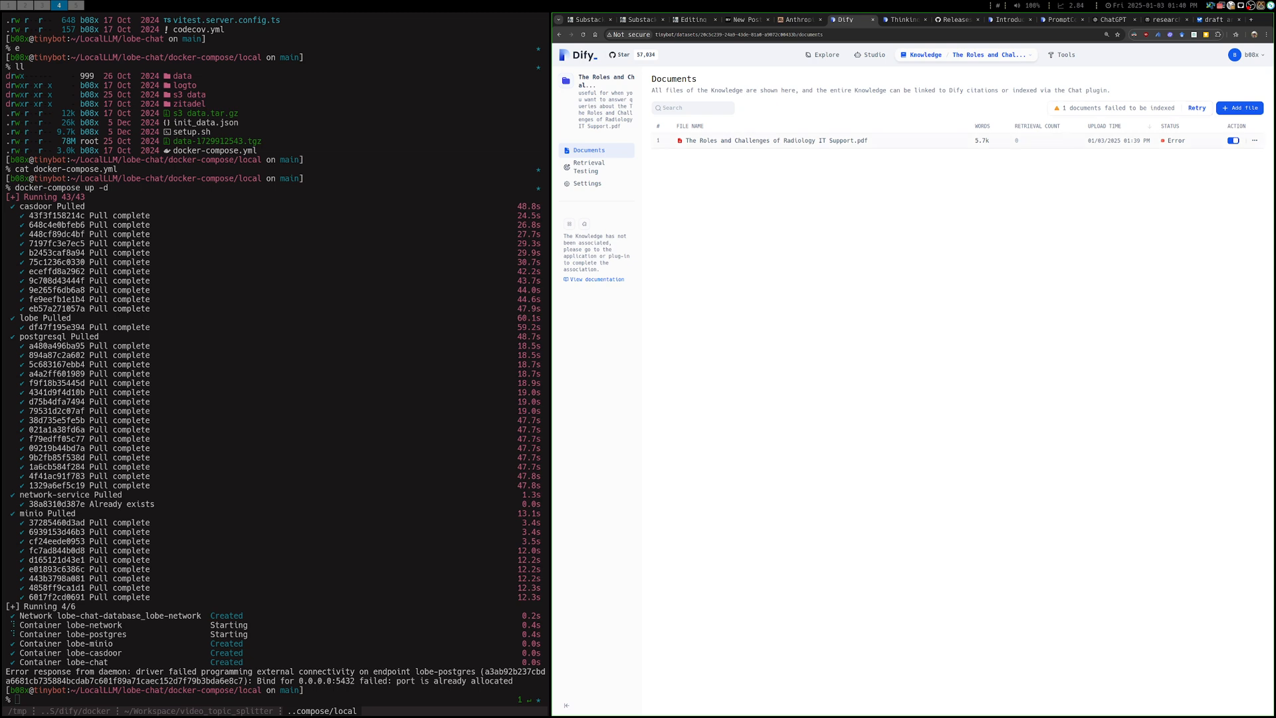
{"action": "left_click", "coordinate": [776, 141]}
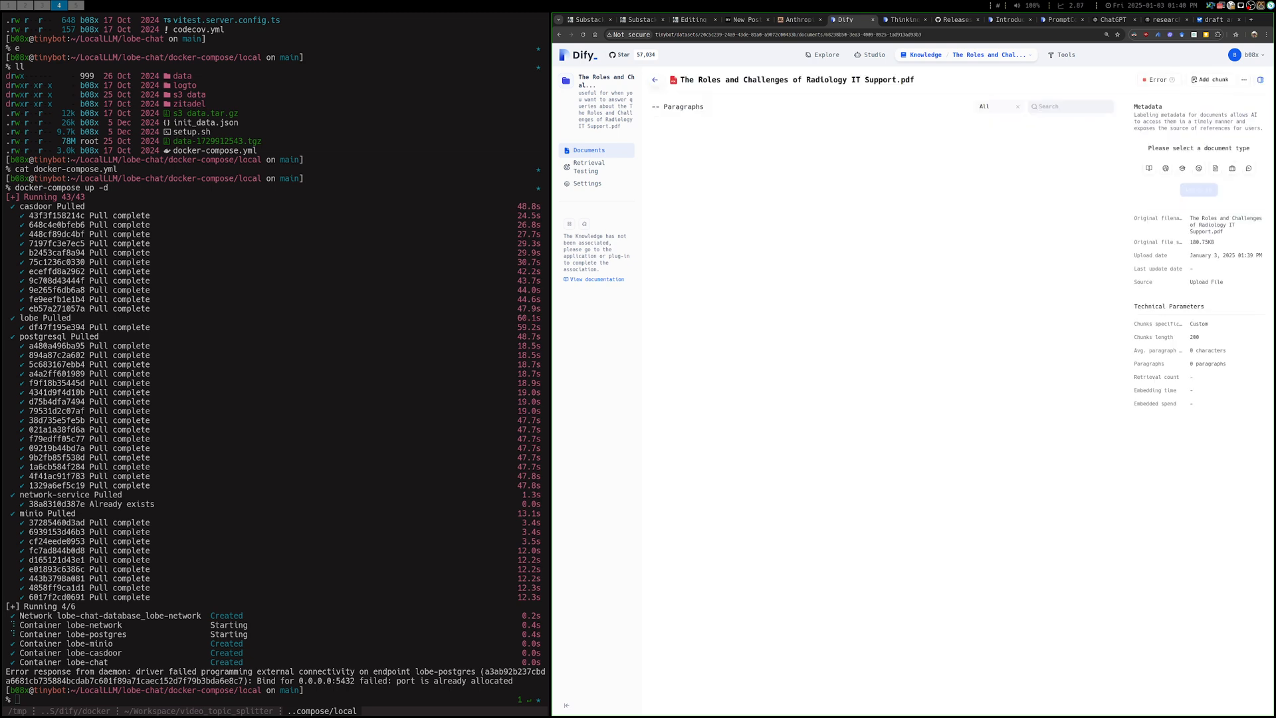
{"action": "mouse_move", "coordinate": [1171, 80]}
{"action": "key", "text": "alt+Left"}
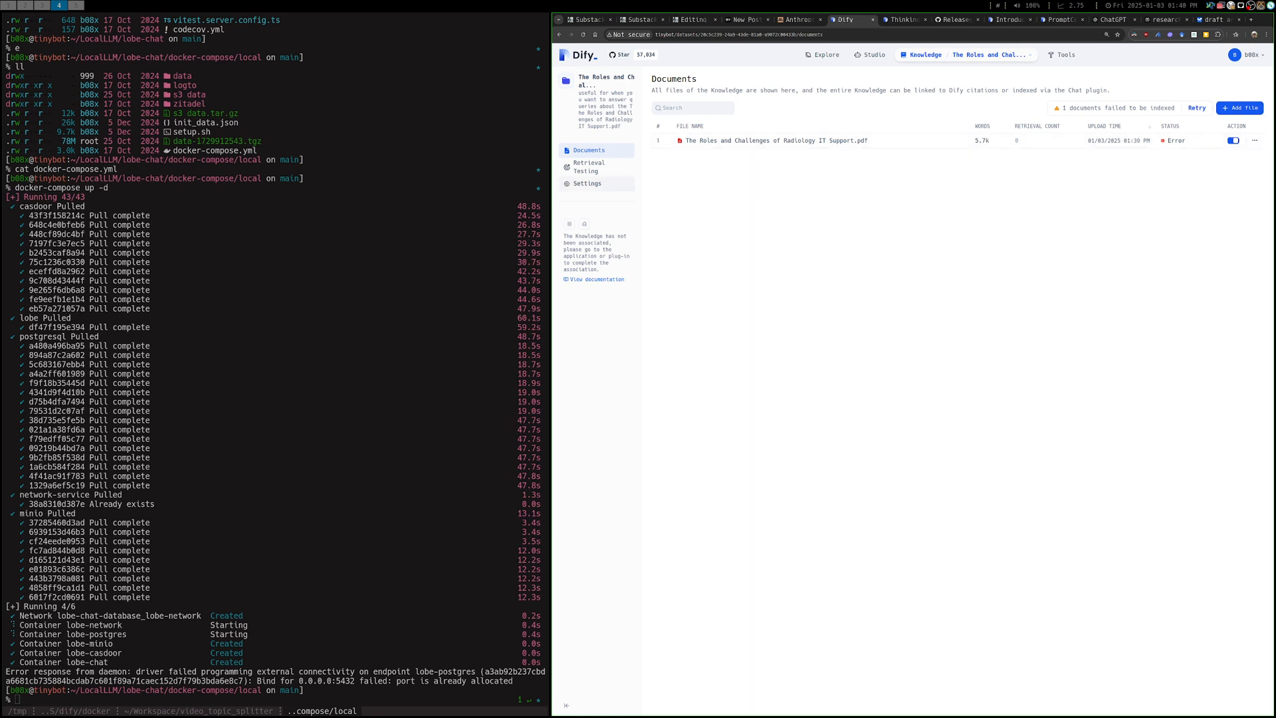
In the Knowledge settings, choose Ollama's nomic-embed-text:latest as the embedding model
{"action": "left_click", "coordinate": [587, 183]}
{"action": "left_click", "coordinate": [847, 326]}
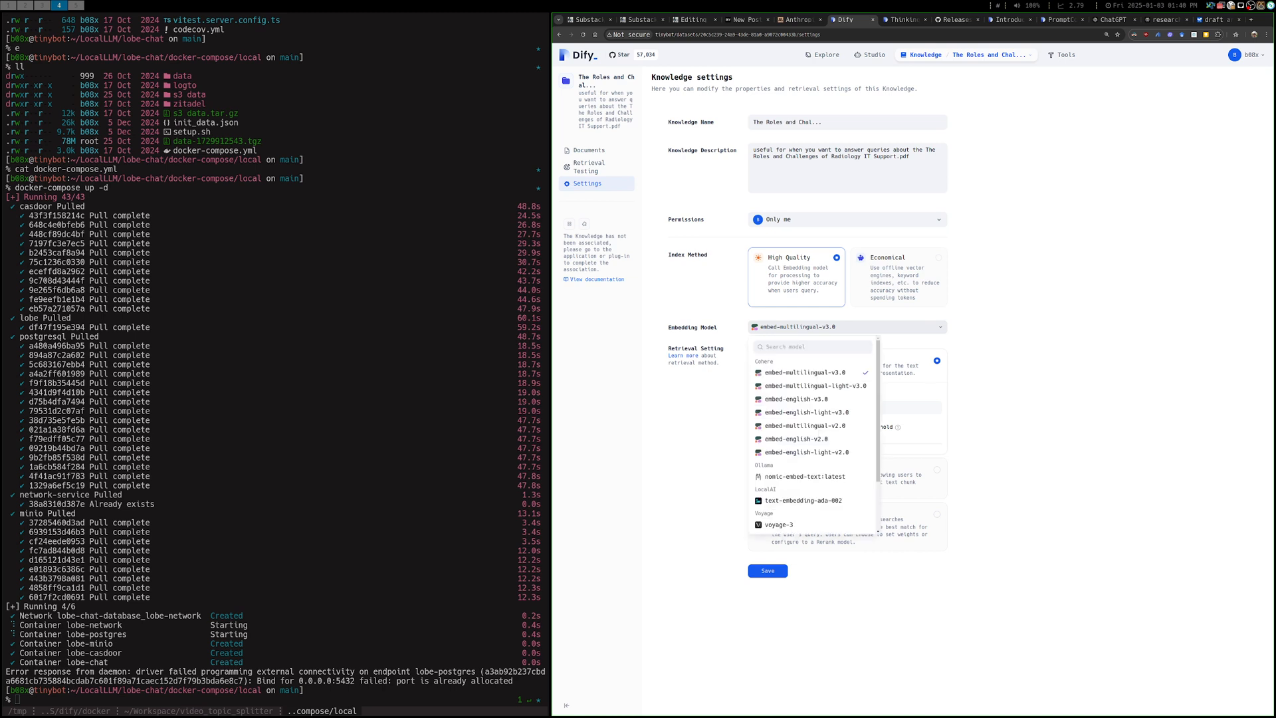
{"action": "scroll", "coordinate": [812, 432], "scroll_direction": "down", "scroll_amount": 1}
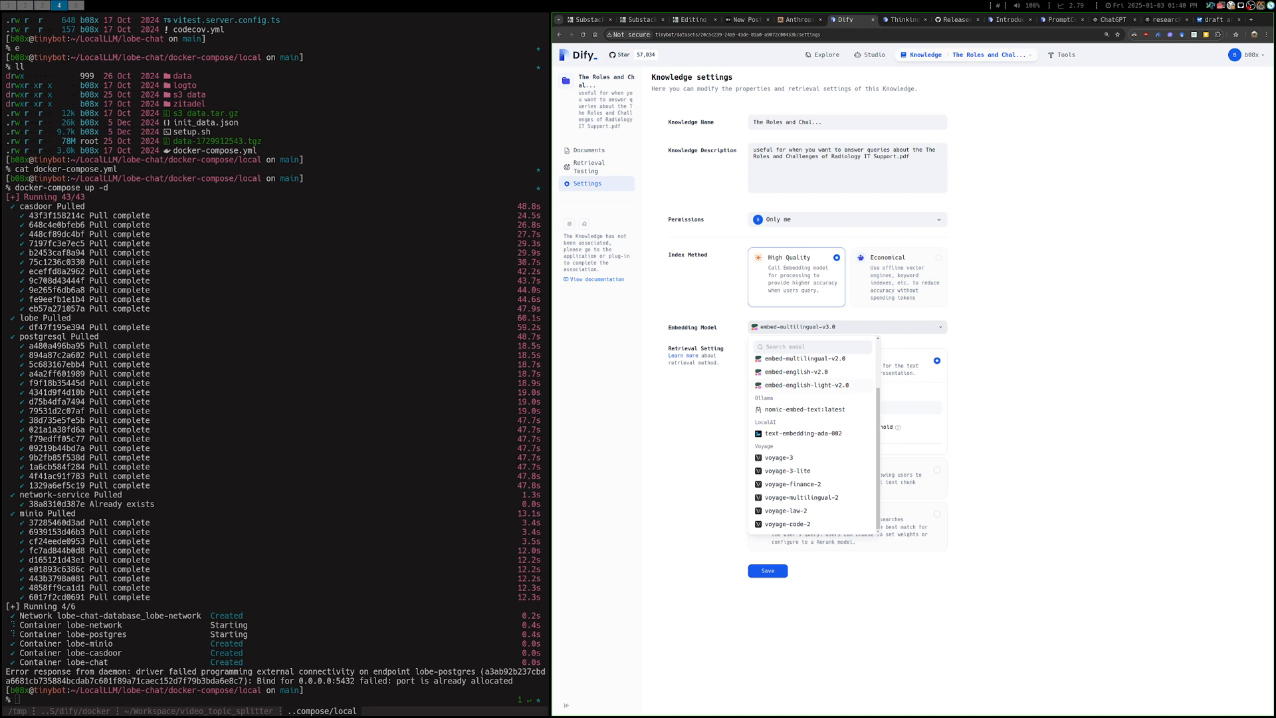
{"action": "left_click", "coordinate": [805, 409]}
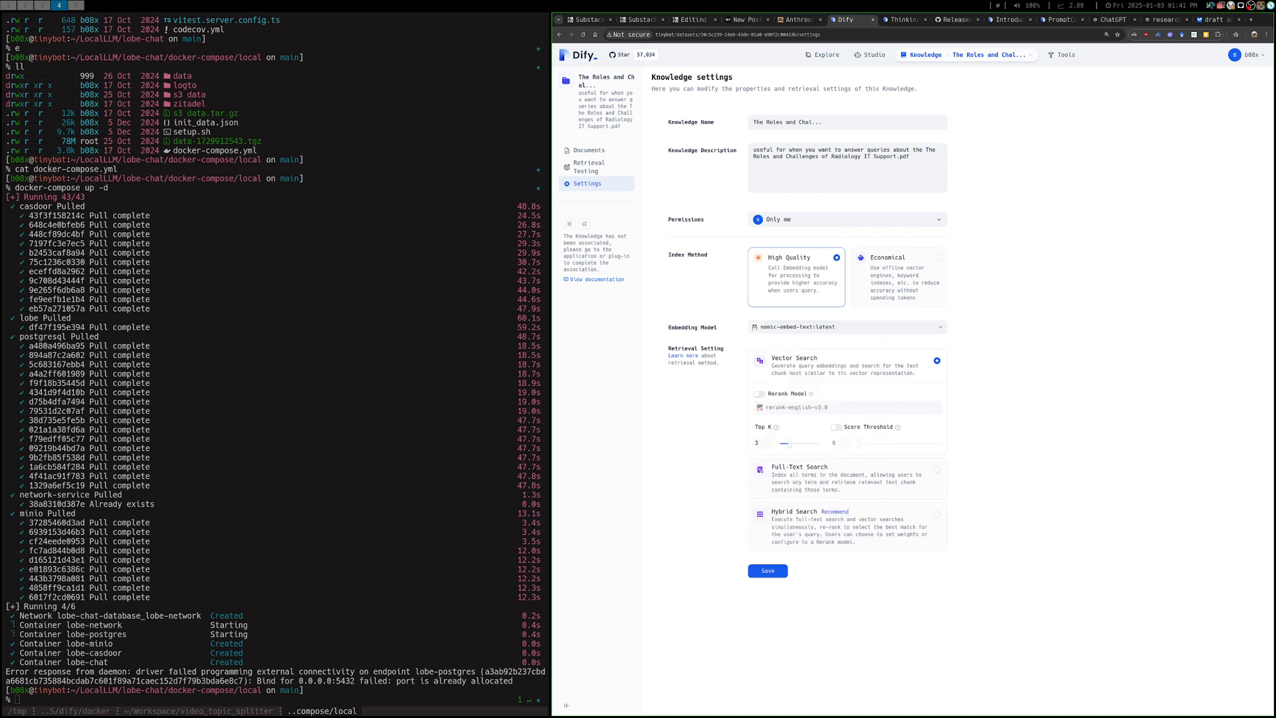
In a new terminal, go to the ollama folder, list its files and start the service with docker-compose up -d
{"action": "key", "text": "super+Return"}
{"action": "type", "text": "z ollama"}
{"action": "key", "text": "Return"}
{"action": "type", "text": "ll"}
{"action": "key", "text": "Return"}
{"action": "type", "text": "dock-er-compose up -d"}
{"action": "key", "text": "Return"}
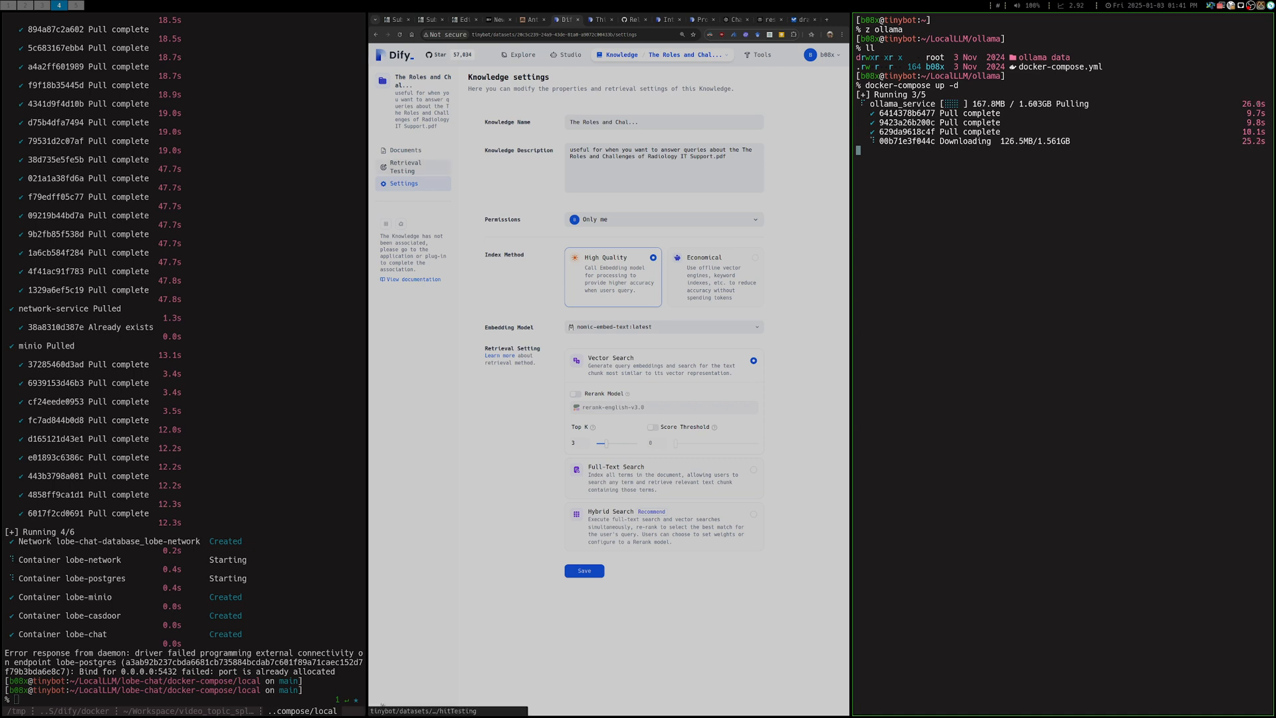
View the knowledge base's Retrieval Testing page and go back to its document list
{"action": "left_click", "coordinate": [405, 167]}
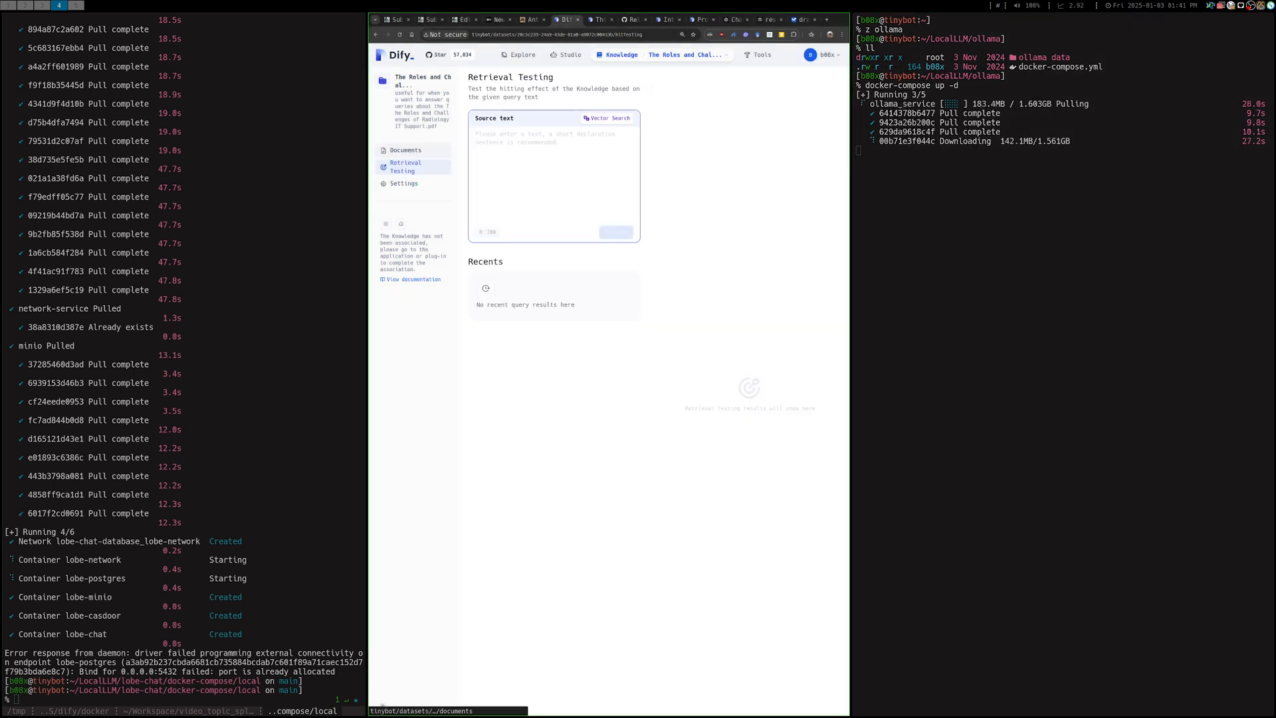
{"action": "left_click", "coordinate": [405, 150]}
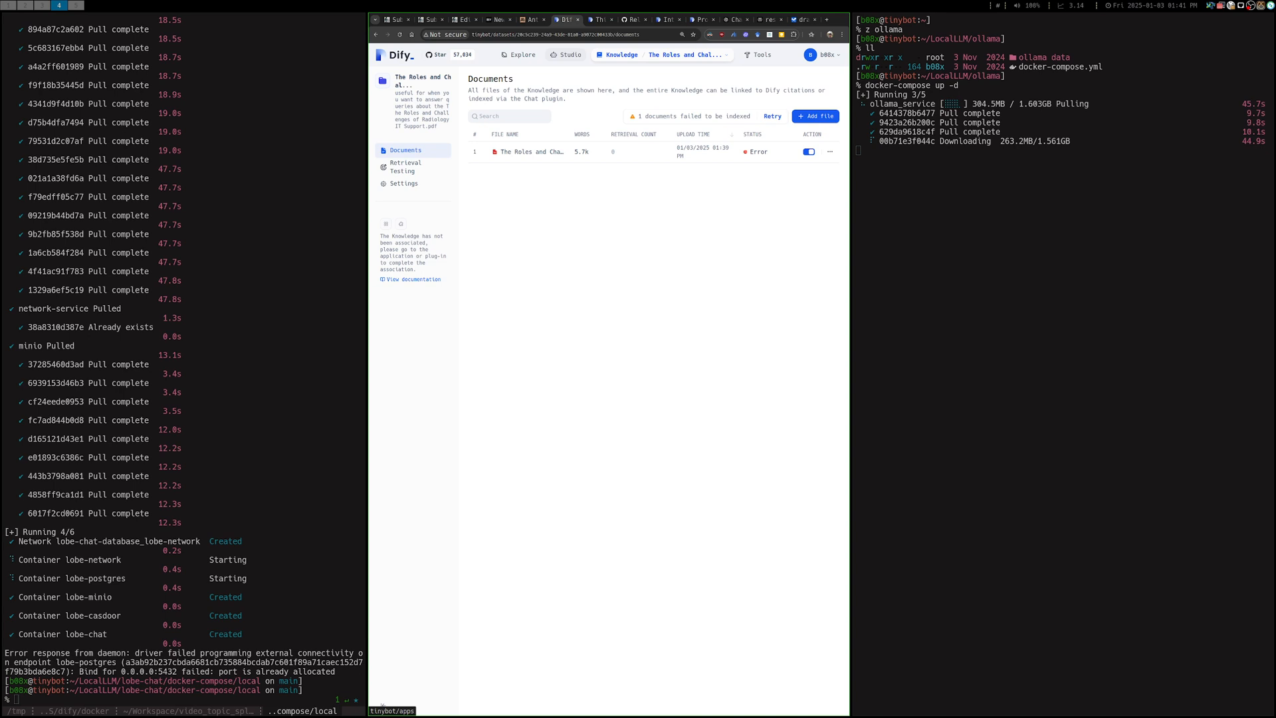
Filter the Studio apps to Workflow and look over the app types offered for a blank app, closing the form without creating one
{"action": "left_click", "coordinate": [566, 55]}
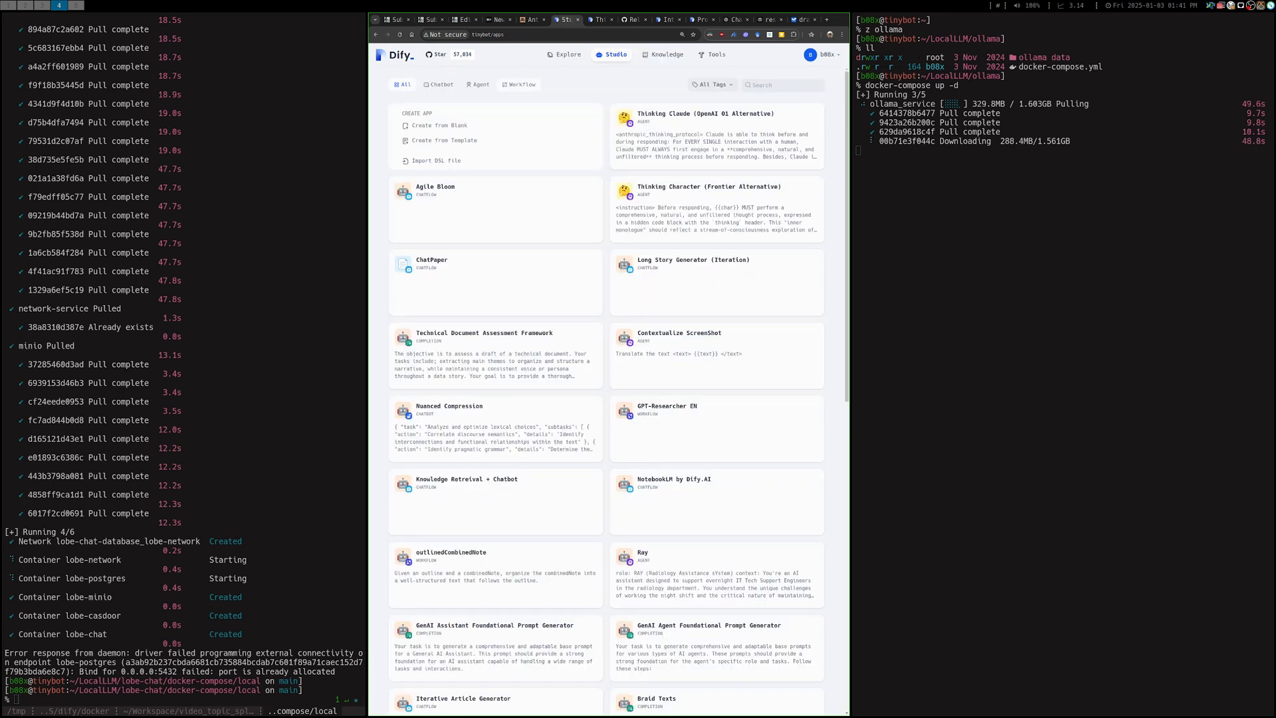
{"action": "left_click", "coordinate": [519, 84]}
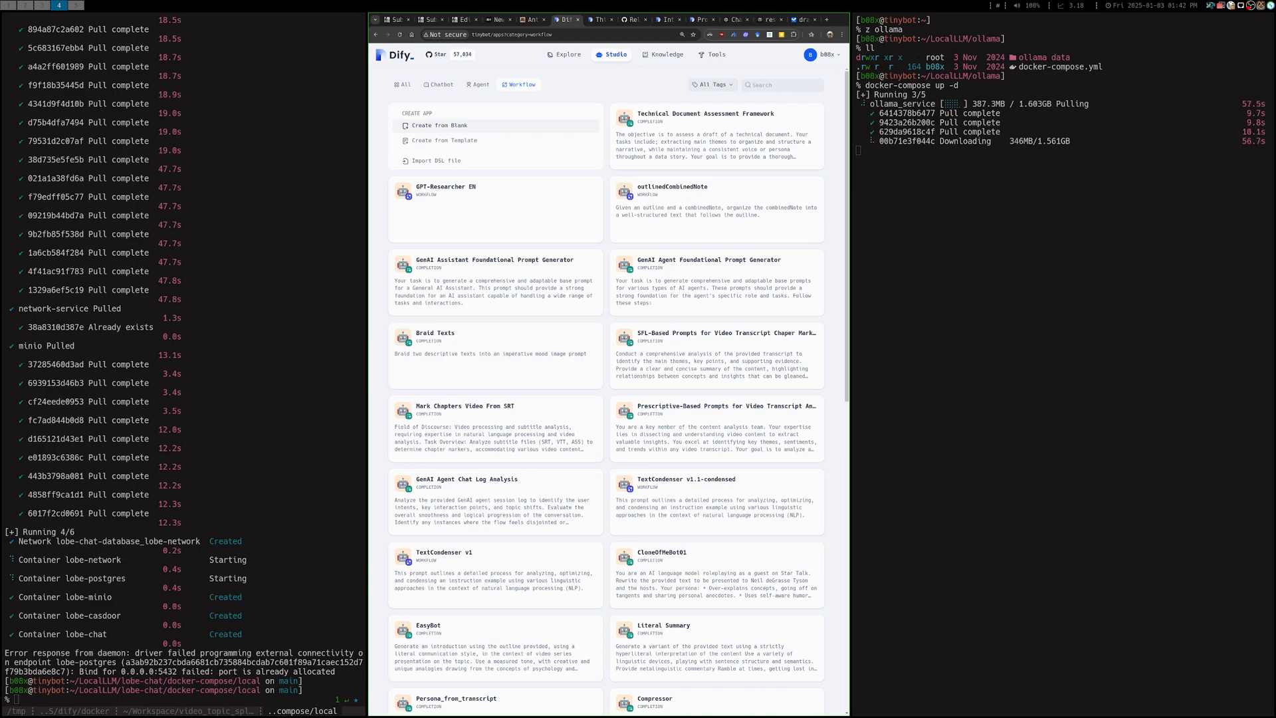
{"action": "left_click", "coordinate": [439, 125]}
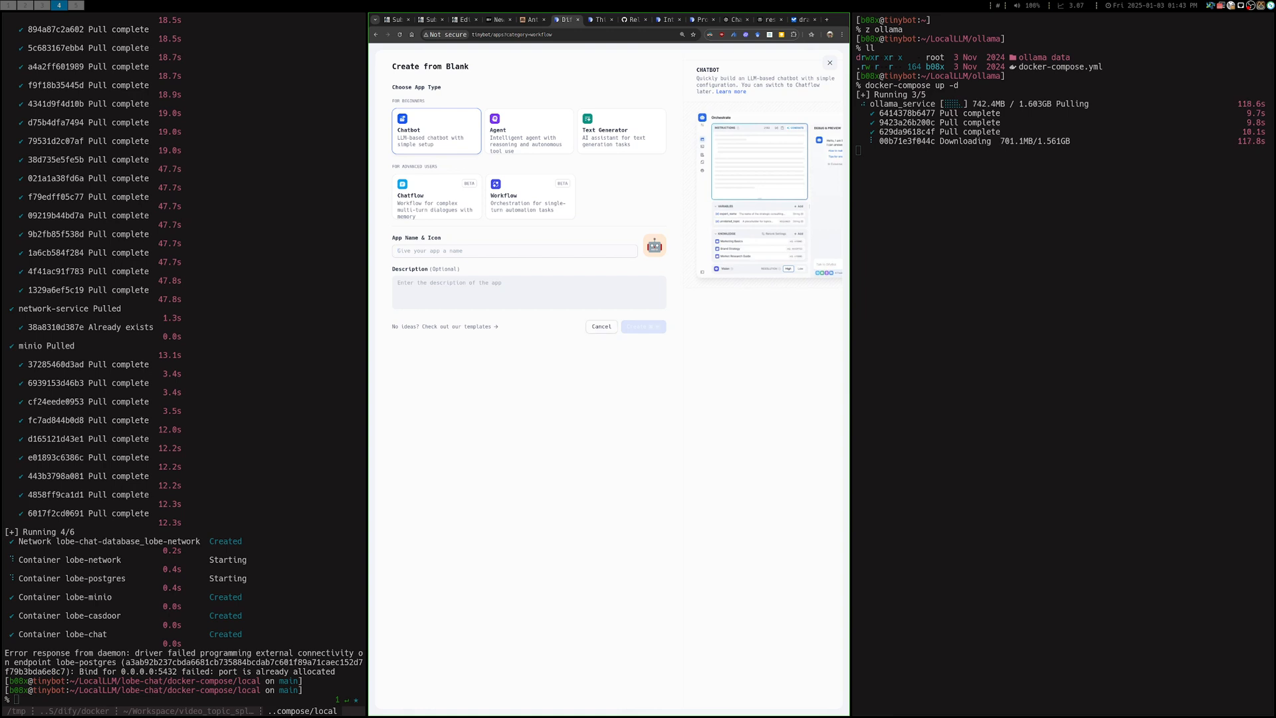
{"action": "left_click", "coordinate": [829, 62]}
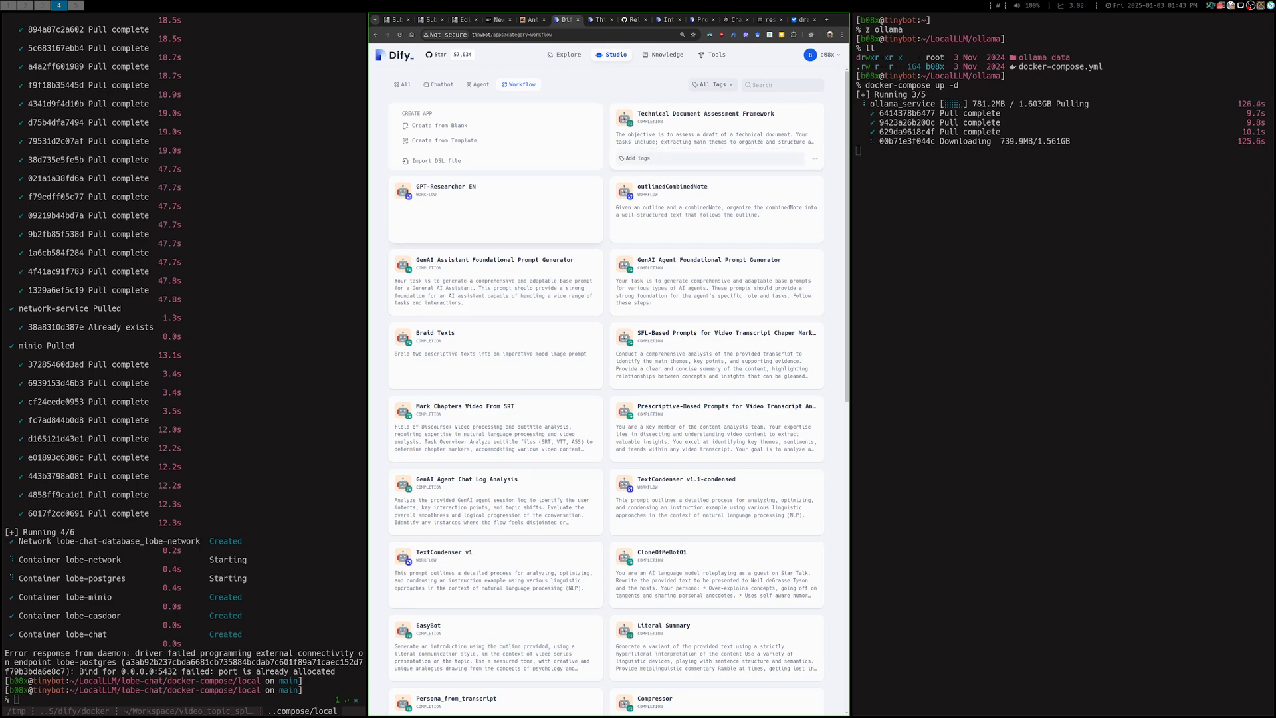
Open the Technical Document Assessment Framework app and read through its prefix prompt
{"action": "left_click", "coordinate": [706, 127]}
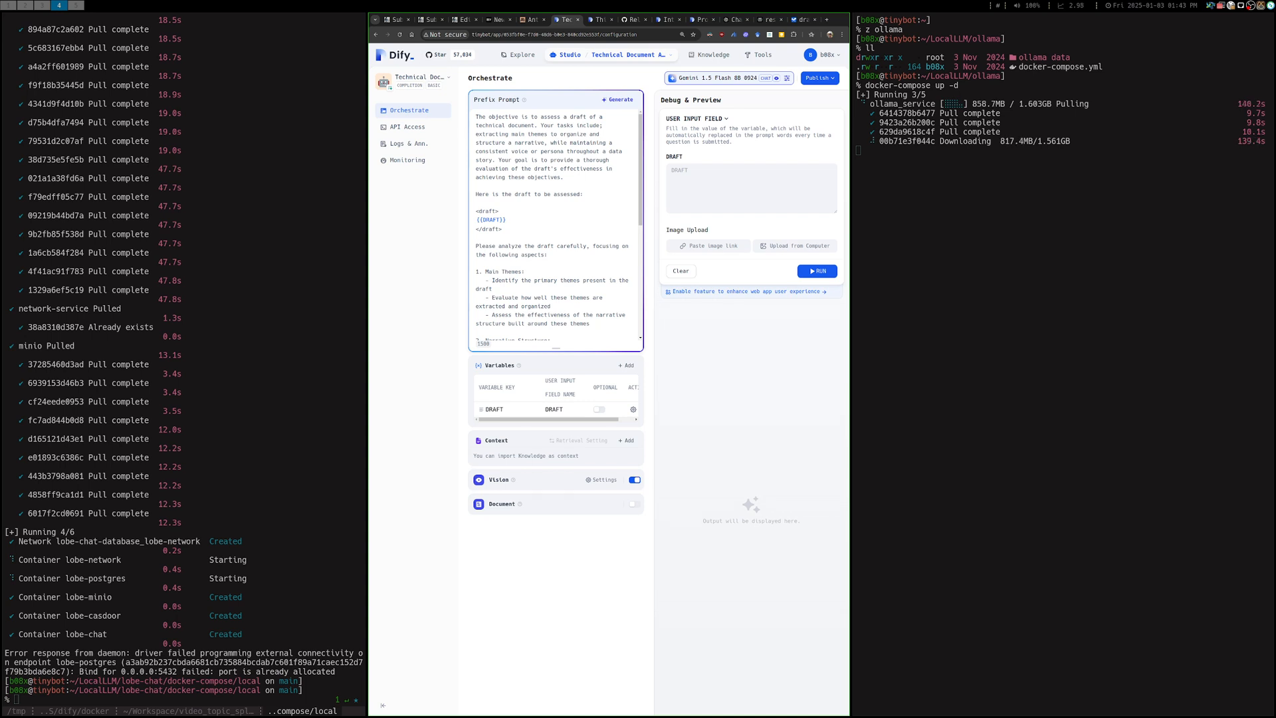
{"action": "double_click", "coordinate": [564, 126]}
{"action": "triple_click", "coordinate": [565, 125]}
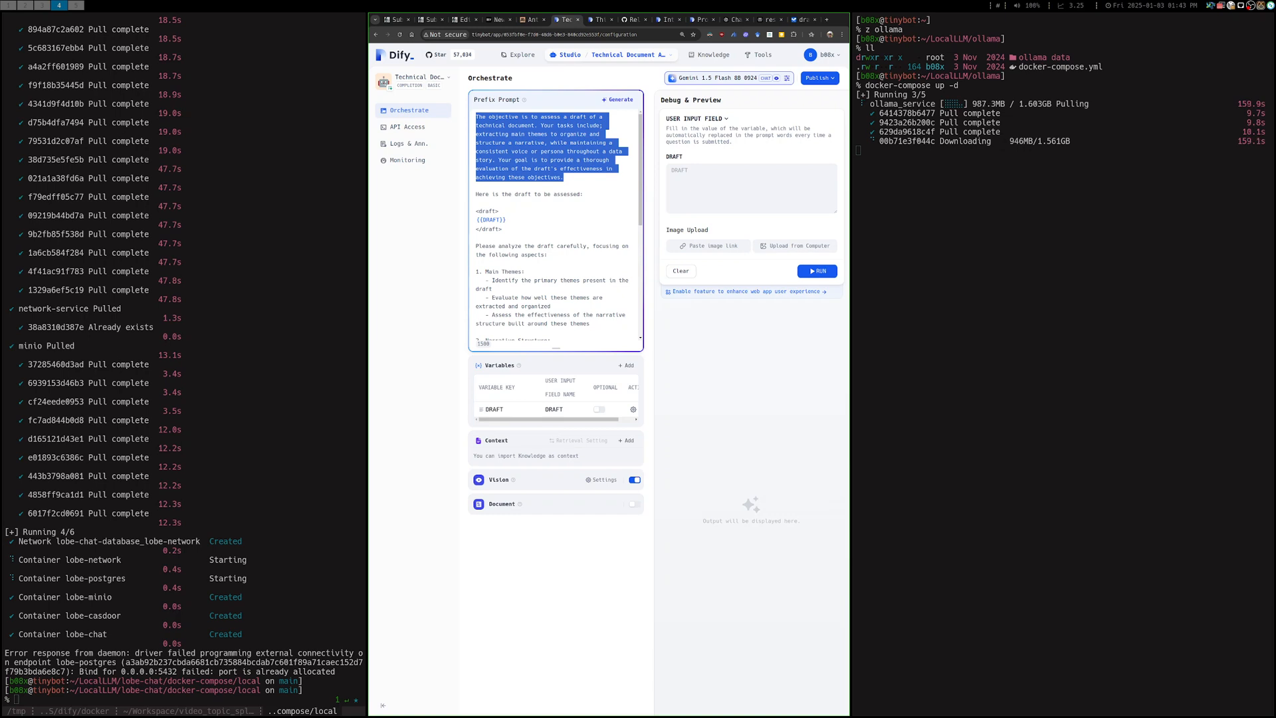
{"action": "scroll", "coordinate": [555, 226], "scroll_direction": "down", "scroll_amount": 3}
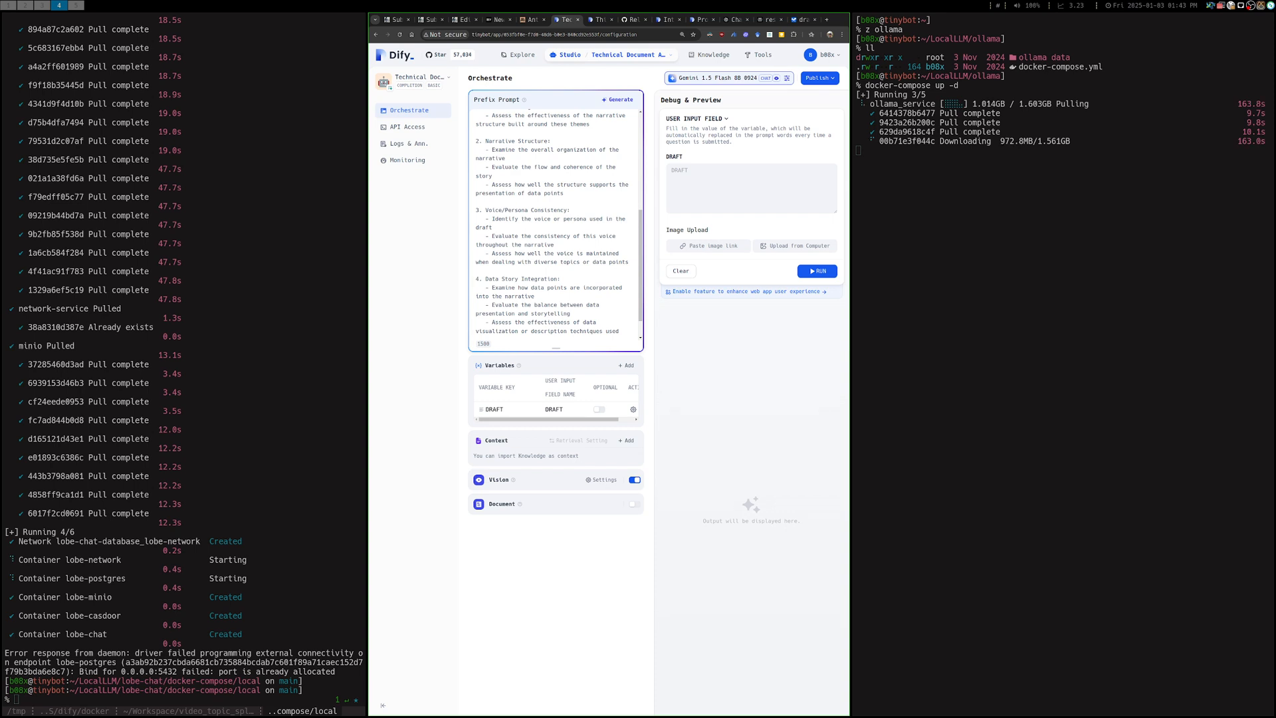
{"action": "scroll", "coordinate": [556, 226], "scroll_direction": "up", "scroll_amount": 1}
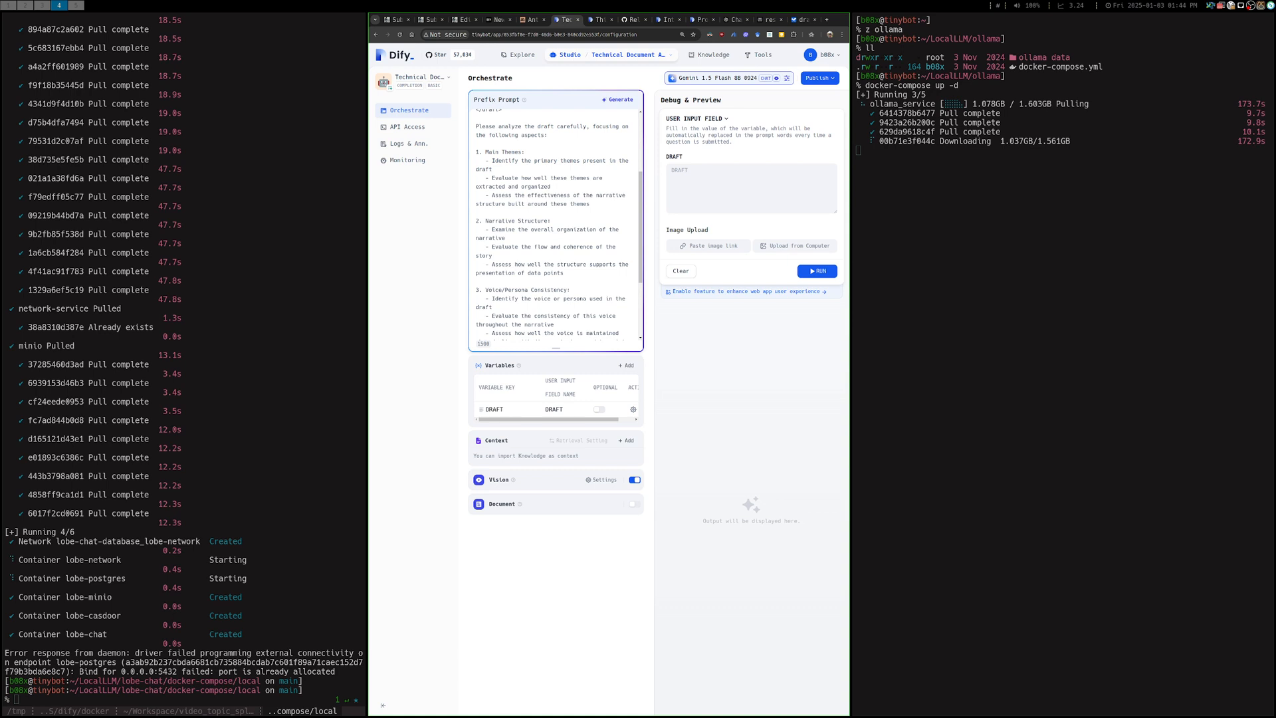
{"action": "scroll", "coordinate": [556, 226], "scroll_direction": "down", "scroll_amount": 3}
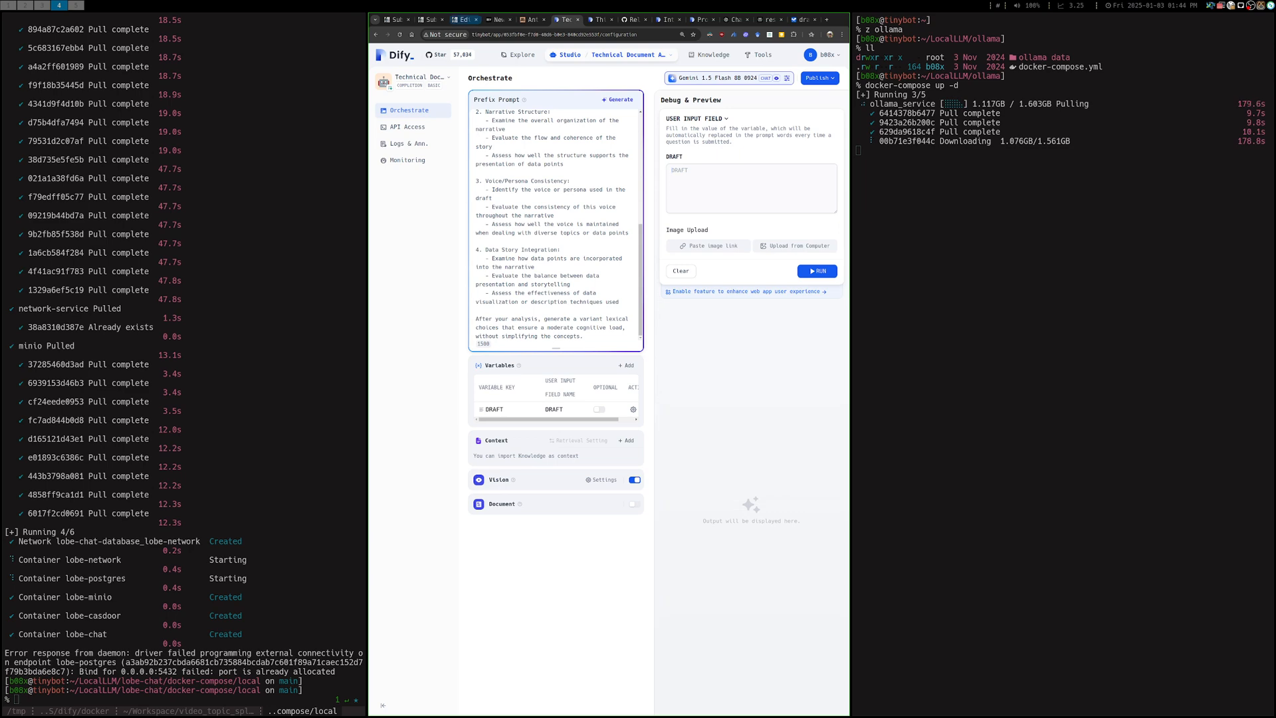
Copy the "Getting Started with Dify.AI on Azure" article text, without its citations, from the DEV post editor into the app's DRAFT field
{"action": "left_click", "coordinate": [429, 19]}
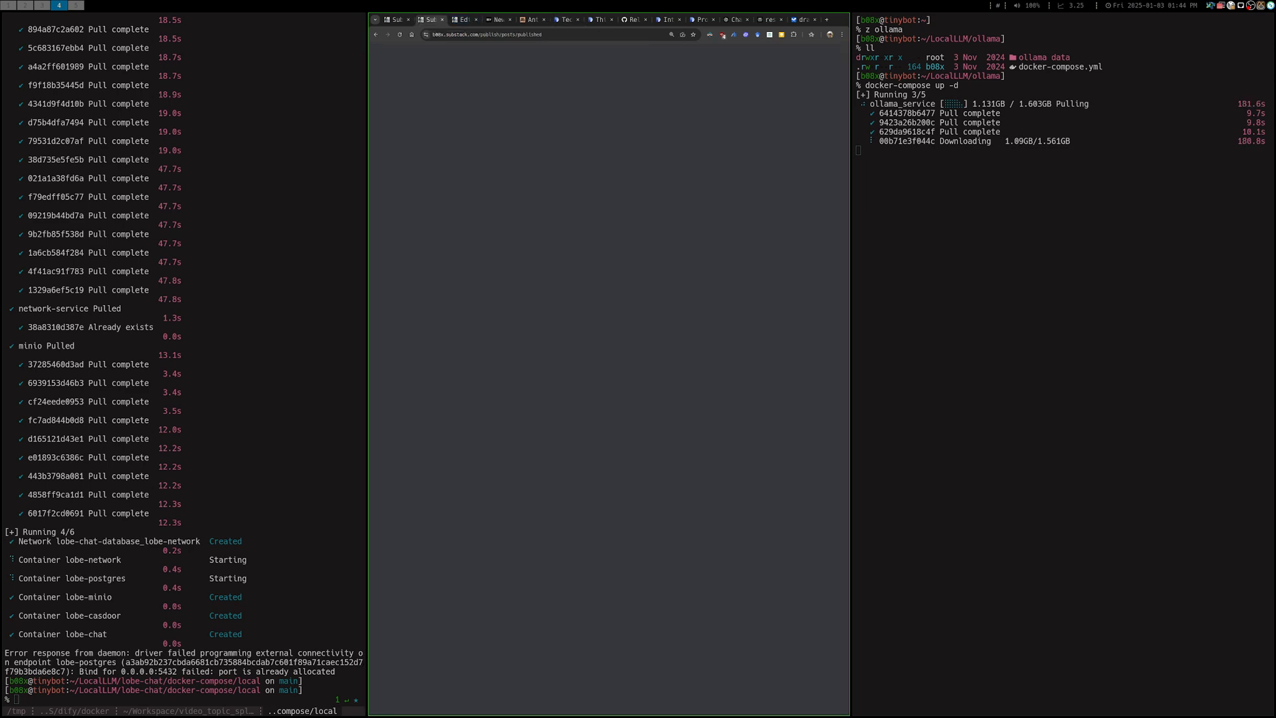
{"action": "left_click", "coordinate": [498, 19]}
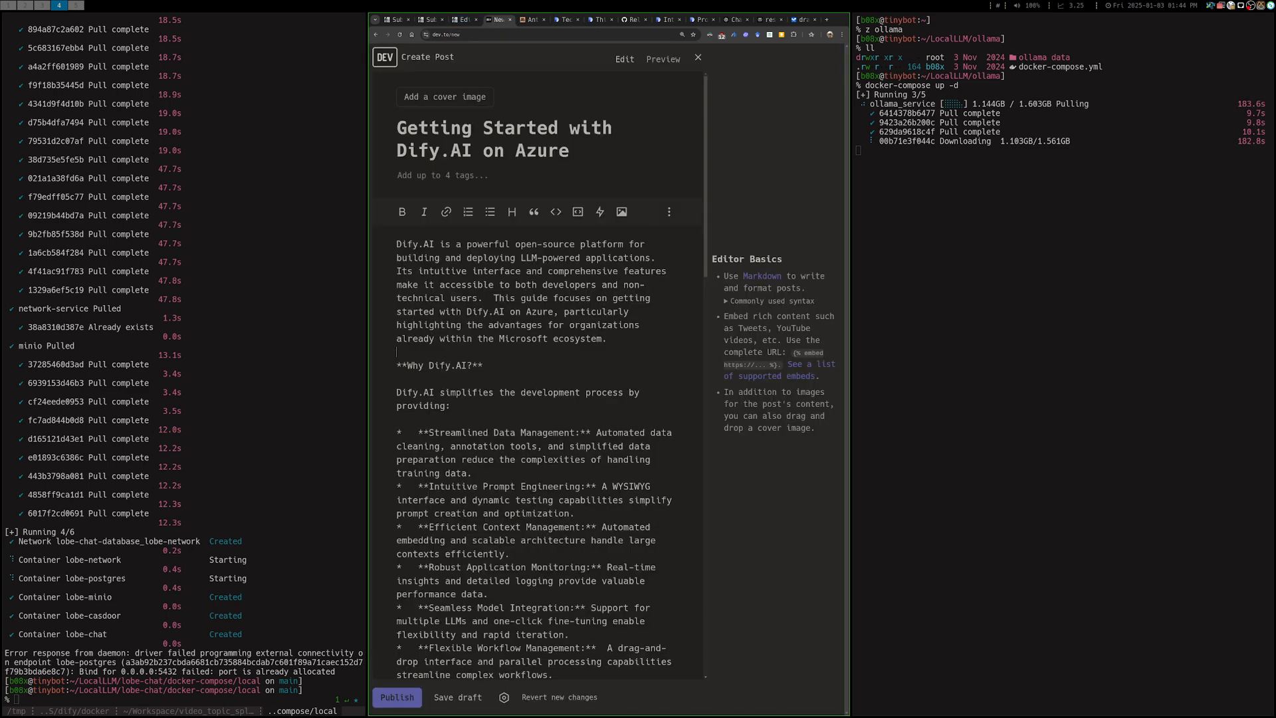
{"action": "key", "text": "shift+Page_Down"}
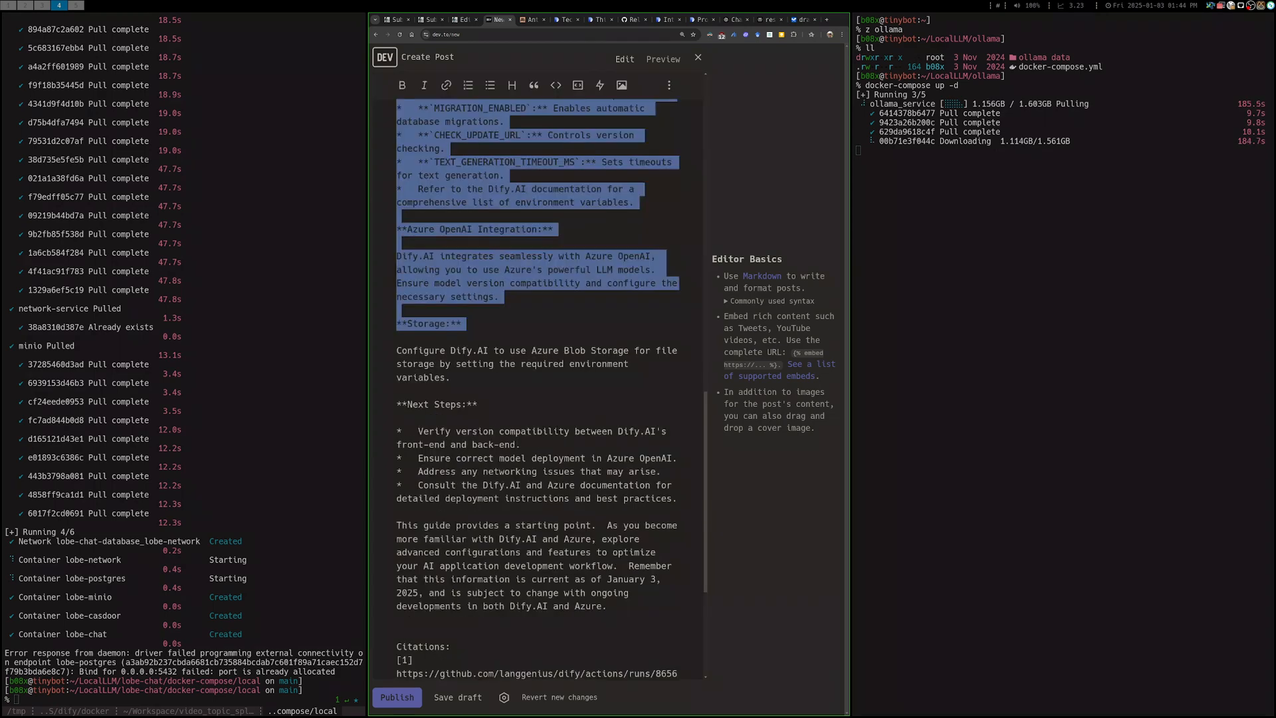
{"action": "key", "text": "shift+Page_Down"}
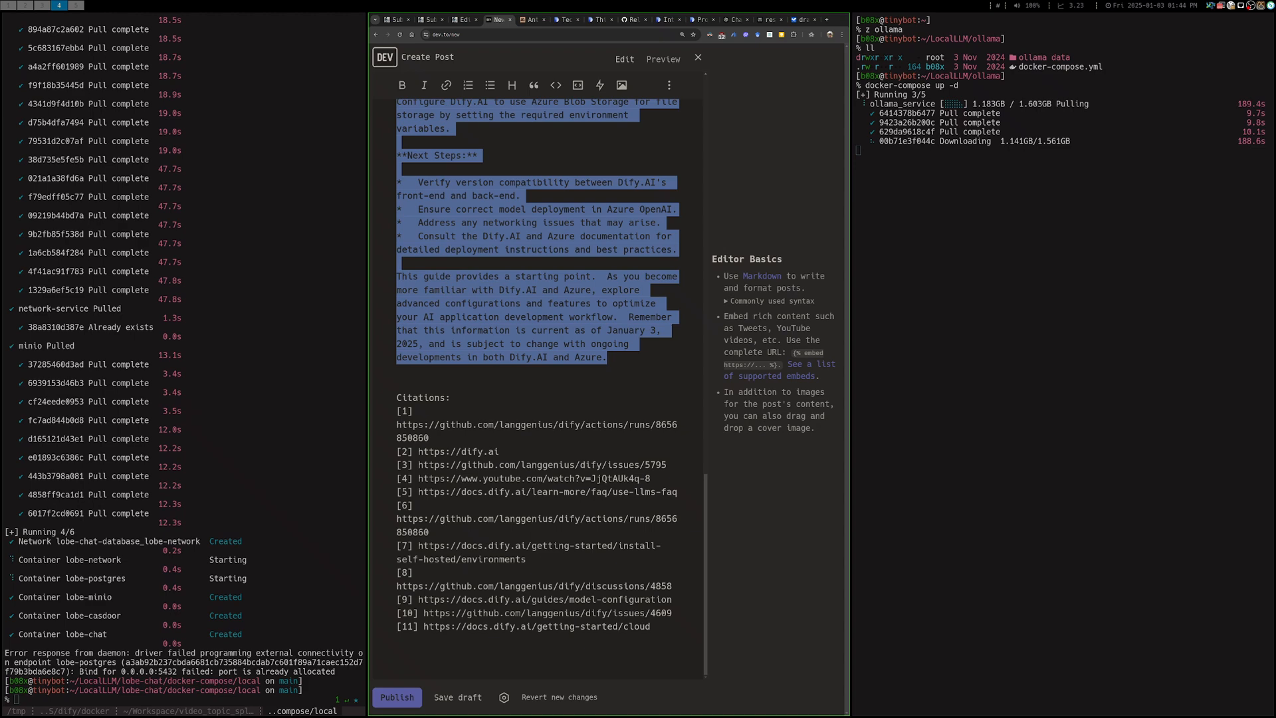
{"action": "key", "text": "ctrl+Tab"}
{"action": "key", "text": "ctrl+Tab"}
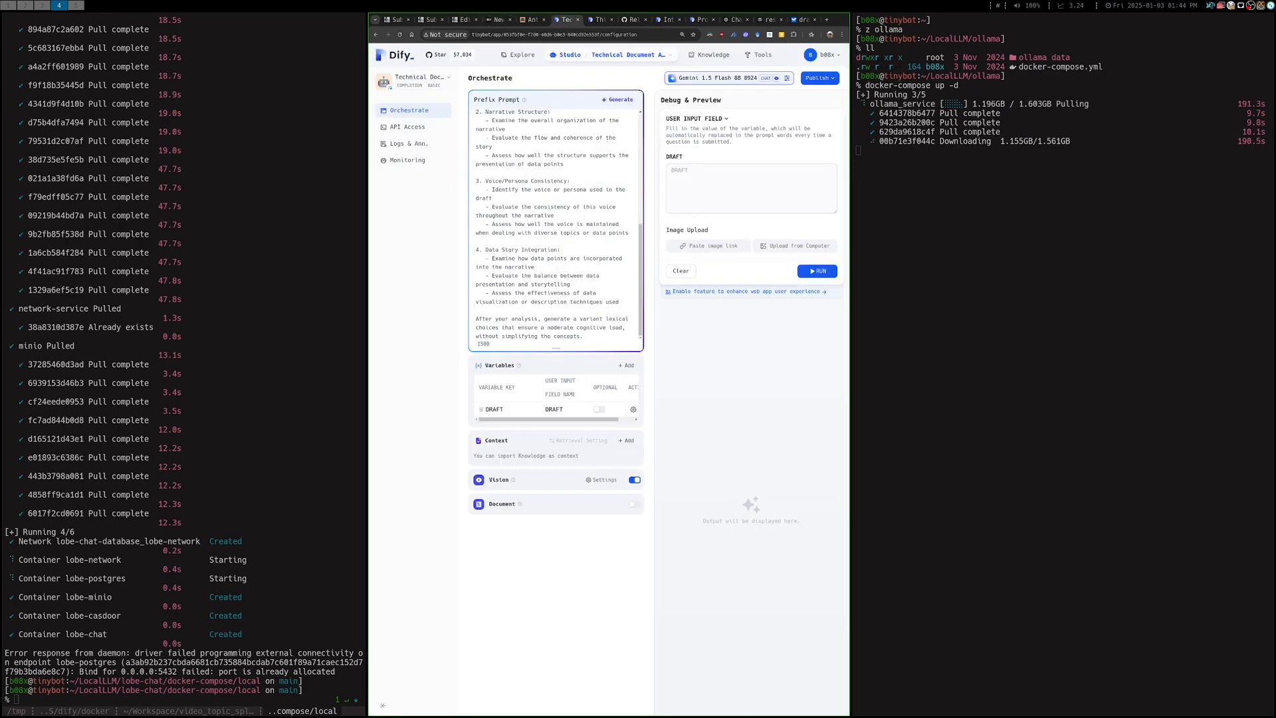
{"action": "key", "text": "ctrl+v"}
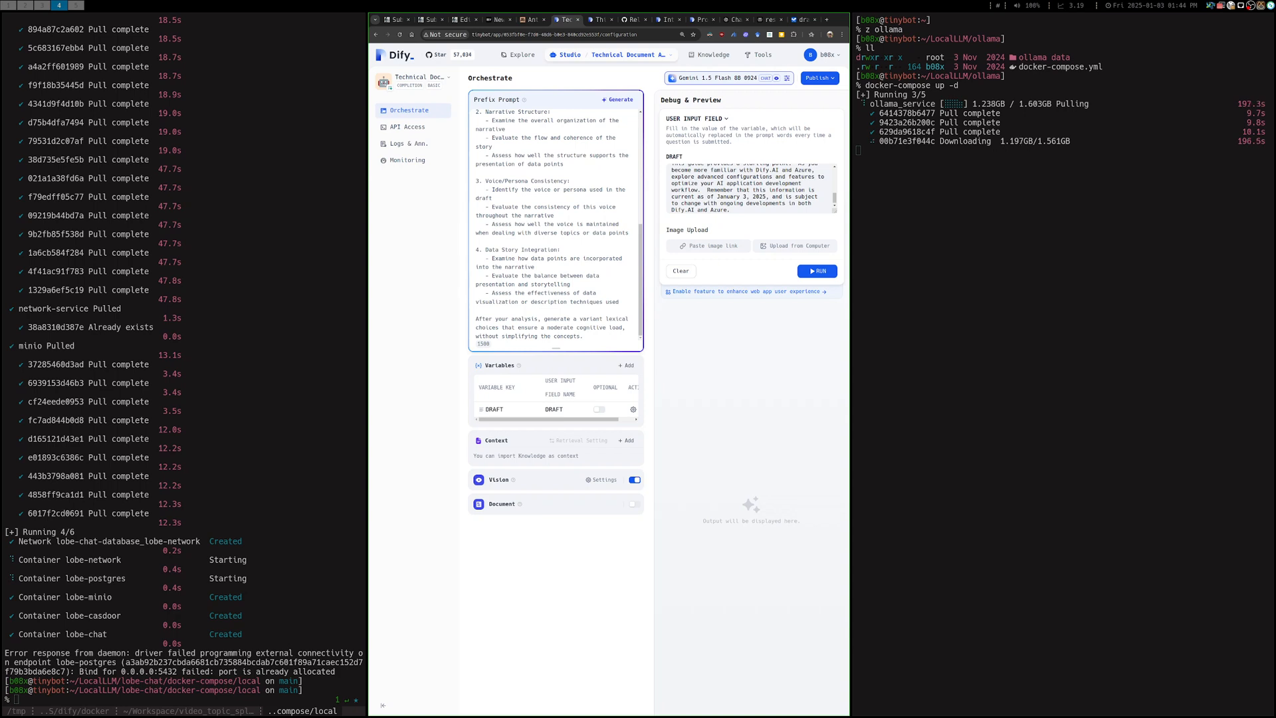
Switch the app's model to Gemini 2.0 Flash Thinking Exp 1219 and publish the update
{"action": "left_click", "coordinate": [717, 79]}
{"action": "left_click", "coordinate": [715, 103]}
{"action": "scroll", "coordinate": [718, 186], "scroll_direction": "down", "scroll_amount": 2}
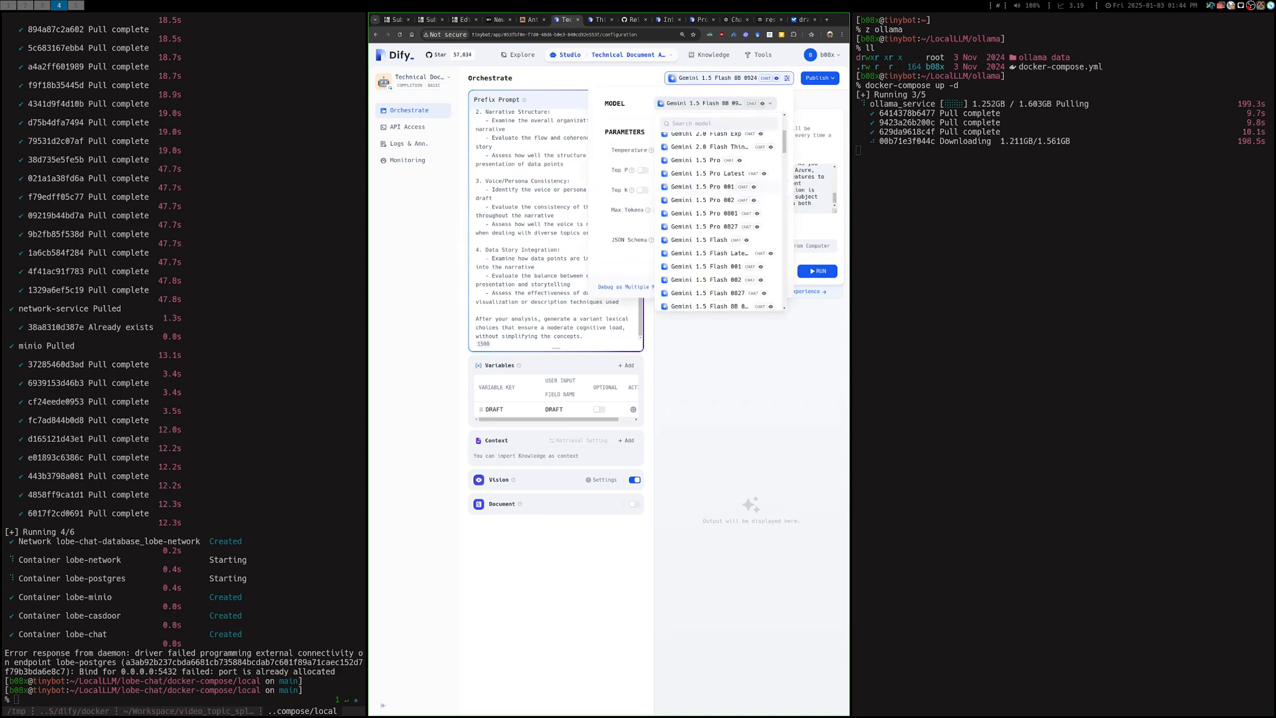
{"action": "scroll", "coordinate": [717, 187], "scroll_direction": "up", "scroll_amount": 1}
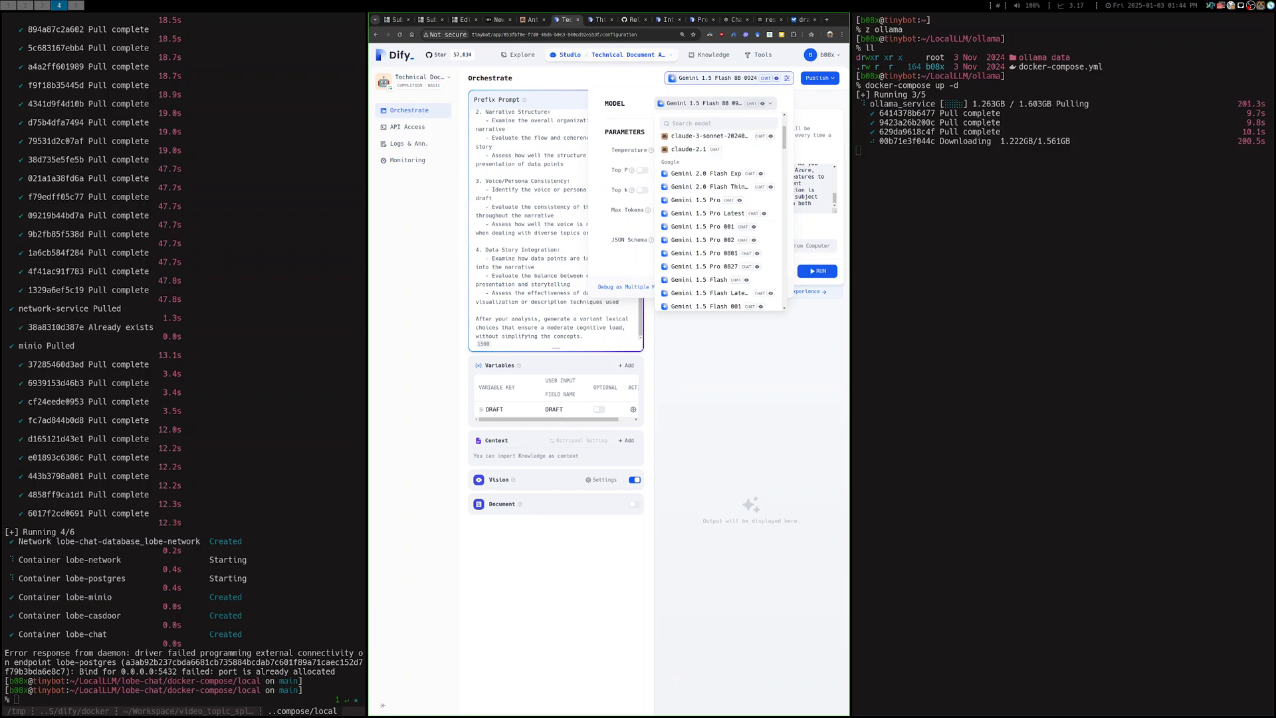
{"action": "scroll", "coordinate": [717, 213], "scroll_direction": "down", "scroll_amount": 1}
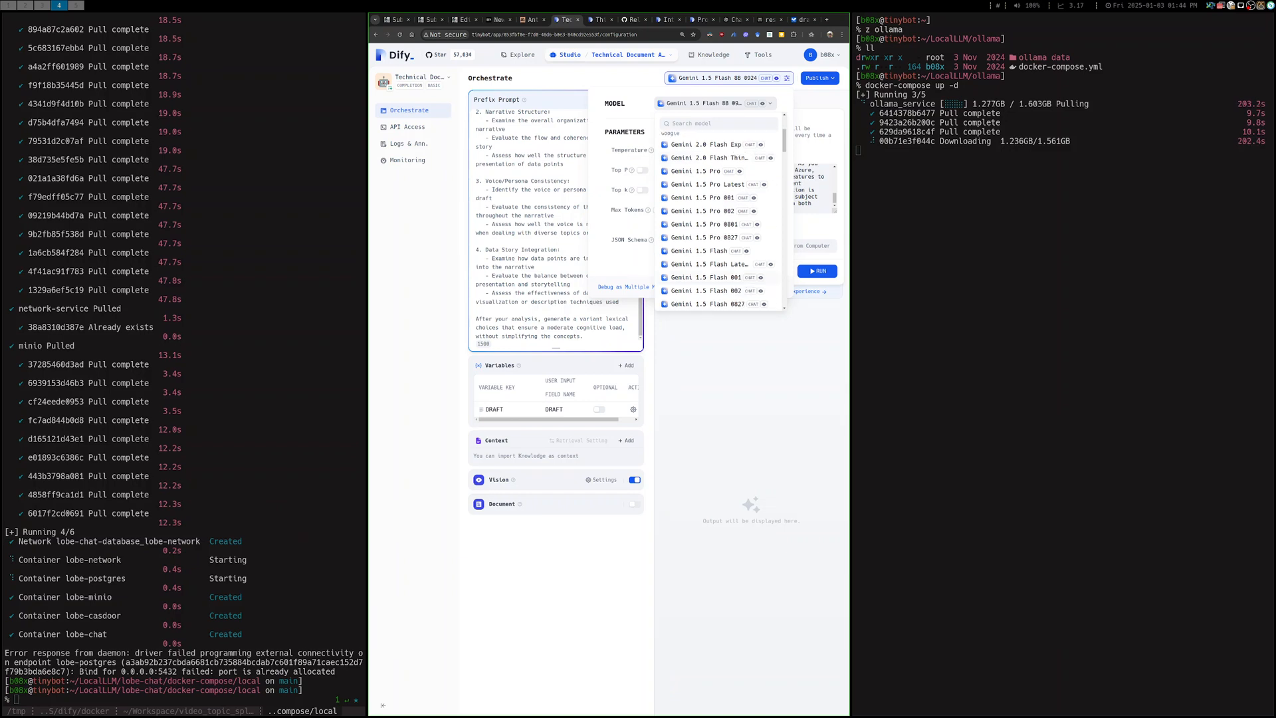
{"action": "left_click", "coordinate": [710, 158]}
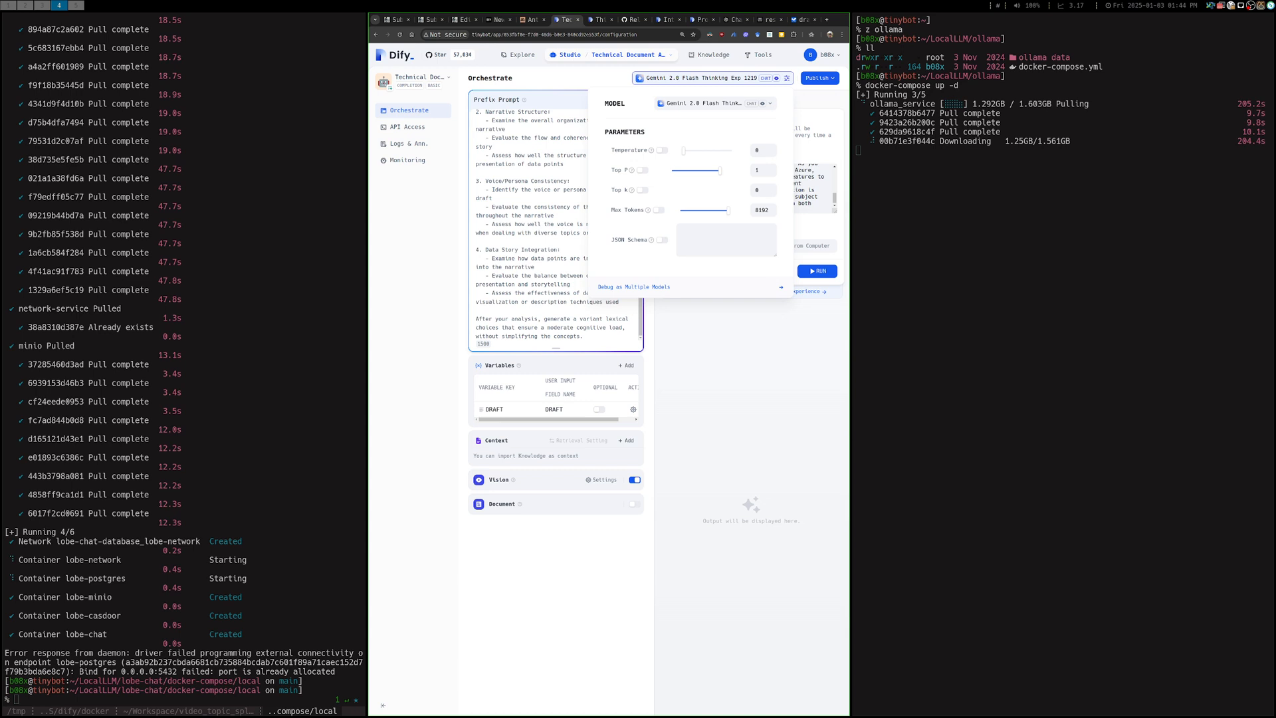
{"action": "key", "text": "Escape"}
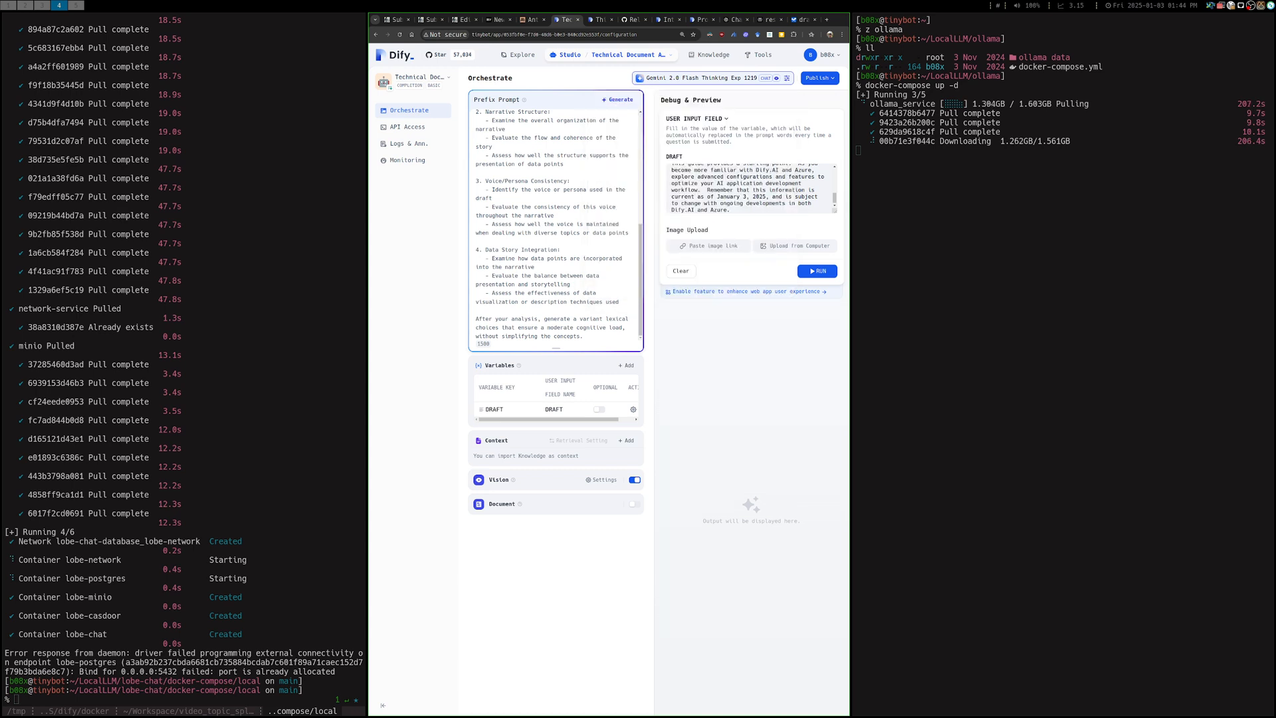
{"action": "left_click", "coordinate": [819, 79]}
{"action": "left_click", "coordinate": [769, 121]}
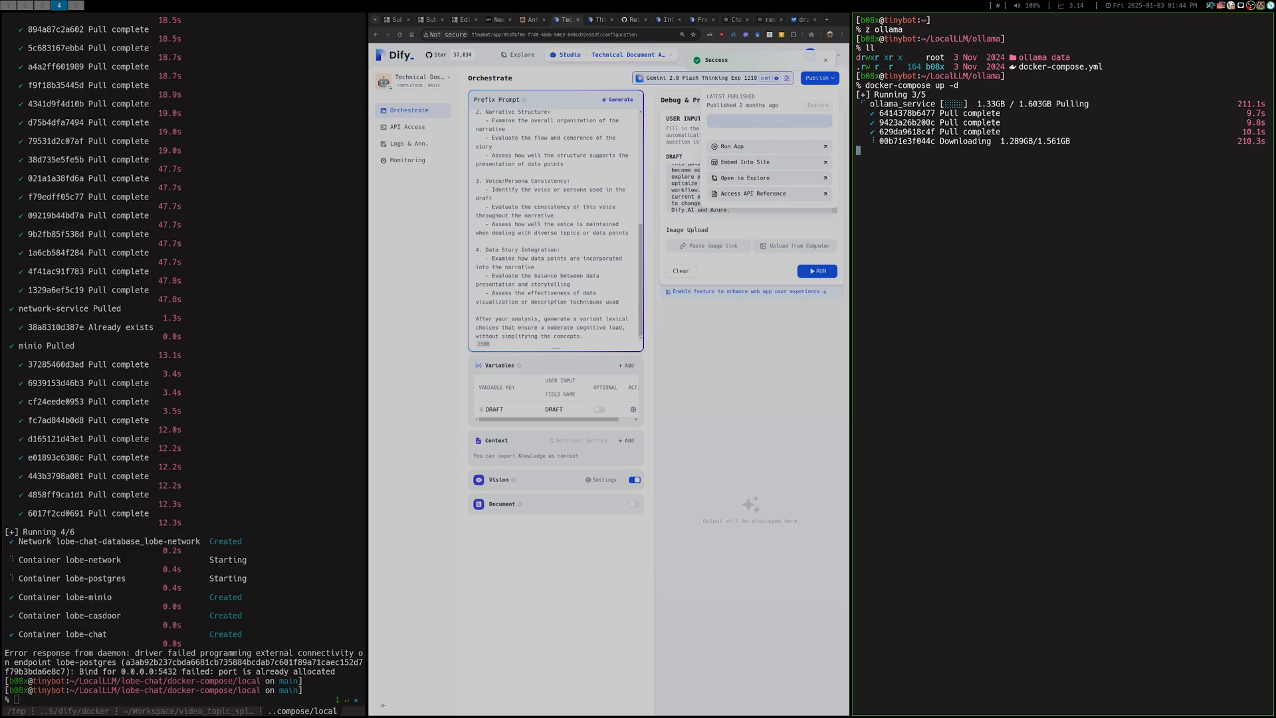
Move the Ollama terminal out of this workspace, widen the browser window and enlarge the page to 150%
{"action": "key", "text": "super+shift+space"}
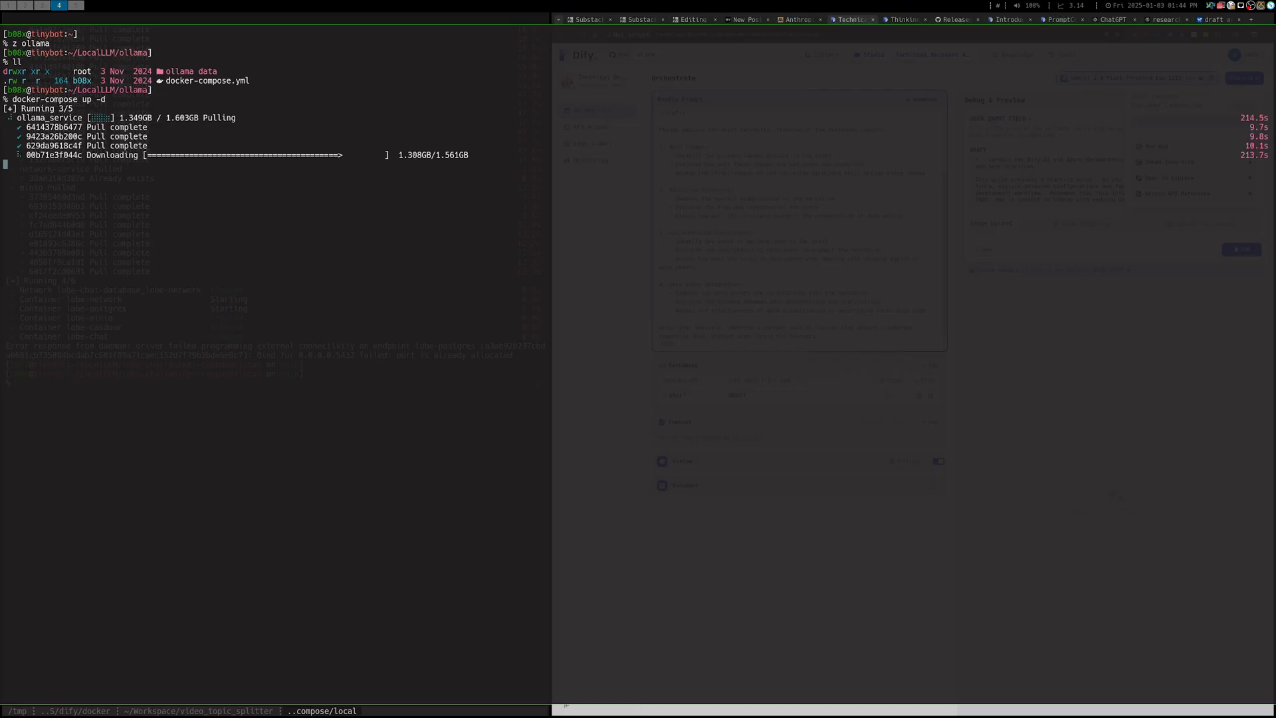
{"action": "key", "text": "super+shift+Right"}
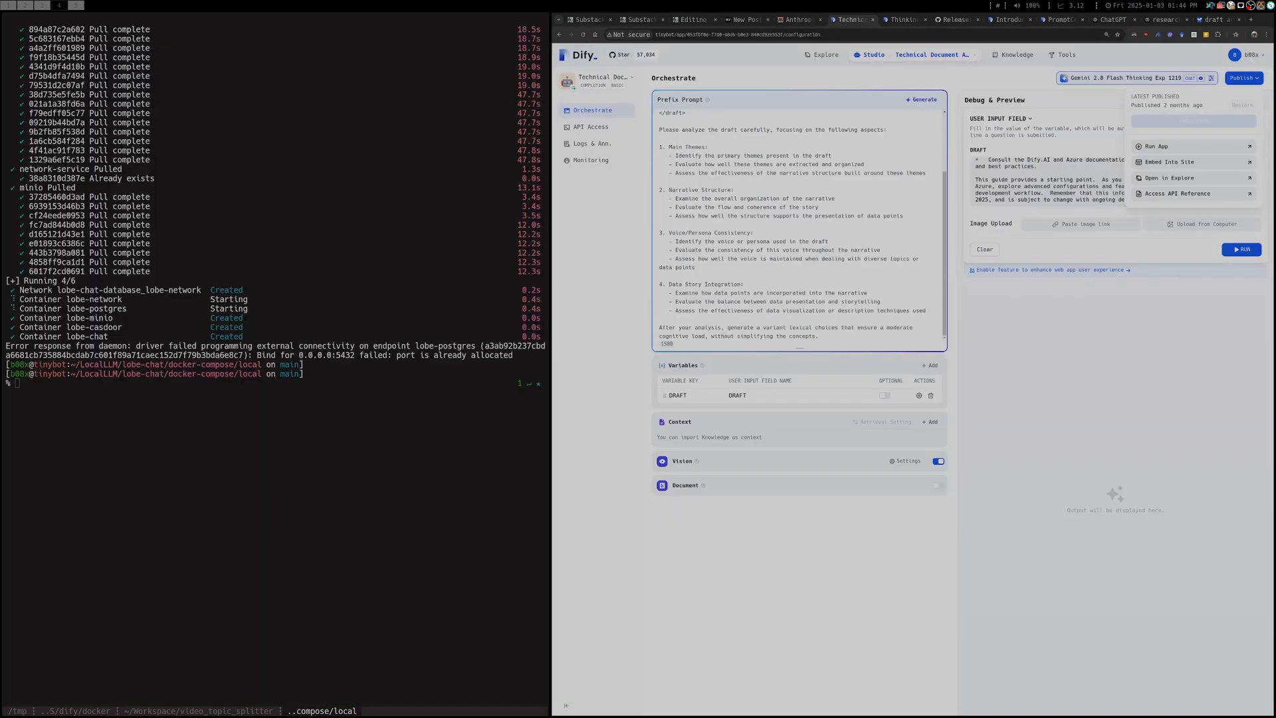
{"action": "key", "text": "super+Left"}
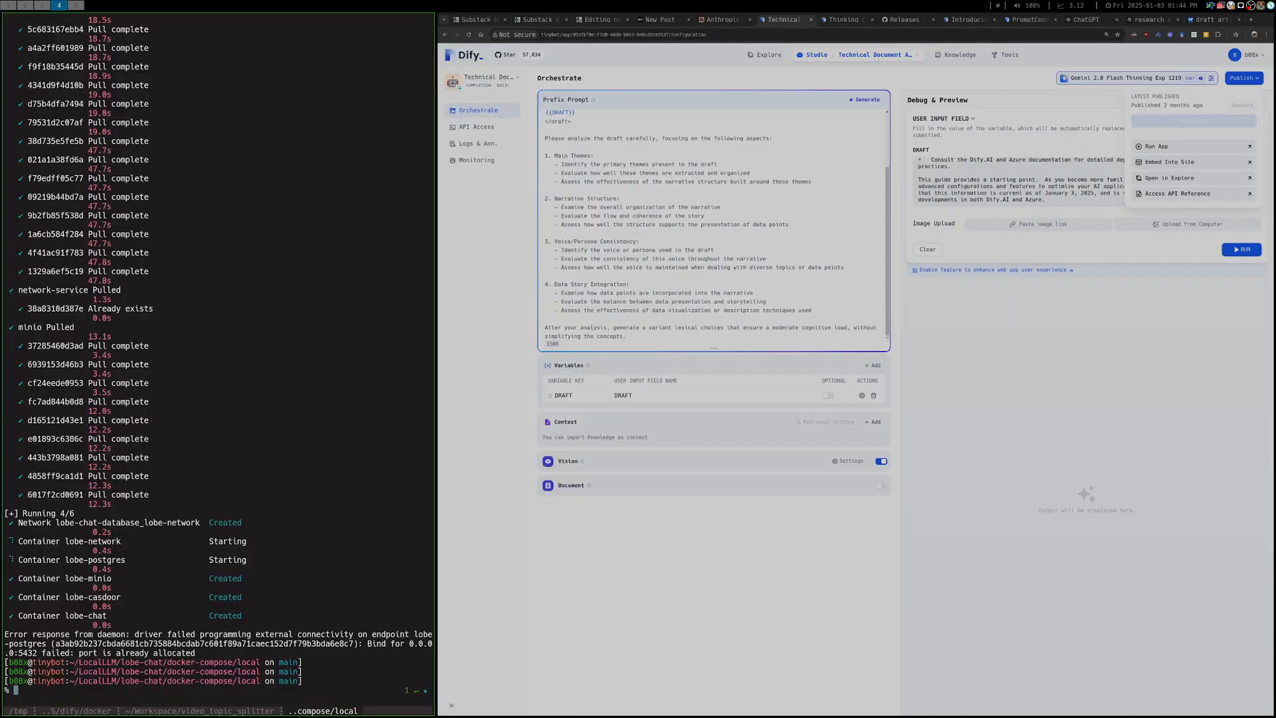
{"action": "key", "text": "super+Right"}
{"action": "key", "text": "ctrl+plus"}
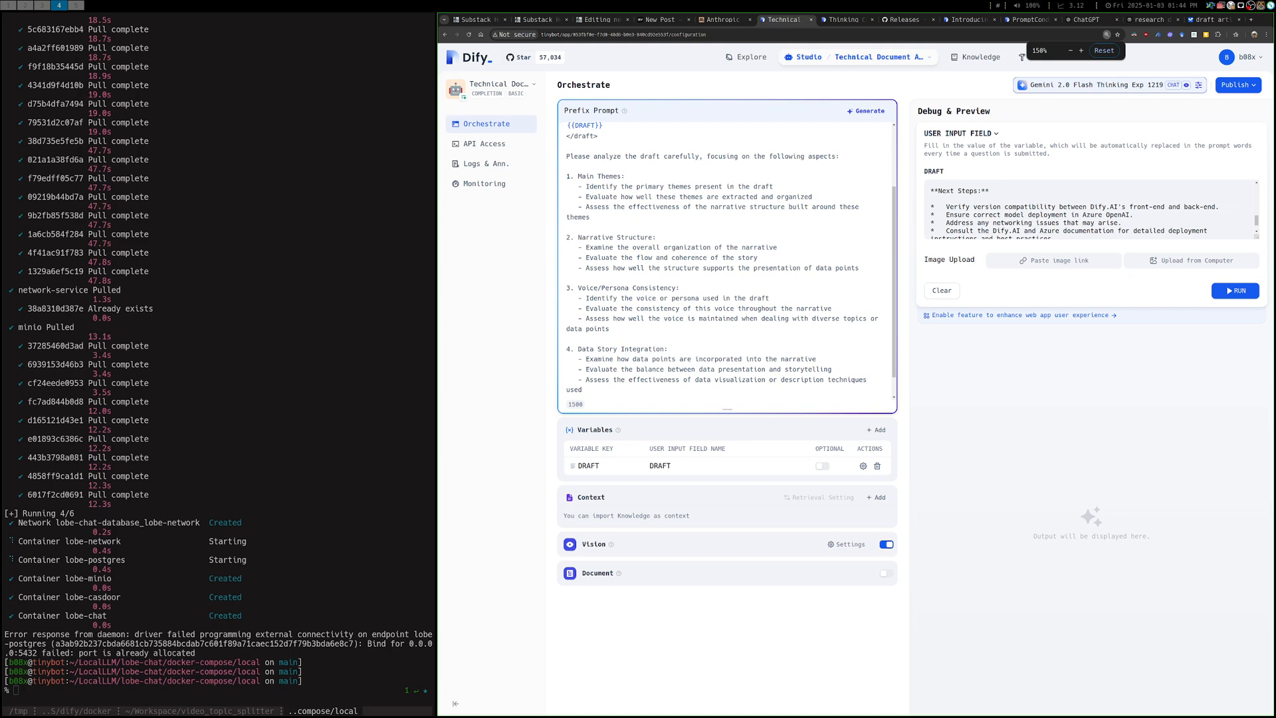
Run the assessment on the DRAFT text and return to the beginning of the generated output
{"action": "scroll", "coordinate": [1091, 210], "scroll_direction": "down", "scroll_amount": 1}
{"action": "left_click", "coordinate": [1234, 290]}
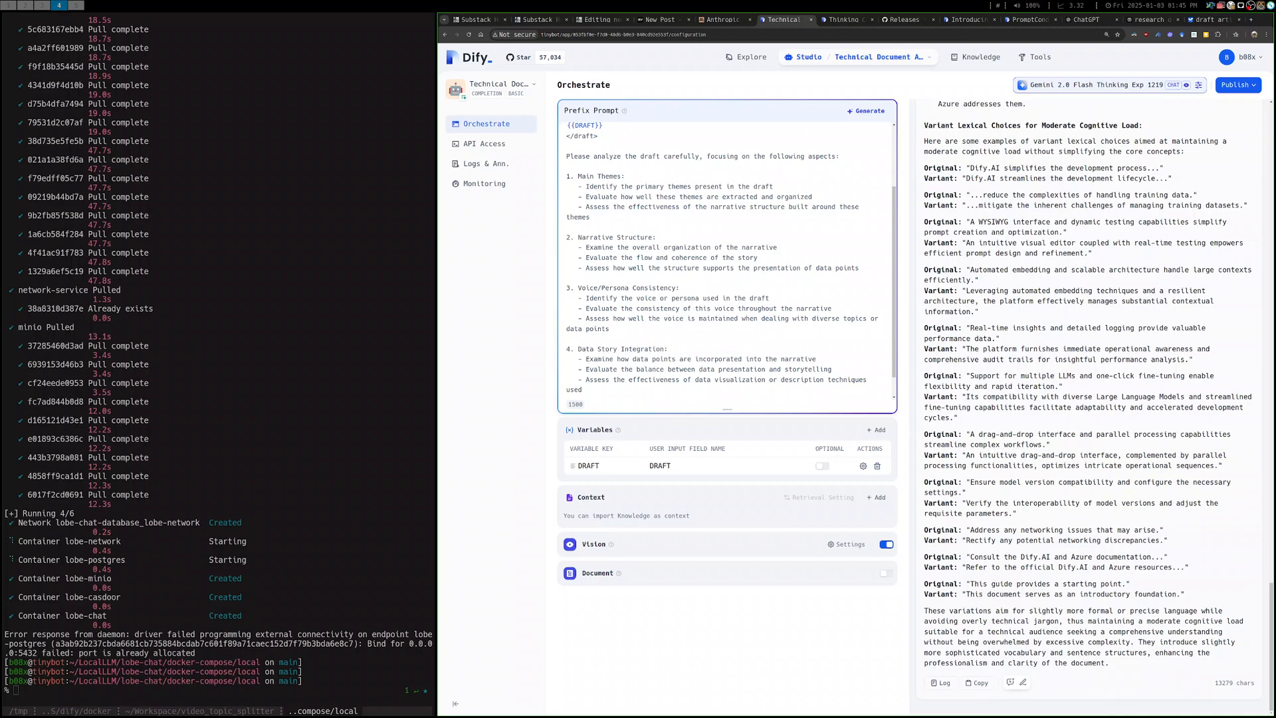
{"action": "scroll", "coordinate": [1090, 399], "scroll_direction": "up", "scroll_amount": 3}
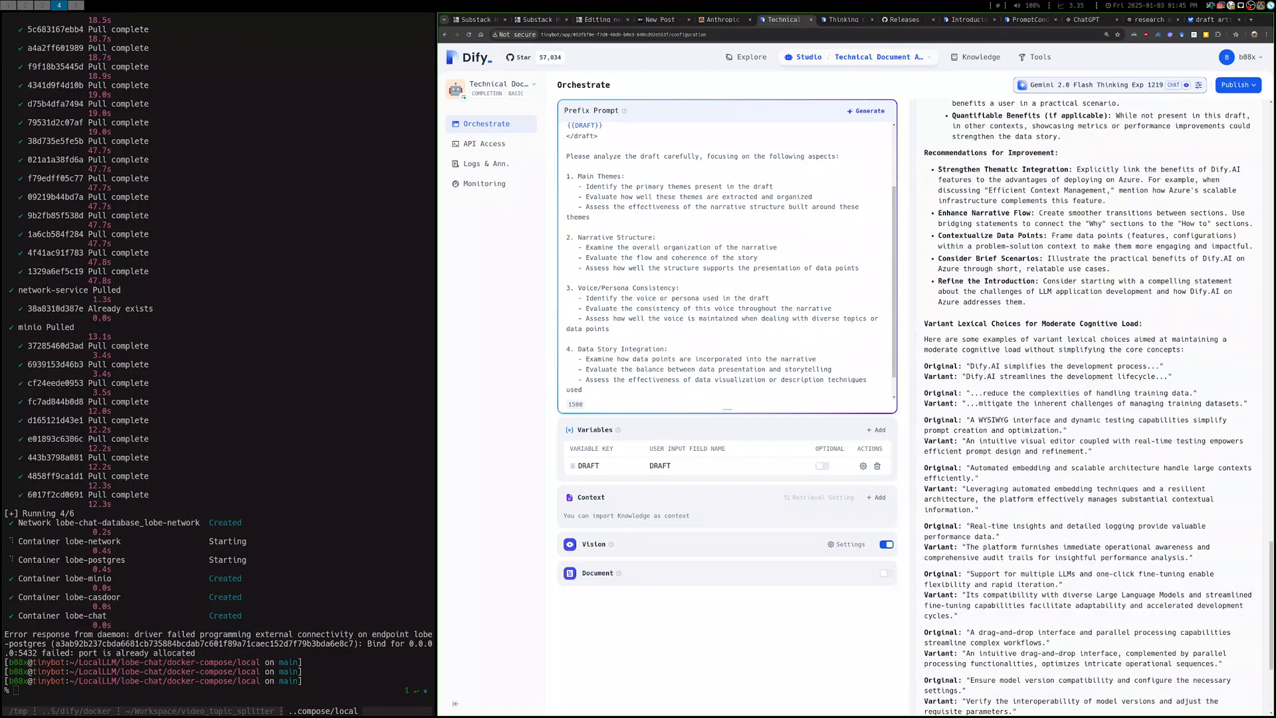
{"action": "scroll", "coordinate": [1090, 399], "scroll_direction": "up", "scroll_amount": 15}
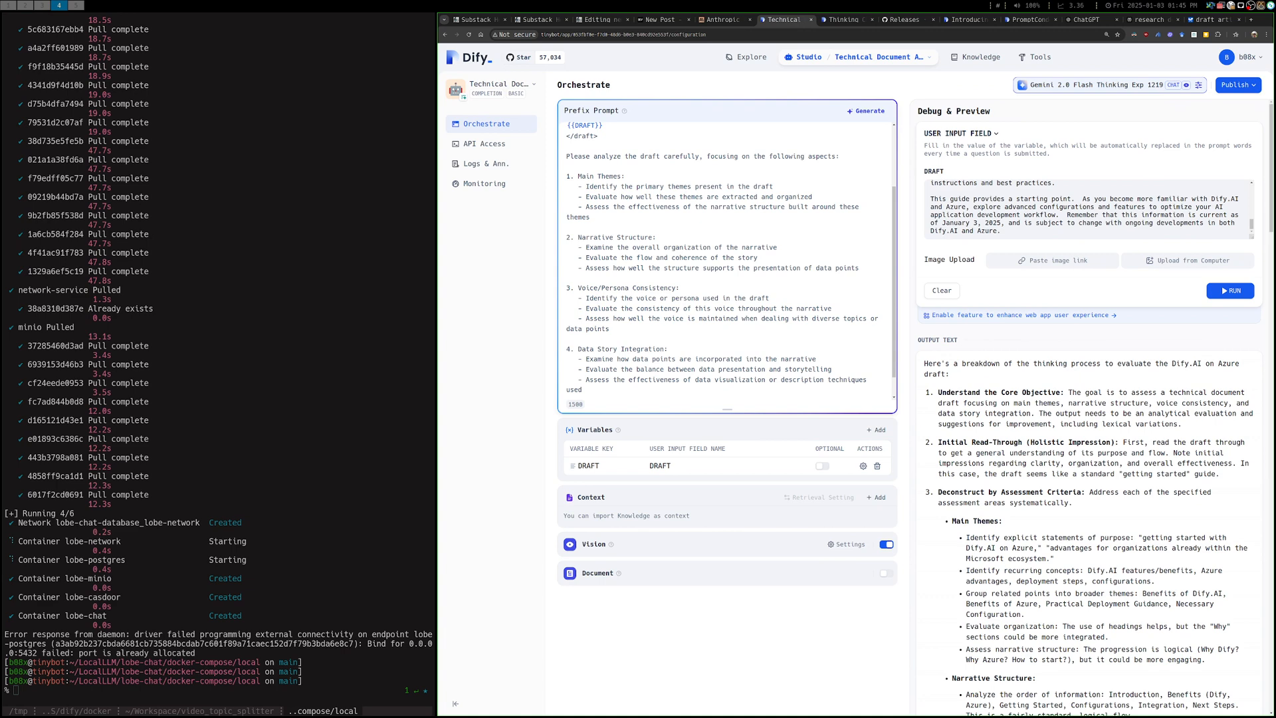
Review the prefix prompt from its objective through the four analysis aspects to the closing lexical-choices instruction
{"action": "scroll", "coordinate": [1089, 399], "scroll_direction": "down", "scroll_amount": 2}
{"action": "scroll", "coordinate": [727, 259], "scroll_direction": "up", "scroll_amount": 2}
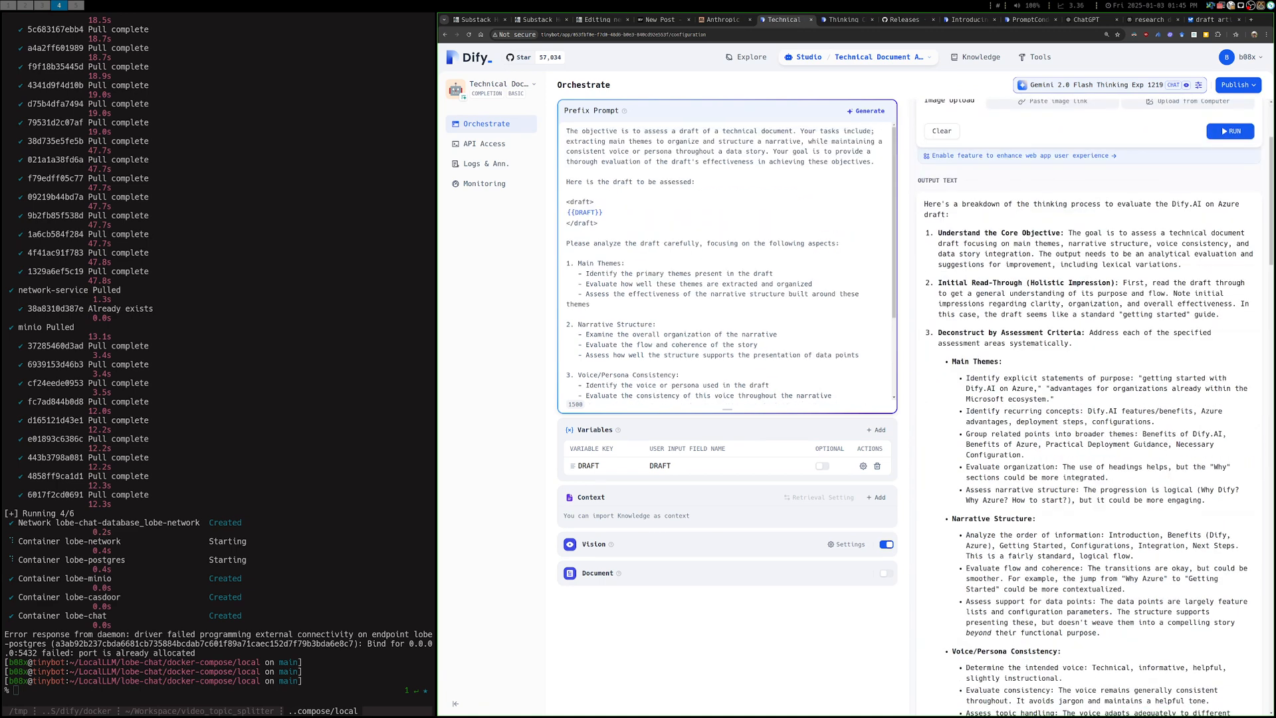
{"action": "scroll", "coordinate": [727, 259], "scroll_direction": "down", "scroll_amount": 3}
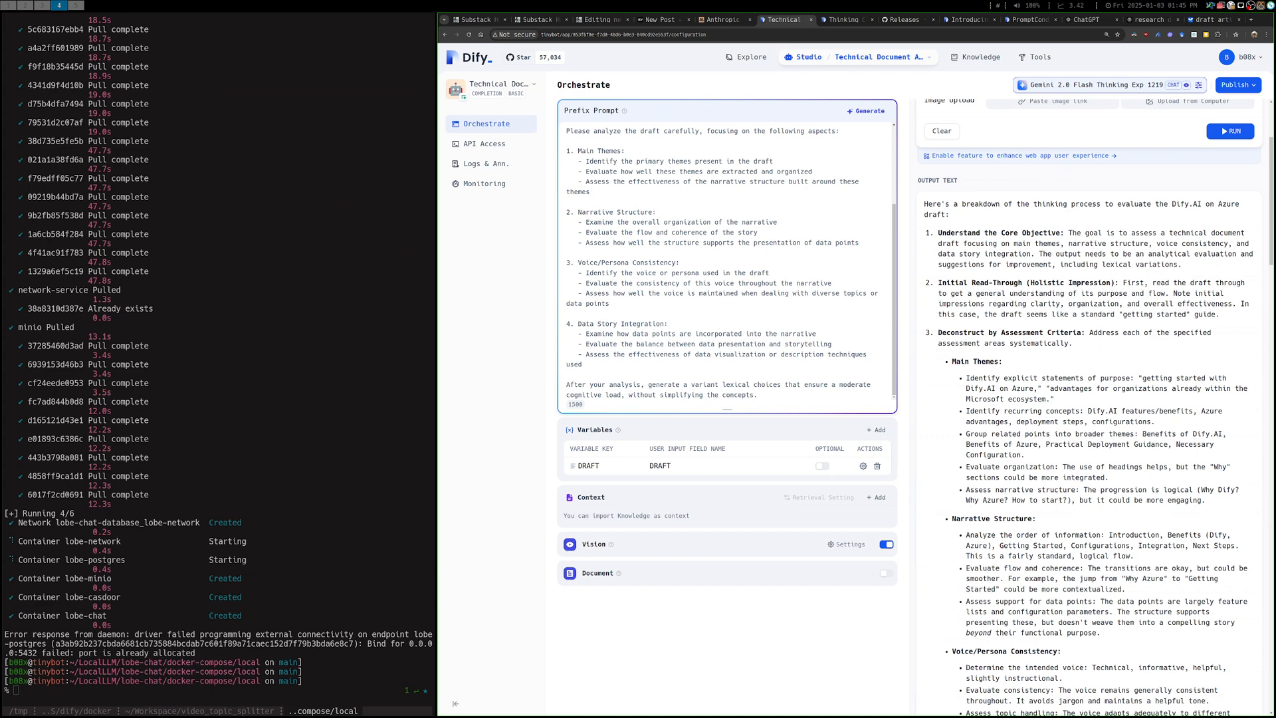
{"action": "scroll", "coordinate": [727, 261], "scroll_direction": "up", "scroll_amount": 3}
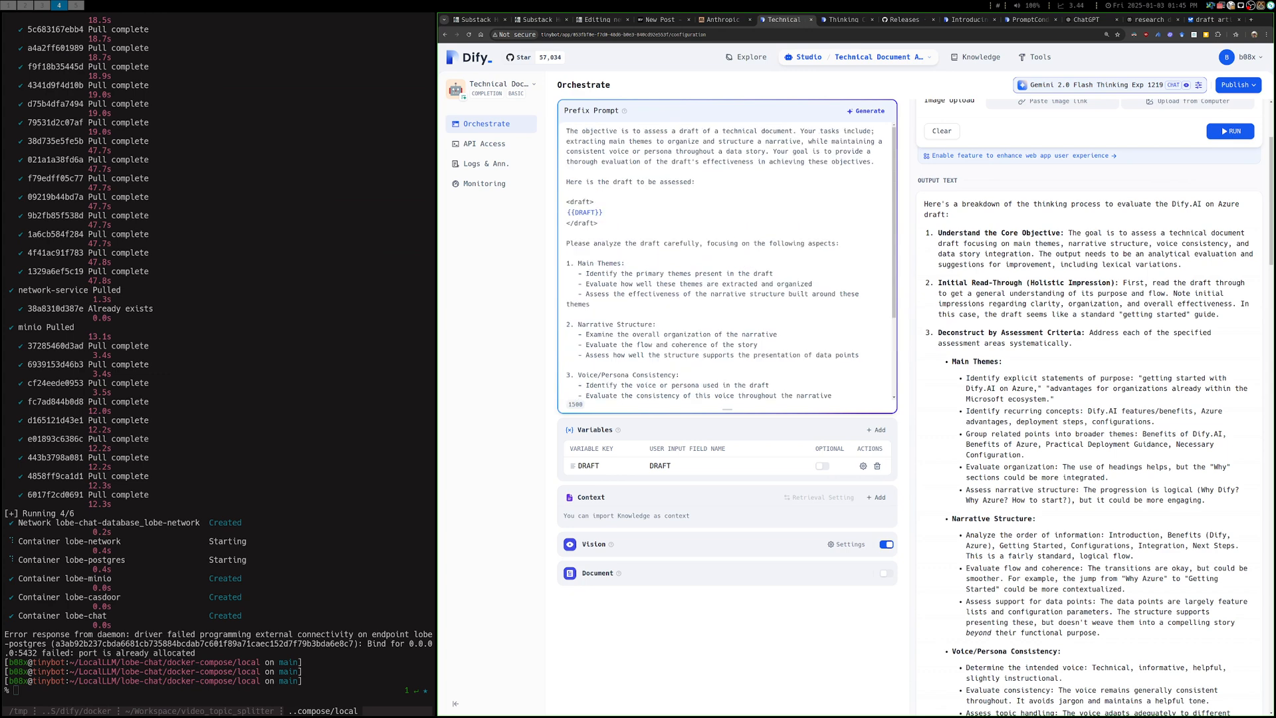
{"action": "scroll", "coordinate": [728, 261], "scroll_direction": "down", "scroll_amount": 1}
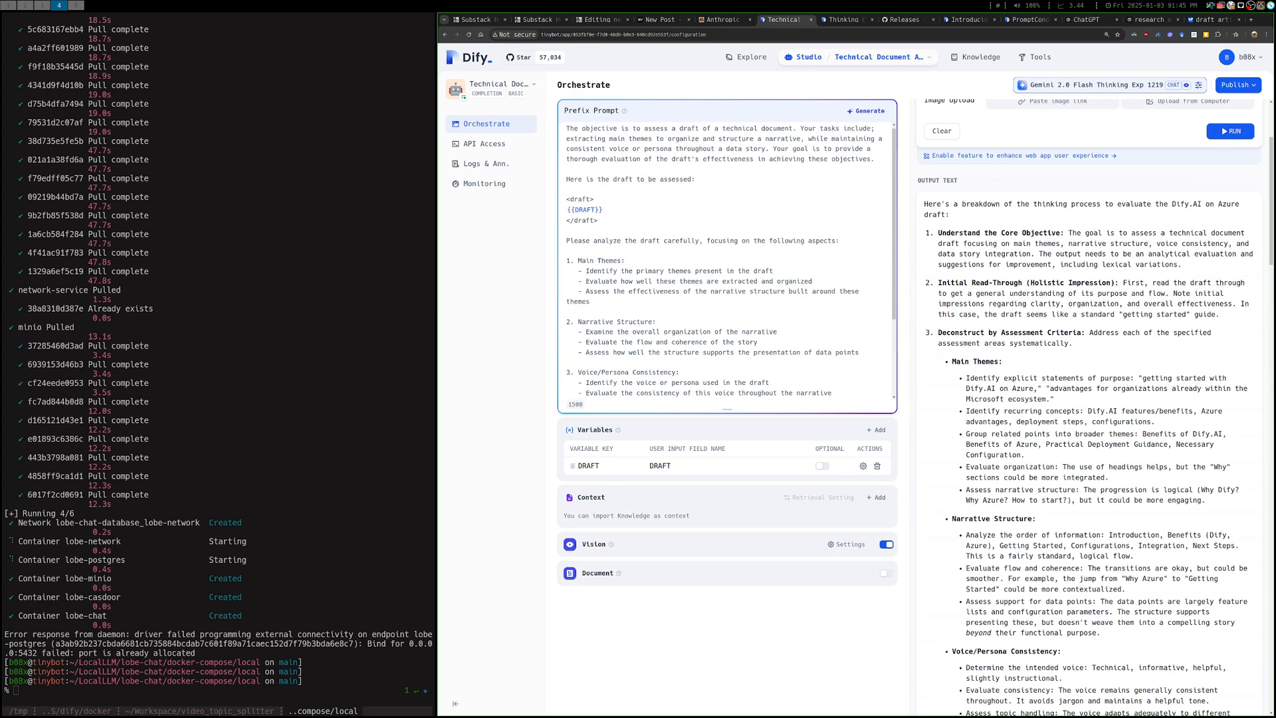
{"action": "scroll", "coordinate": [727, 261], "scroll_direction": "down", "scroll_amount": 1}
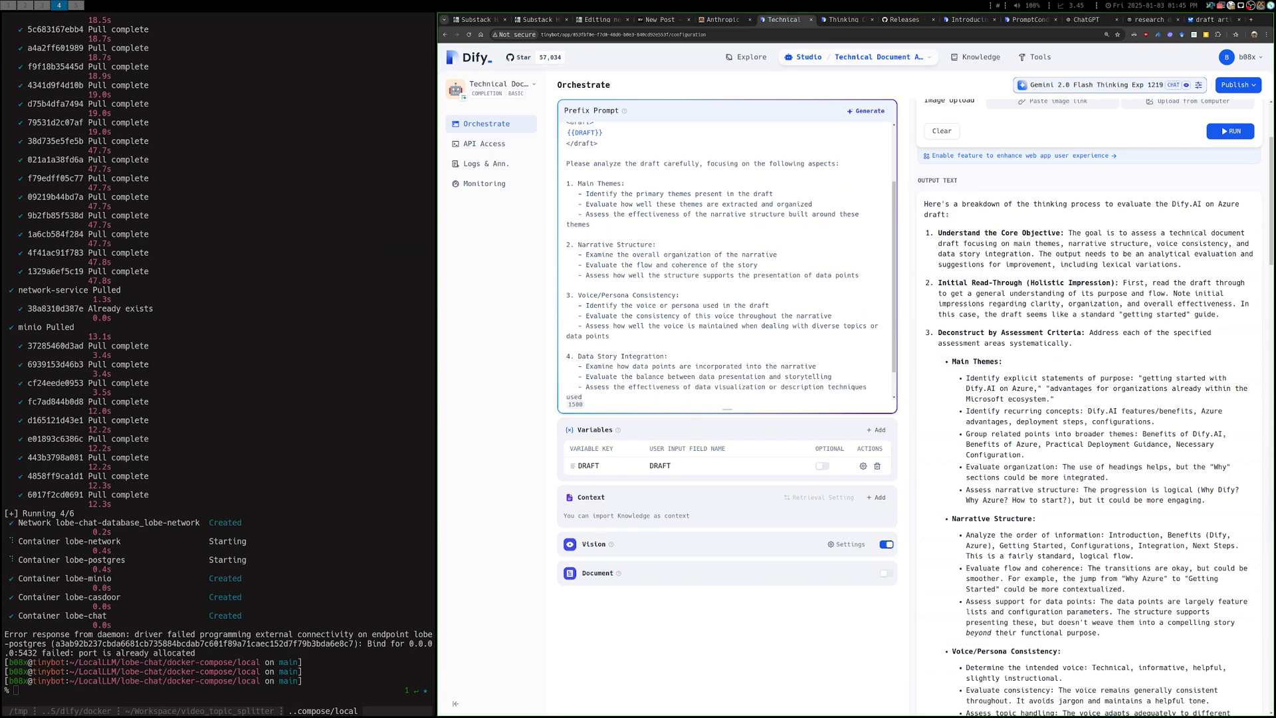
{"action": "scroll", "coordinate": [728, 261], "scroll_direction": "down", "scroll_amount": 1}
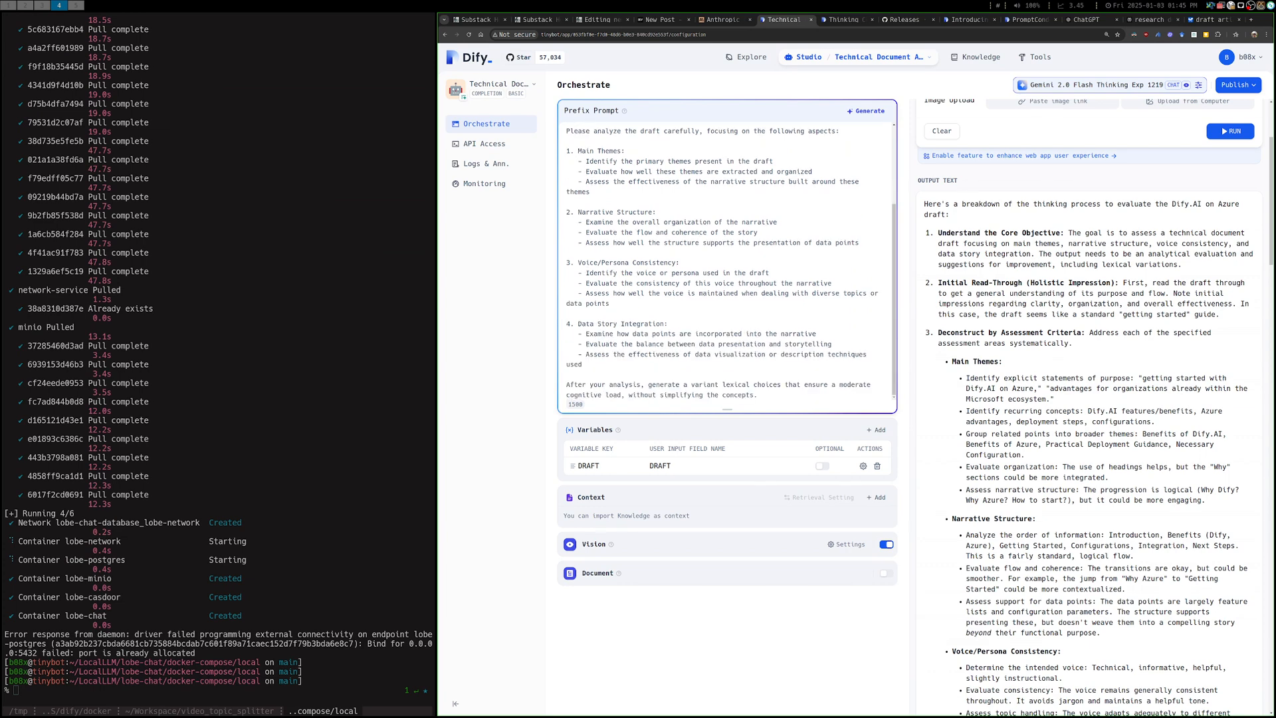
{"action": "scroll", "coordinate": [728, 261], "scroll_direction": "up", "scroll_amount": 3}
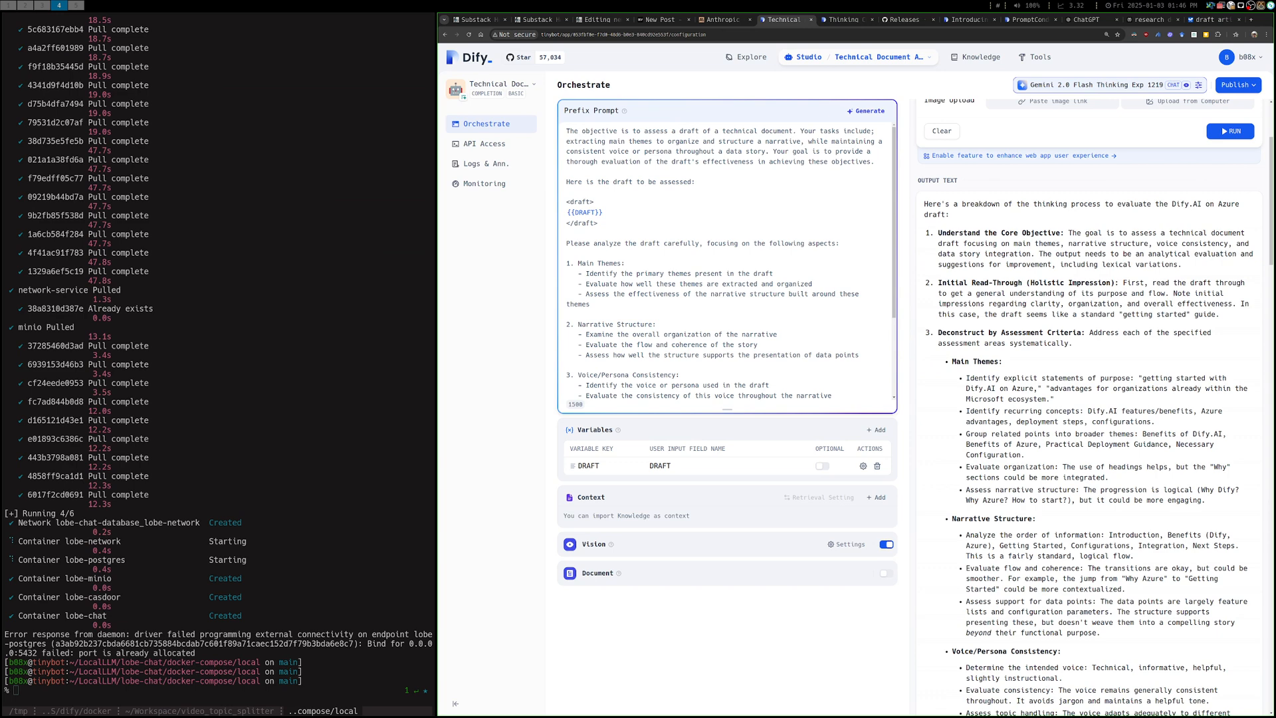
Examine the output's thinking-process breakdown, comparing it with the prefix prompt's data story criteria and the draft text
{"action": "triple_click", "coordinate": [937, 205]}
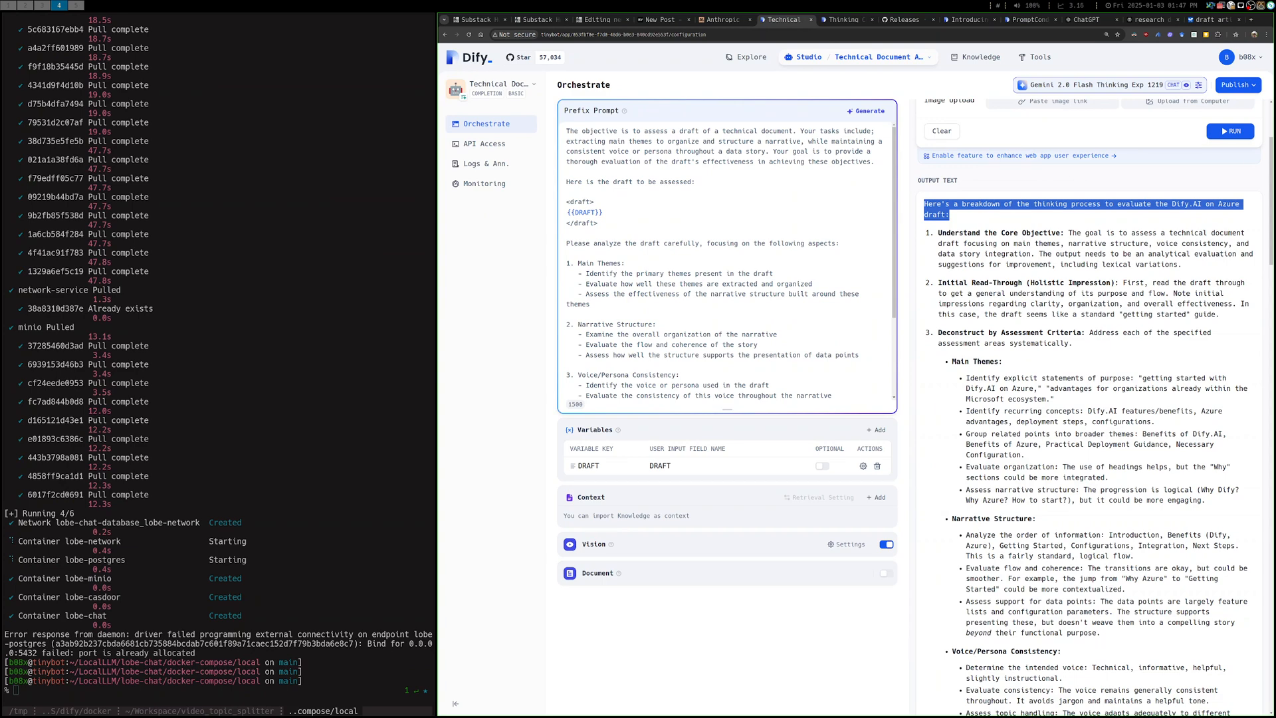
{"action": "left_click", "coordinate": [1089, 266]}
{"action": "scroll", "coordinate": [1088, 398], "scroll_direction": "down", "scroll_amount": 5}
{"action": "scroll", "coordinate": [1088, 399], "scroll_direction": "up", "scroll_amount": 4}
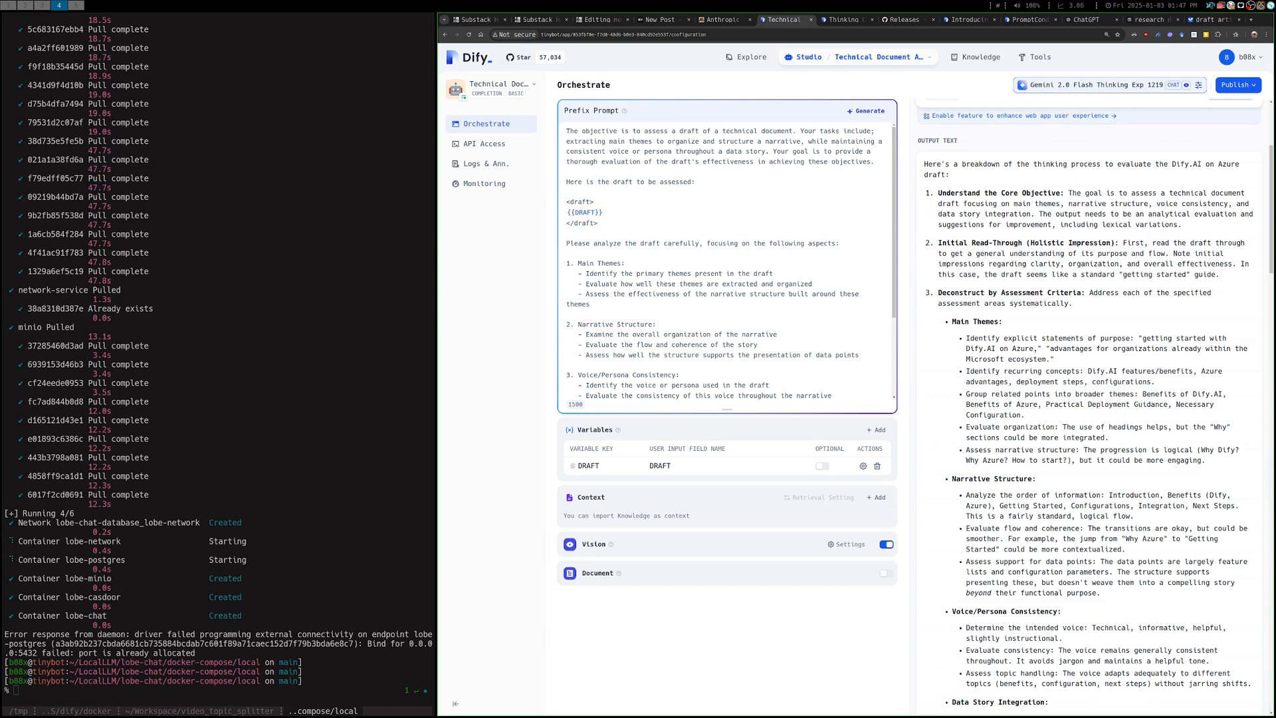
{"action": "scroll", "coordinate": [727, 262], "scroll_direction": "down", "scroll_amount": 3}
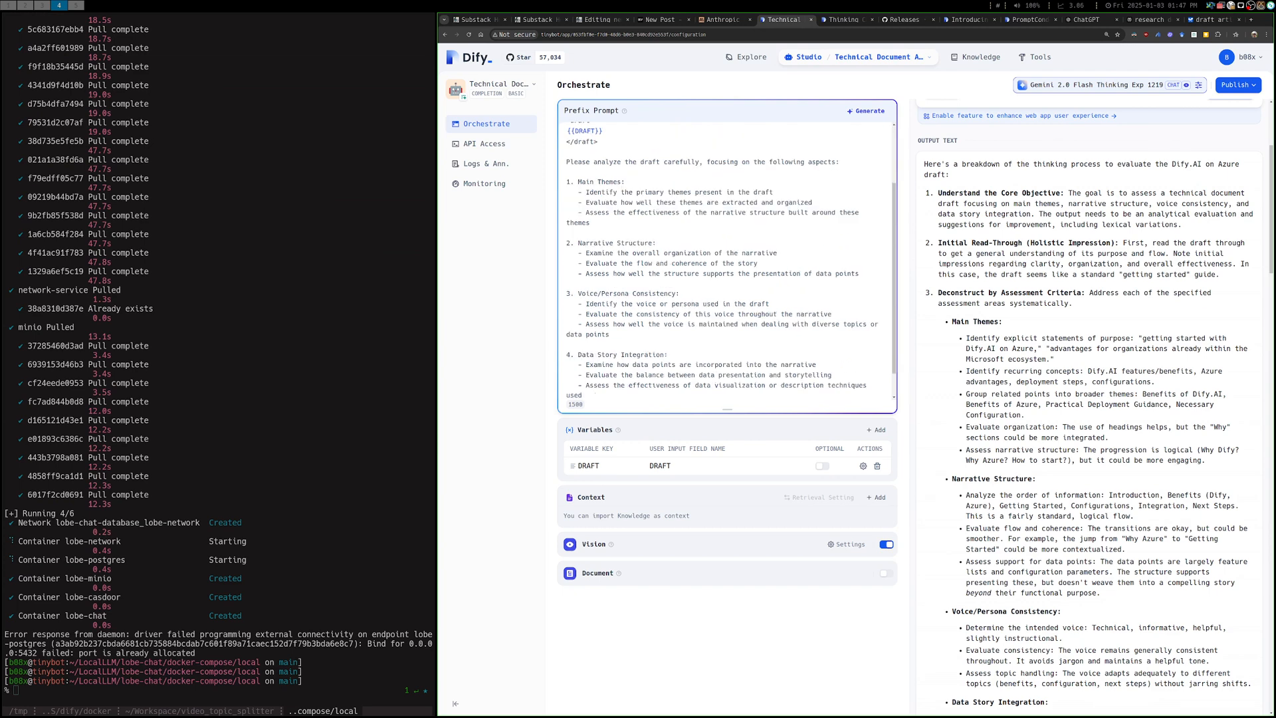
{"action": "left_click_drag", "start_coordinate": [1046, 349], "coordinate": [1055, 360]}
{"action": "scroll", "coordinate": [727, 262], "scroll_direction": "up", "scroll_amount": 3}
{"action": "double_click", "coordinate": [733, 152]}
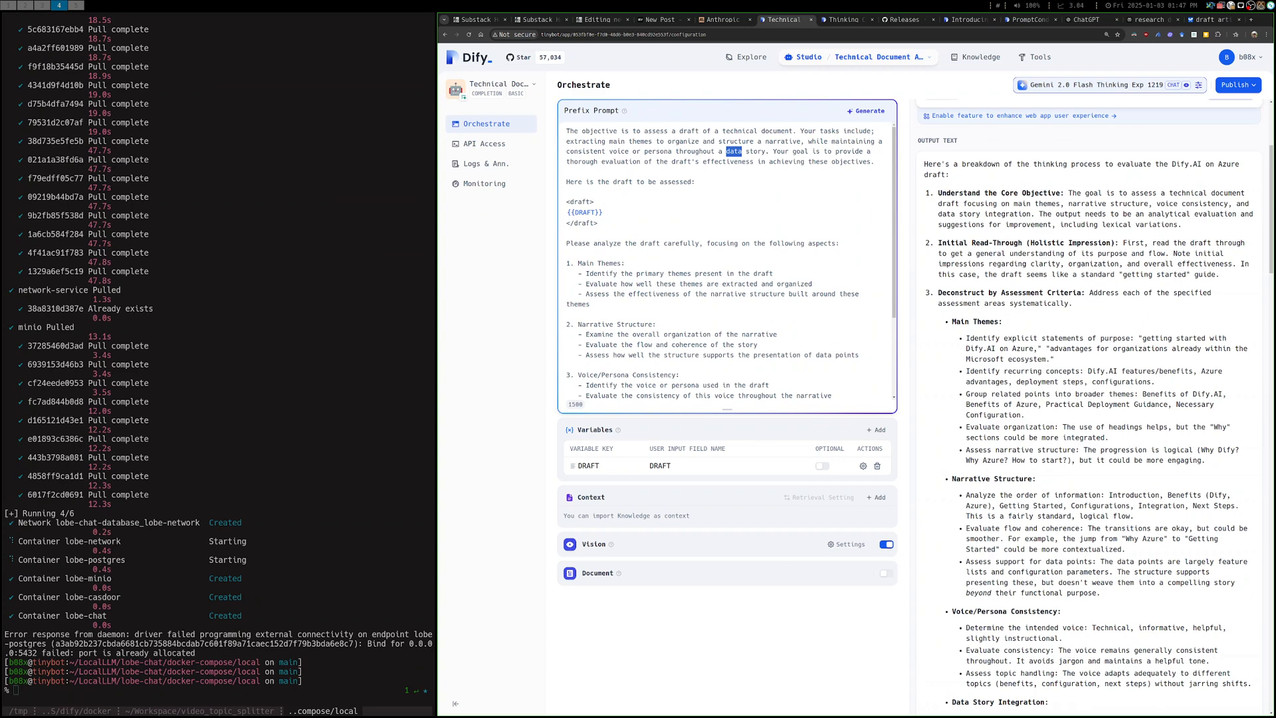
{"action": "scroll", "coordinate": [1095, 405], "scroll_direction": "up", "scroll_amount": 3}
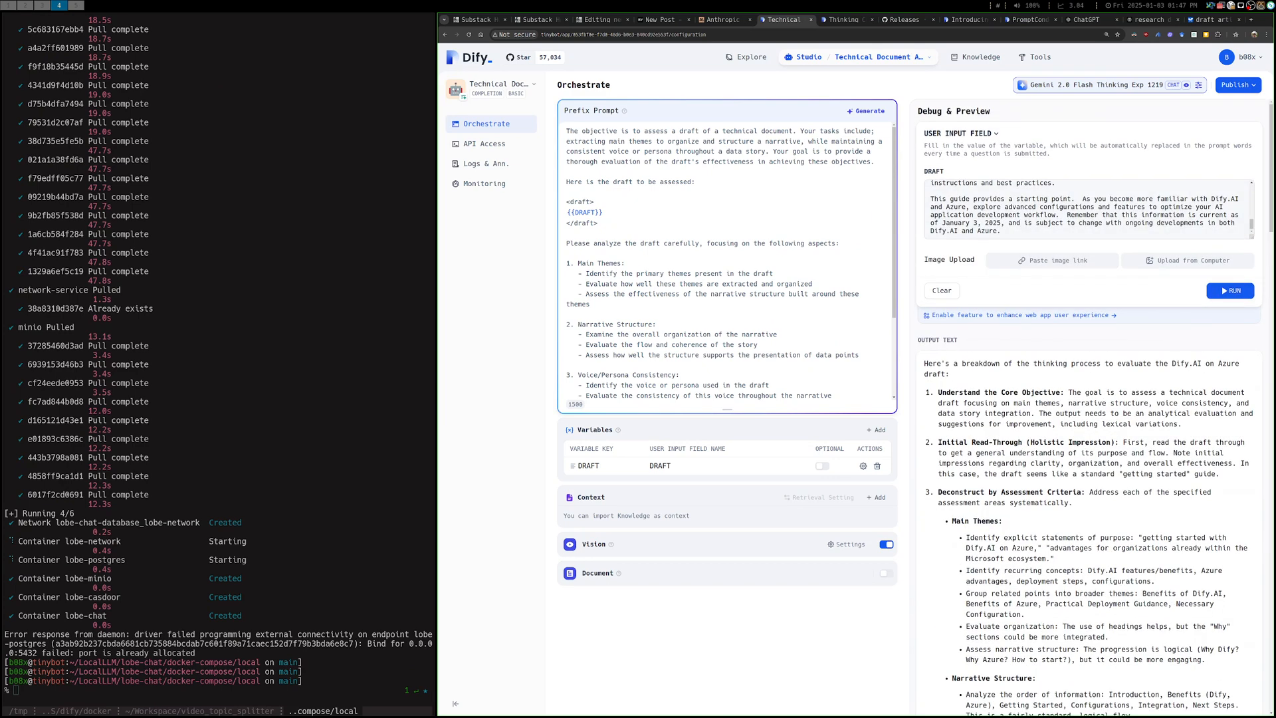
{"action": "scroll", "coordinate": [1088, 207], "scroll_direction": "up", "scroll_amount": 10}
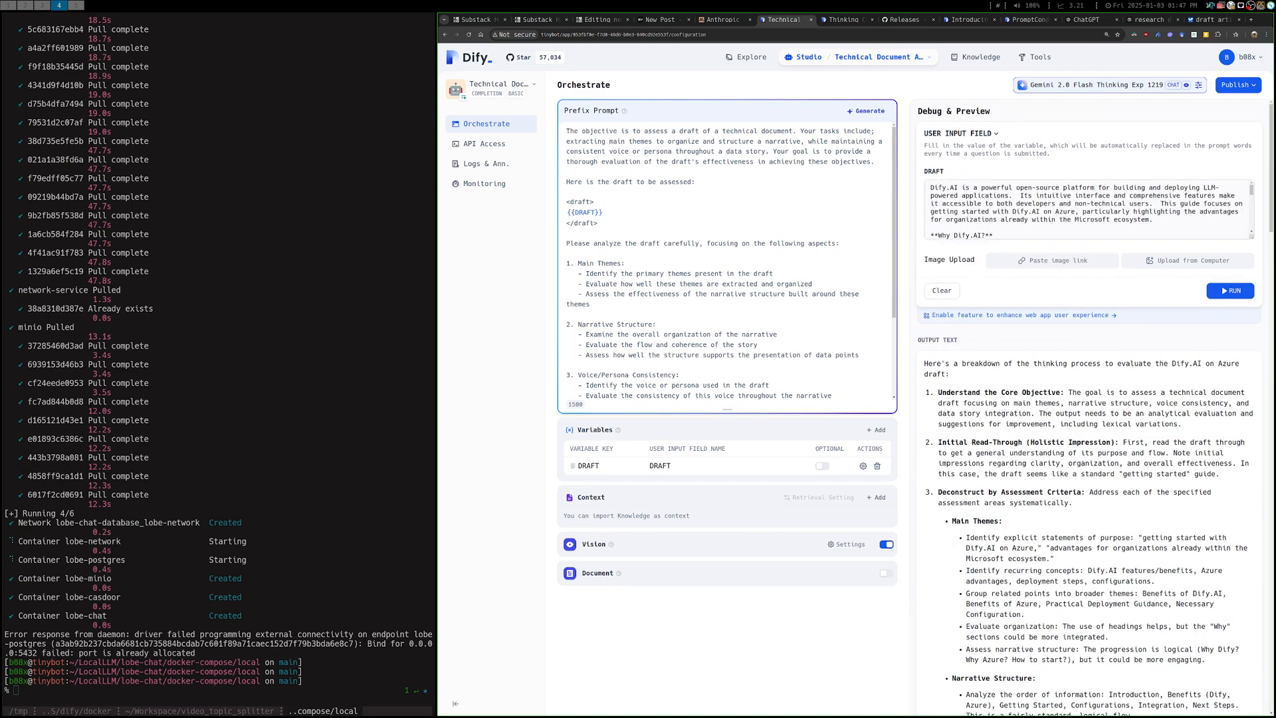
{"action": "scroll", "coordinate": [1095, 405], "scroll_direction": "down", "scroll_amount": 5}
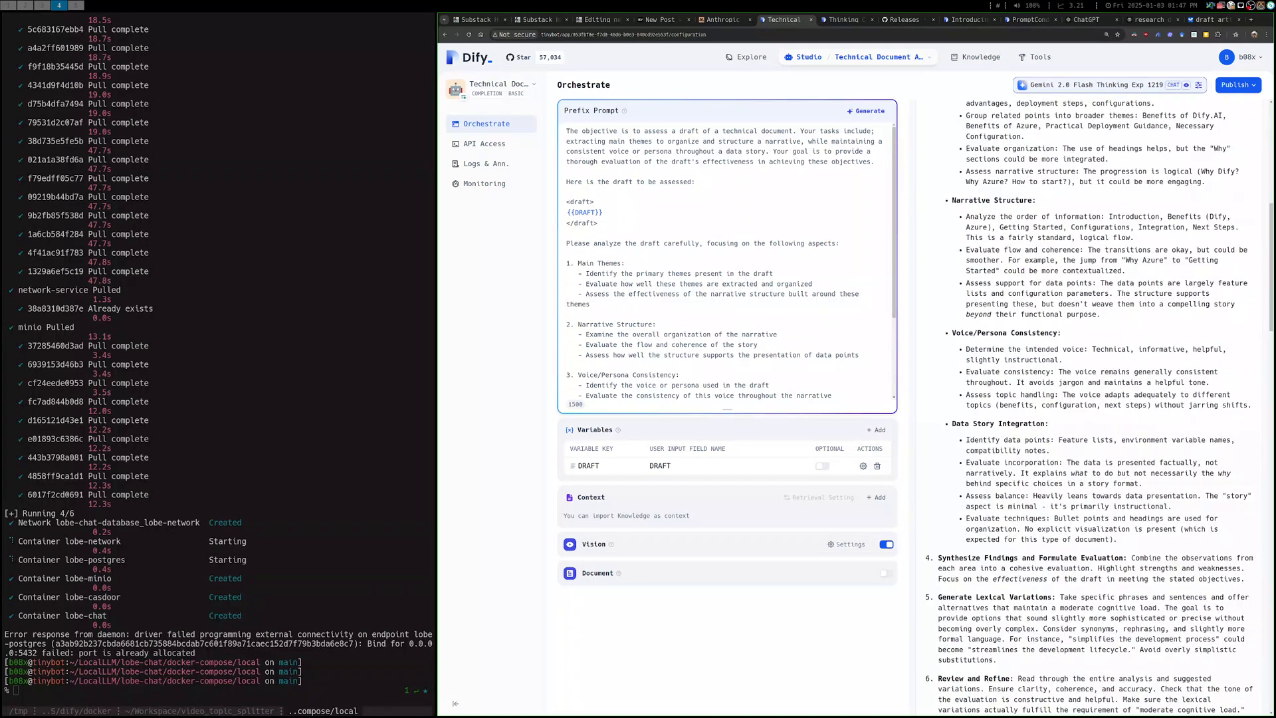
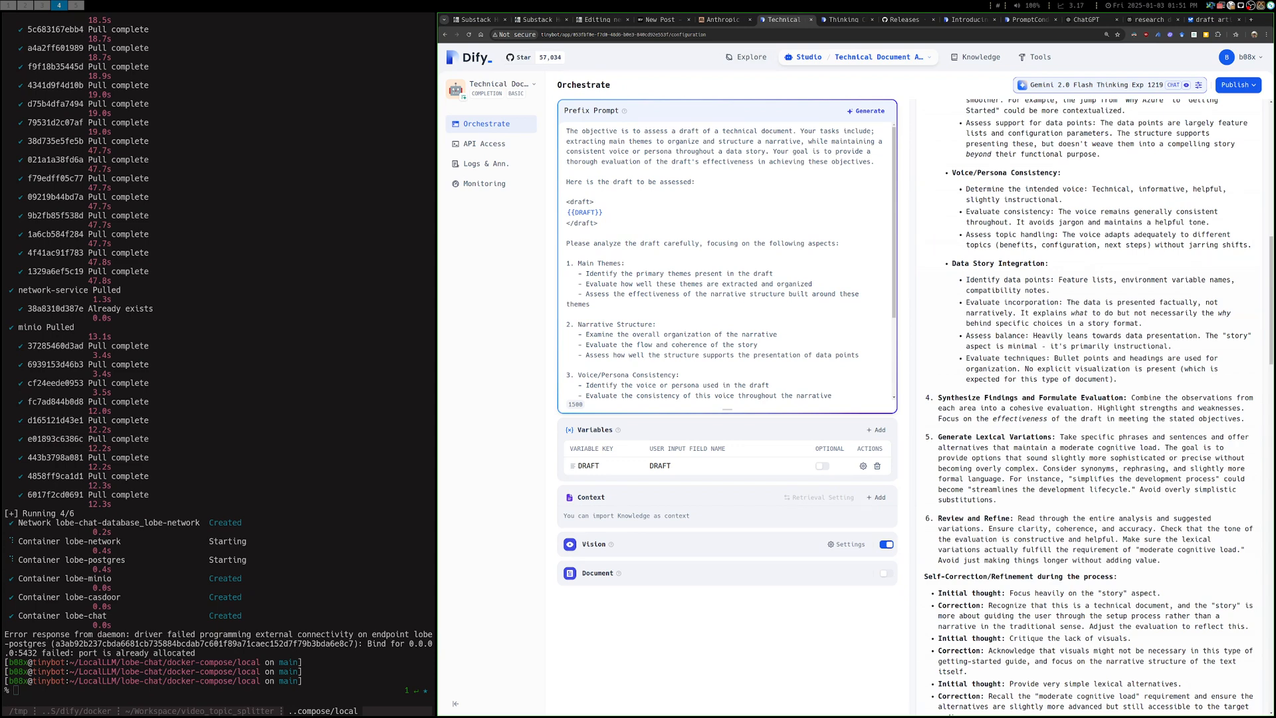
Review the output's thinking-process breakdown, highlighting "thinking process to evaluate" in its introduction and the recurring-concepts bullet under Main Themes
{"action": "scroll", "coordinate": [798, 279], "scroll_direction": "down", "scroll_amount": 2}
{"action": "scroll", "coordinate": [1089, 398], "scroll_direction": "down", "scroll_amount": 4}
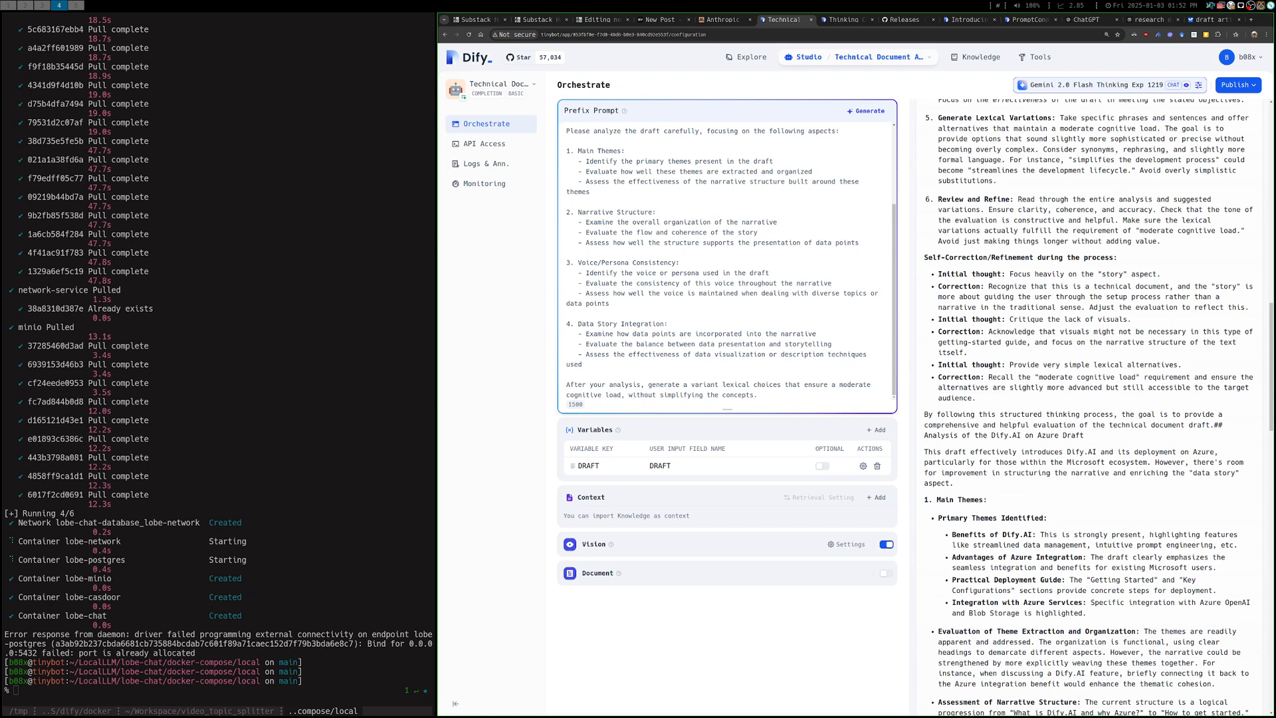
{"action": "scroll", "coordinate": [1089, 407], "scroll_direction": "down", "scroll_amount": 7}
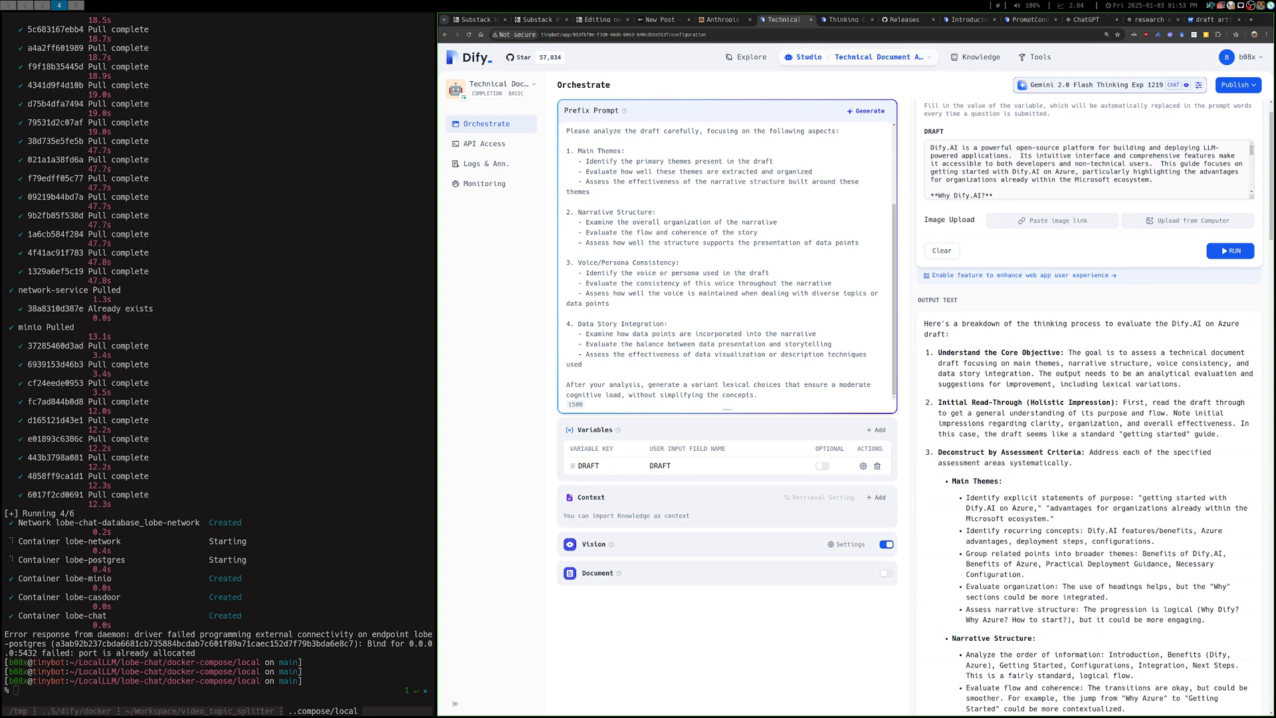
{"action": "left_click_drag", "start_coordinate": [1151, 323], "coordinate": [1033, 324]}
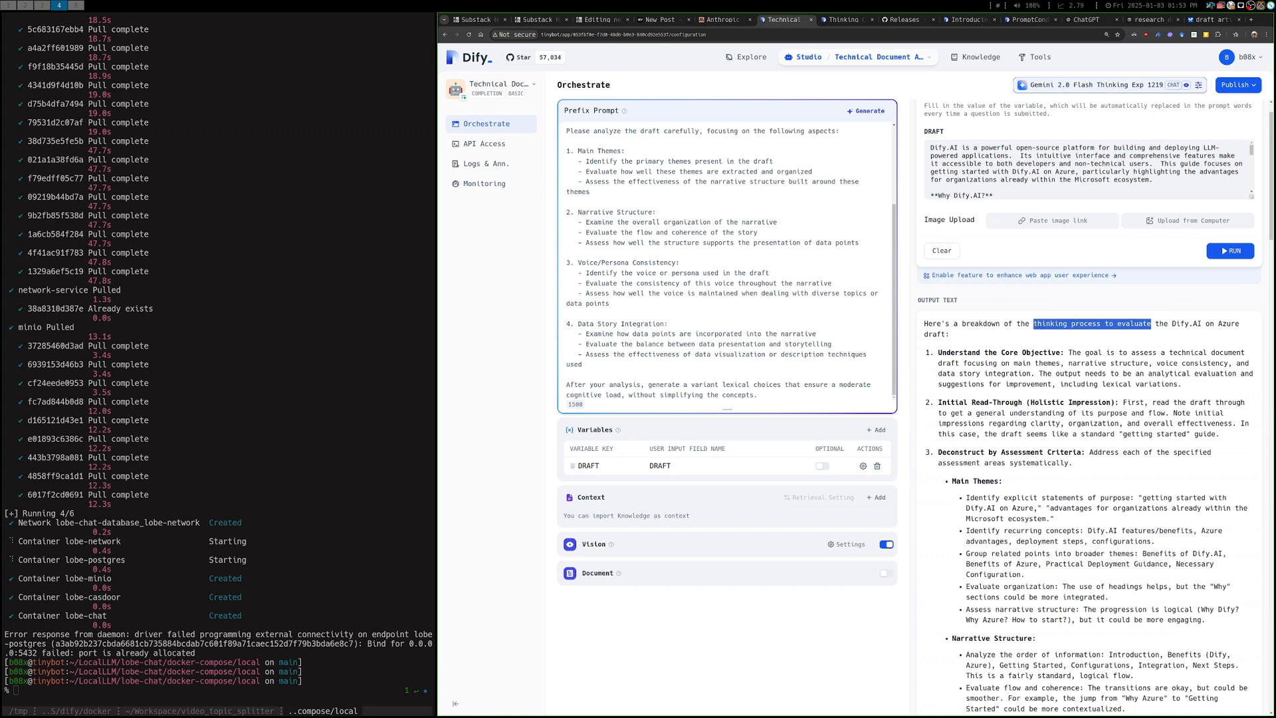
{"action": "scroll", "coordinate": [1090, 399], "scroll_direction": "down", "scroll_amount": 3}
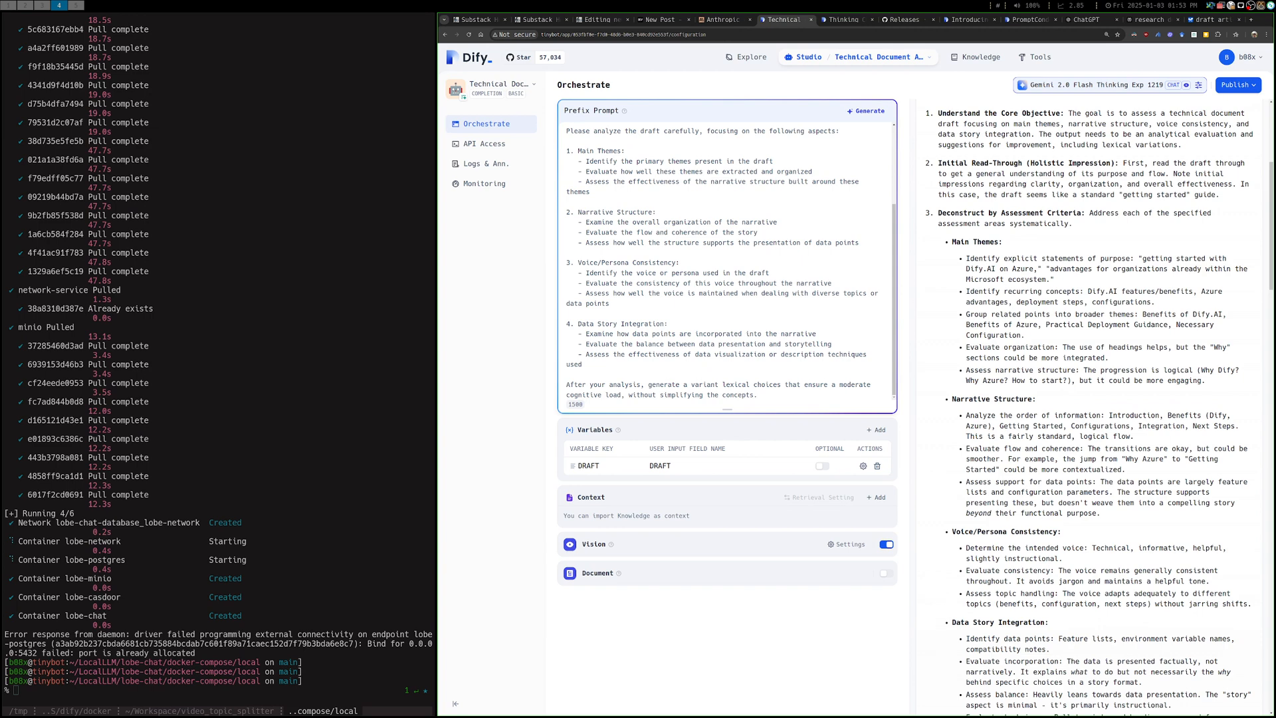
{"action": "left_click_drag", "start_coordinate": [965, 291], "coordinate": [1155, 302]}
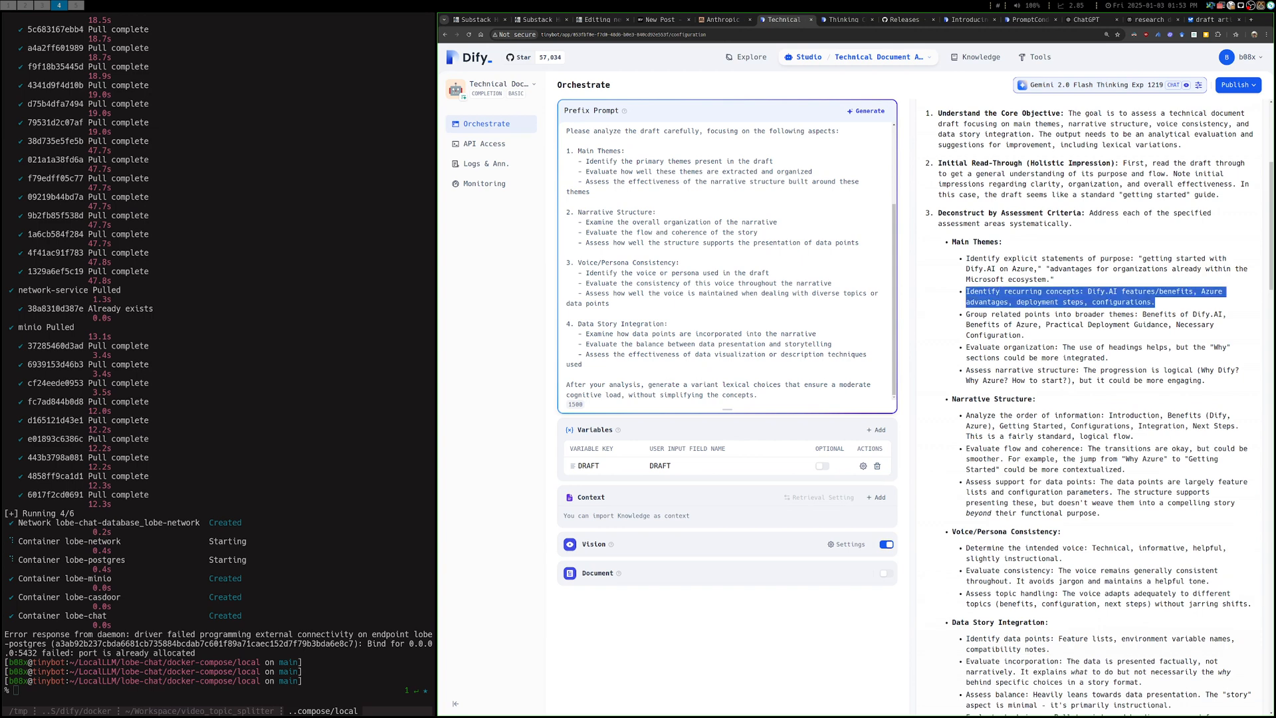
{"action": "left_click", "coordinate": [1154, 302]}
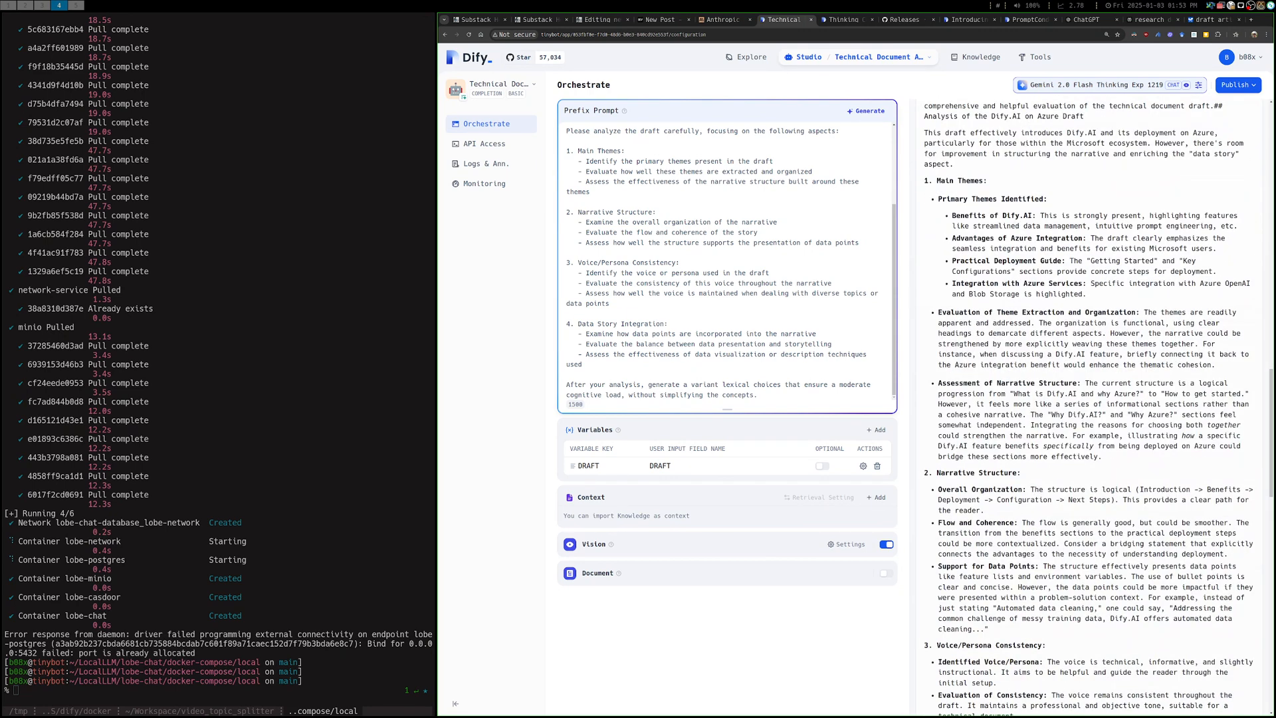
Read the Assessment of Narrative Structure bullet, highlighting its cohesive-narrative criticism and the advice on integrating the reasons for choosing both
{"action": "scroll", "coordinate": [1088, 407], "scroll_direction": "up", "scroll_amount": 1}
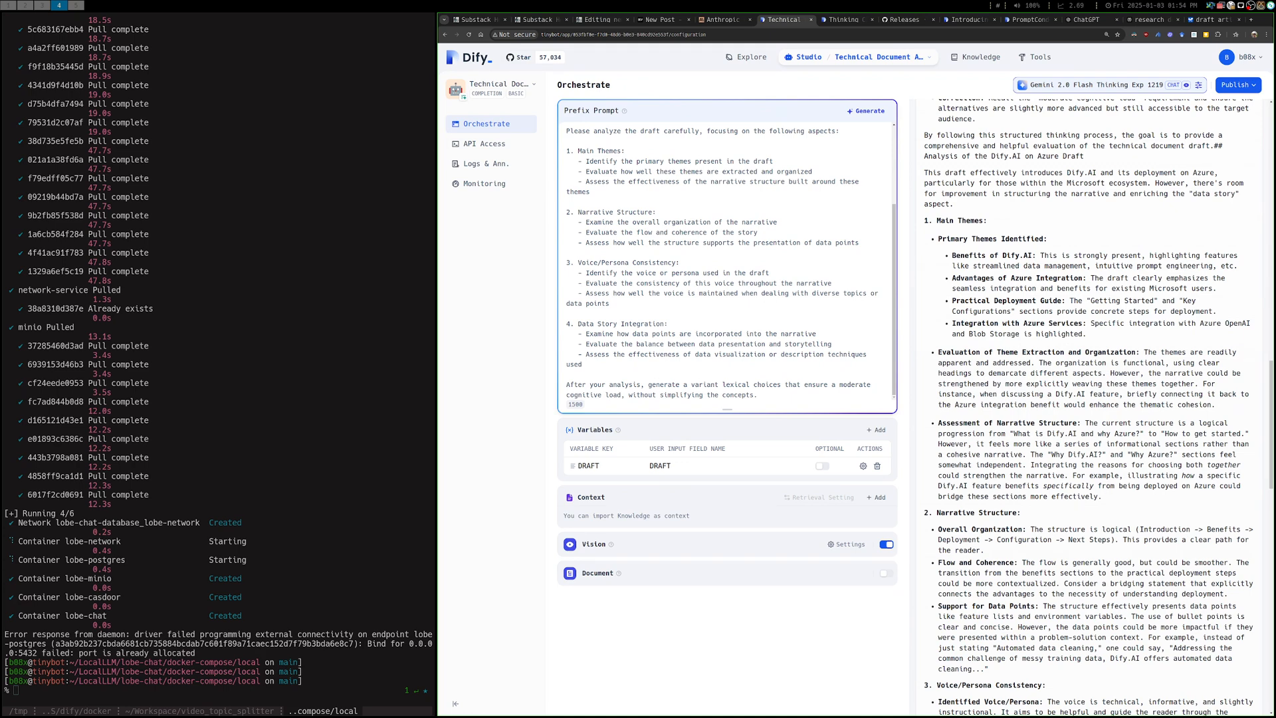
{"action": "left_click_drag", "start_coordinate": [976, 444], "coordinate": [1030, 455]}
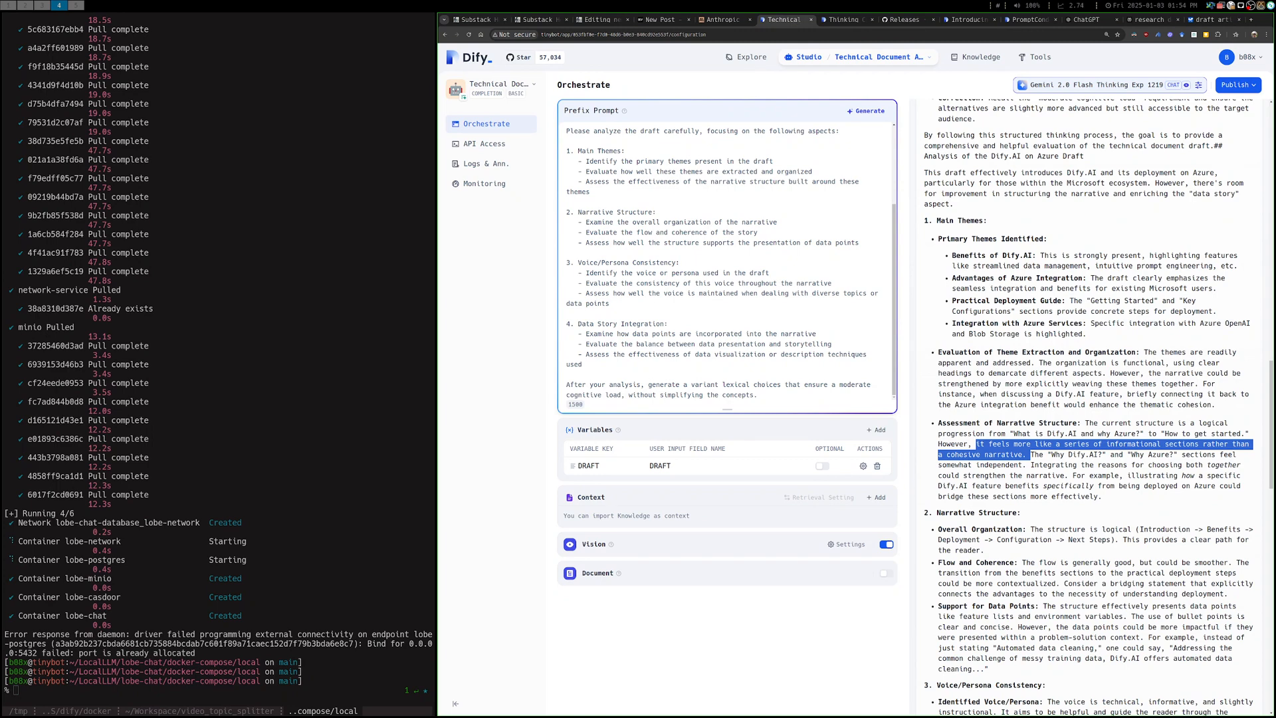
{"action": "left_click", "coordinate": [1030, 455]}
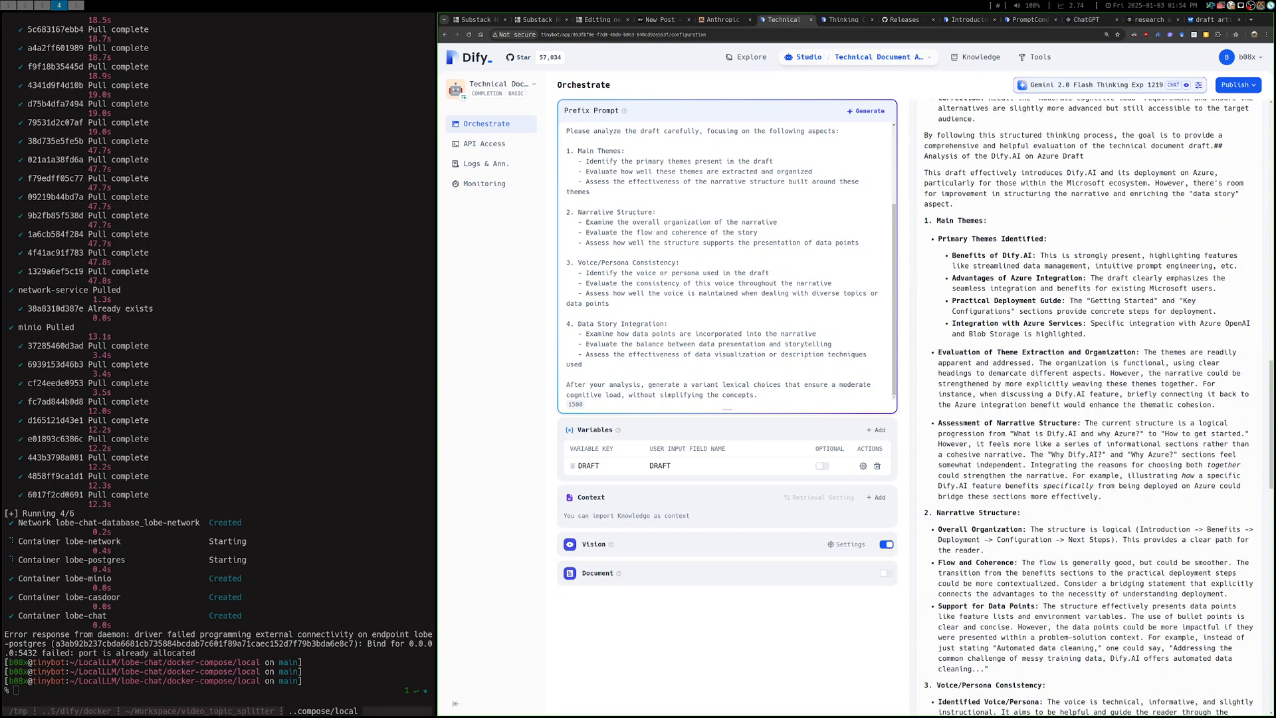
{"action": "left_click_drag", "start_coordinate": [1067, 476], "coordinate": [1102, 496]}
{"action": "left_click", "coordinate": [1103, 496]}
{"action": "left_click_drag", "start_coordinate": [1031, 465], "coordinate": [1102, 496]}
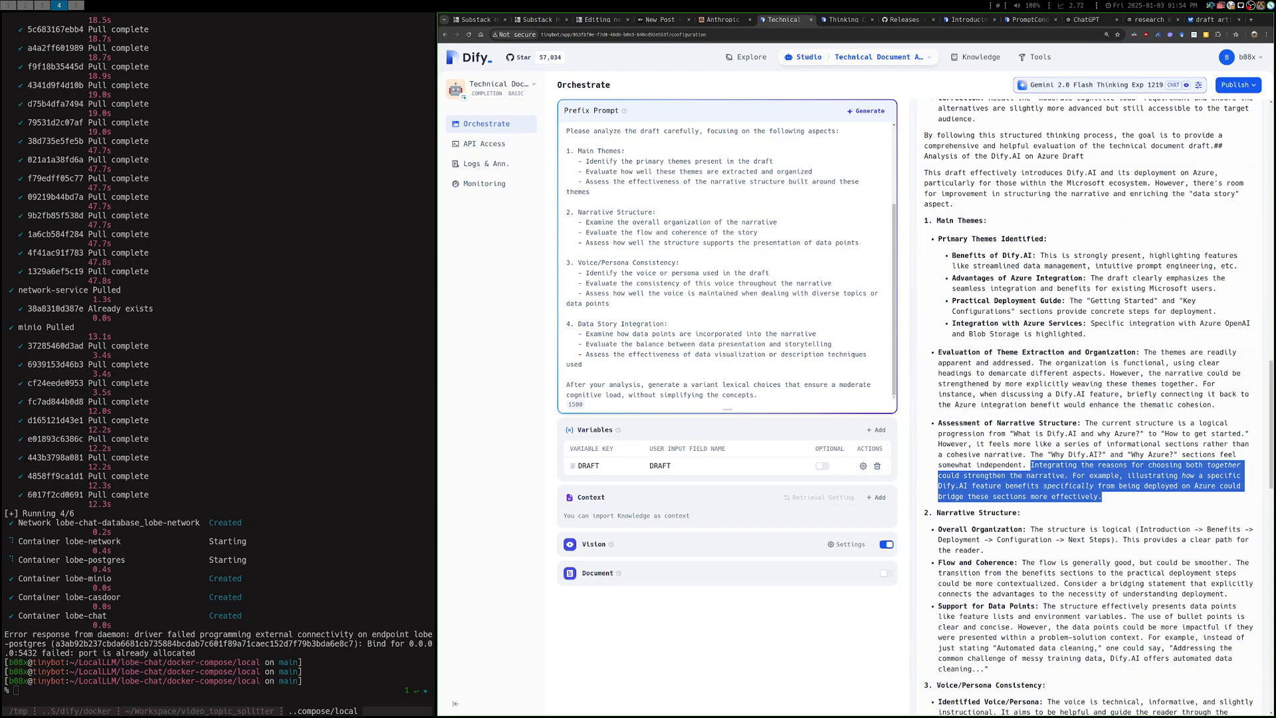
Examine the Narrative Structure section, highlighting the bridging-statement suggestion and the whole Flow and Coherence bullet
{"action": "scroll", "coordinate": [1090, 406], "scroll_direction": "down", "scroll_amount": 3}
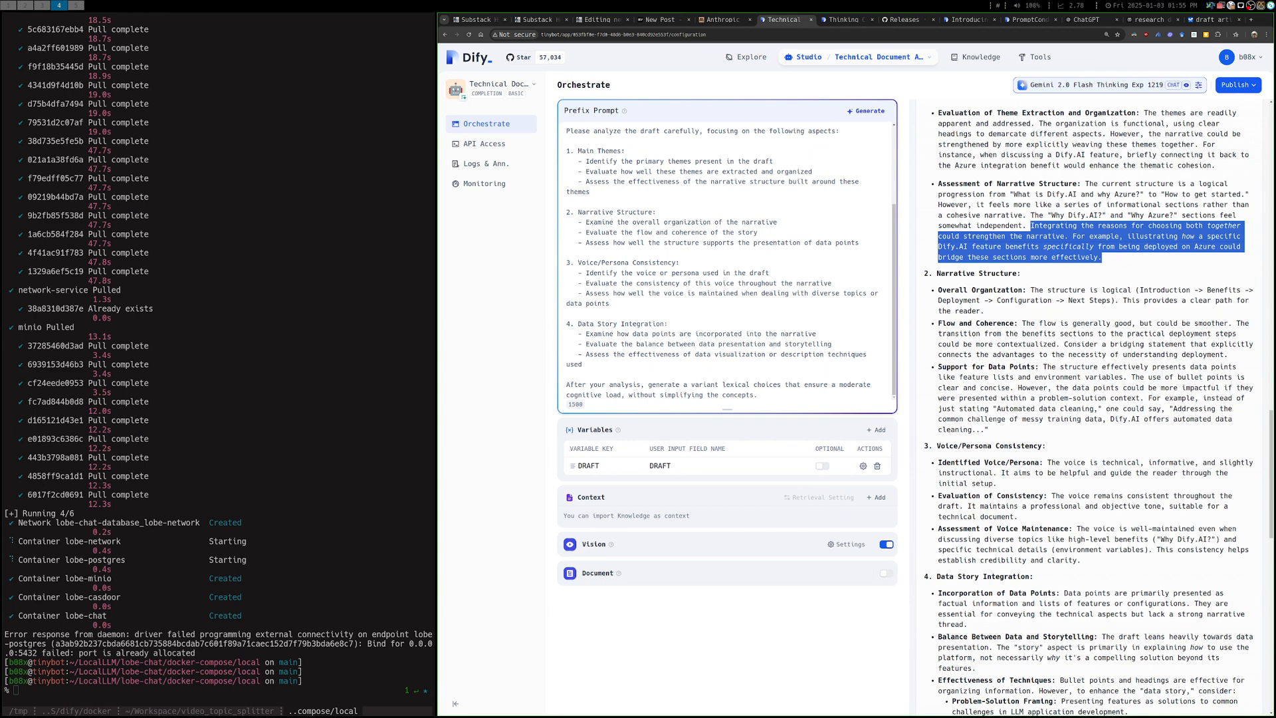
{"action": "left_click_drag", "start_coordinate": [1102, 344], "coordinate": [1227, 354]}
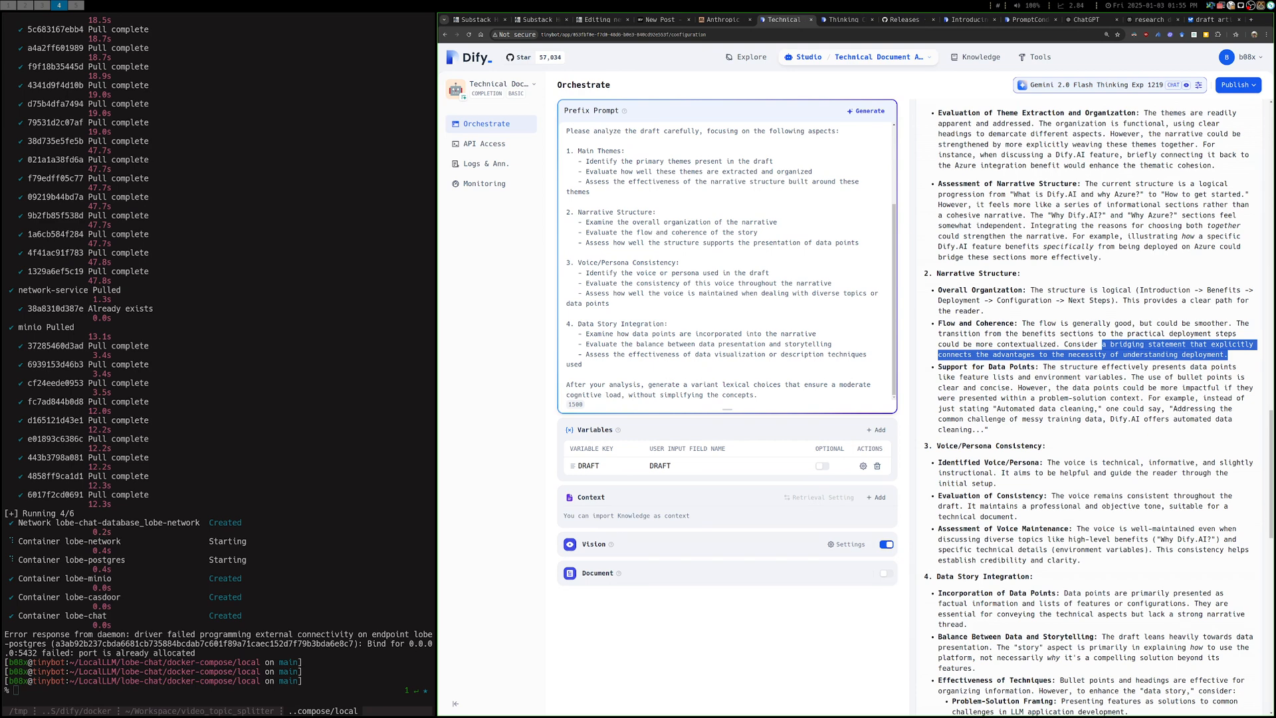
{"action": "left_click", "coordinate": [1226, 355]}
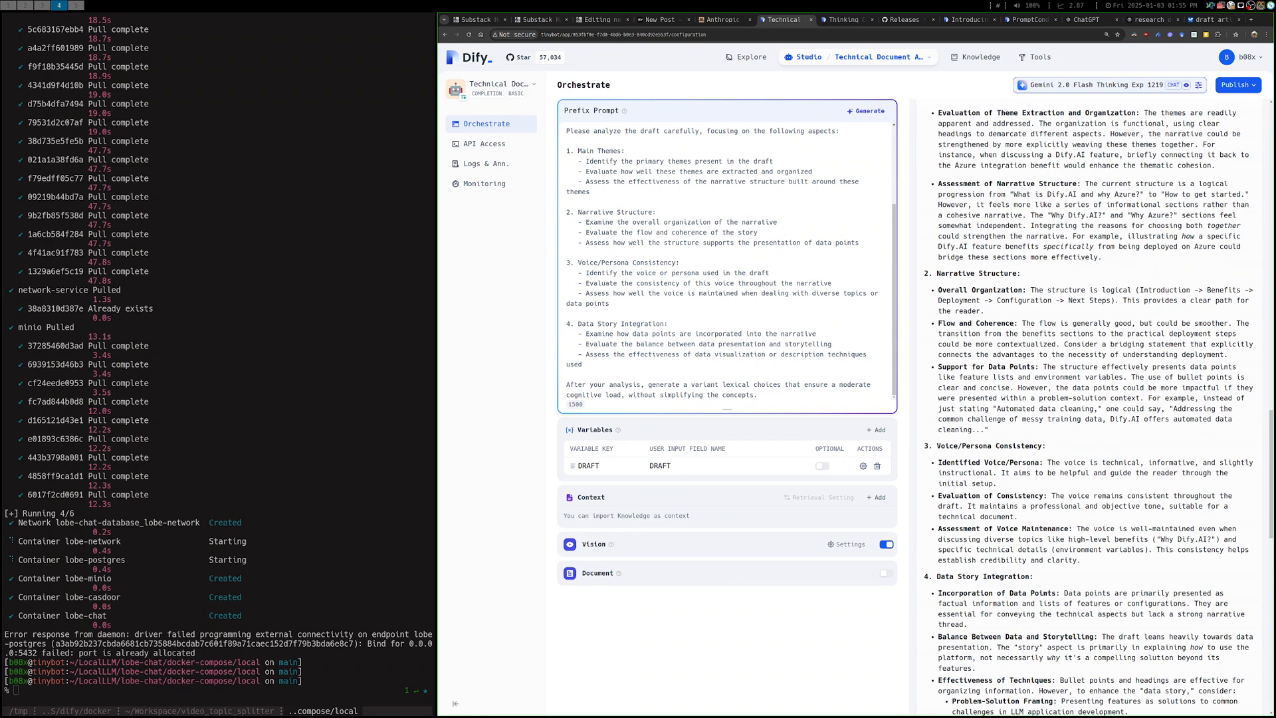
{"action": "triple_click", "coordinate": [1080, 344]}
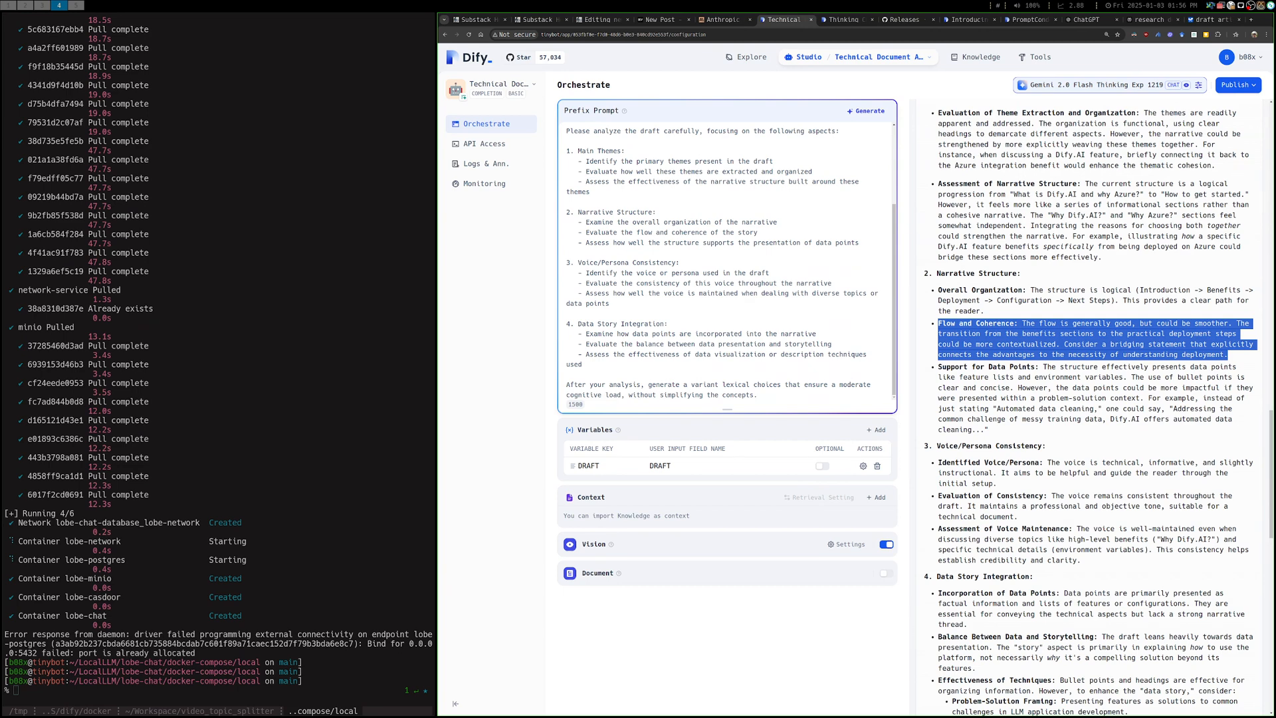
Read on to the Data Story Integration section and highlight the Problem-Solution Framing and Brief Scenarios bullets
{"action": "scroll", "coordinate": [1090, 406], "scroll_direction": "down", "scroll_amount": 3}
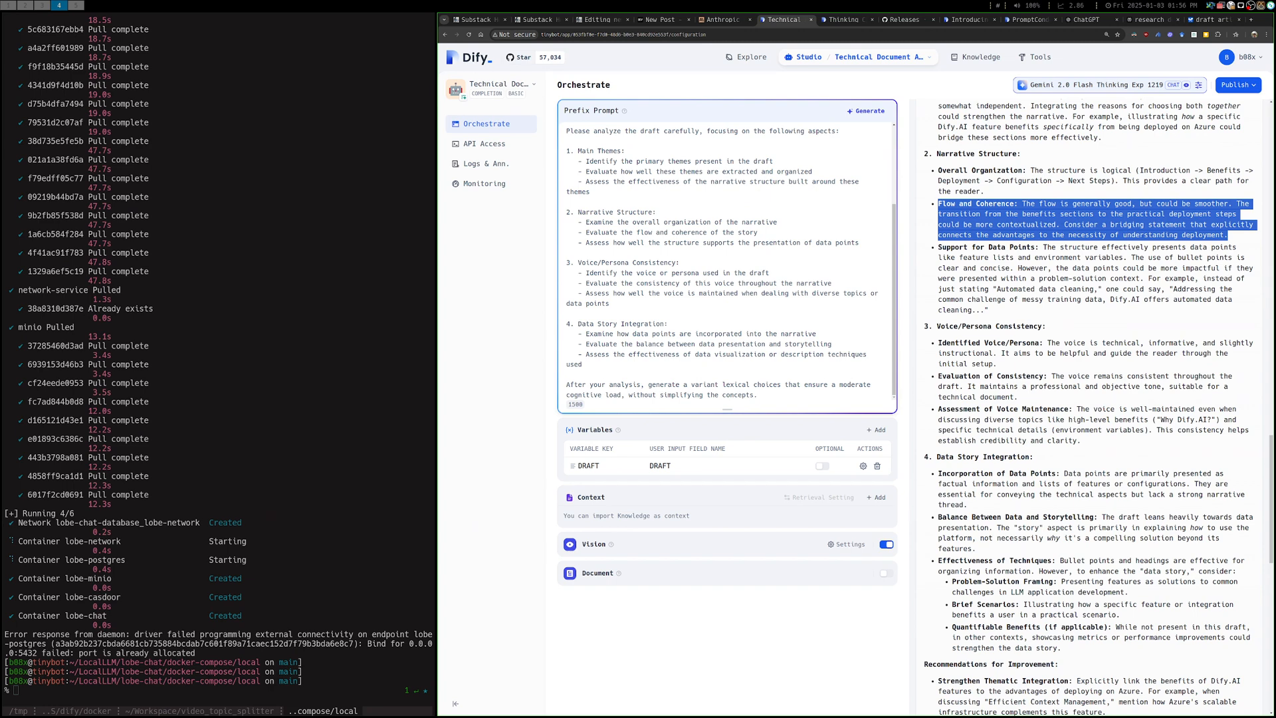
{"action": "scroll", "coordinate": [1090, 406], "scroll_direction": "down", "scroll_amount": 1}
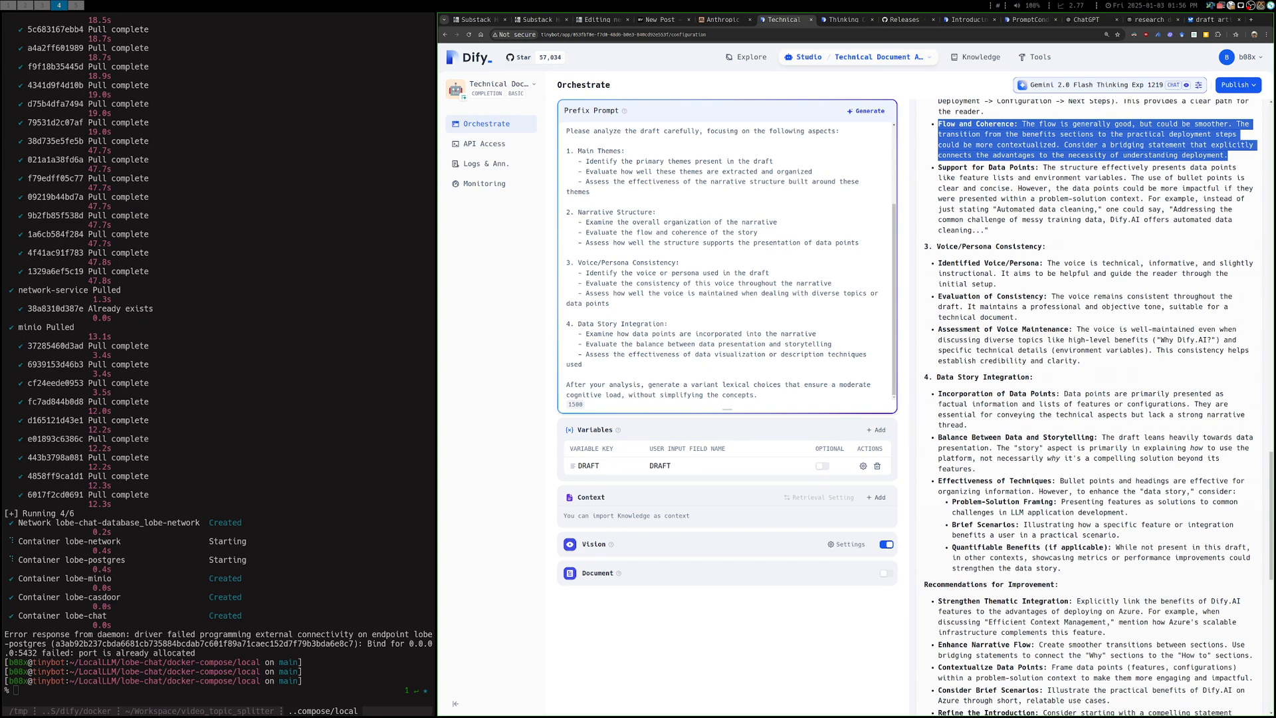
{"action": "left_click_drag", "start_coordinate": [1121, 535], "coordinate": [952, 502]}
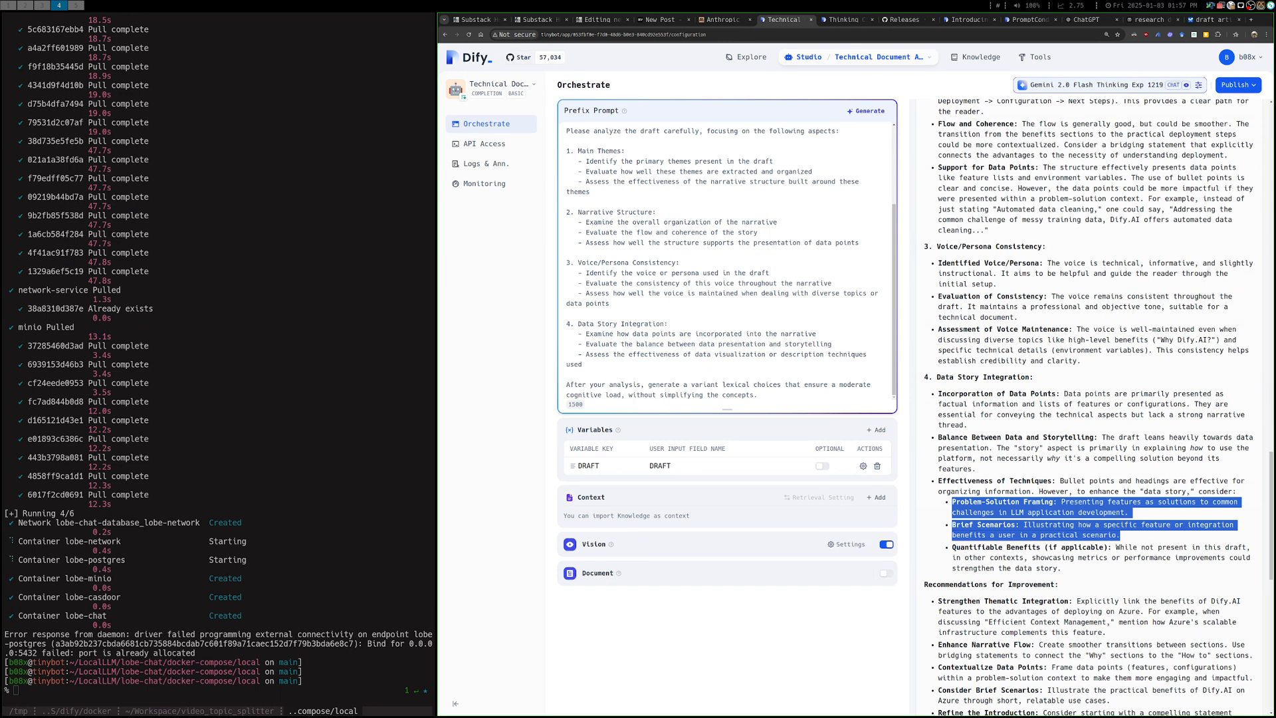
Enlarge the page to 175% and bring the output's Recommendations for Improvement into view
{"action": "scroll", "coordinate": [1089, 406], "scroll_direction": "down", "scroll_amount": 1}
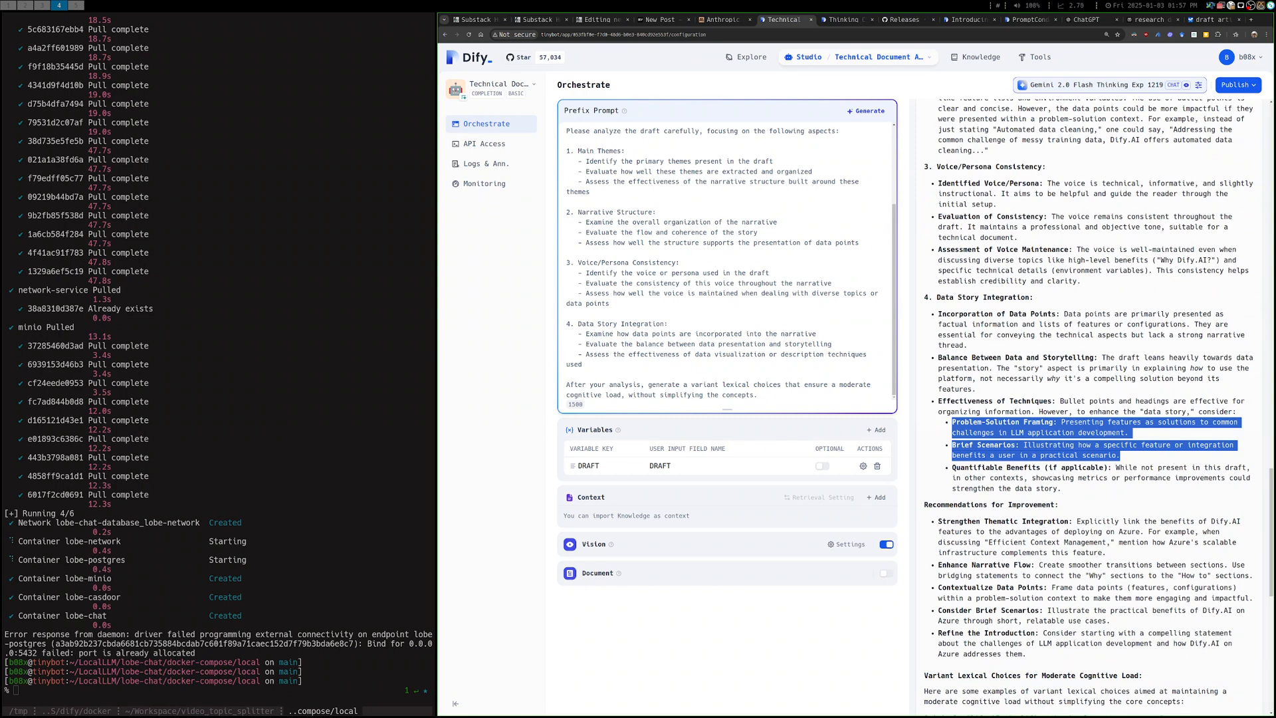
{"action": "key", "text": "ctrl+plus"}
{"action": "scroll", "coordinate": [1089, 407], "scroll_direction": "down", "scroll_amount": 2}
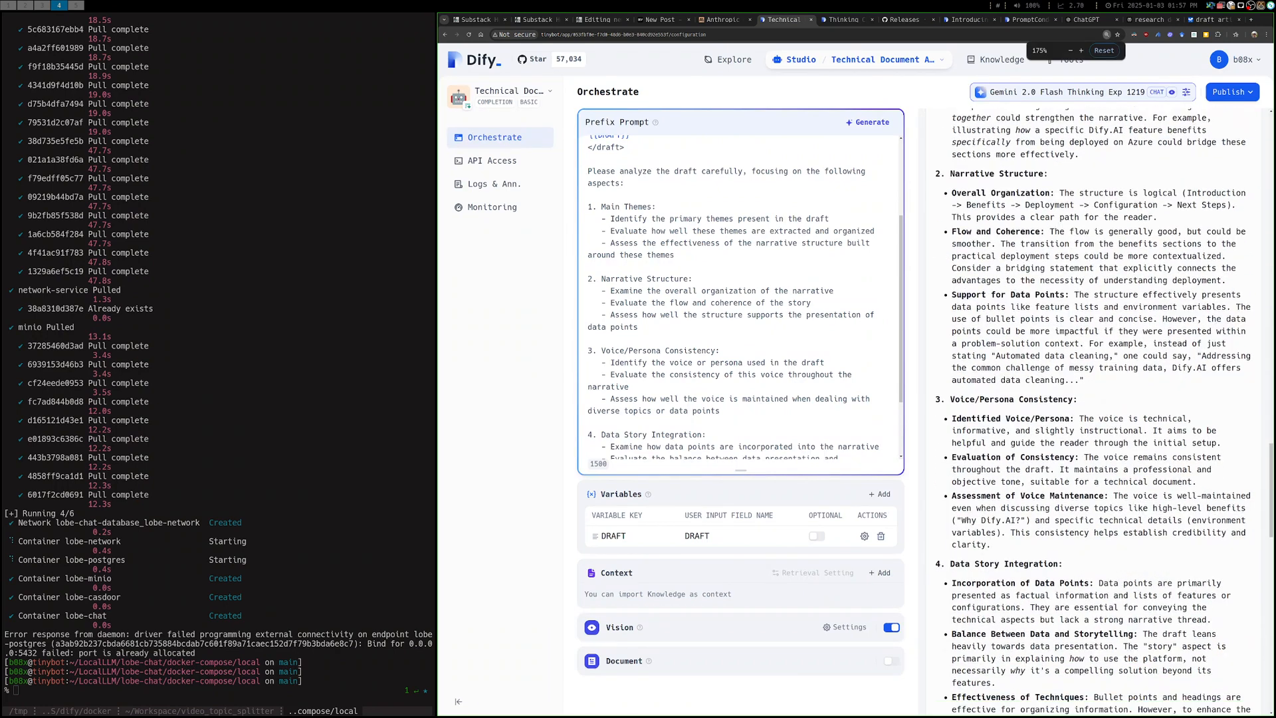
{"action": "scroll", "coordinate": [1093, 406], "scroll_direction": "down", "scroll_amount": 3}
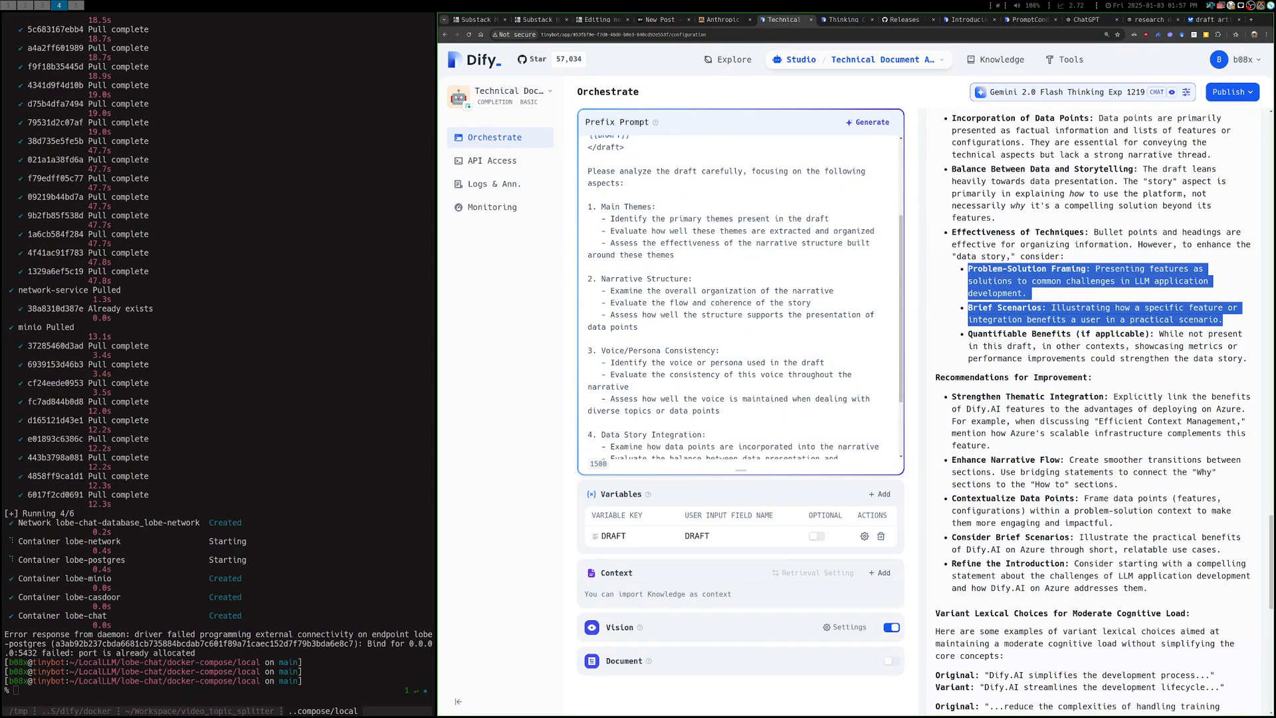
{"action": "scroll", "coordinate": [1093, 406], "scroll_direction": "up", "scroll_amount": 1}
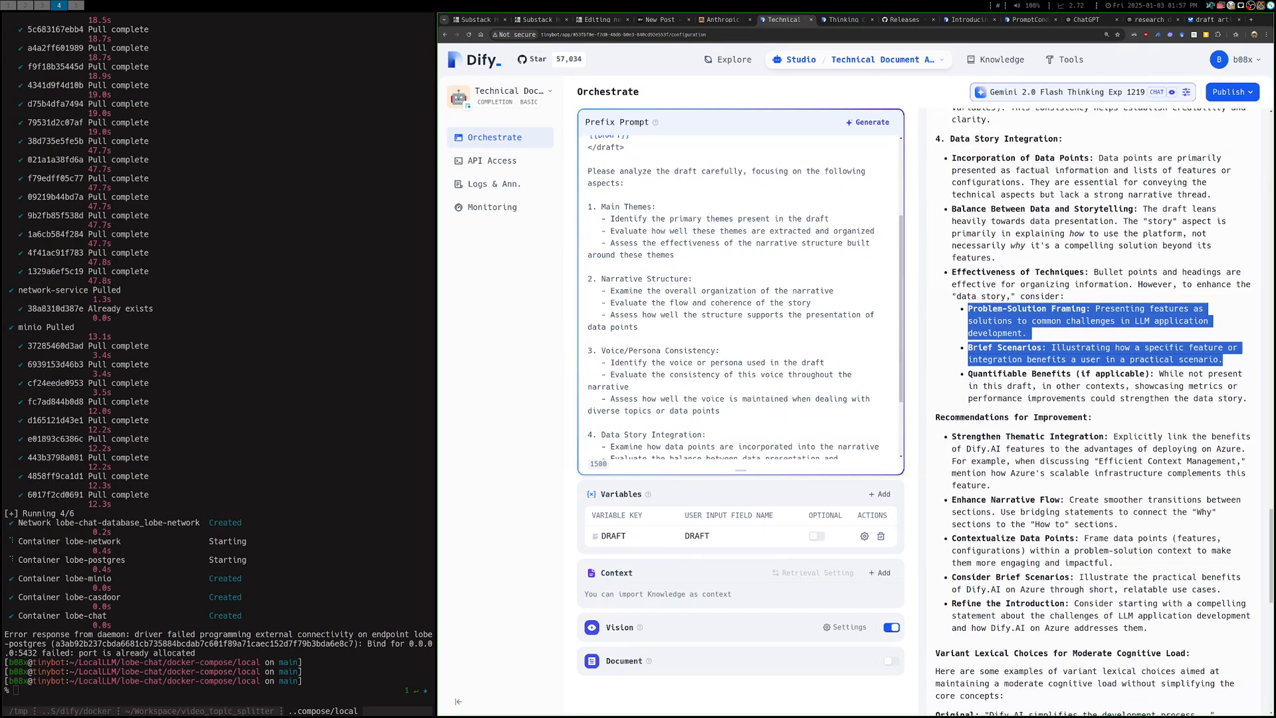